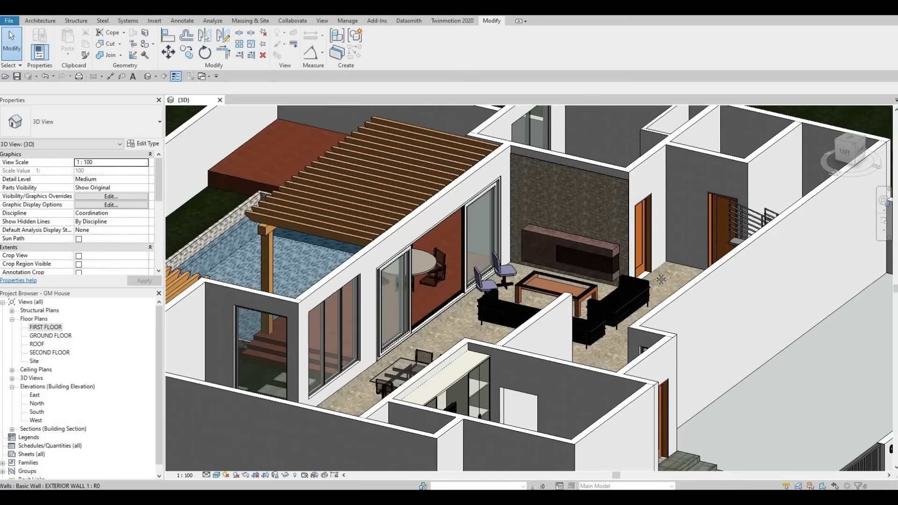
- Examine the living area, its furniture and the surrounding rooms in the 3D view of the house
scroll(661, 280, "down", 2)
middle_click_drag(783, 350, 644, 309)
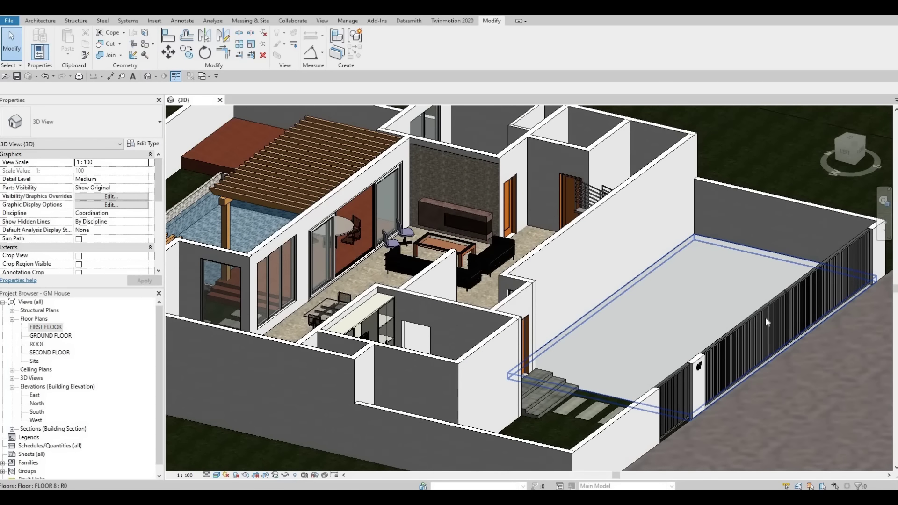
middle_click_drag(716, 322, 566, 214, "shift")
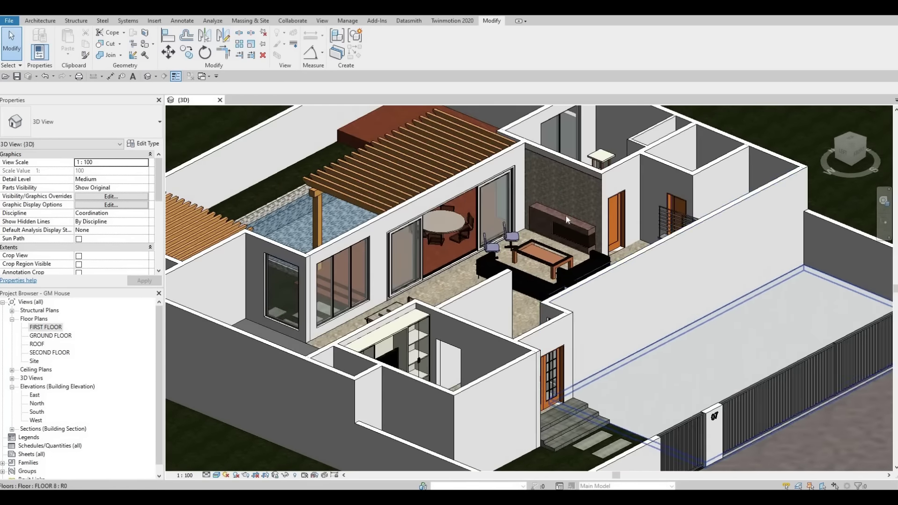
scroll(553, 225, "up", 4)
scroll(585, 249, "down", 2)
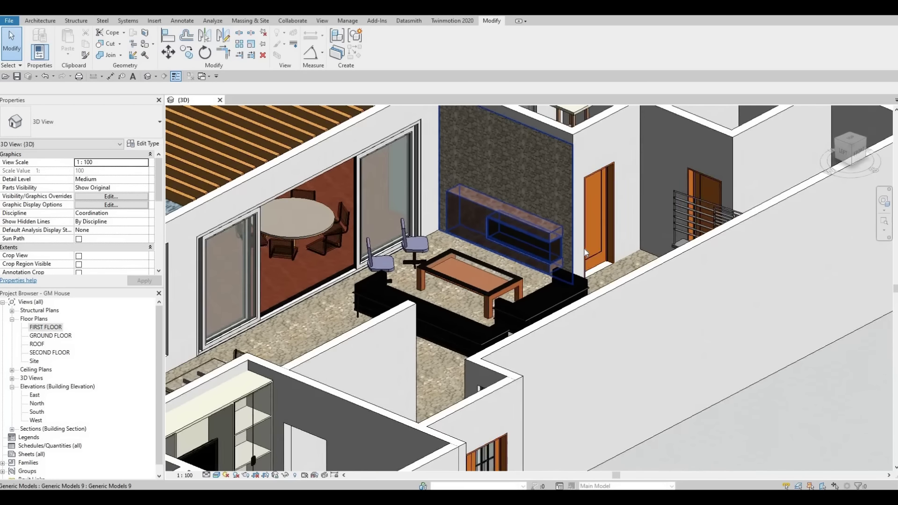
middle_click_drag(584, 249, 643, 278)
scroll(627, 266, "down", 4)
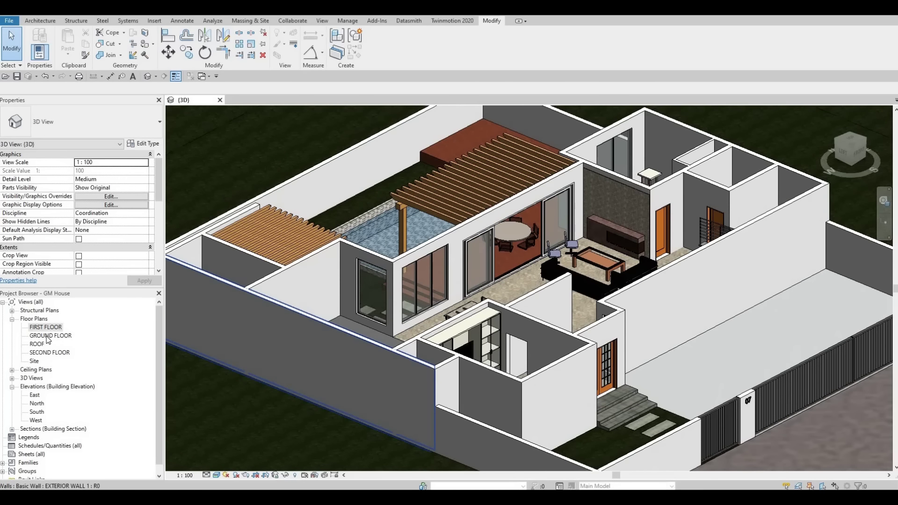
- Open the GROUND FLOOR plan and switch to the FIRST FLOOR plan around the empty room between grids B and E
double_click(47, 336)
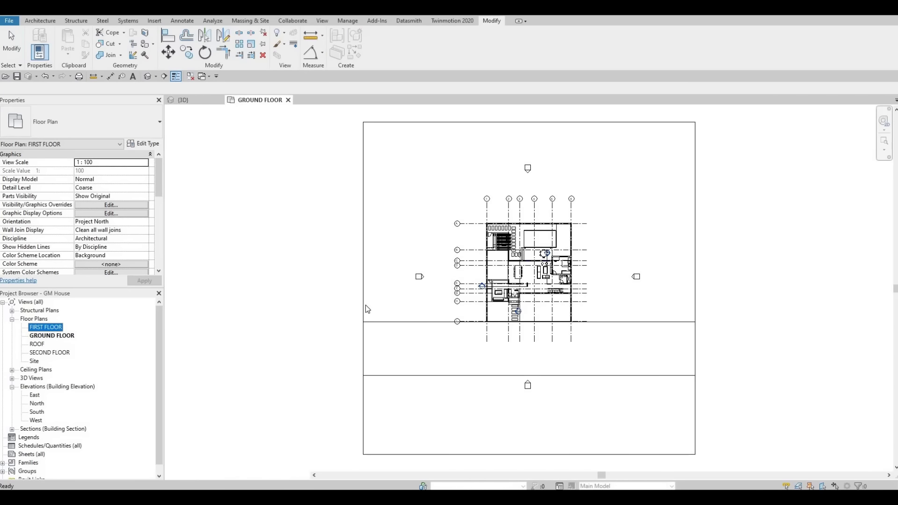
scroll(497, 295, "up", 5)
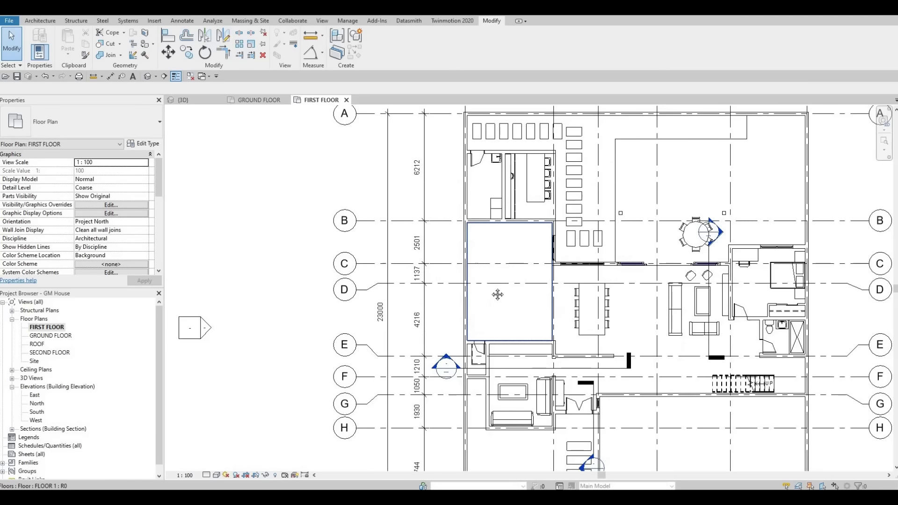
scroll(521, 275, "up", 3)
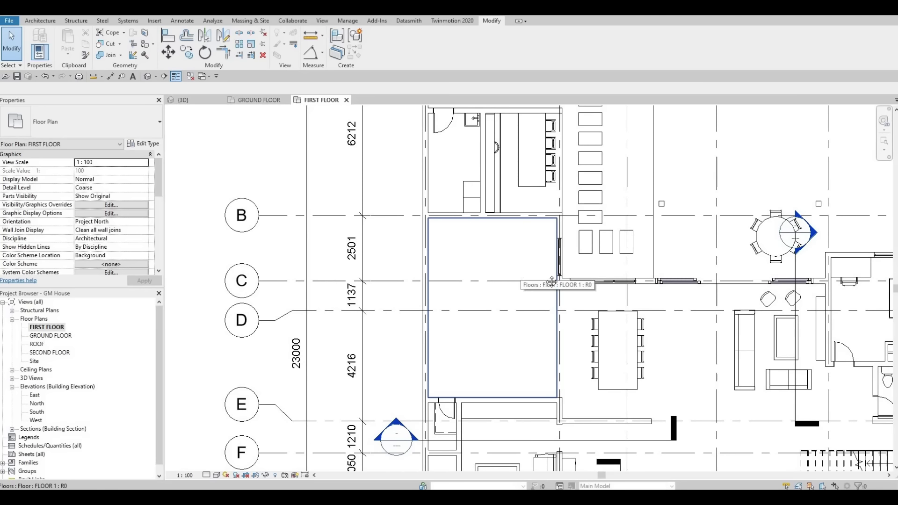
scroll(632, 286, "down", 2)
scroll(636, 271, "down", 2)
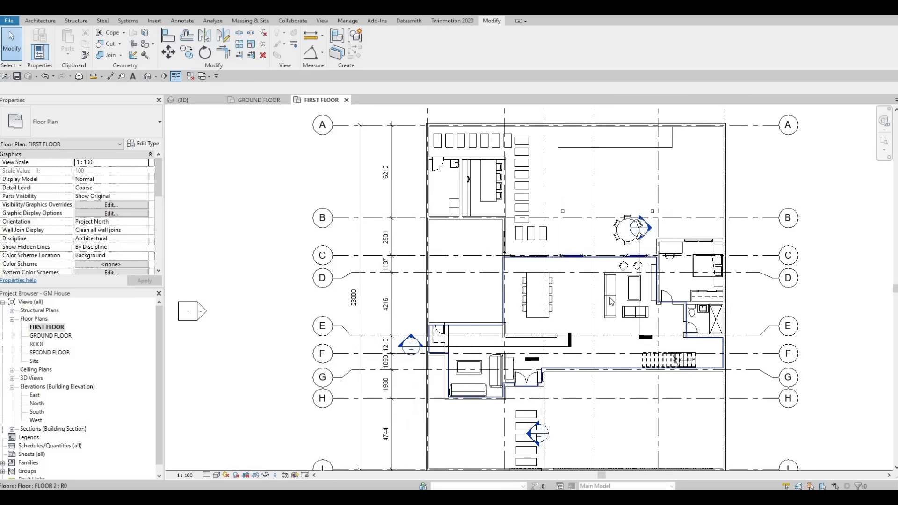
- Move the living-area section line into the empty room between grids B and E and adjust its tail end
left_click(639, 269)
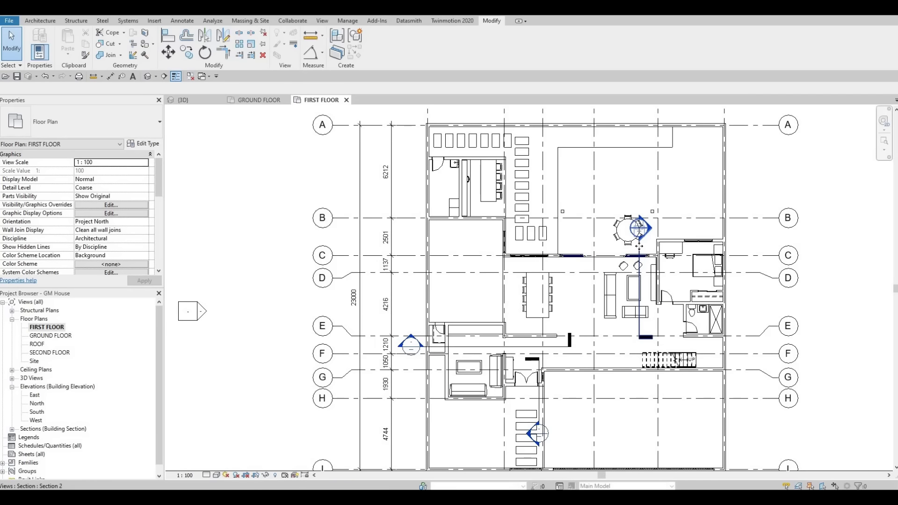
left_click_drag(639, 236, 490, 234)
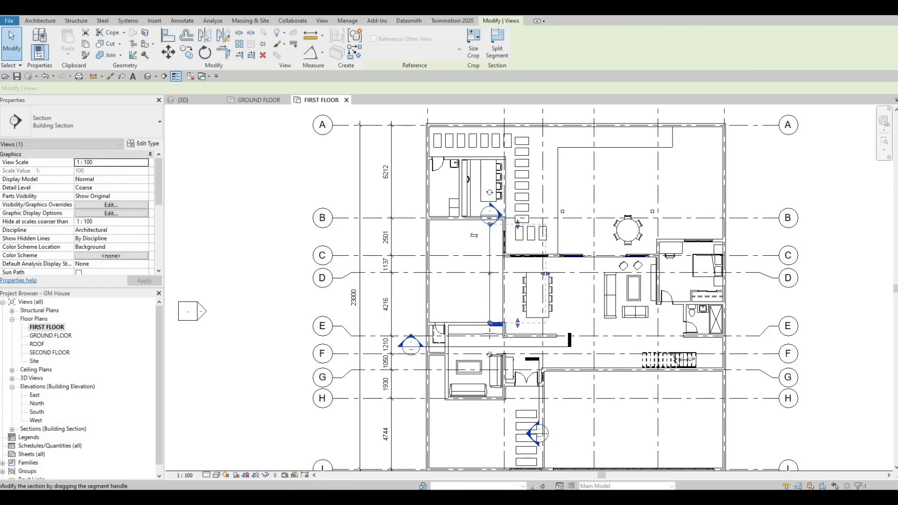
left_click(506, 329)
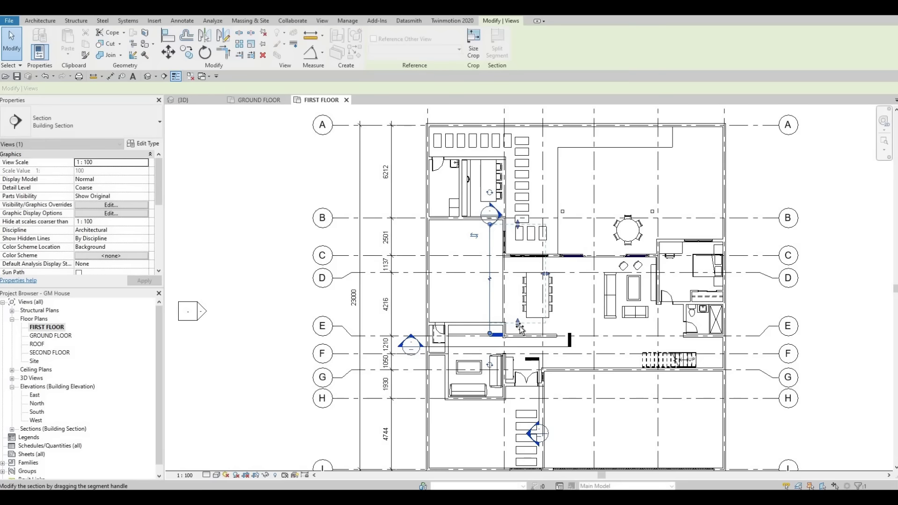
- Flip the section to look toward the exterior wall and fit its position and depth to cover the whole empty room
left_click(474, 236)
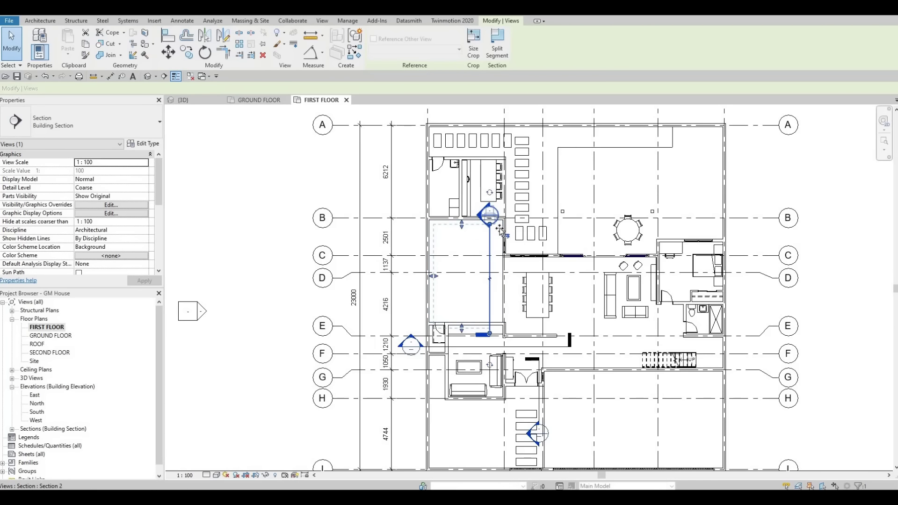
left_click_drag(500, 230, 473, 329)
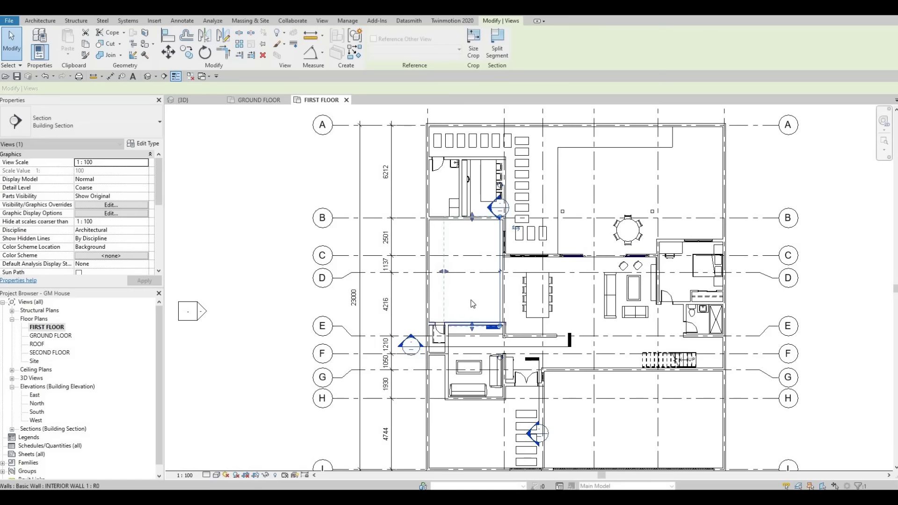
left_click_drag(440, 275, 414, 271)
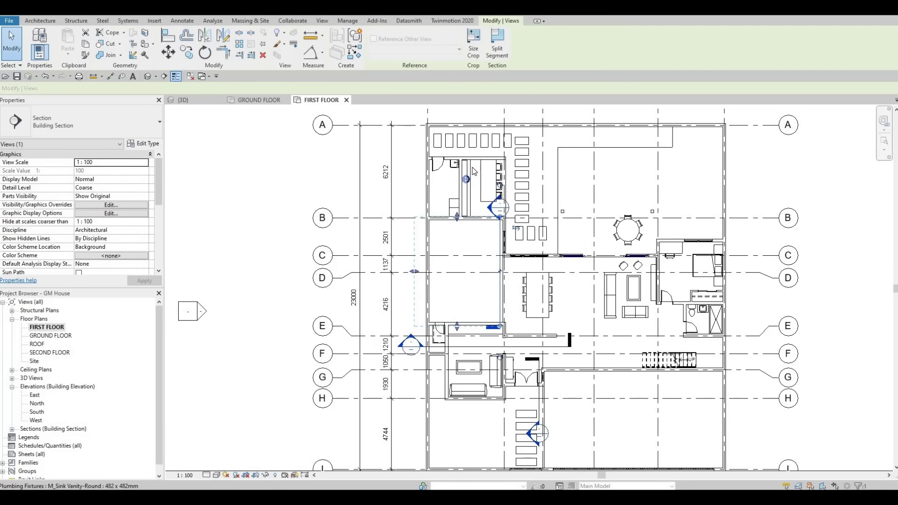
- Start an in-place model component in the Generic Models category with the name Generic Models 10
left_click(40, 24)
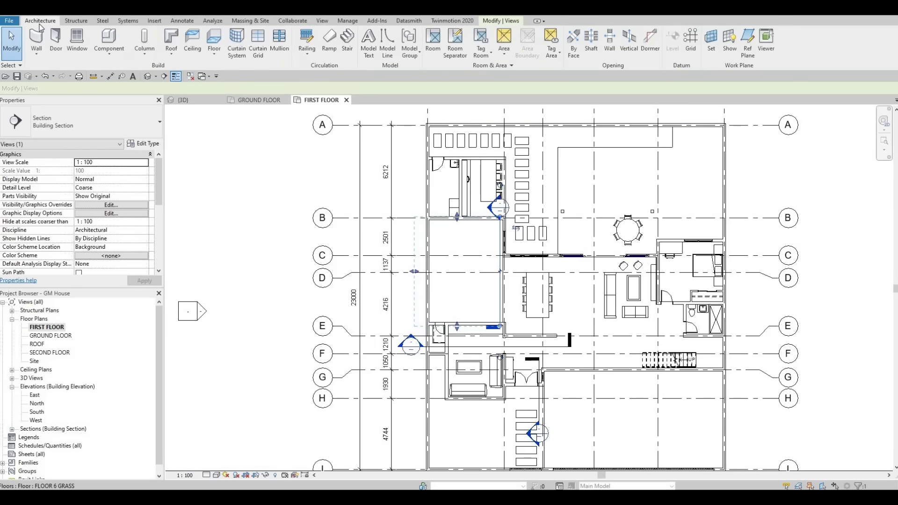
left_click(104, 55)
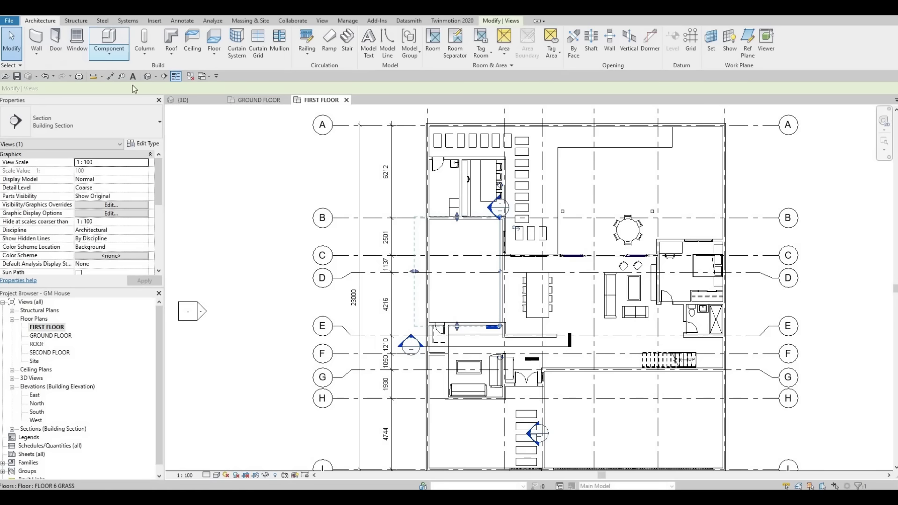
left_click(126, 92)
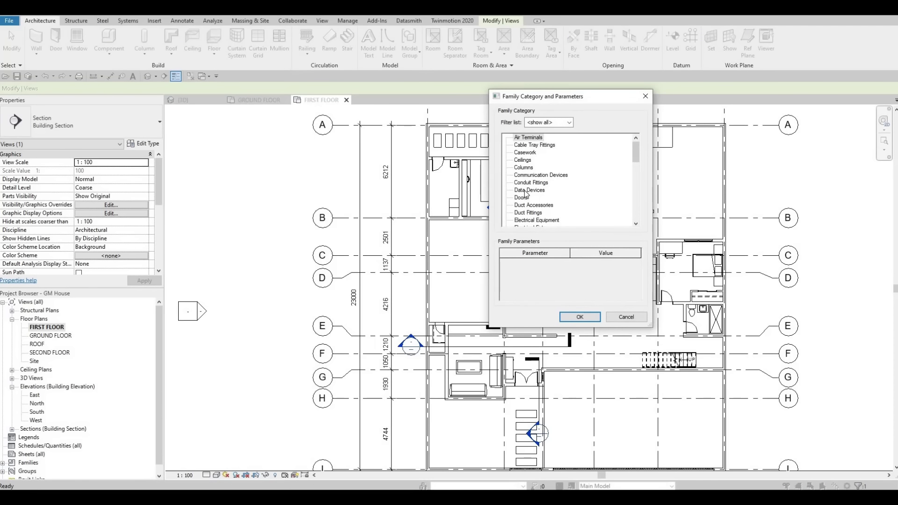
scroll(534, 203, "down", 2)
scroll(527, 221, "down", 1)
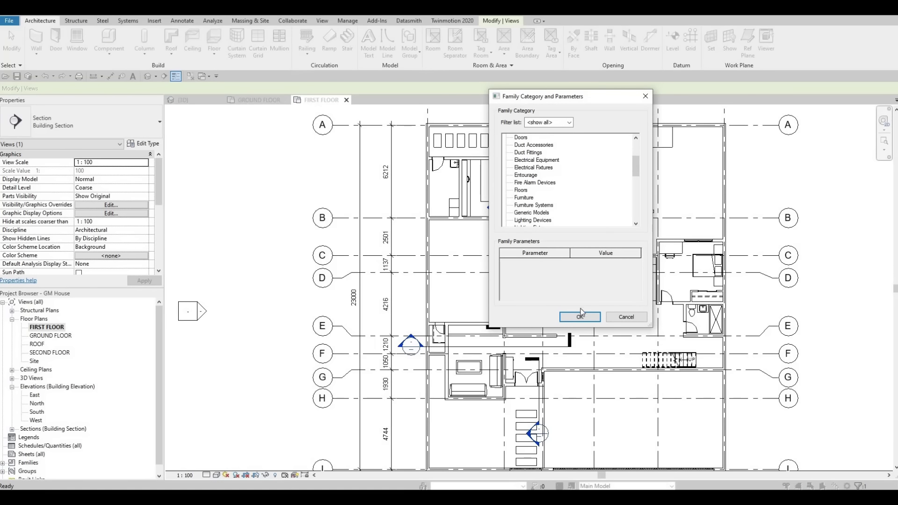
left_click(579, 316)
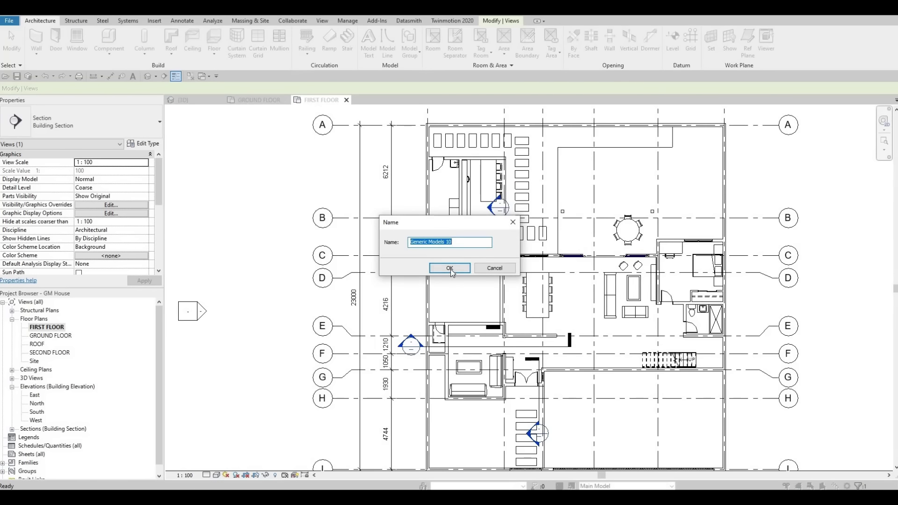
left_click(450, 270)
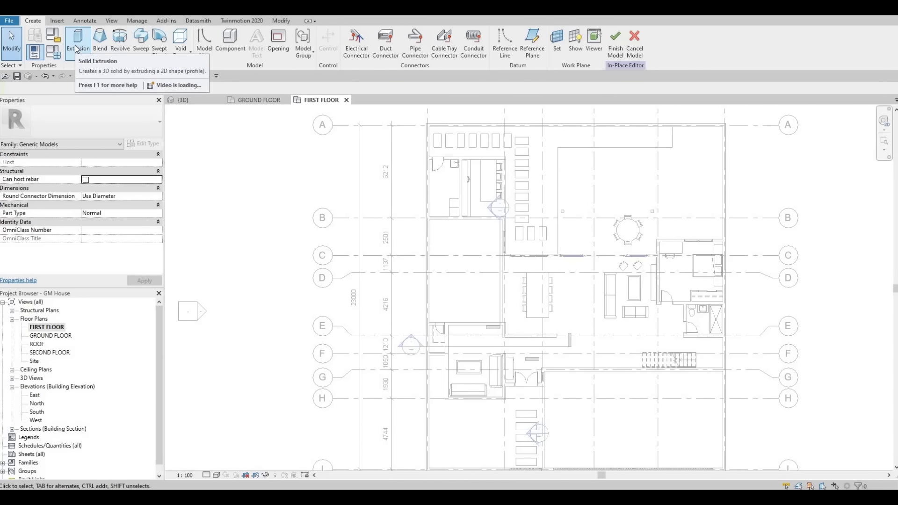
- Start an extrusion and sketch a rectangle about 3820 by 761 mm along the empty room's grid B wall, ending at the exterior wall
left_click(76, 47)
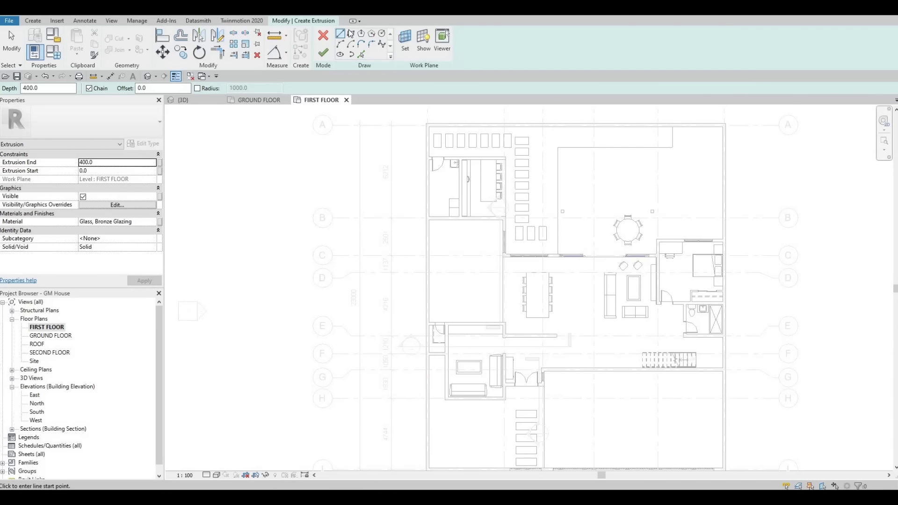
scroll(548, 232, "up", 5)
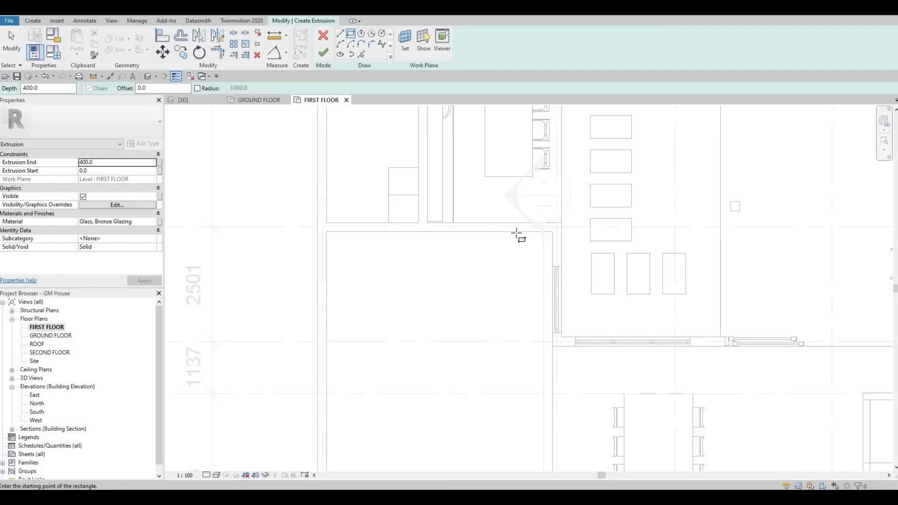
left_click(467, 264)
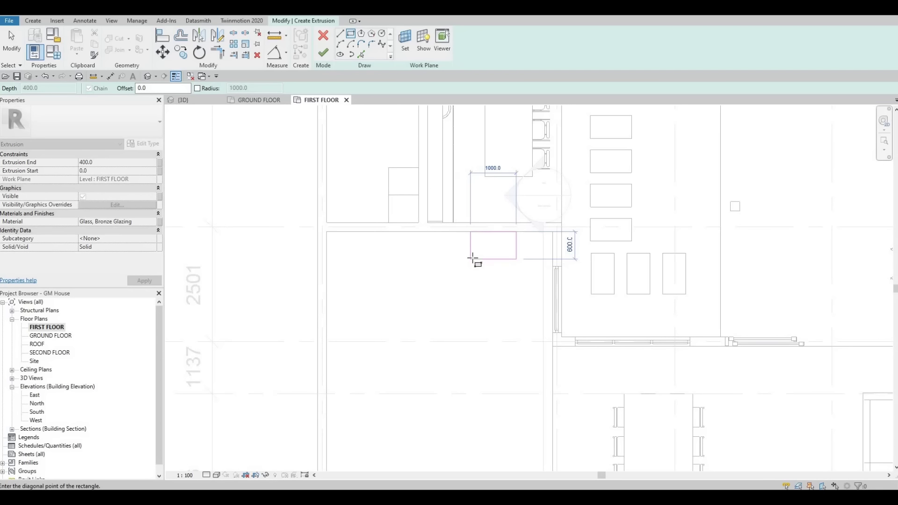
key("Escape")
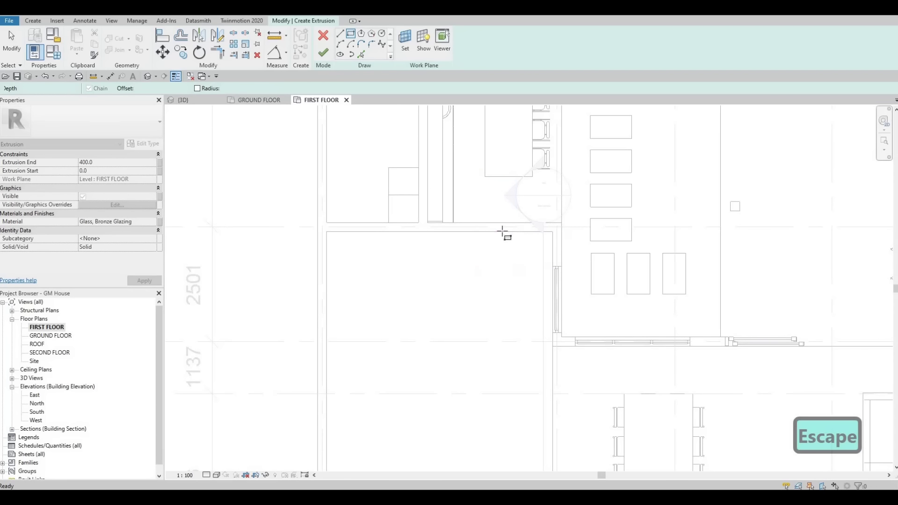
left_click(327, 267)
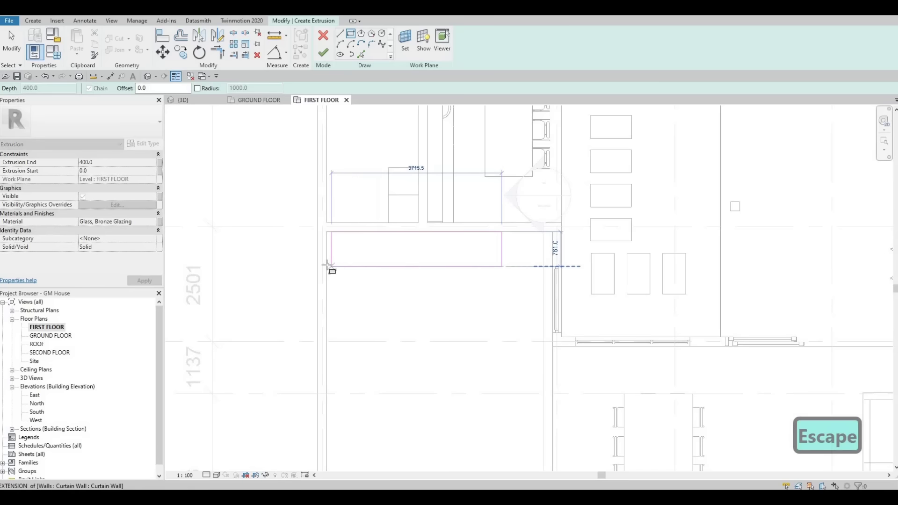
key("Escape")
key("Escape")
- Set the rectangle's depth from the grid B wall to 700 mm
left_click(449, 266)
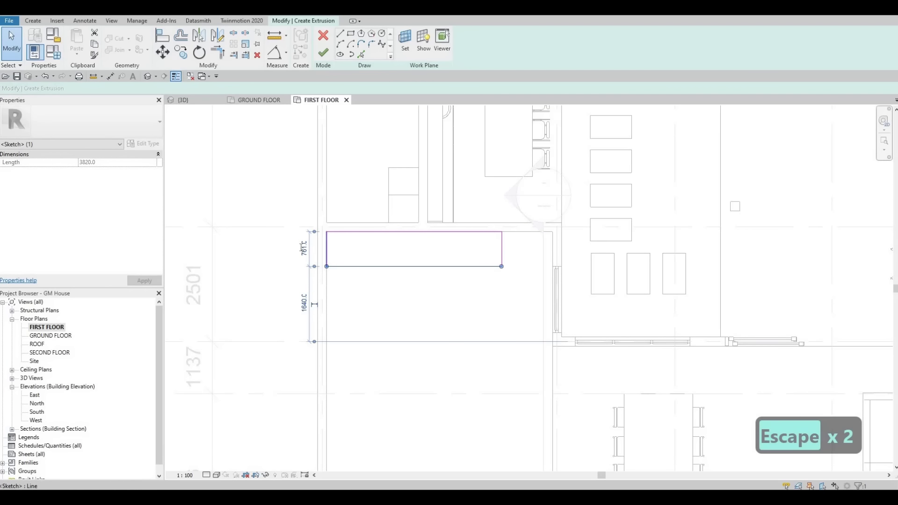
left_click(300, 246)
type("700")
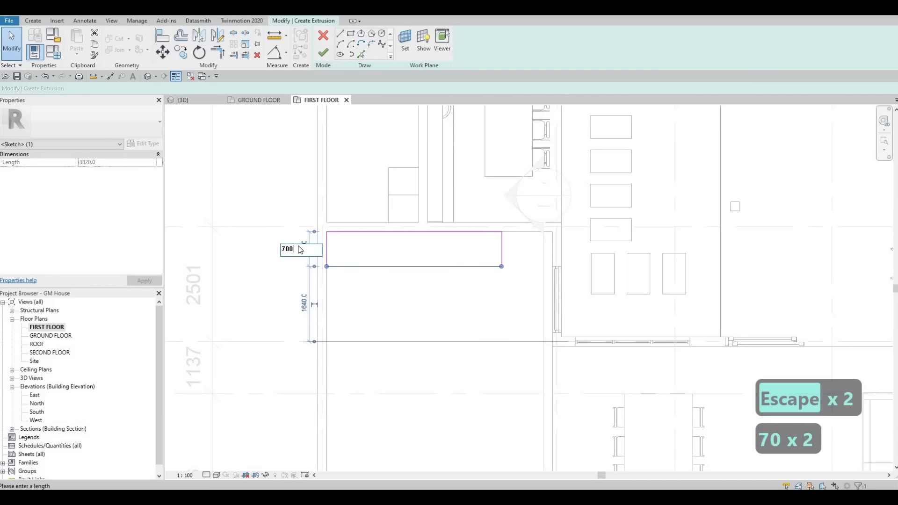
key("Return")
key("Escape")
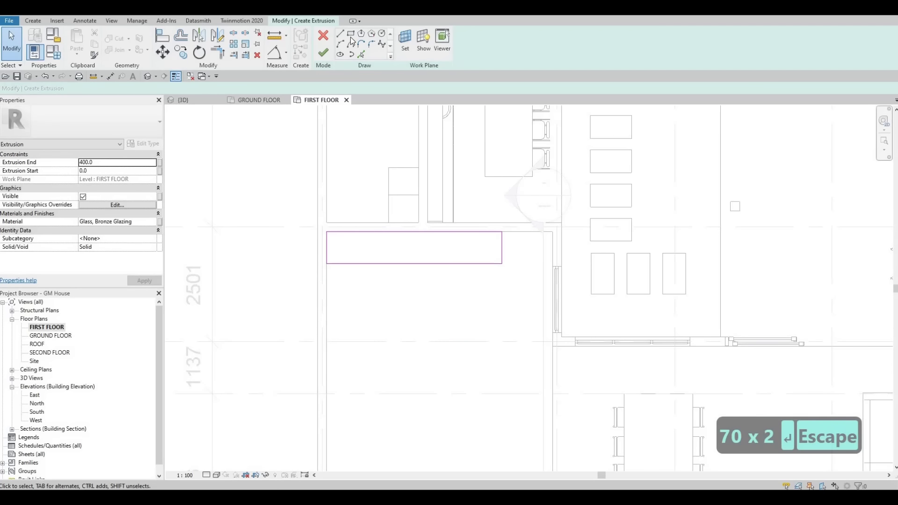
- Sketch a second rectangle 700 by 3900 mm along the exterior wall, starting at the first rectangle's lower corner
left_click(326, 263)
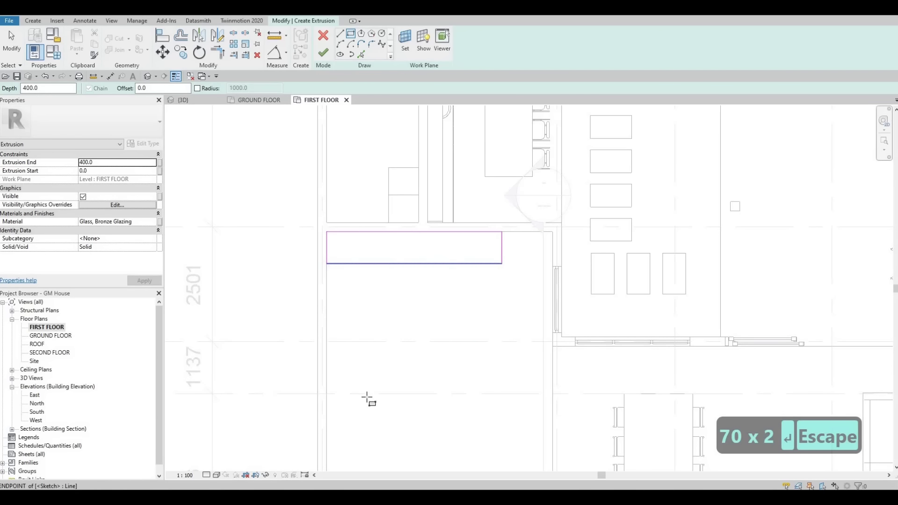
scroll(363, 383, "down", 1)
mouse_move(363, 383)
middle_mouse_down()
mouse_move(402, 297)
mouse_move(404, 306)
middle_mouse_up()
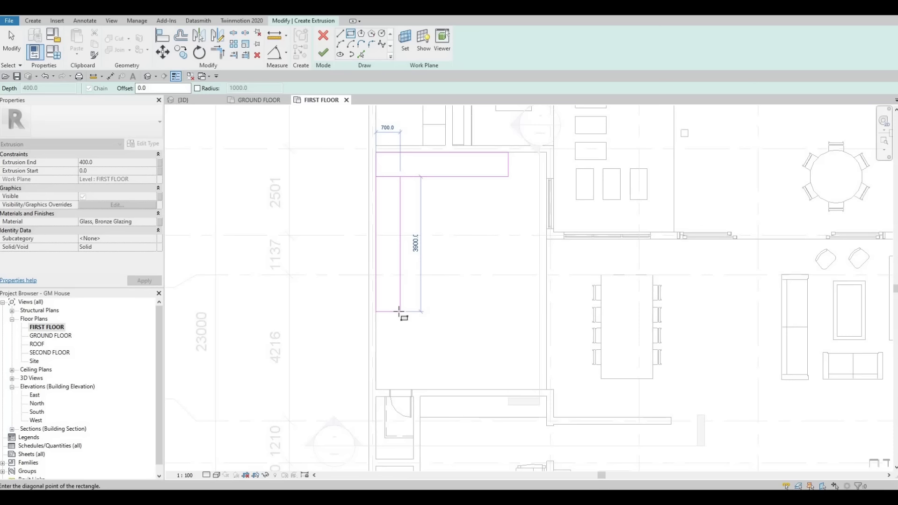
key("Escape")
key("Escape")
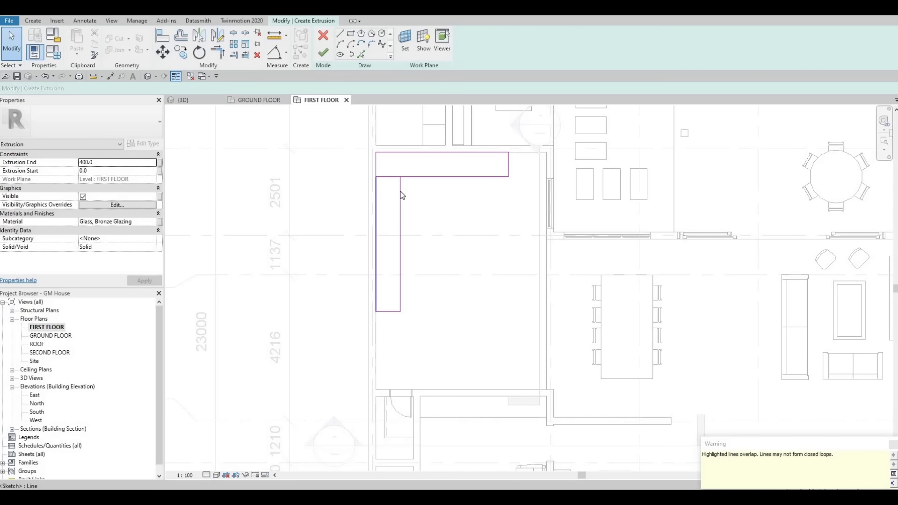
- Trim the overlapping lines where the two rectangles meet and delete their shared edge to form one L-shaped profile
key("Escape")
key("Escape")
key("t")
key("r")
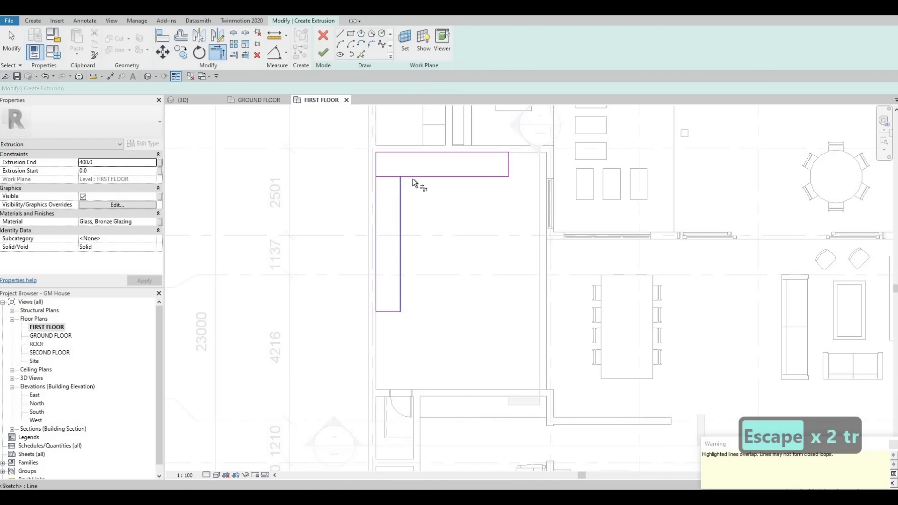
left_click(400, 183)
left_click(394, 178)
key("Escape")
left_click(394, 178)
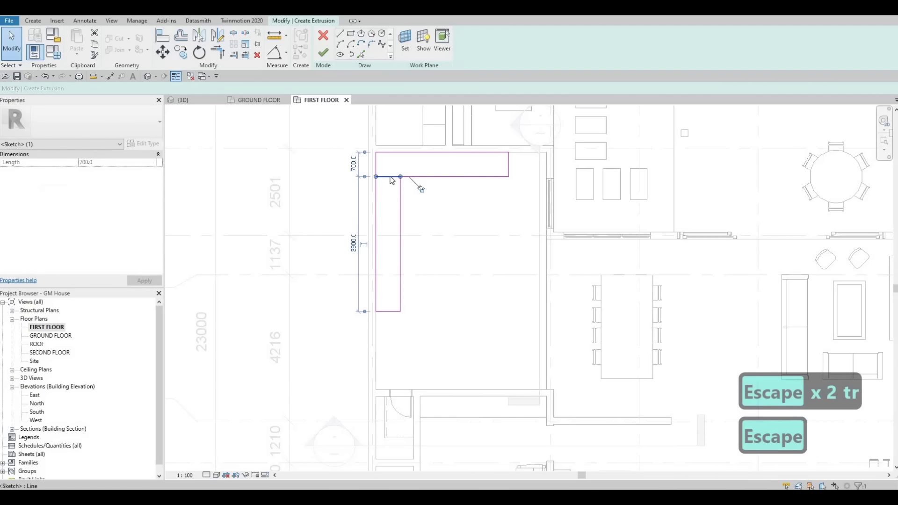
key("Delete")
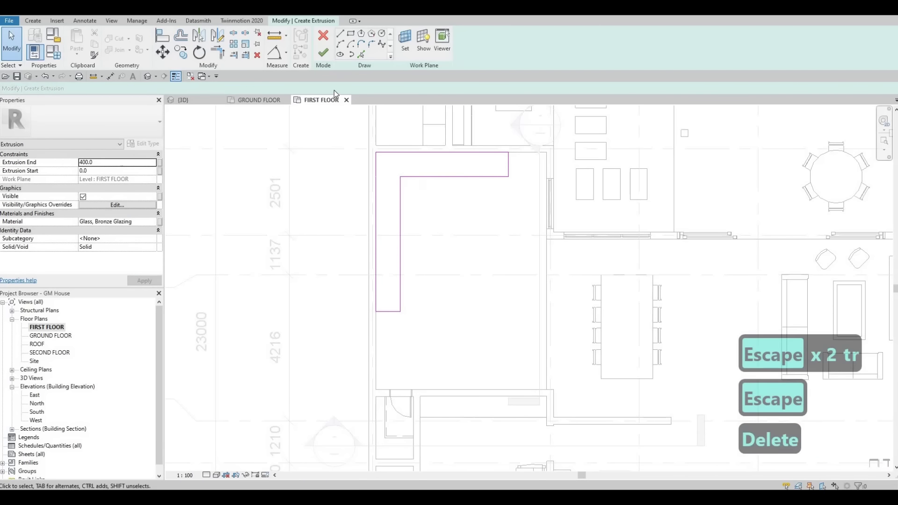
- Set the L-shaped profile's extrusion end to 900 mm
double_click(111, 163)
type("90")
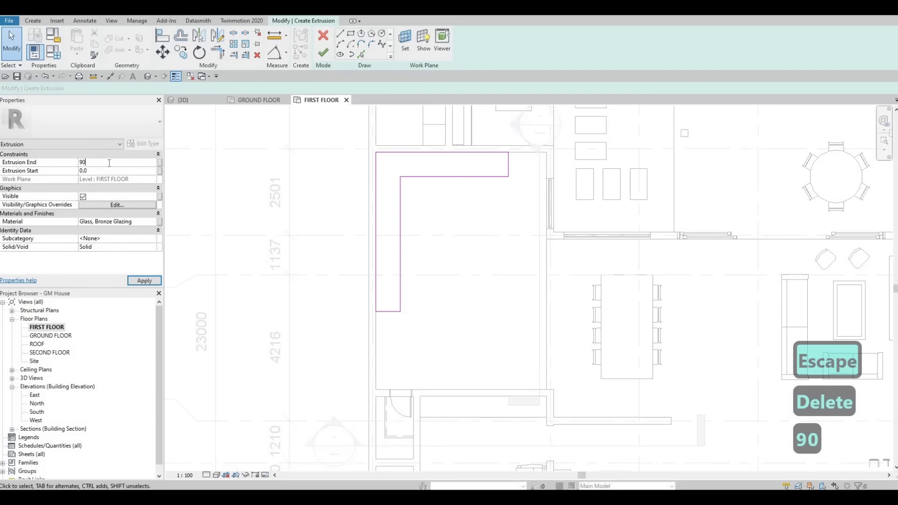
type("0")
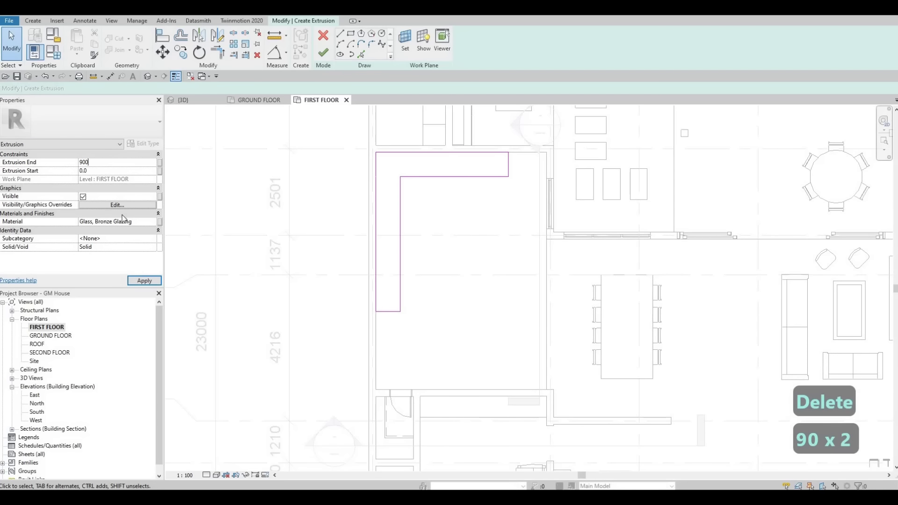
- Add the Jarrah wood from the AEC Materials library and assign it as the extrusion's material
left_click(153, 221)
left_click(152, 221)
scroll(299, 243, "down", 10)
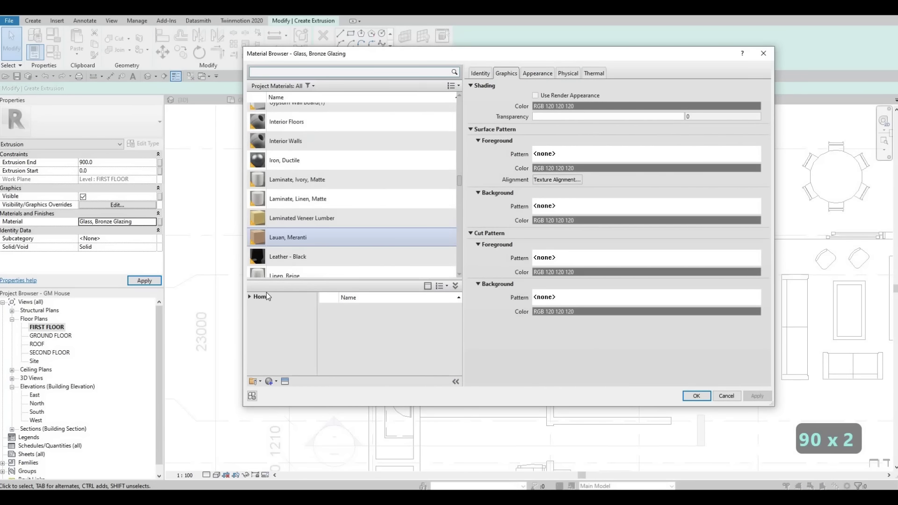
left_click(250, 297)
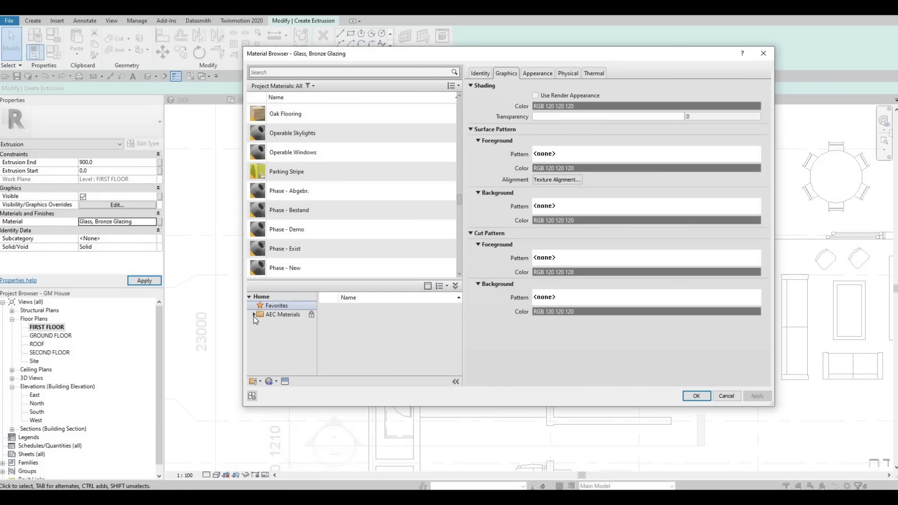
left_click(253, 315)
scroll(276, 357, "down", 3)
left_click(275, 368)
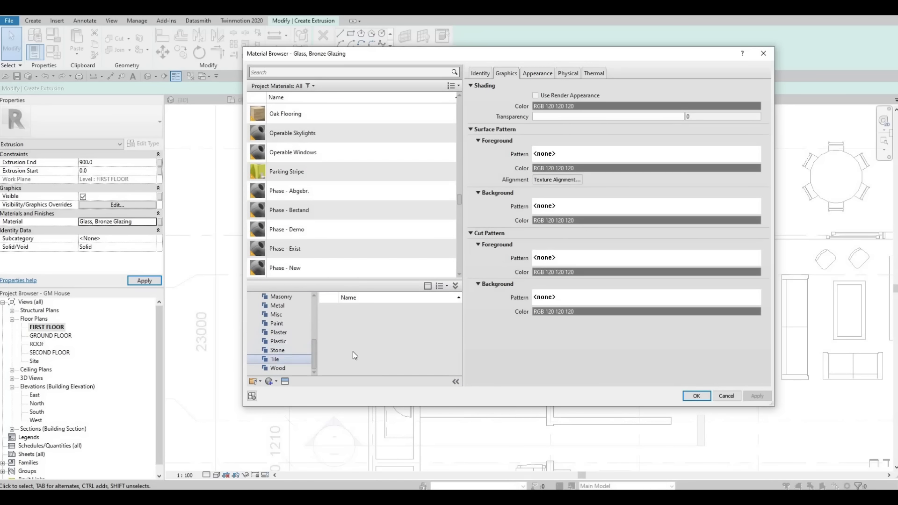
scroll(392, 351, "down", 5)
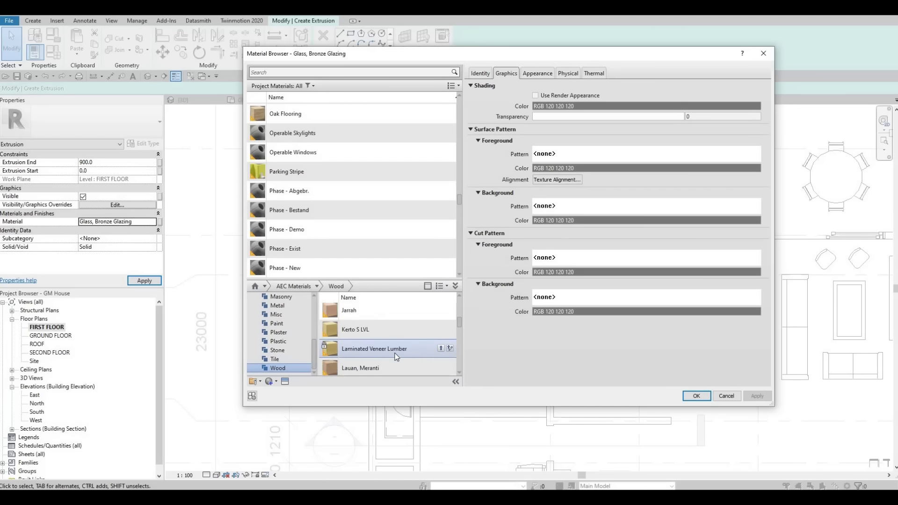
left_click(440, 312)
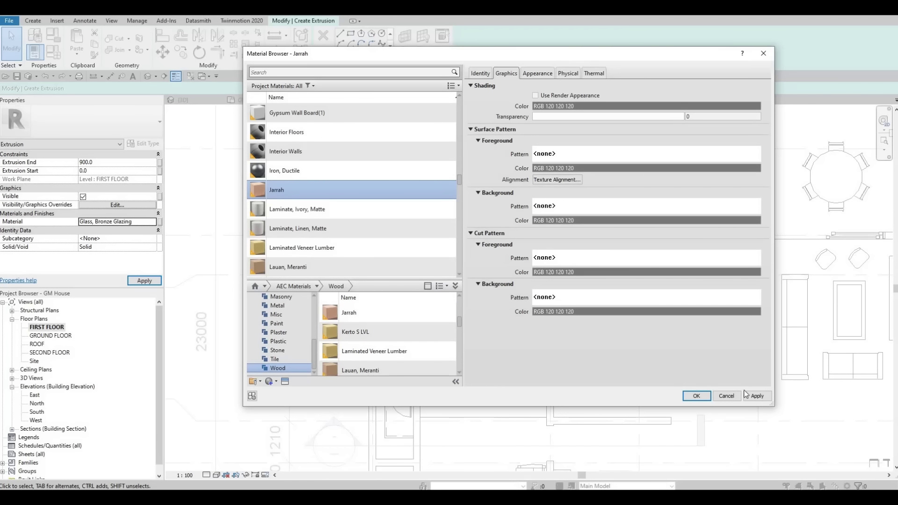
left_click(696, 396)
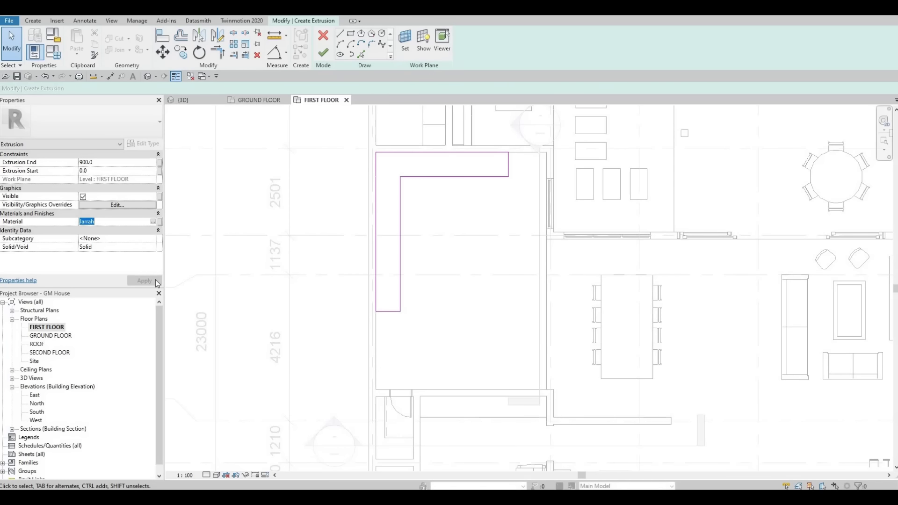
- Finish the L-shaped counter extrusion and deselect it
key("ctrl+c")
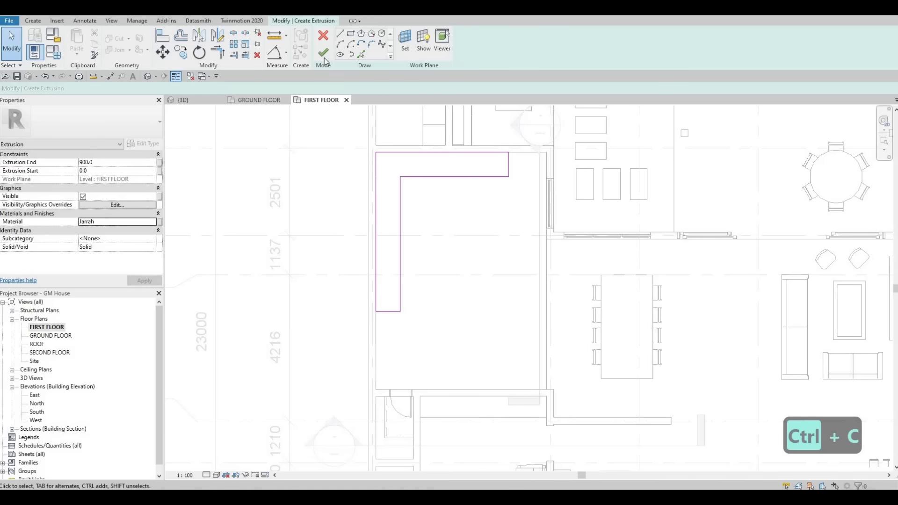
left_click(322, 54)
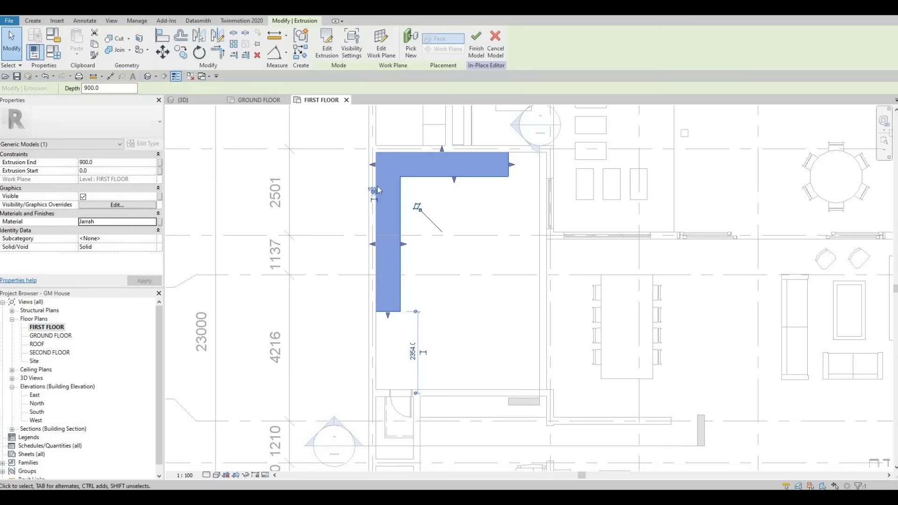
middle_click_drag(439, 220, 432, 232)
key("Escape")
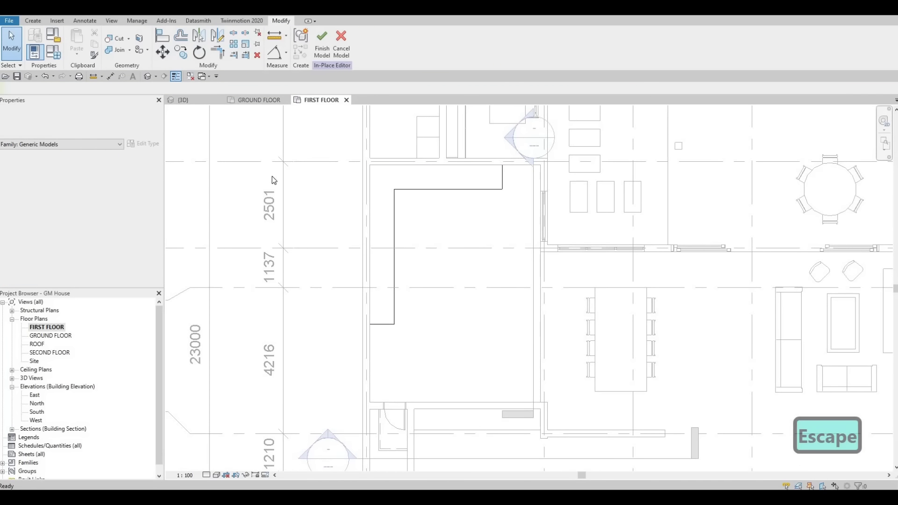
- Start another solid extrusion and pick the L-shaped counter's face as its work plane
middle_click_drag(353, 158, 385, 165)
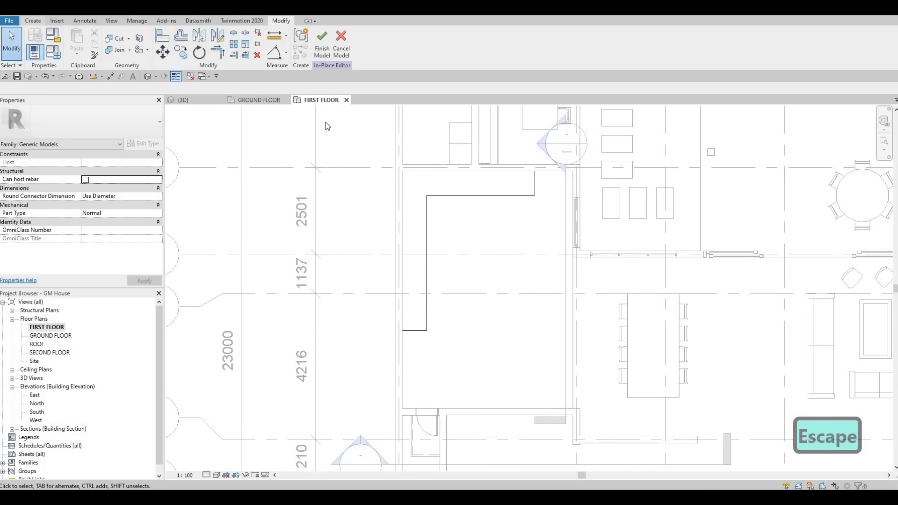
left_click(32, 21)
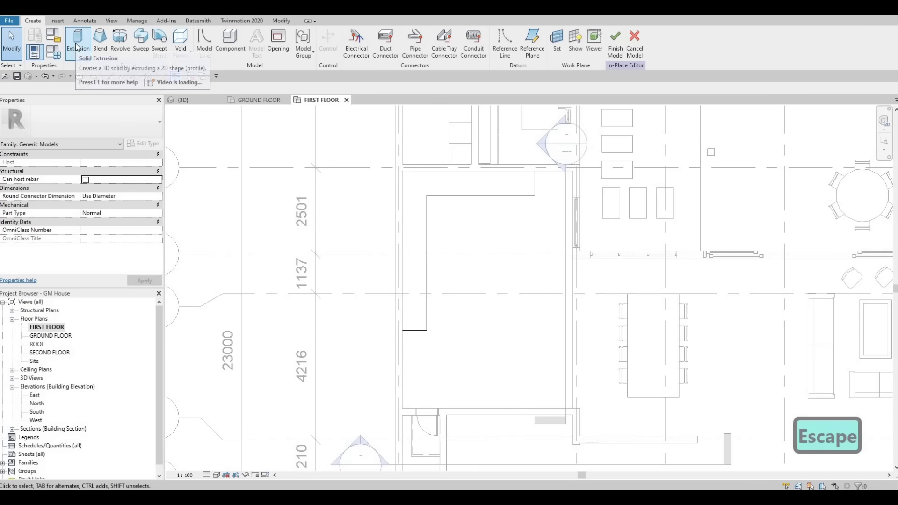
left_click(77, 46)
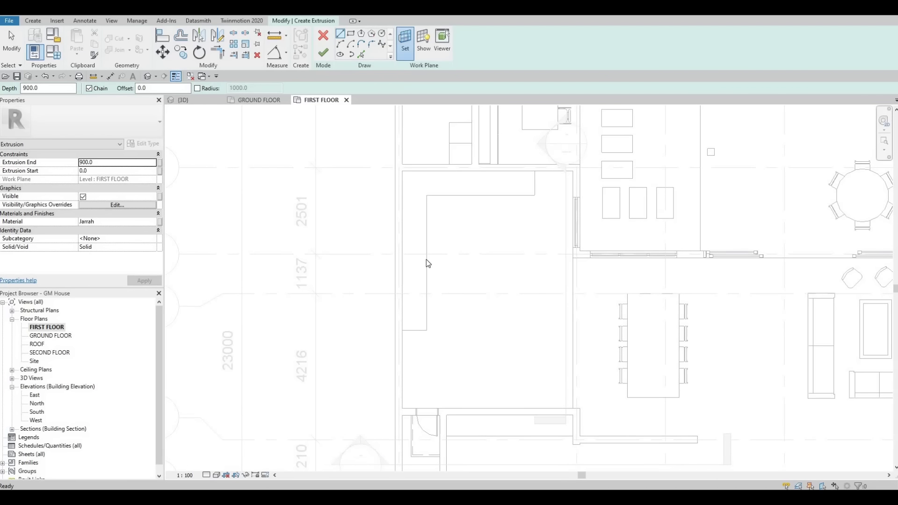
left_click(404, 45)
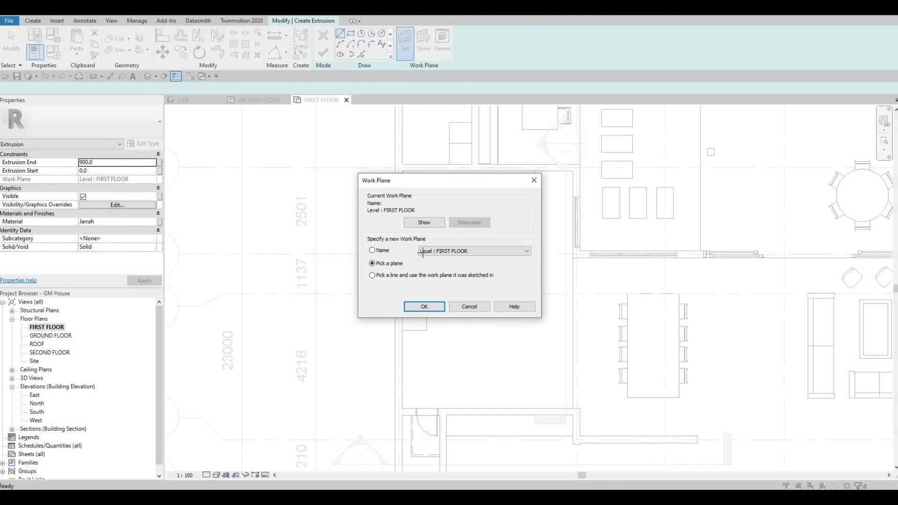
key("Return")
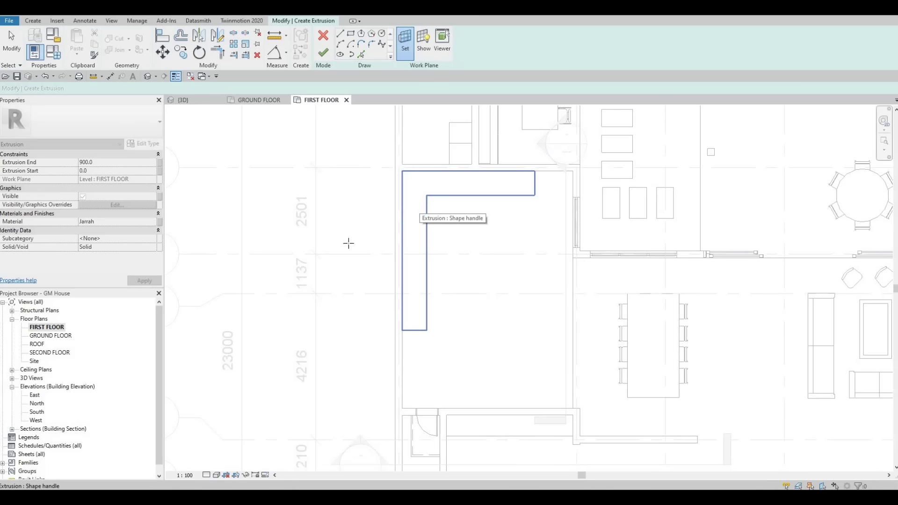
- Set the new extrusion's end to 25 mm for the countertop slab
left_click(110, 165)
type("25")
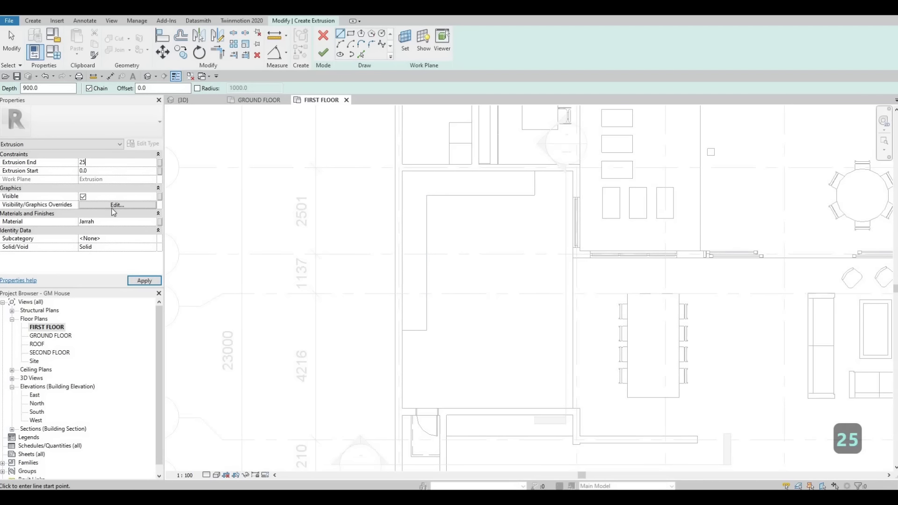
left_click(127, 206)
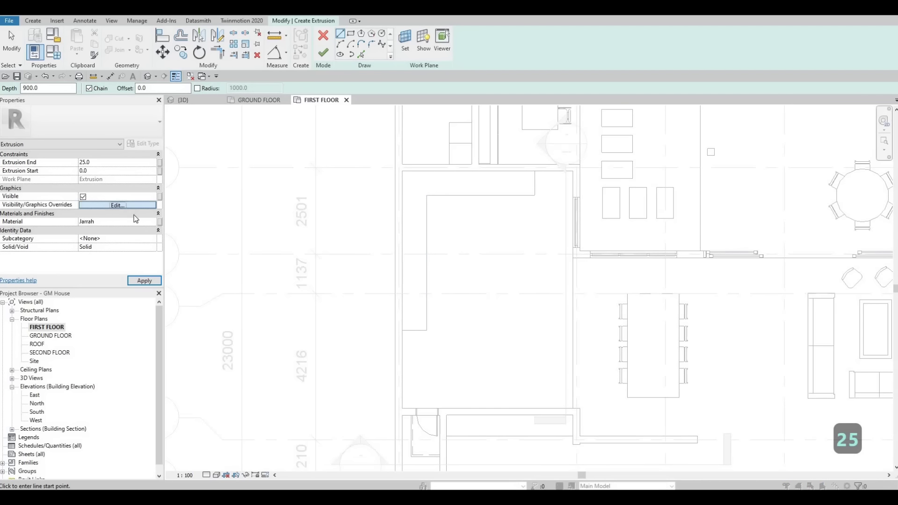
key("Escape")
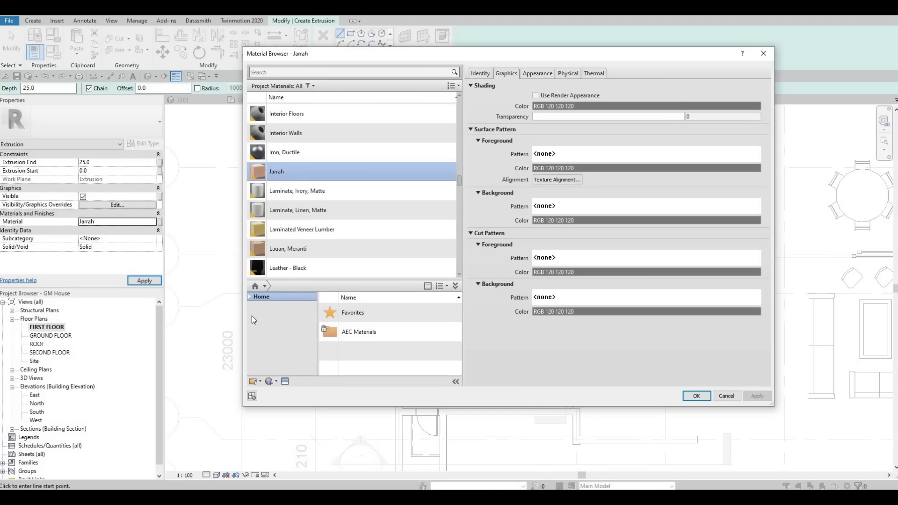
- Add the Travertine stone from the AEC Materials library and assign it as the countertop extrusion's material
left_click(254, 315)
scroll(274, 366, "down", 3)
scroll(274, 366, "down", 1)
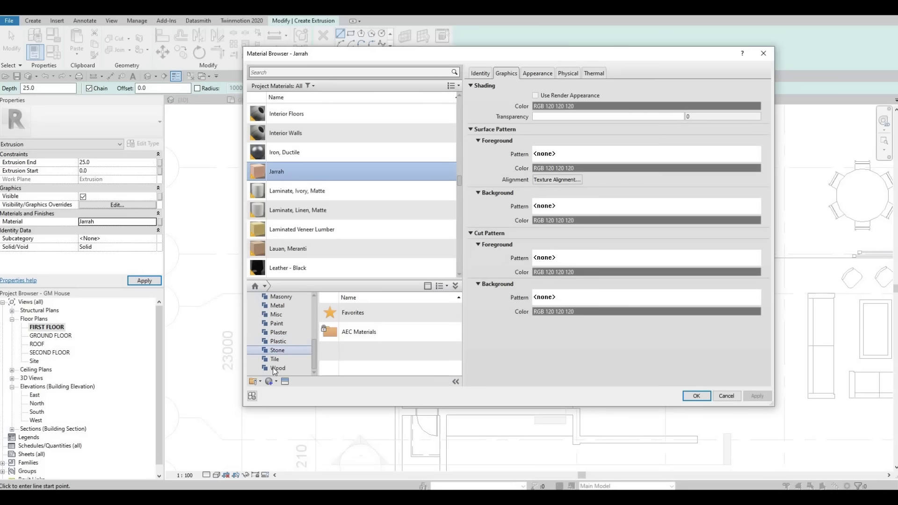
scroll(277, 326, "up", 3)
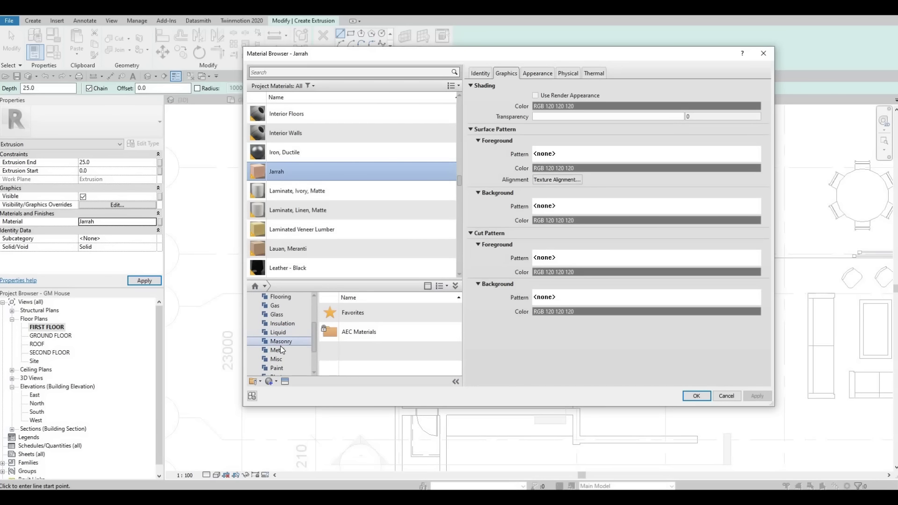
scroll(281, 348, "down", 3)
left_click(281, 350)
scroll(421, 351, "down", 3)
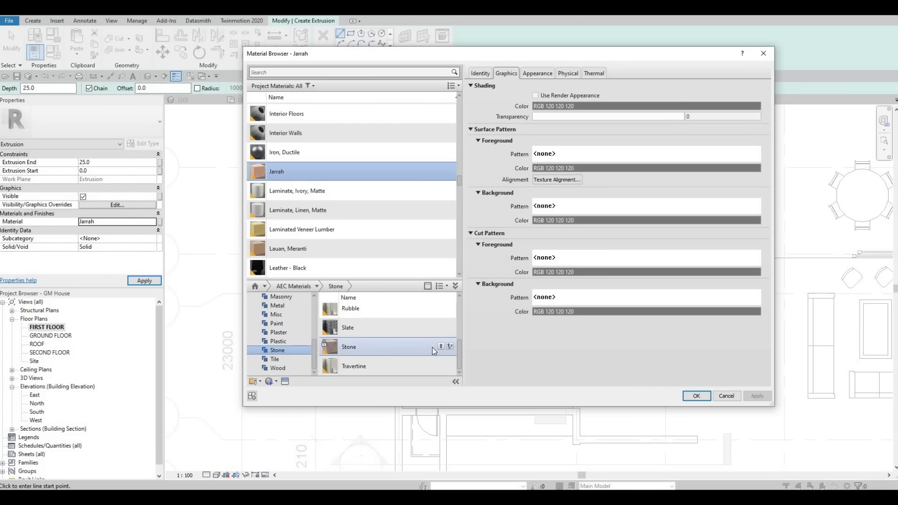
left_click(440, 366)
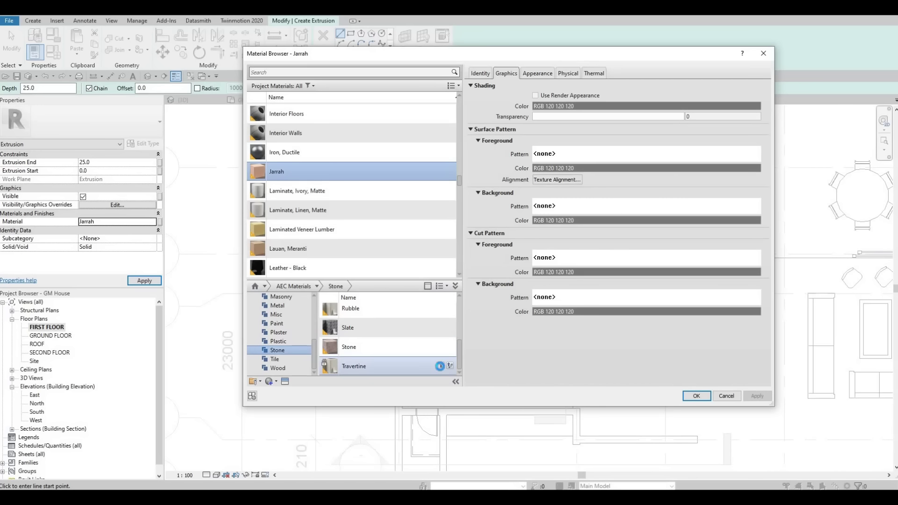
left_click(696, 396)
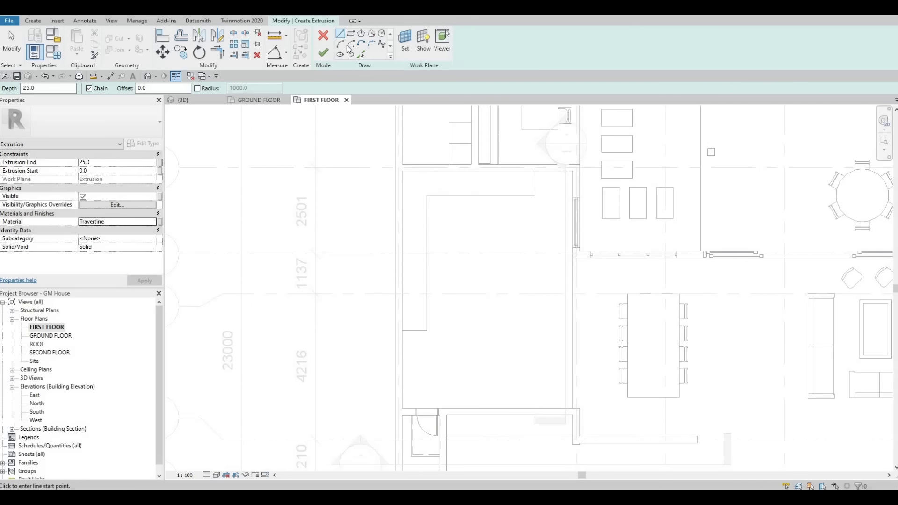
- Create the countertop's sketch lines by picking the existing edges around the L-shaped counter
left_click(360, 55)
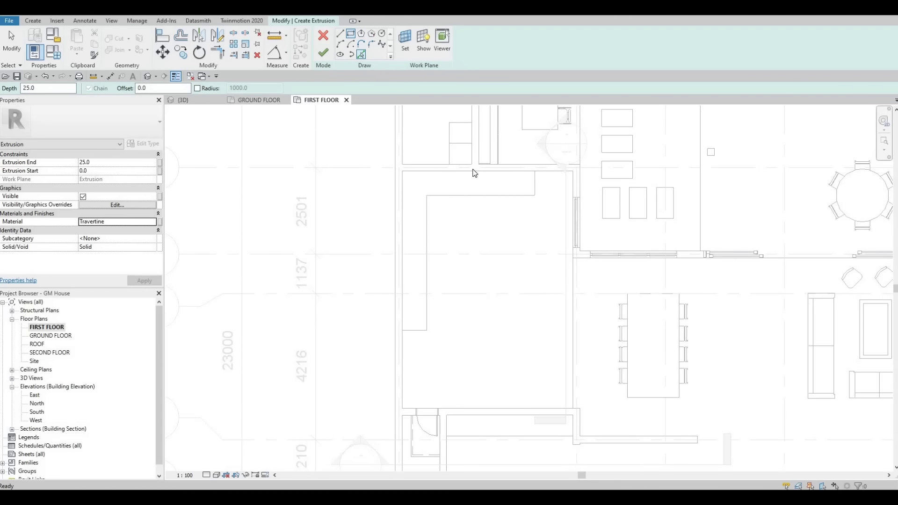
left_click(462, 200)
left_click(535, 196)
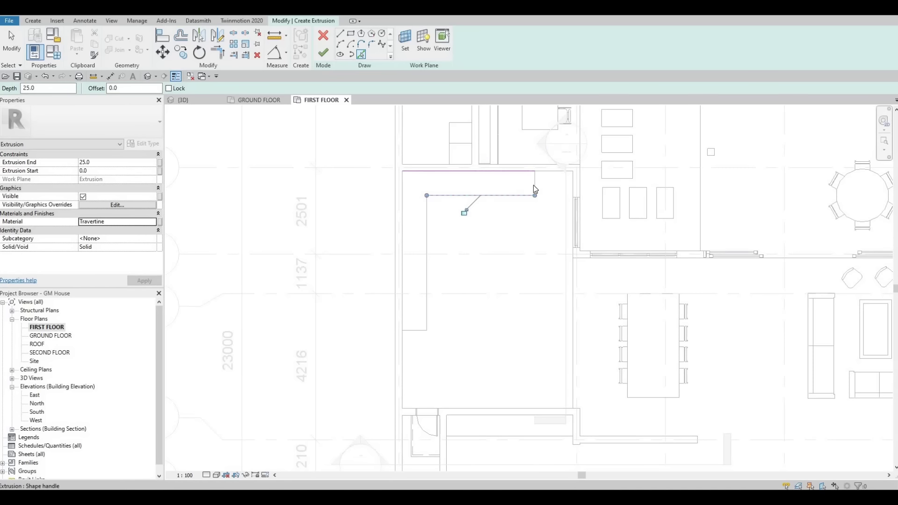
left_click(533, 184)
left_click(426, 228)
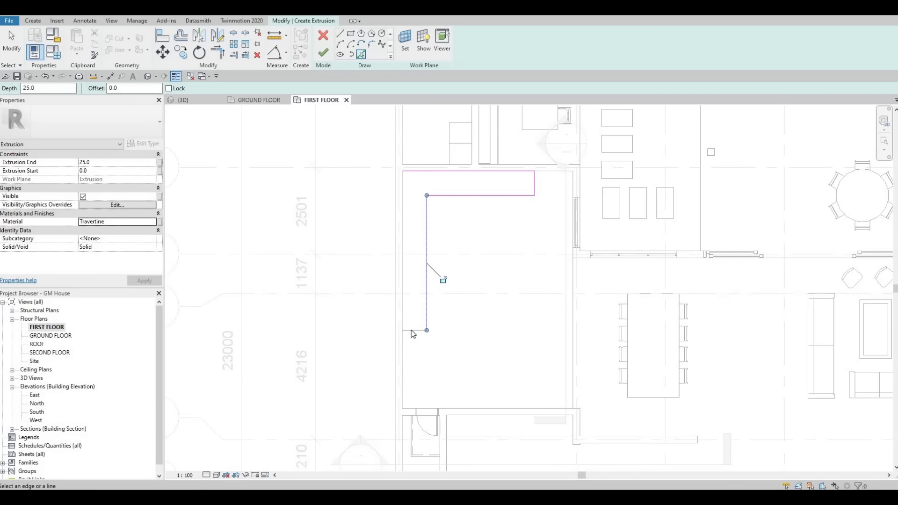
left_click(405, 330)
left_click(402, 247)
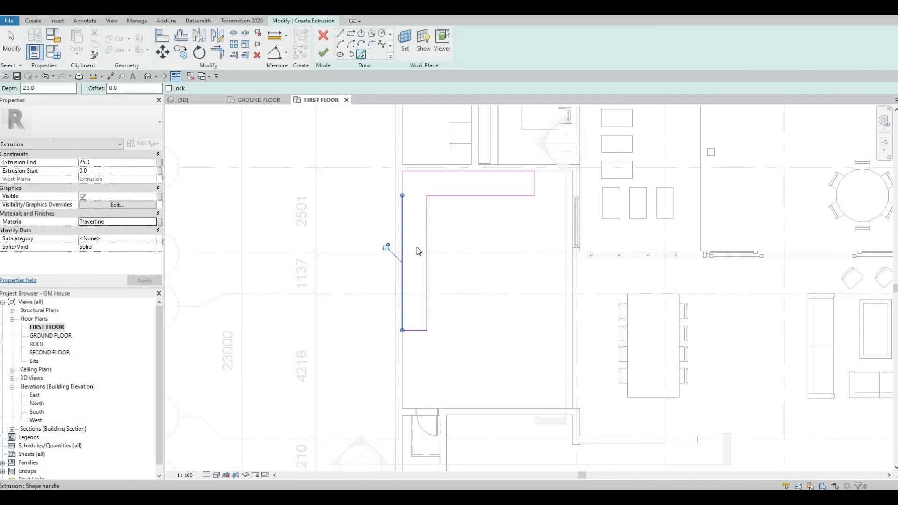
- Extend the two wall-side lines to meet at the L's outer corner and finish the countertop extrusion
key("Escape")
key("Escape")
key("t")
key("r")
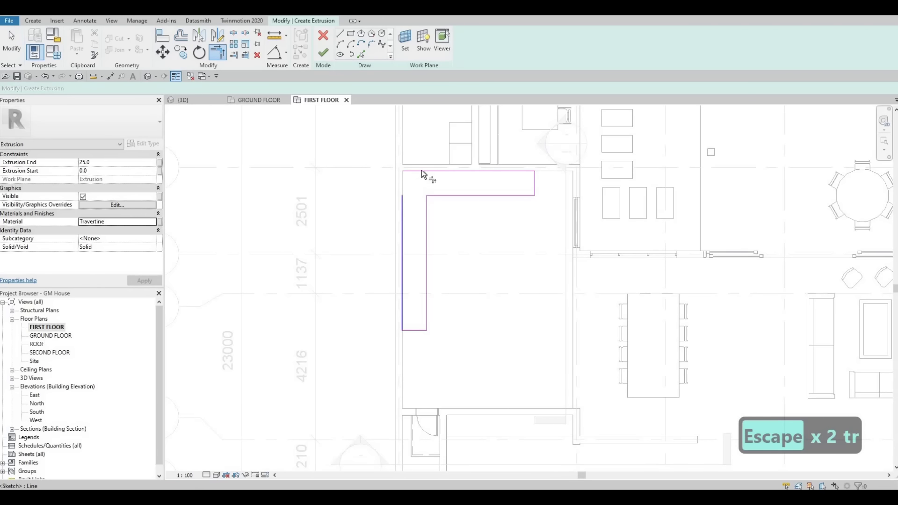
left_click(424, 172)
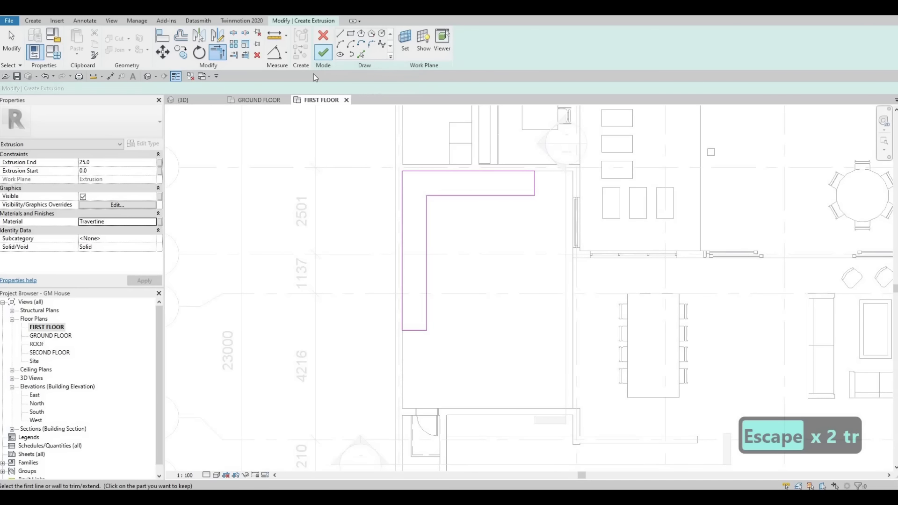
left_click(322, 53)
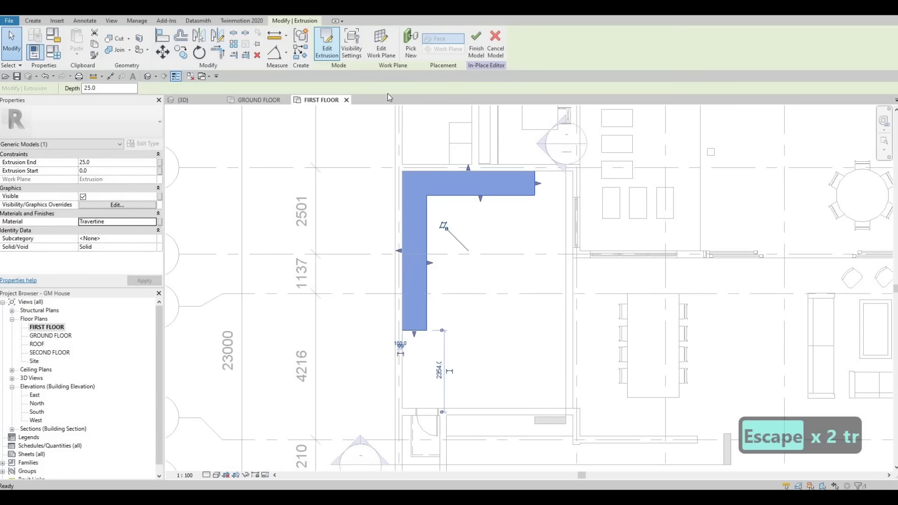
- In the 3D view, start a void sweep and pick the two inner floor-level edges of the L-shaped counter as its path
left_click(201, 100)
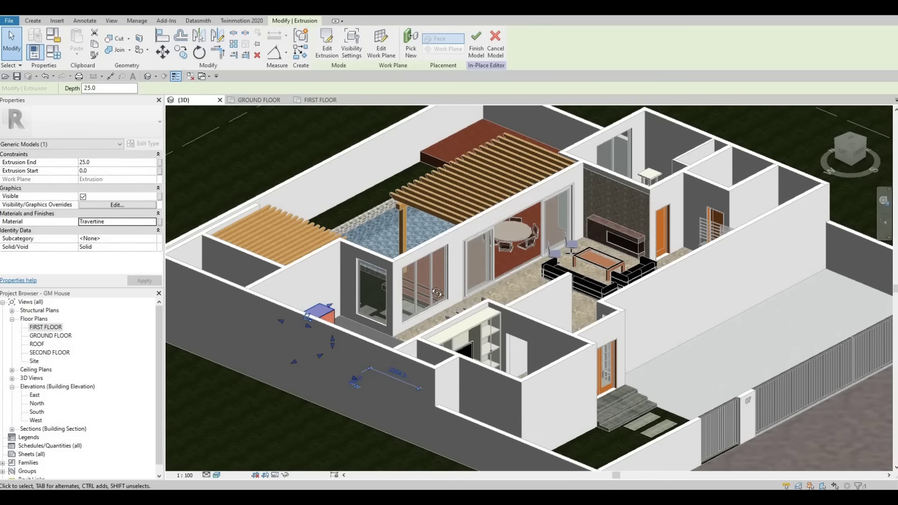
middle_click_drag(276, 317, 338, 296, "shift")
key("Escape")
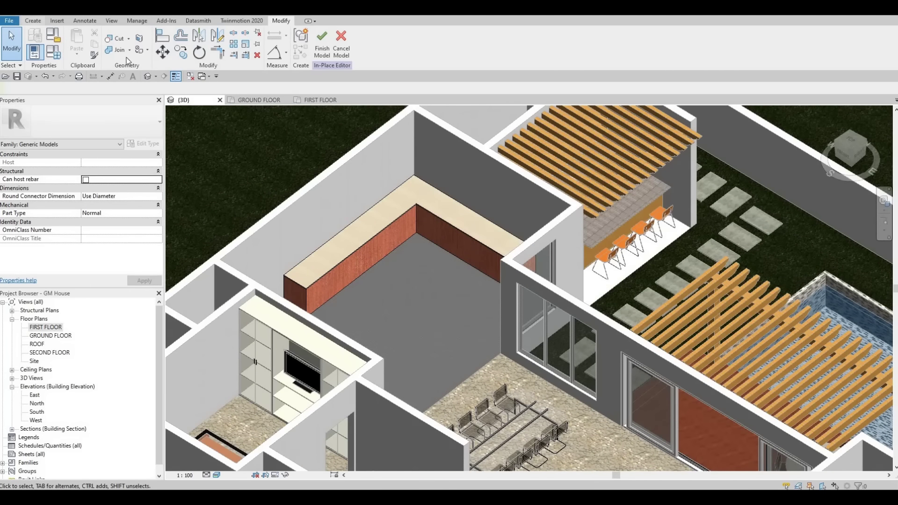
left_click(180, 51)
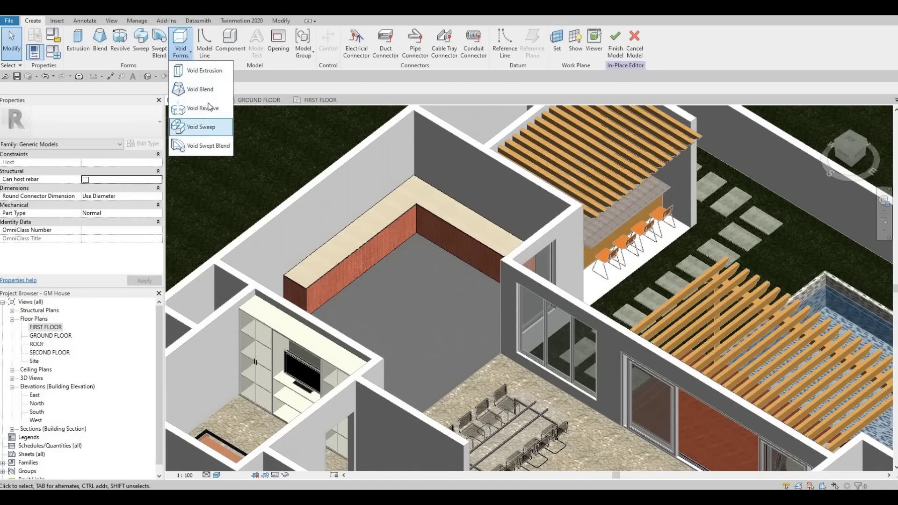
left_click(195, 129)
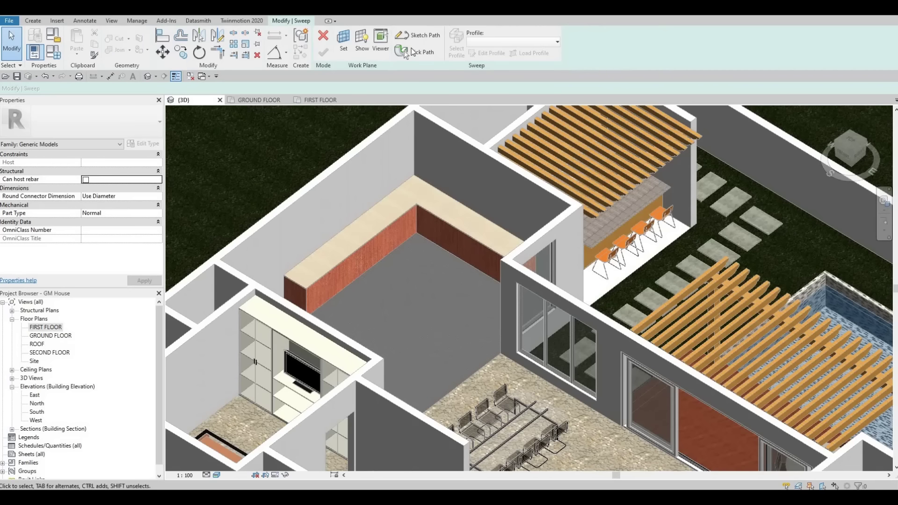
left_click(411, 49)
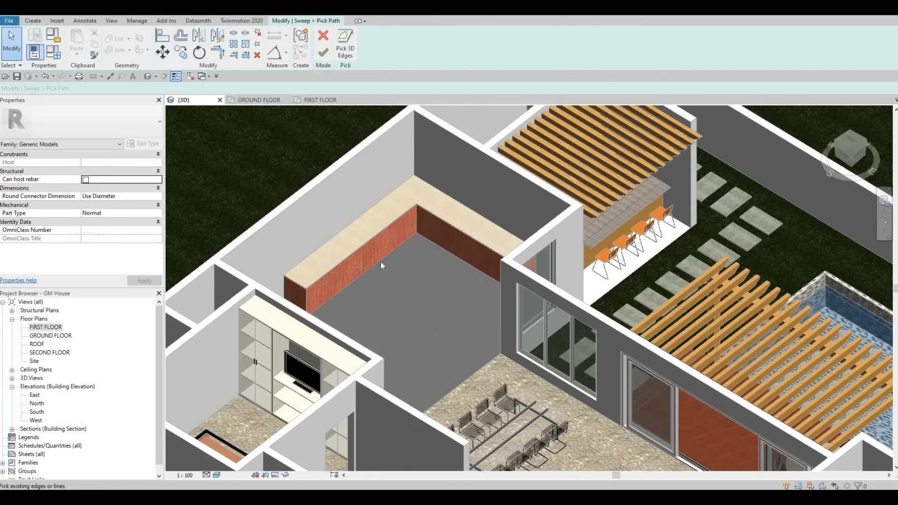
left_click(440, 250)
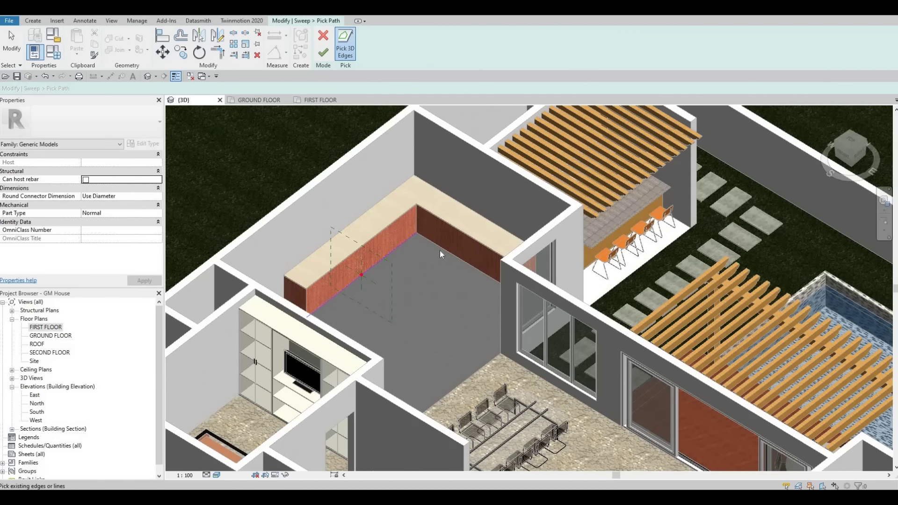
left_click(323, 54)
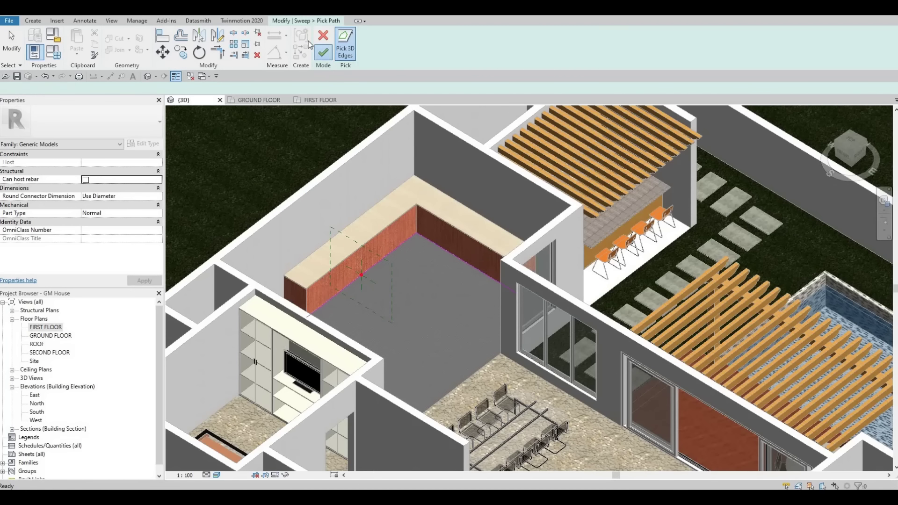
- Sketch a small rectangular sweep profile, about 80 mm deep, inside the foot of the counter's front face
left_click(288, 21)
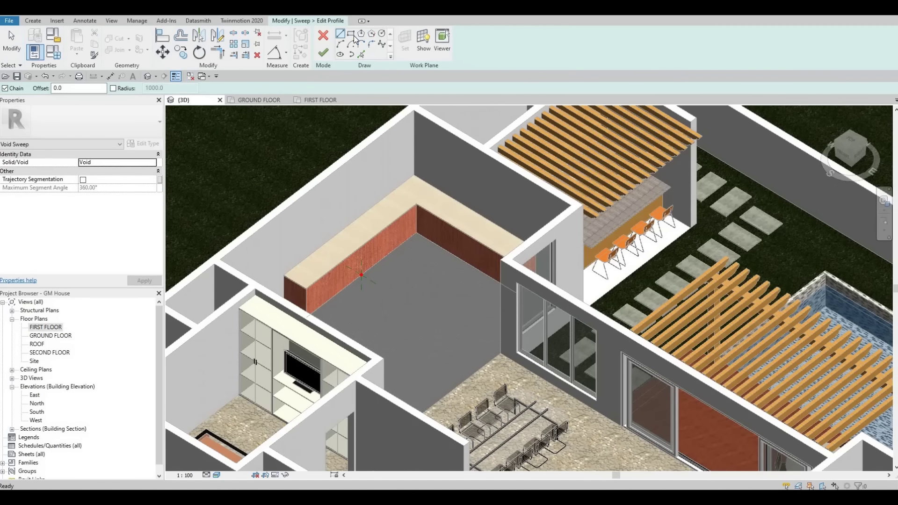
left_click(354, 35)
scroll(359, 280, "up", 5)
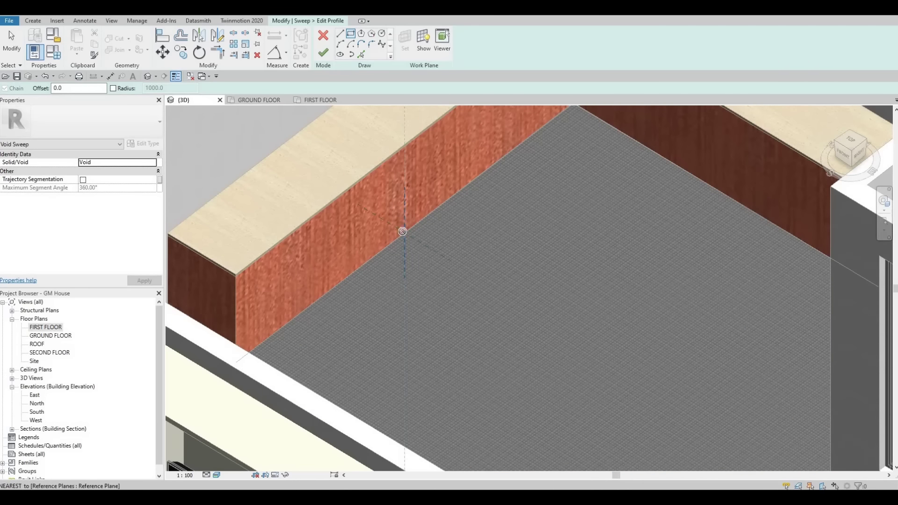
left_click(395, 215)
key("Escape")
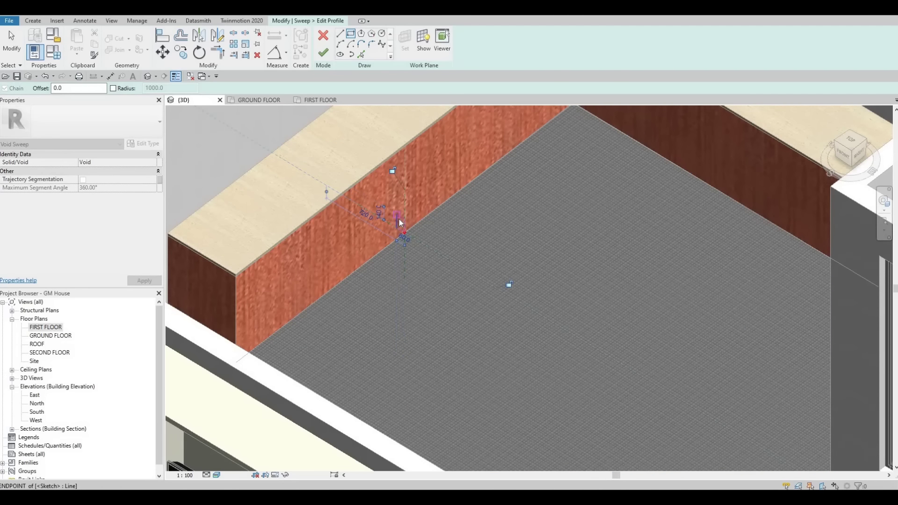
- Set the rectangular profile's height to 100 mm and its depth to 50 mm
scroll(401, 223, "up", 3)
key("Escape")
left_click(400, 217)
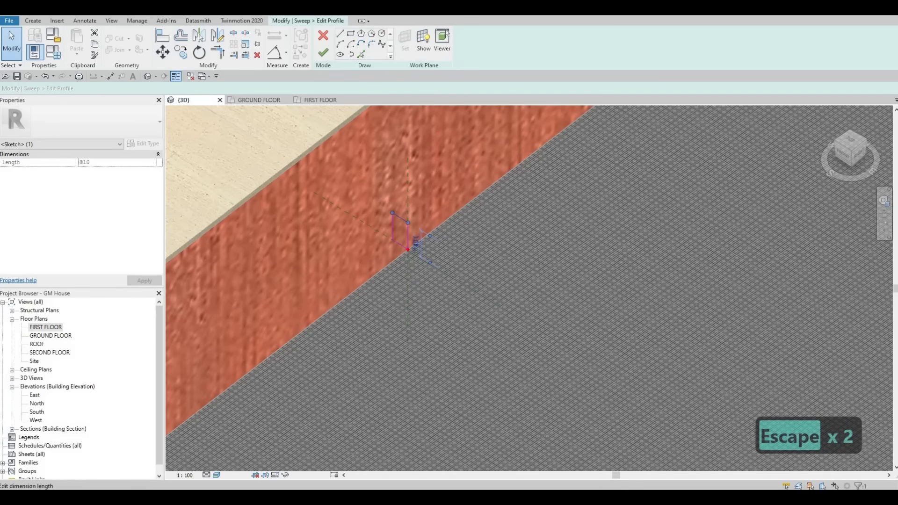
left_click(417, 244)
type("100")
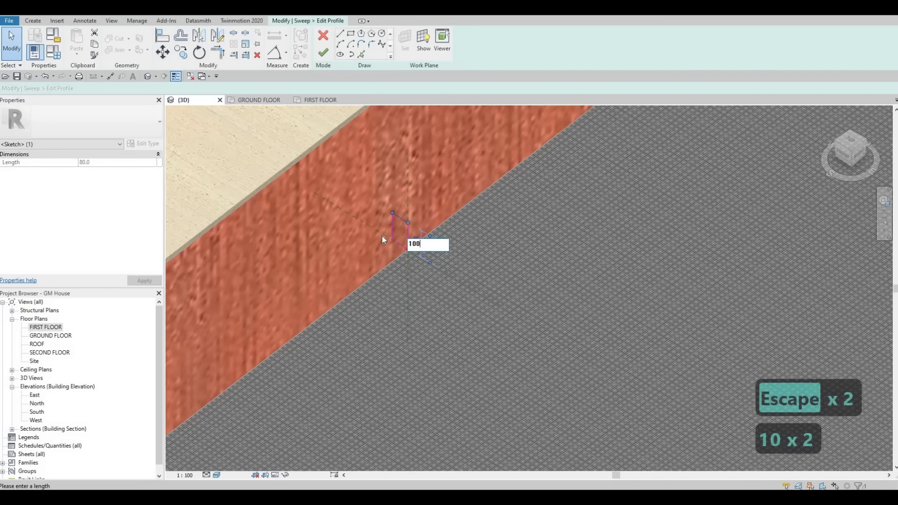
key("Return")
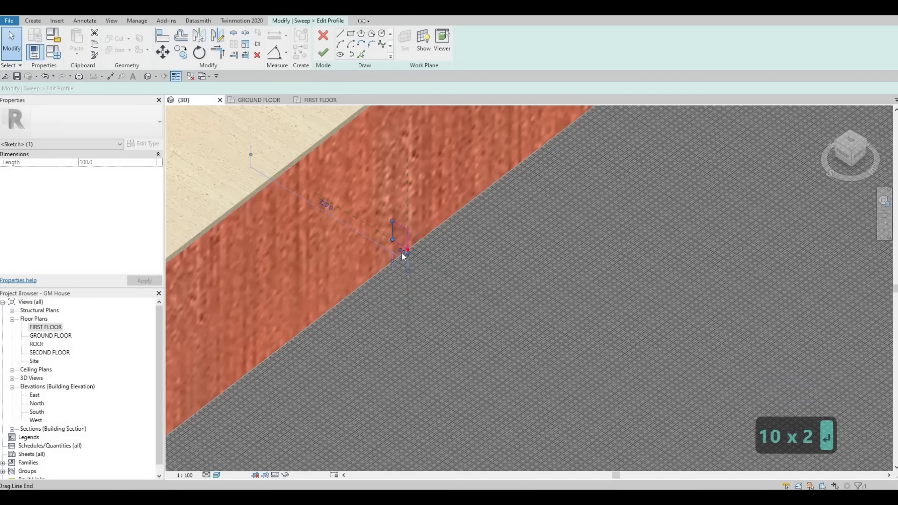
left_click(402, 253)
type("50")
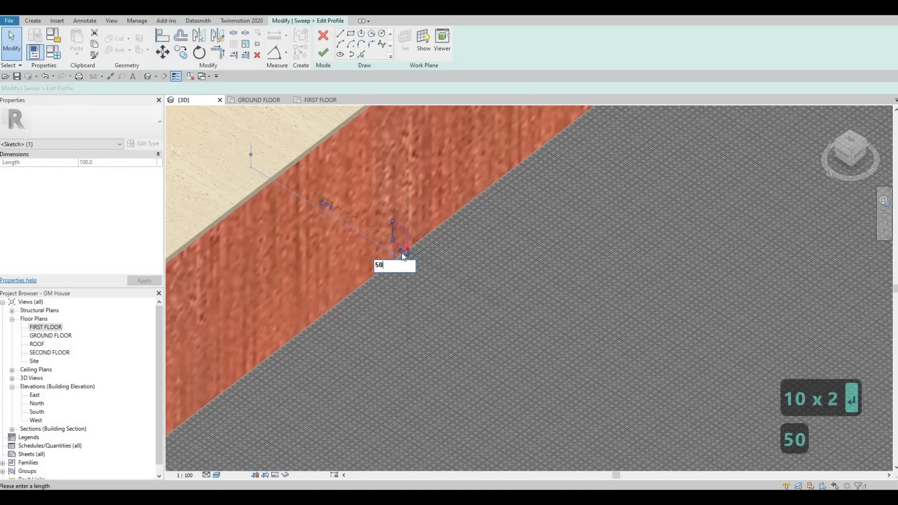
key("Return")
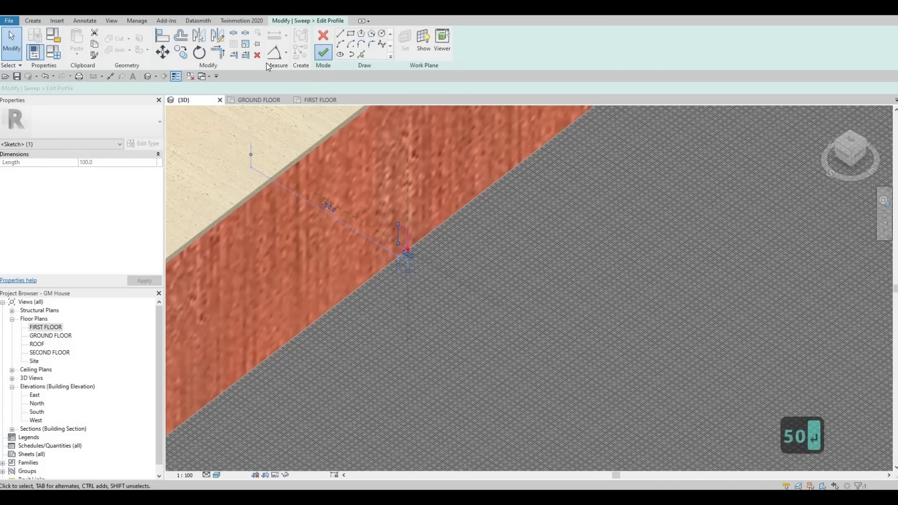
- Finish the profile sketch and complete the void sweep
left_click(323, 53)
left_click(36, 23)
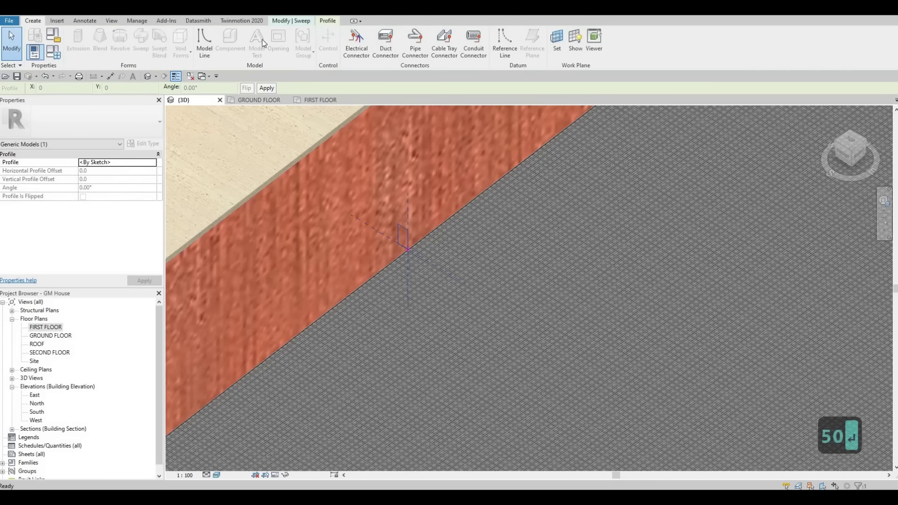
left_click(326, 21)
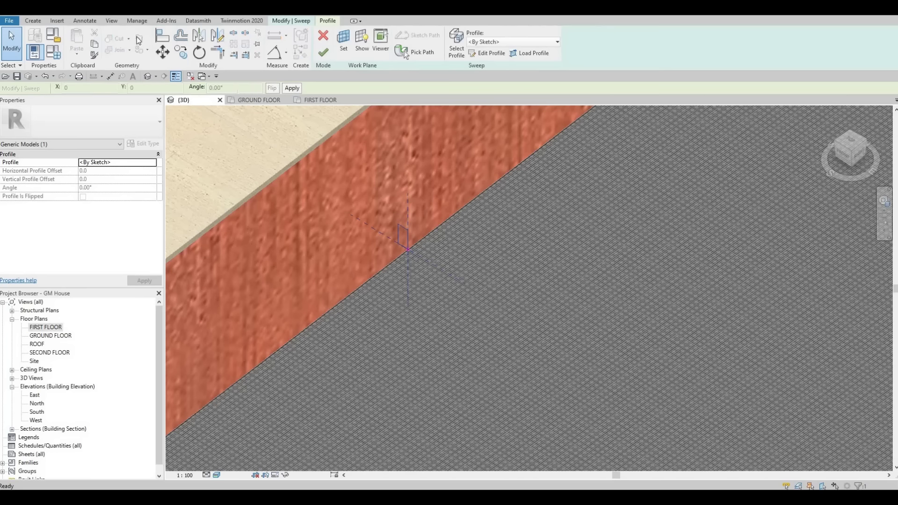
left_click(319, 53)
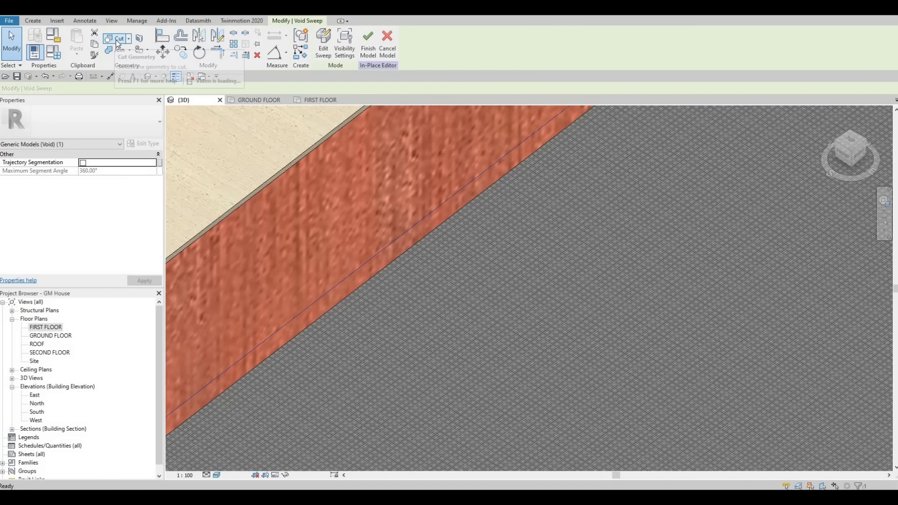
- Cut the counter base with the void sweep to form the toe kick, and finish the in-place model
left_click(117, 40)
scroll(494, 248, "down", 5)
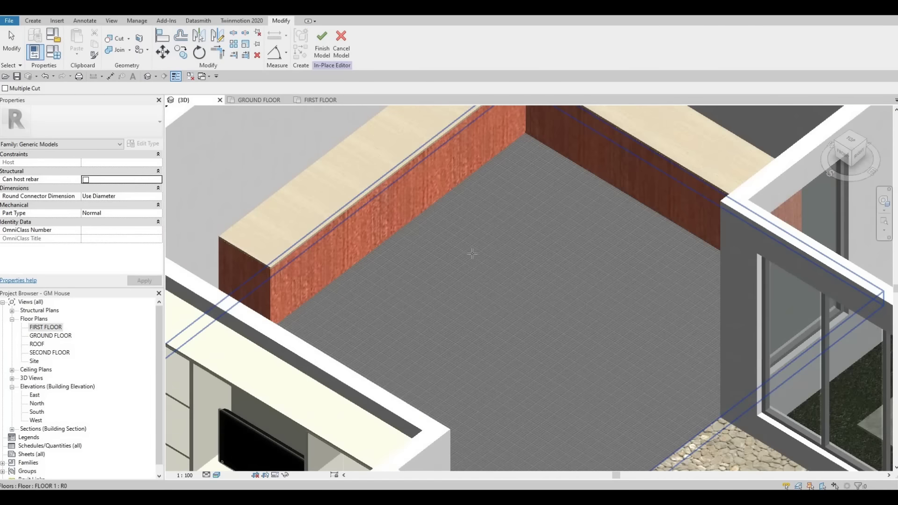
middle_click_drag(523, 220, 459, 243, "shift")
scroll(476, 250, "down", 5)
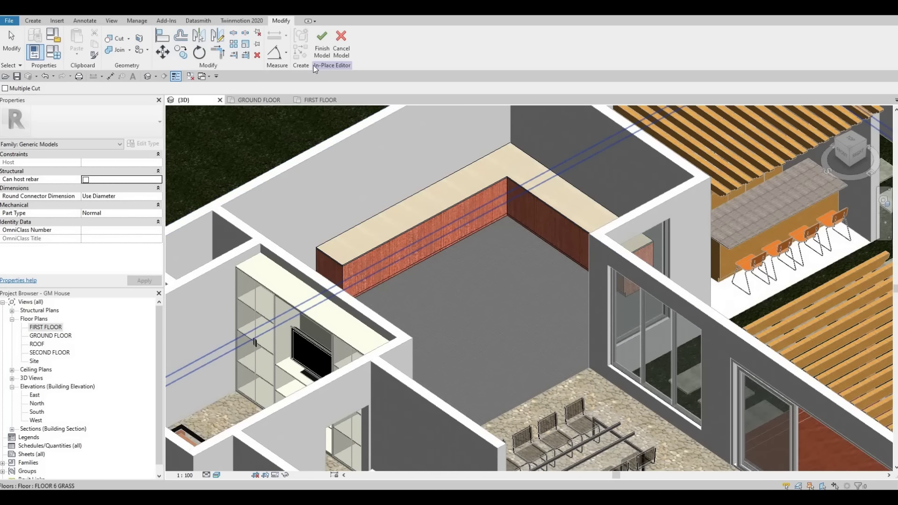
left_click(322, 45)
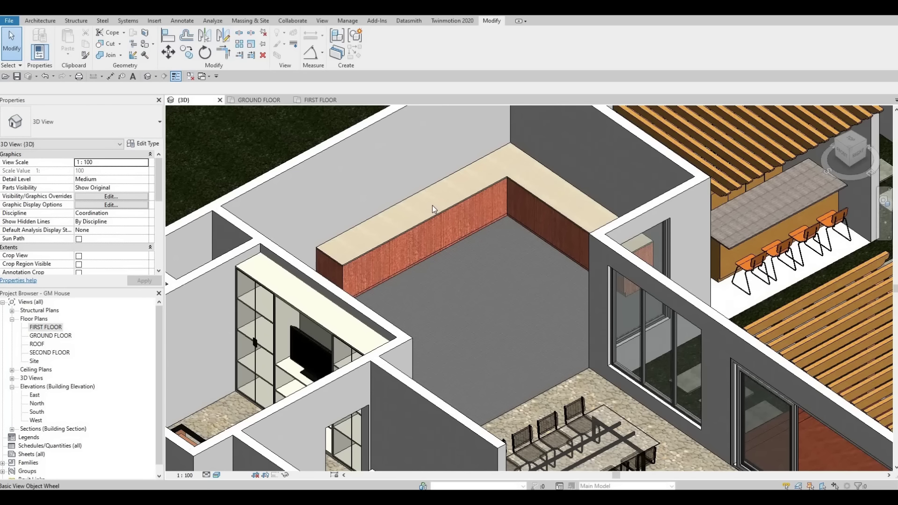
- Open the FIRST FLOOR plan and browse the loadable families to the Sinks folder under Plumbing, Architectural, Fixtures
double_click(45, 328)
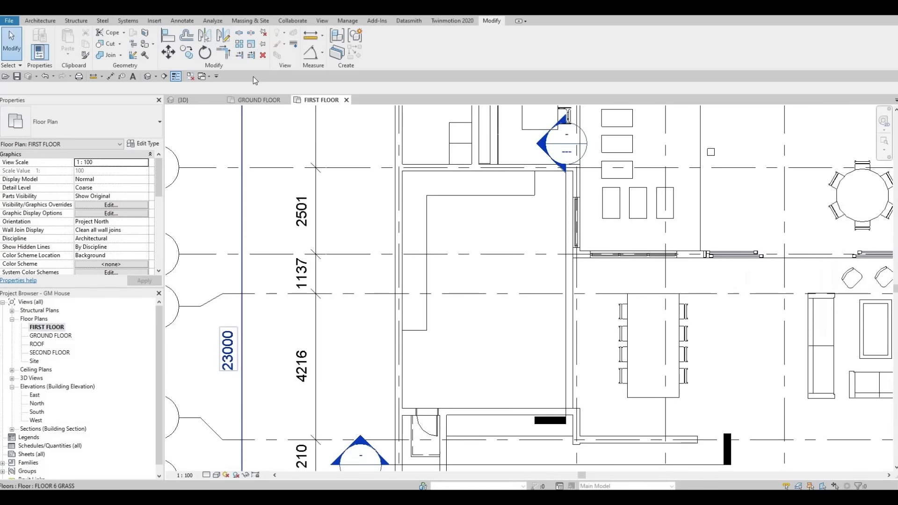
left_click(154, 20)
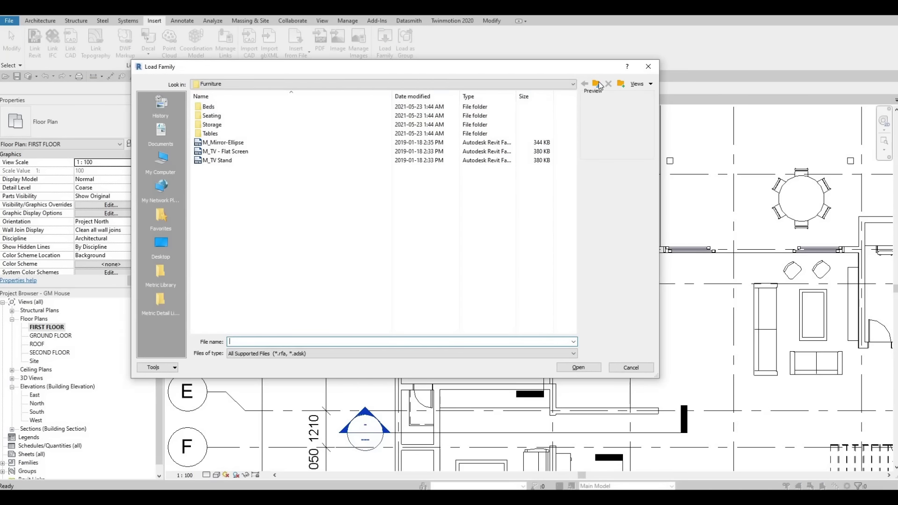
left_click(599, 85)
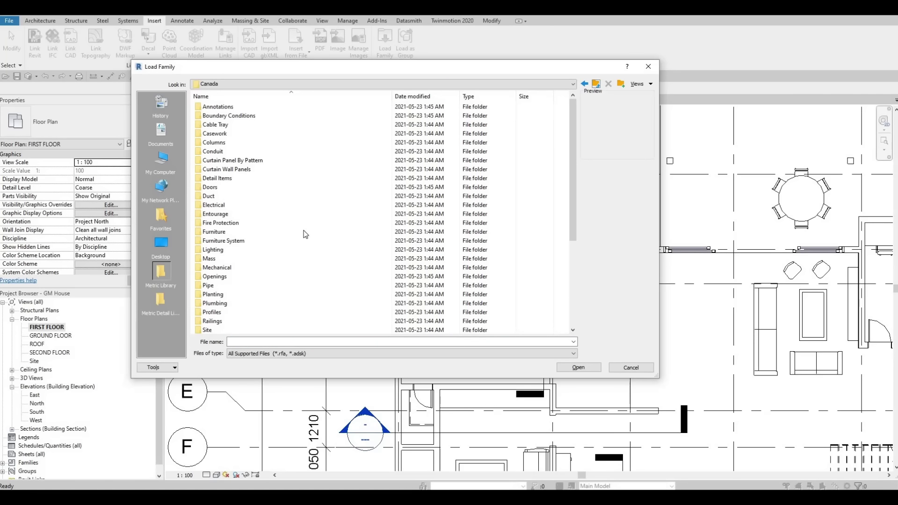
scroll(232, 215, "down", 3)
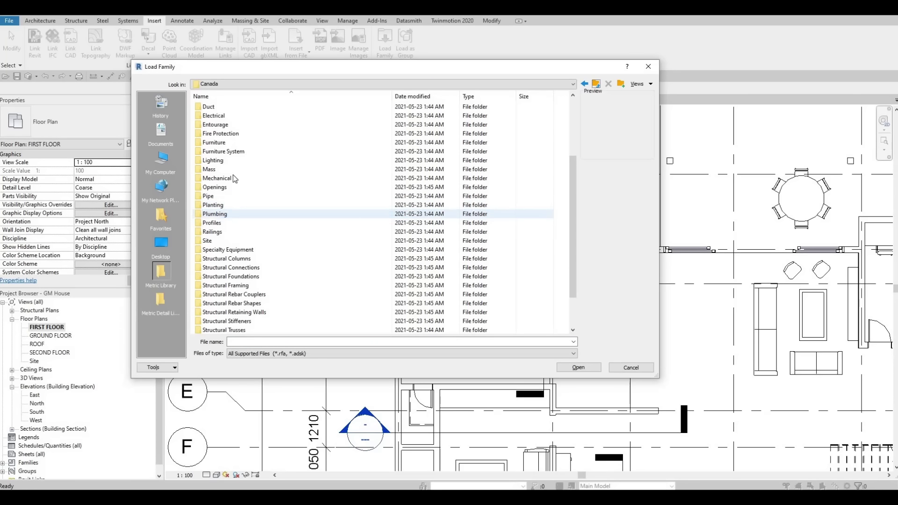
double_click(220, 214)
double_click(231, 107)
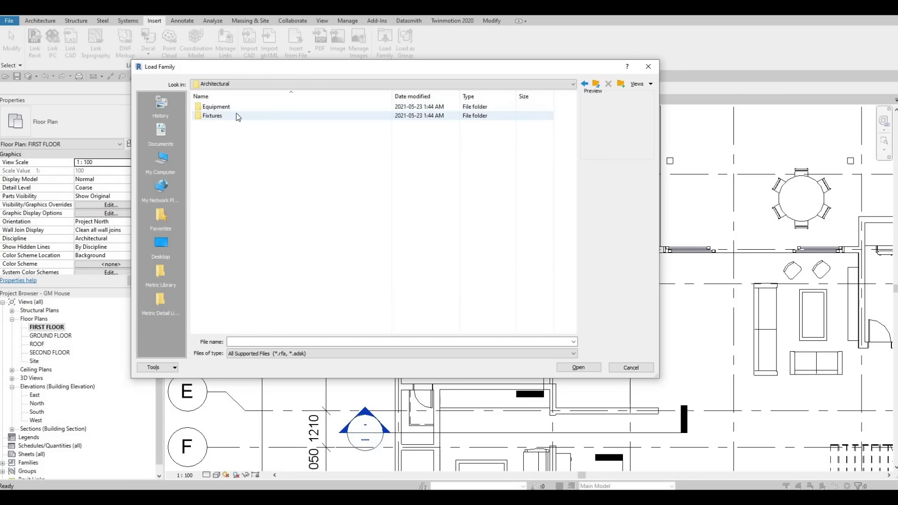
double_click(226, 116)
double_click(207, 143)
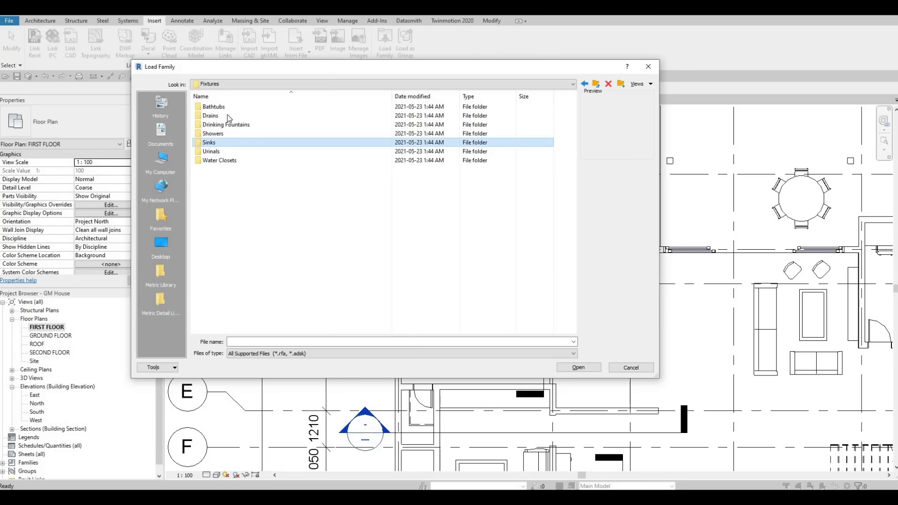
- Preview the kitchen and vanity sink families and load M_Sink Kitchen-Triple into the project
left_click(229, 115)
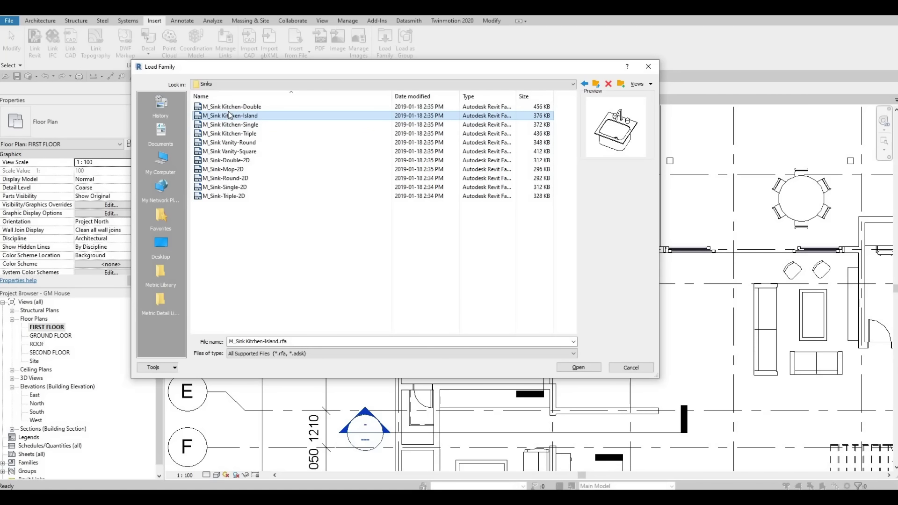
key("Down")
key("Down")
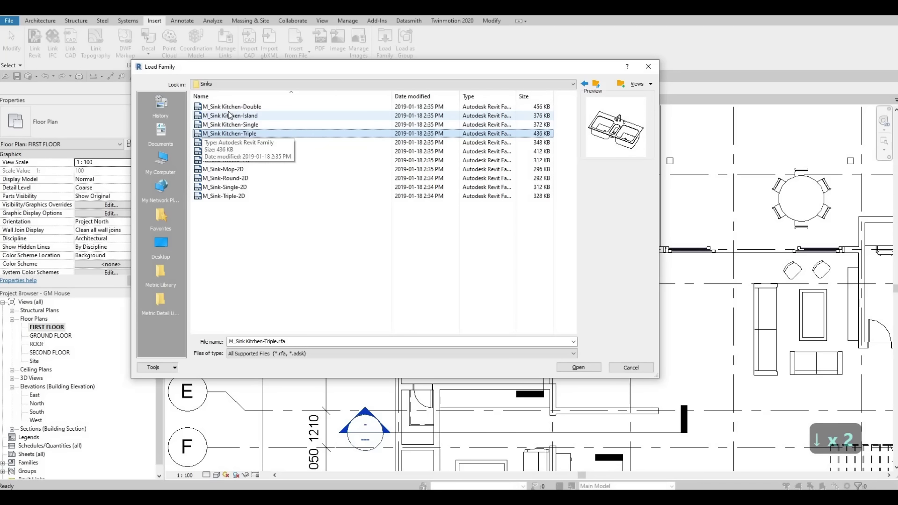
key("Down")
key("Up")
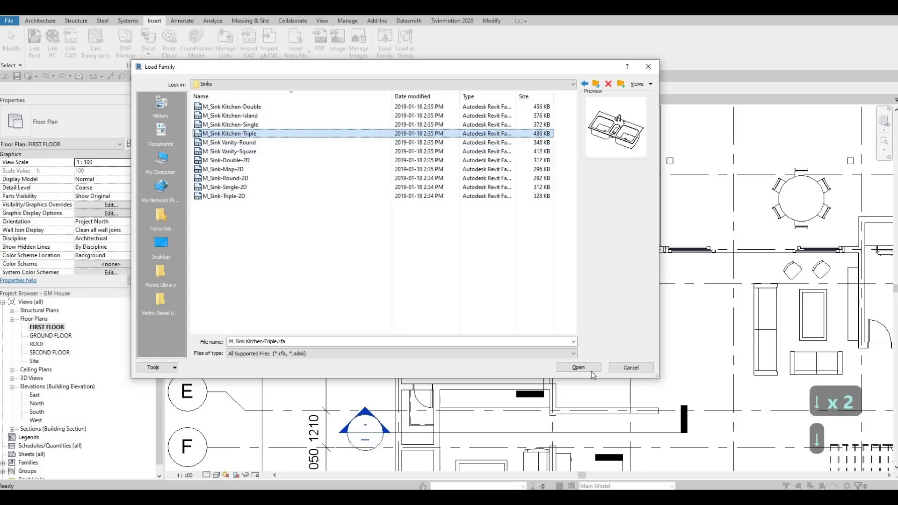
left_click(580, 368)
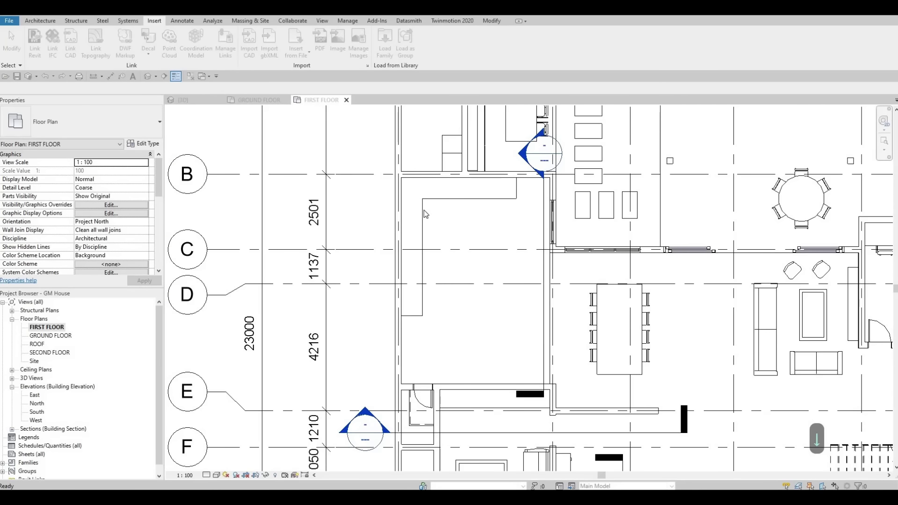
- Place the 1100 x 535mm M_Sink Kitchen-Triple component on the counter's long leg, just above grid C
key("c")
key("m")
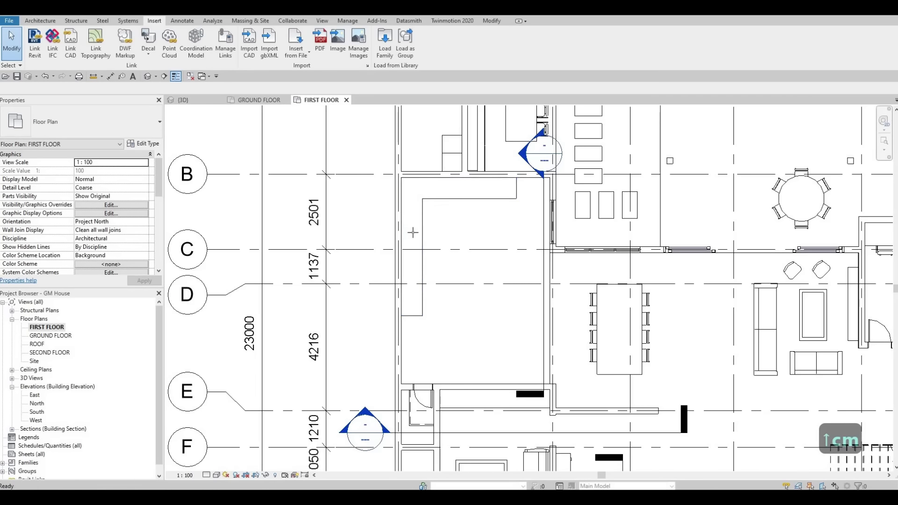
scroll(413, 231, "up", 1)
scroll(410, 231, "up", 1)
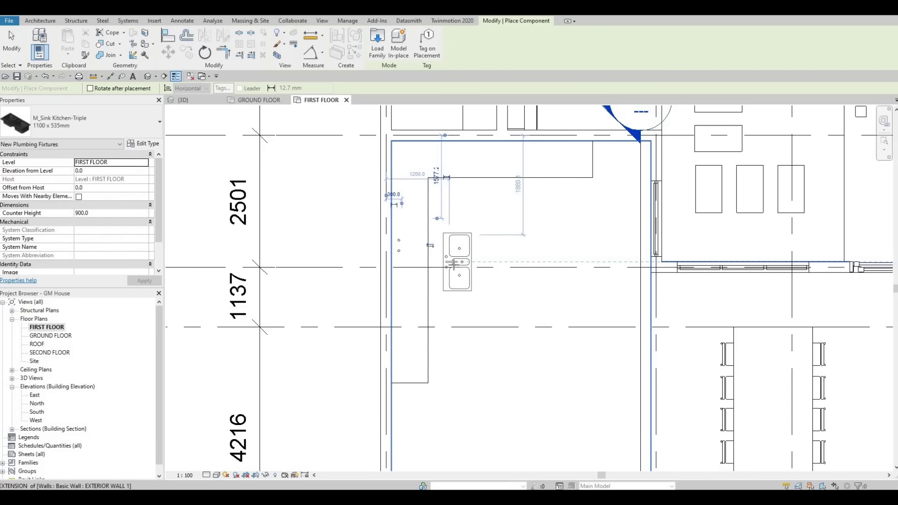
key("Escape")
key("Escape")
scroll(453, 264, "down", 2)
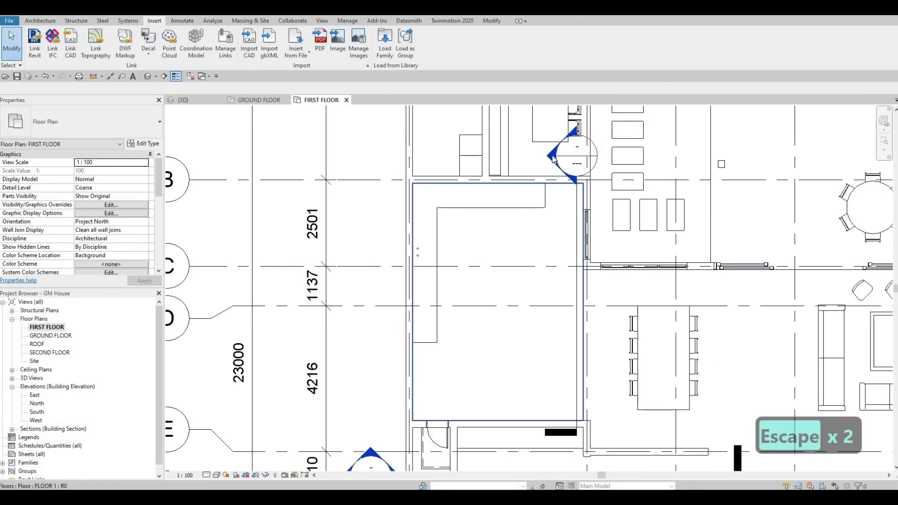
- Open the section view facing the counter and nudge the triple sink upward by three increments
double_click(553, 159)
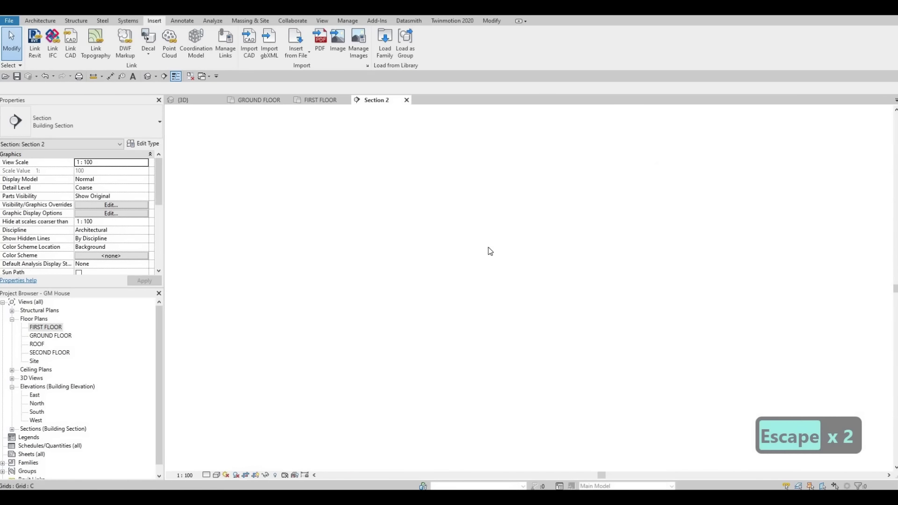
scroll(529, 308, "up", 3)
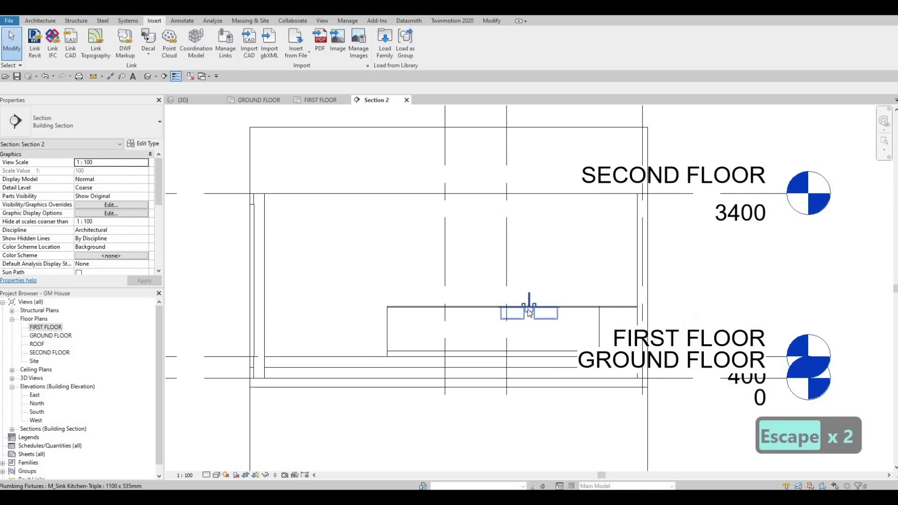
left_click(529, 312)
scroll(550, 317, "up", 4)
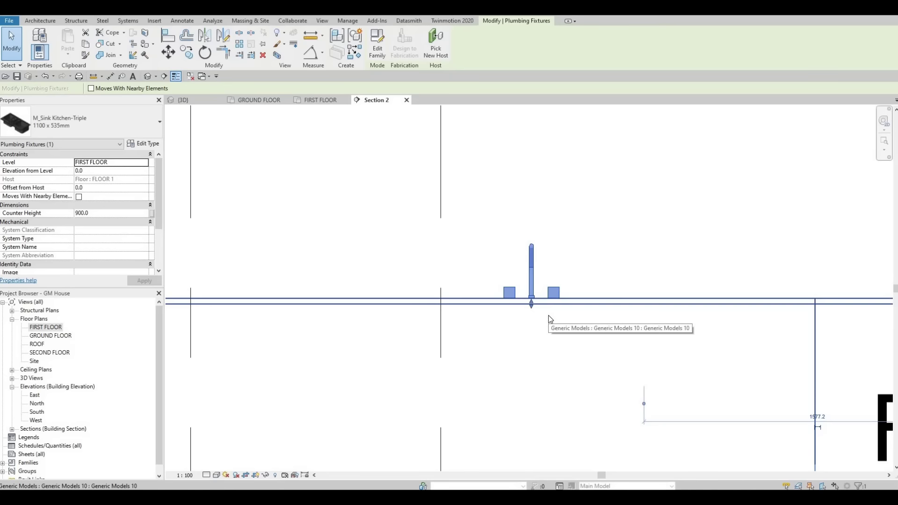
key("Up")
key("Up")
key("Up")
key("Escape")
key("Escape")
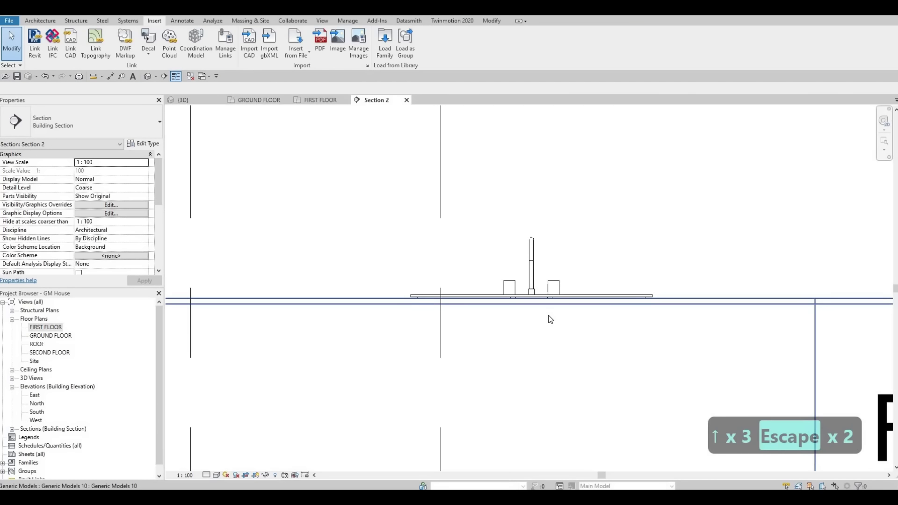
- Align the underside of the sink's rim with the countertop's upper surface in Section 2
key("a")
key("l")
scroll(664, 299, "up", 2)
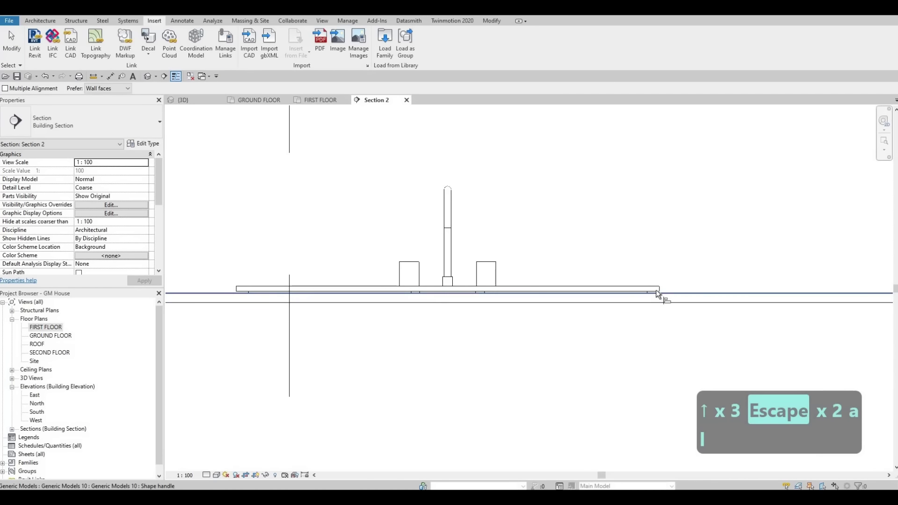
left_click(656, 291)
left_click(574, 291)
scroll(574, 261, "down", 2)
key("Escape")
key("Escape")
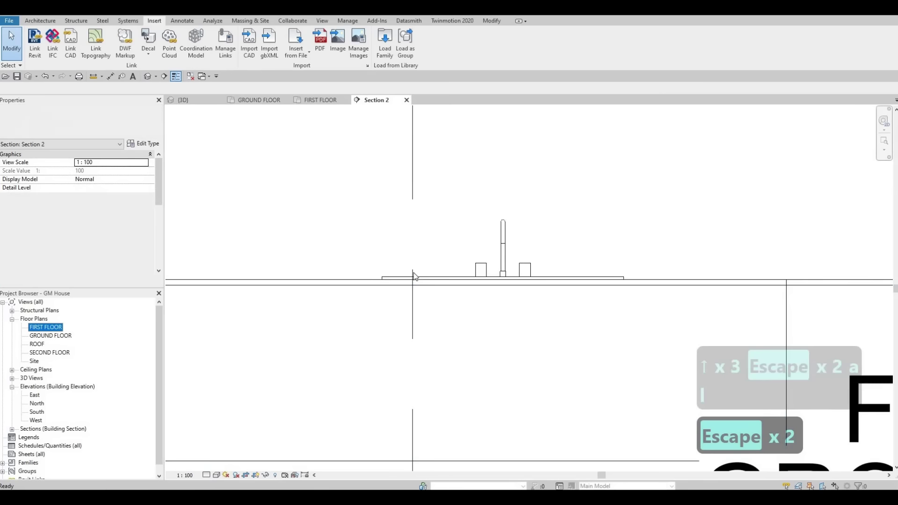
- Edit the counter in place from the FIRST FLOOR plan and set the work plane by picking the countertop's surface
double_click(47, 327)
scroll(388, 239, "up", 2)
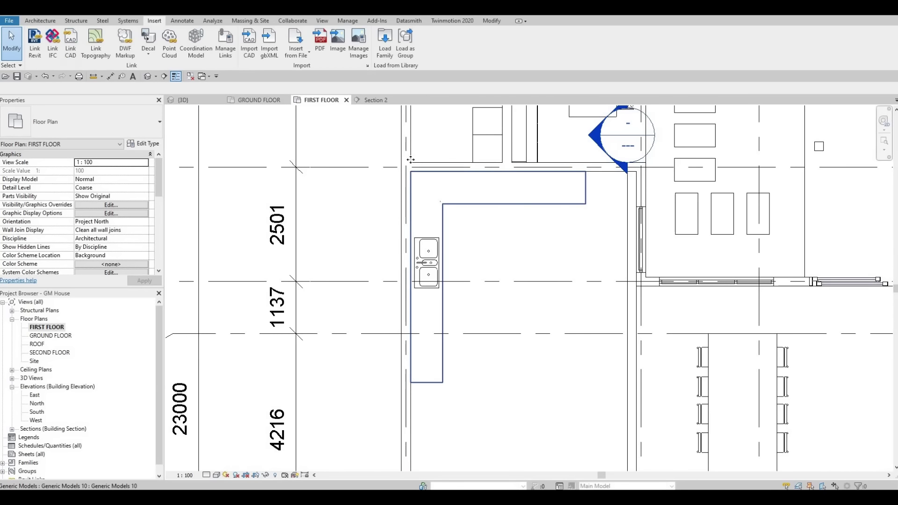
left_click(455, 205)
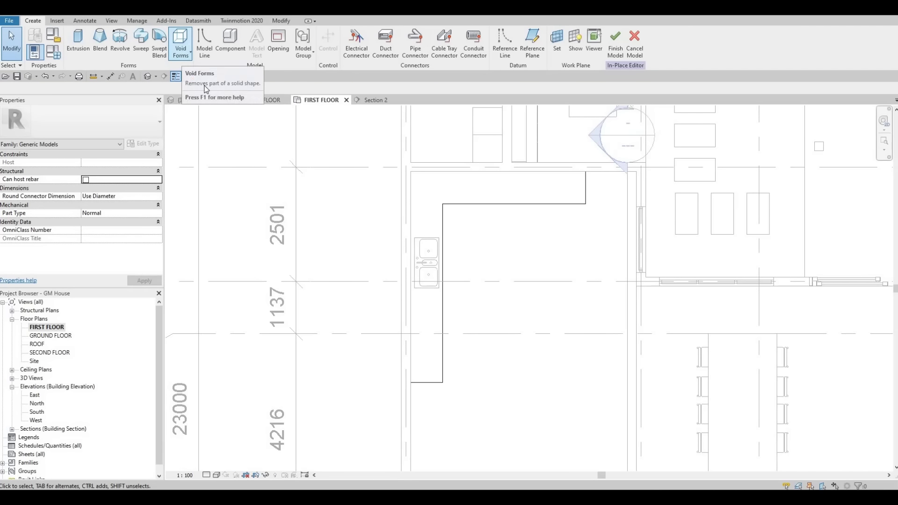
left_click(181, 50)
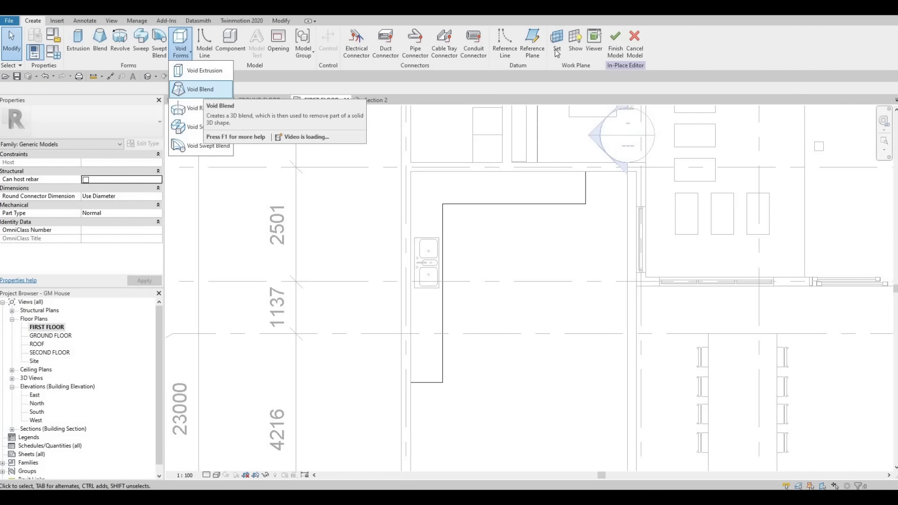
key("Escape")
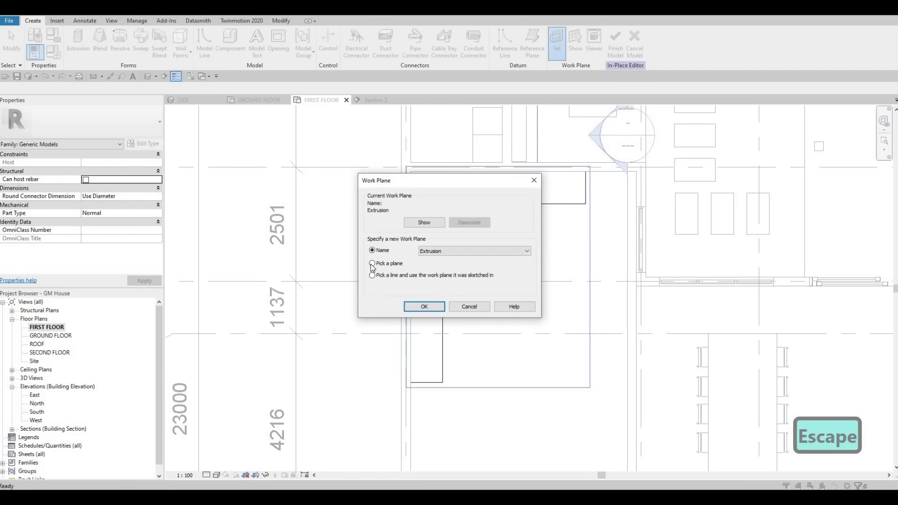
key("Escape")
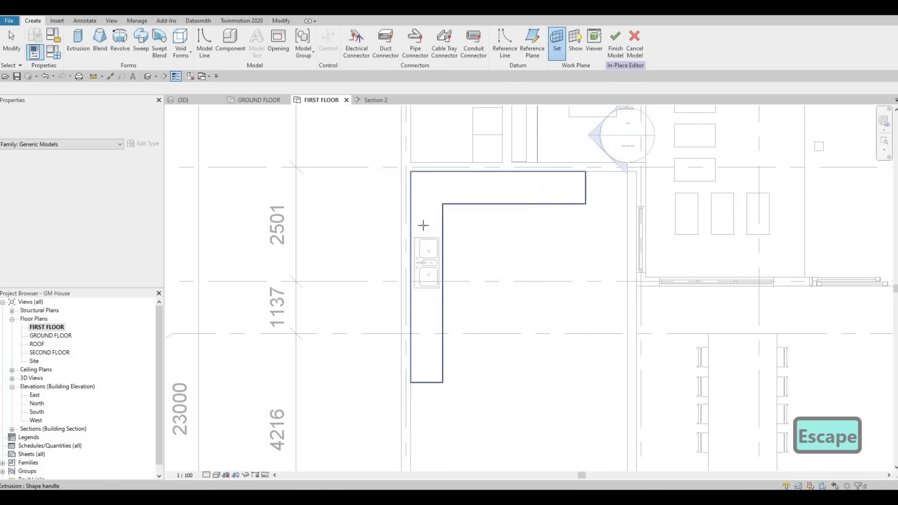
- Create a void extrusion from a rectangle about 410 mm wide that encloses the sink's three bowls but stays inside its rim
left_click(181, 50)
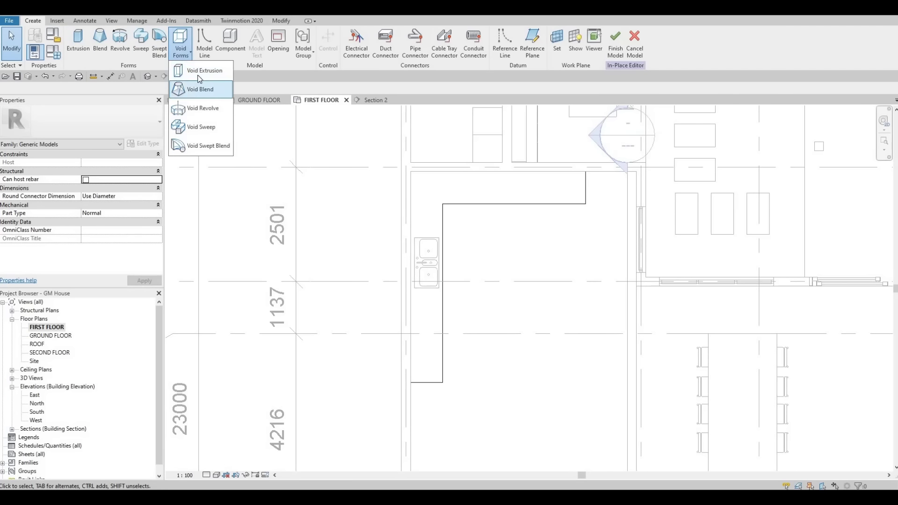
left_click(201, 71)
scroll(416, 262, "up", 2)
scroll(416, 194, "up", 5)
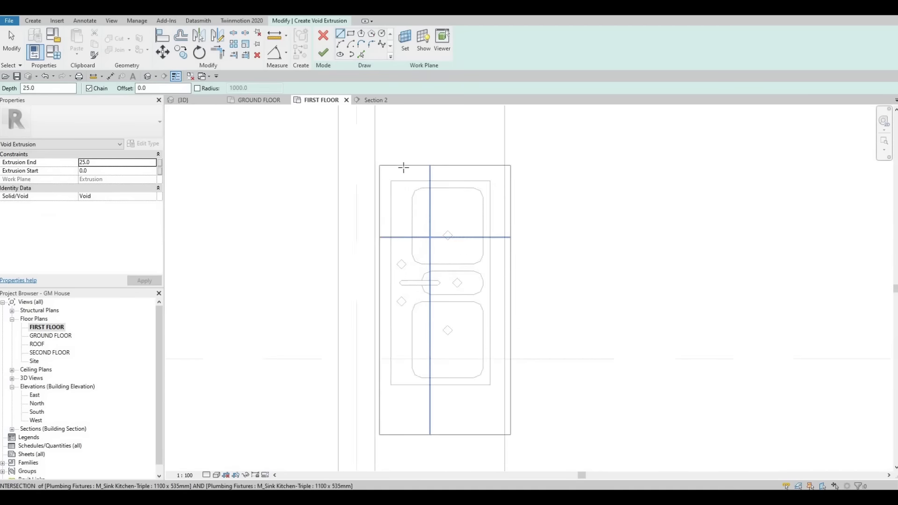
scroll(403, 167, "up", 2)
left_click(400, 165)
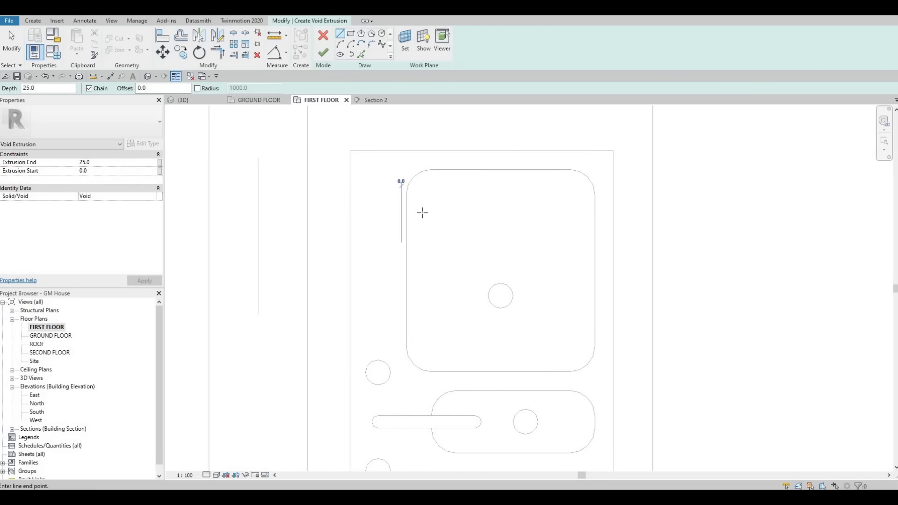
key("Escape")
left_click(351, 35)
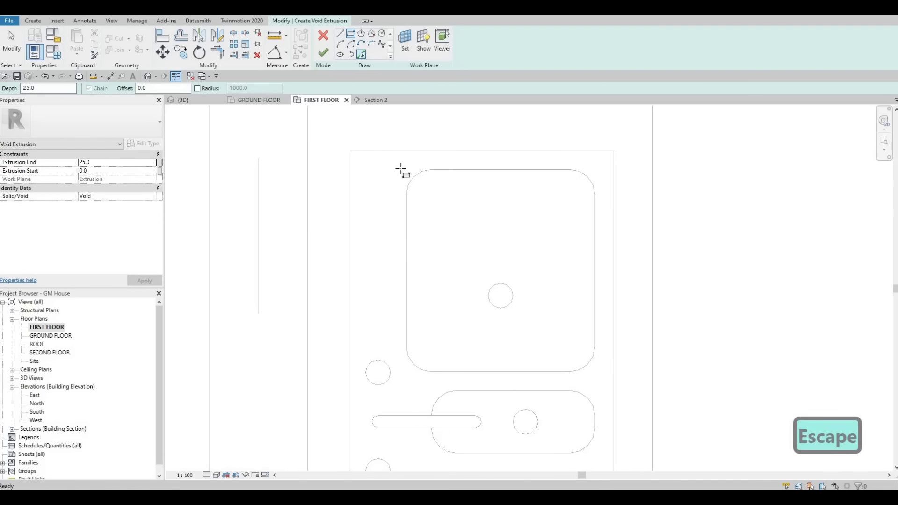
left_click(400, 165)
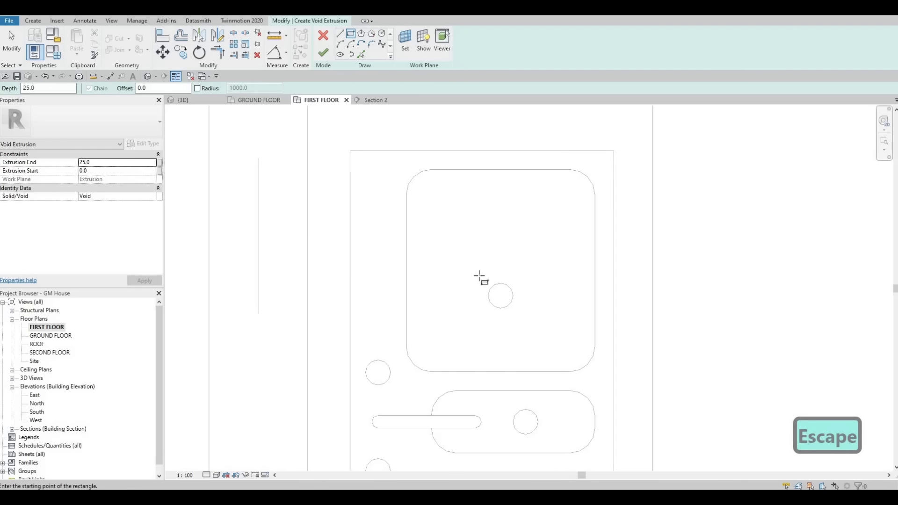
scroll(527, 308, "down", 2)
middle_click_drag(559, 369, 562, 151)
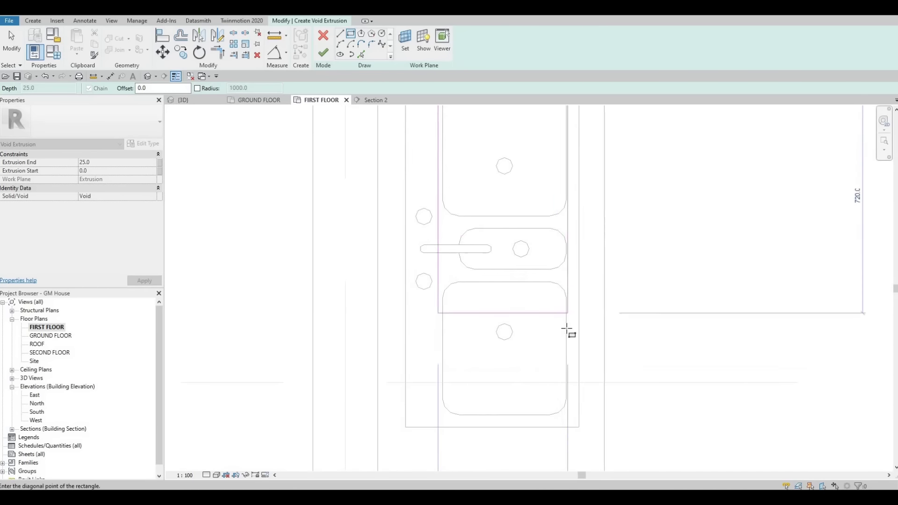
middle_click_drag(567, 332, 565, 256)
scroll(564, 328, "up", 2)
left_click(562, 330)
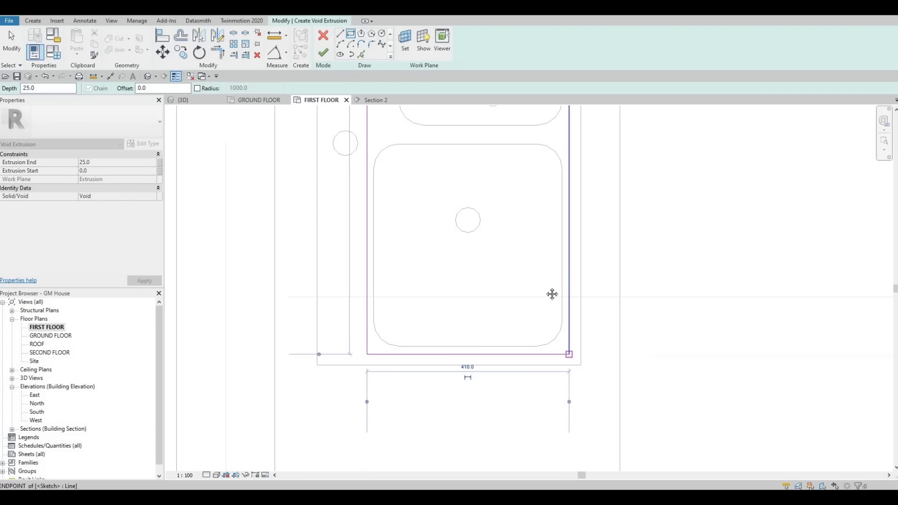
key("Escape")
scroll(515, 287, "down", 2)
scroll(457, 190, "down", 2)
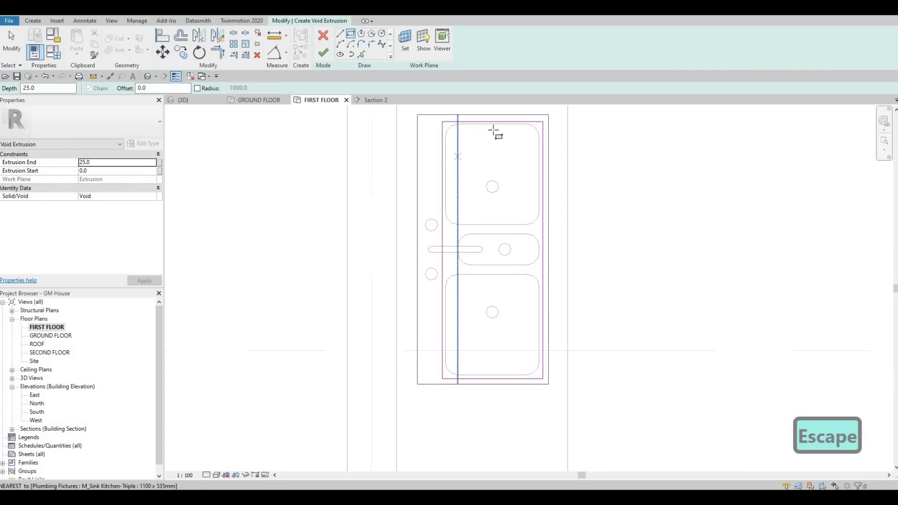
left_click(323, 52)
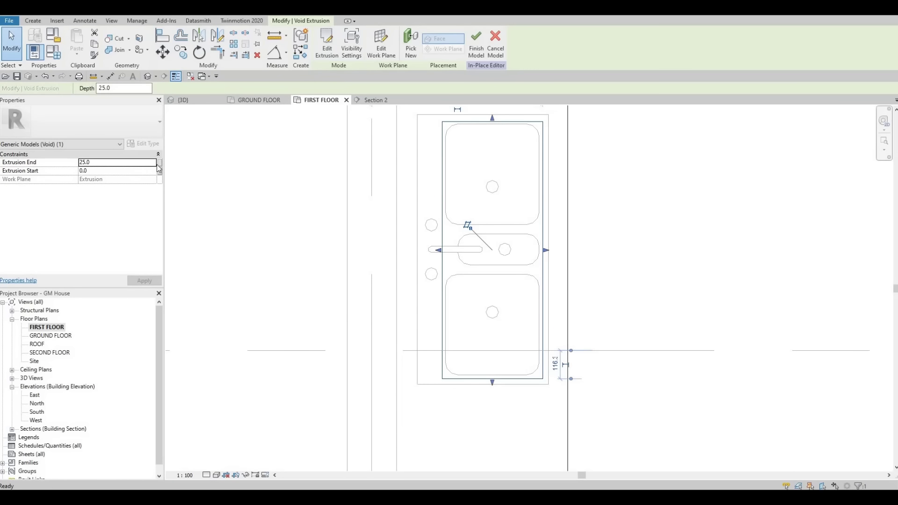
- Set the sink void's extrusion end to -400 mm, finish the in-place model and view the counter in Section 2
left_click(107, 162)
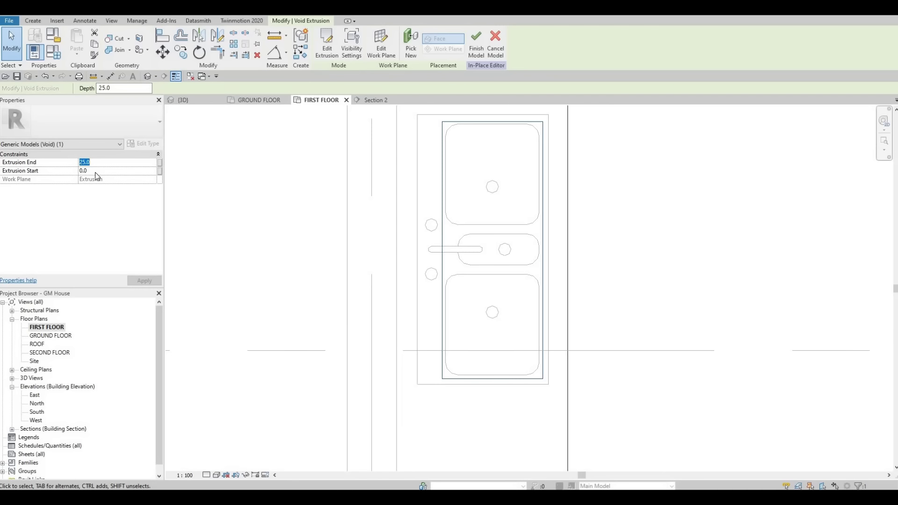
left_click(100, 170)
type("-")
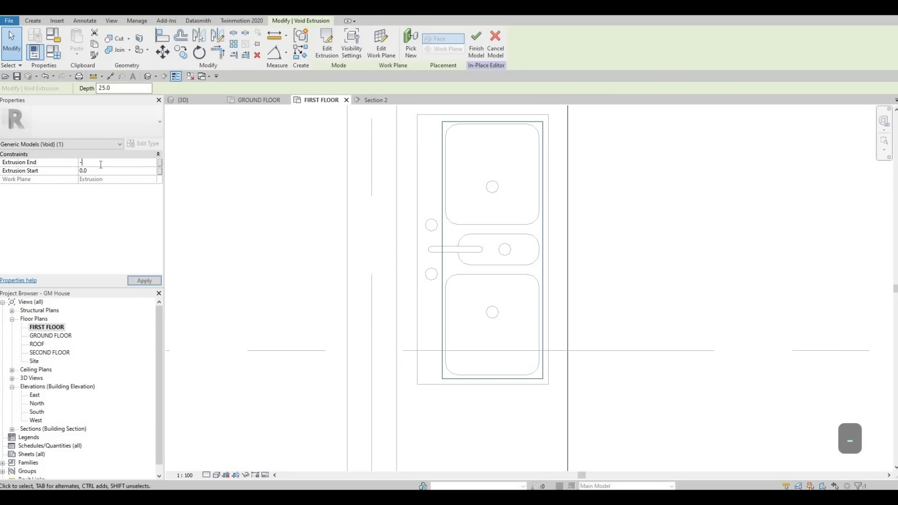
type("400")
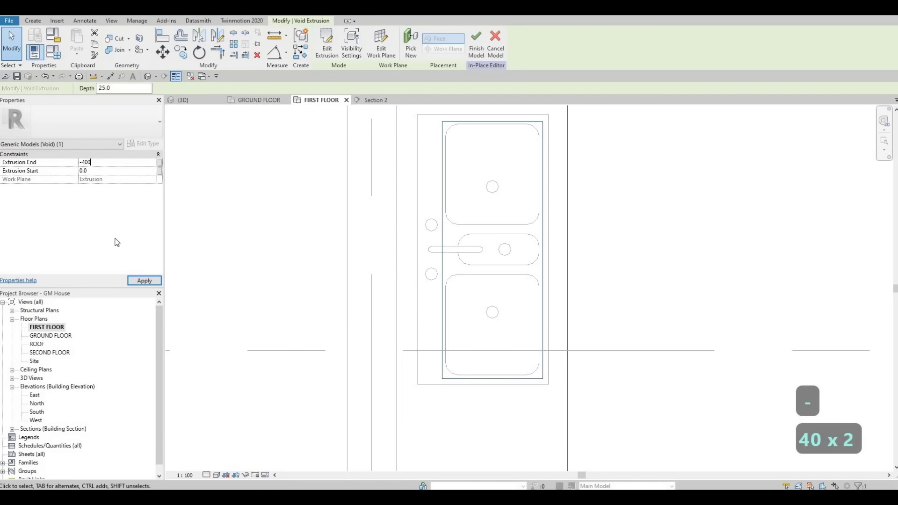
left_click(142, 281)
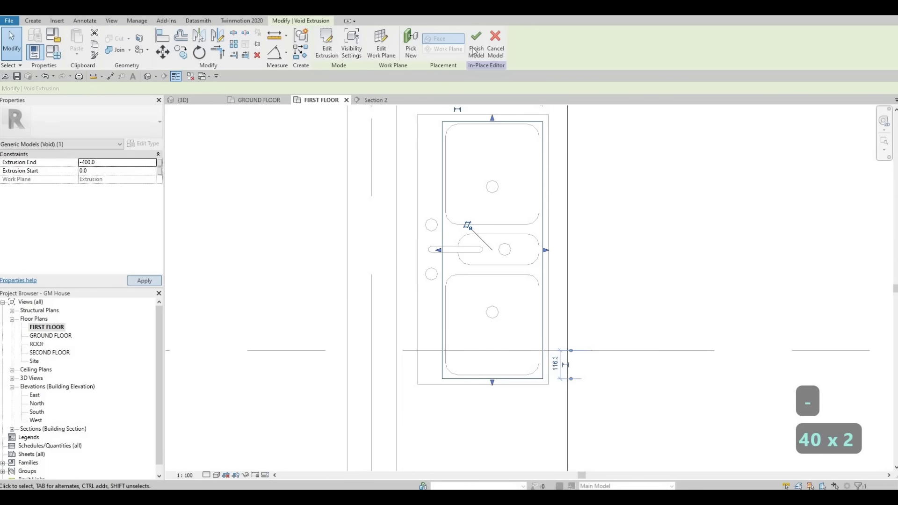
left_click(376, 100)
scroll(431, 247, "down", 3)
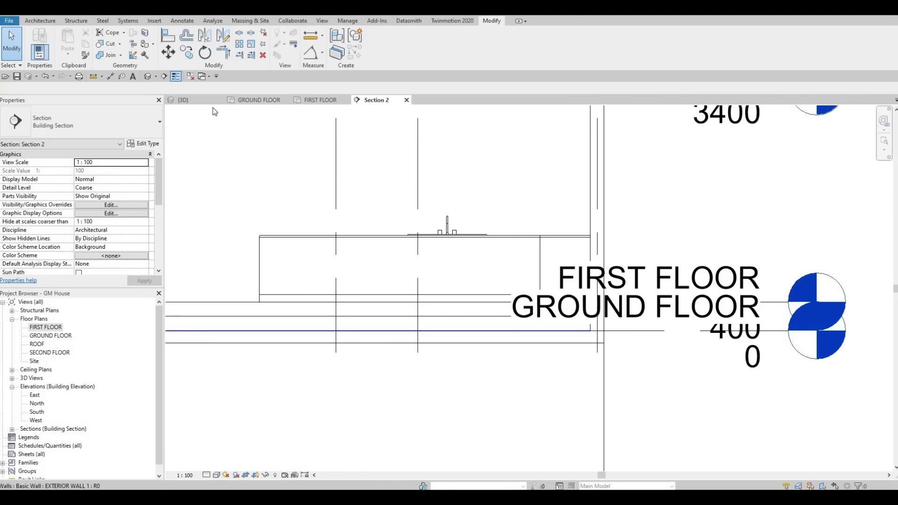
- Edit the counter in place in the 3D view and stretch the sink void downward to an extrusion start of about 595 mm
key("ctrl+Tab")
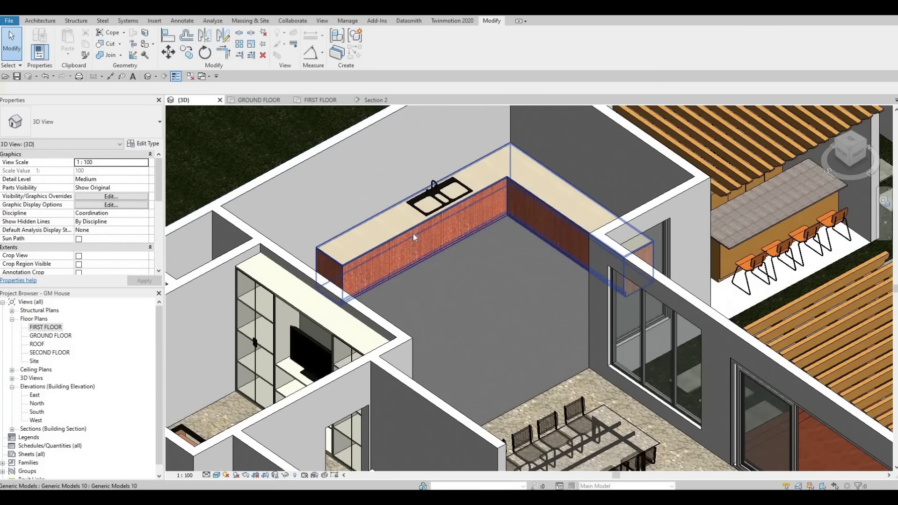
double_click(439, 212)
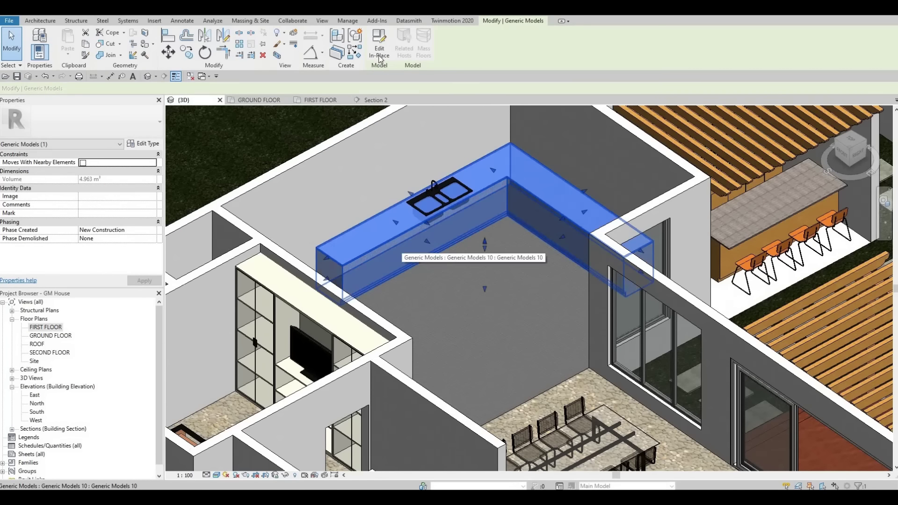
left_click(448, 190)
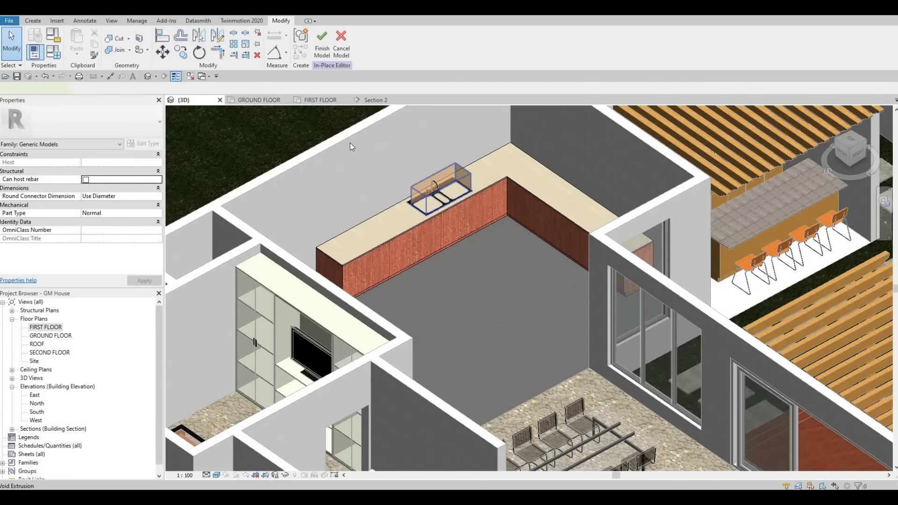
left_click(438, 186)
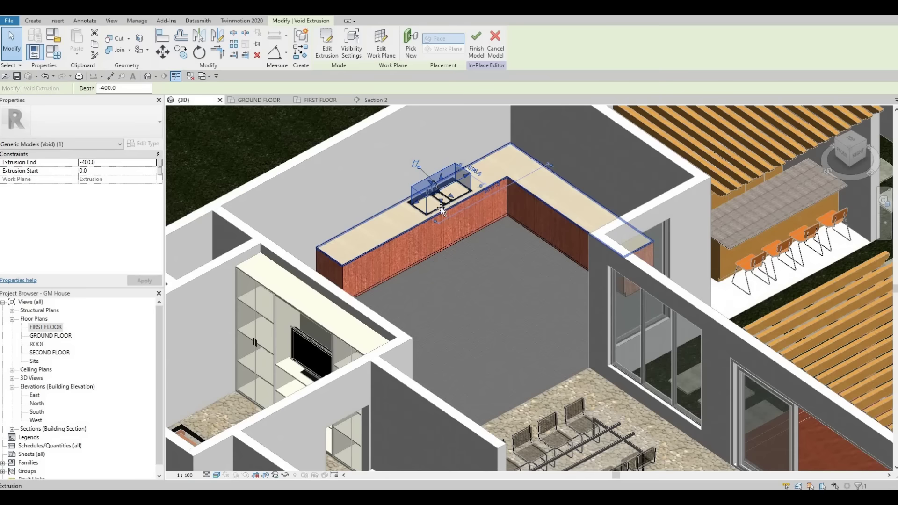
left_click_drag(440, 207, 439, 228)
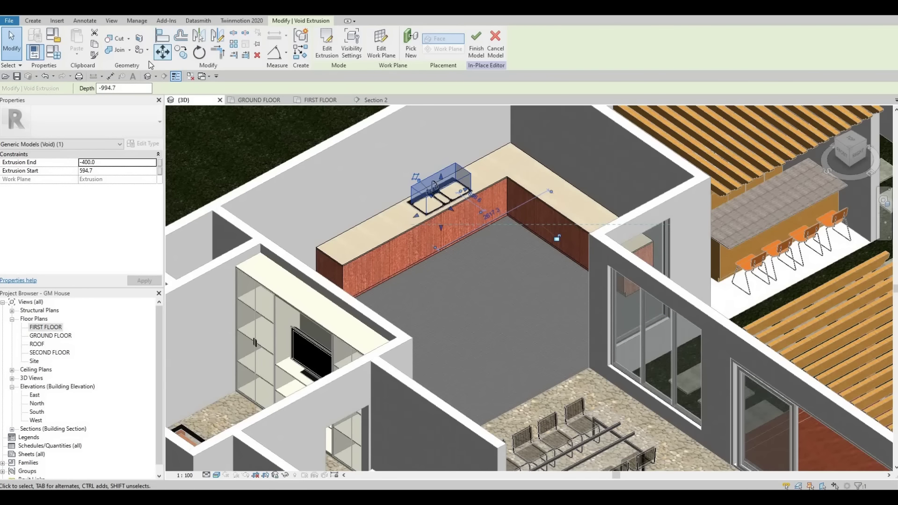
- Cut the counter geometry with the stretched void to open up the sink bowls
key("Escape")
middle_click_drag(460, 300, 434, 205, "shift")
scroll(434, 205, "up", 4)
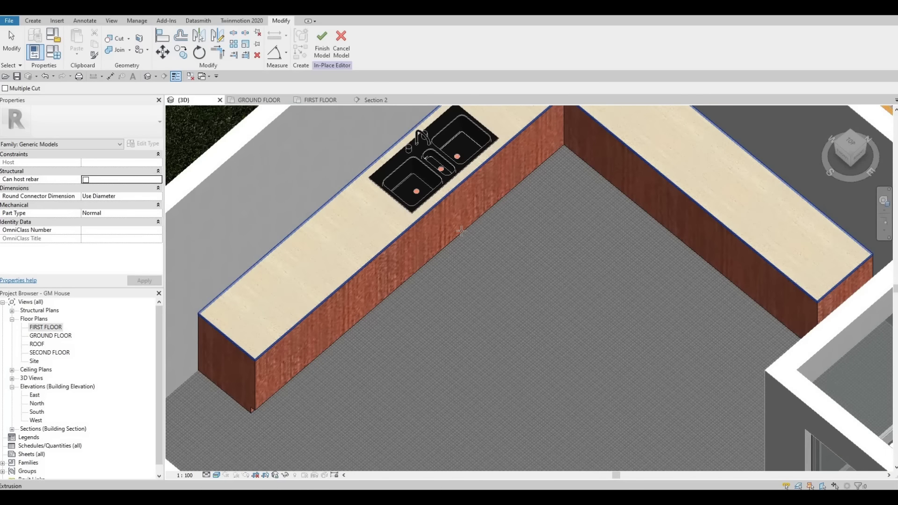
scroll(460, 234, "down", 4)
key("Escape")
key("Escape")
- Inspect the counter and sink from several sides in 3D, finish the in-place model and return to the FIRST FLOOR plan
scroll(441, 262, "up", 3)
middle_click_drag(441, 262, 483, 255, "shift")
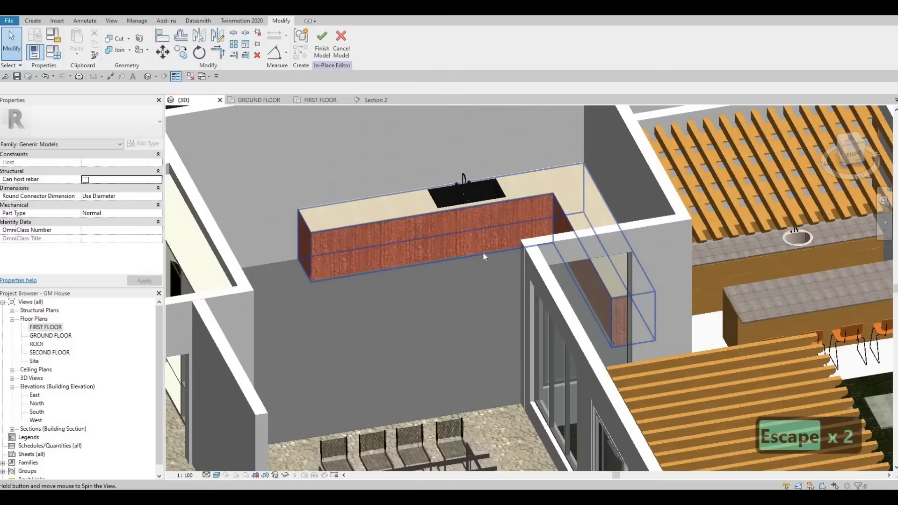
scroll(482, 256, "down", 3)
middle_click_drag(543, 257, 118, 300, "shift")
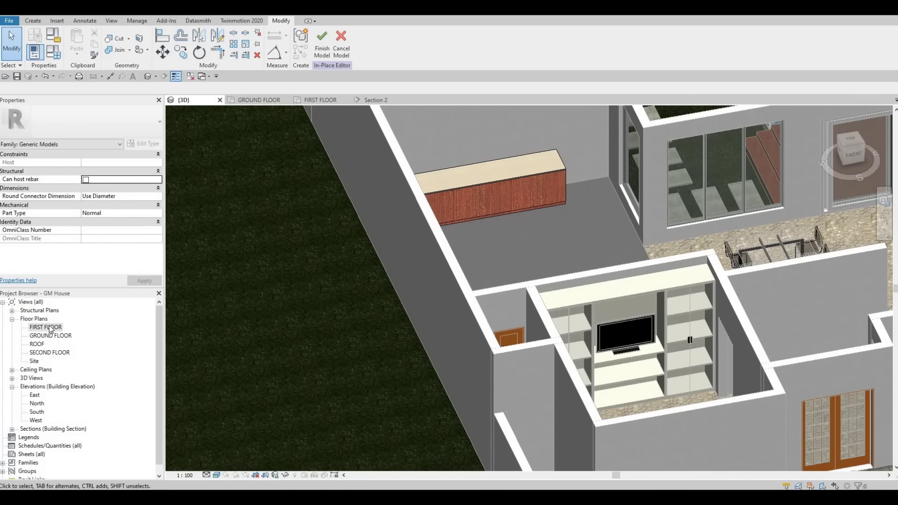
scroll(392, 271, "down", 4)
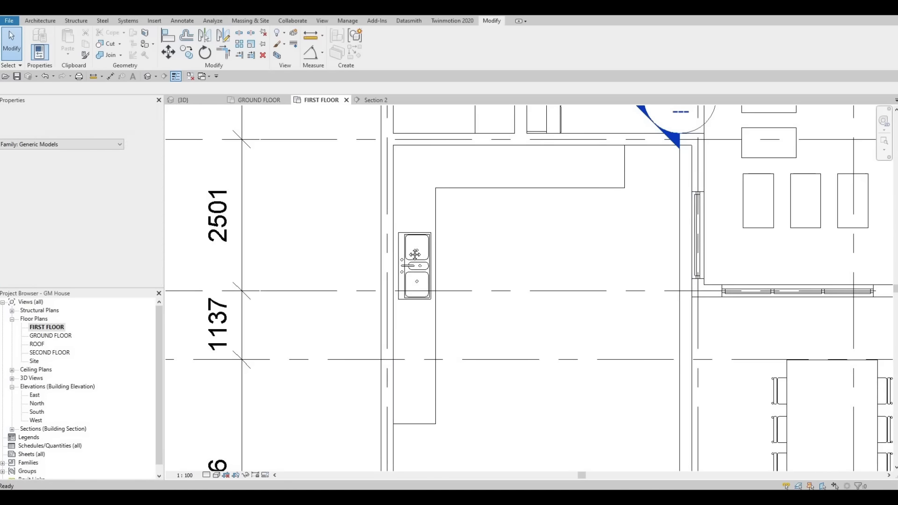
scroll(477, 226, "down", 3)
scroll(470, 331, "down", 2)
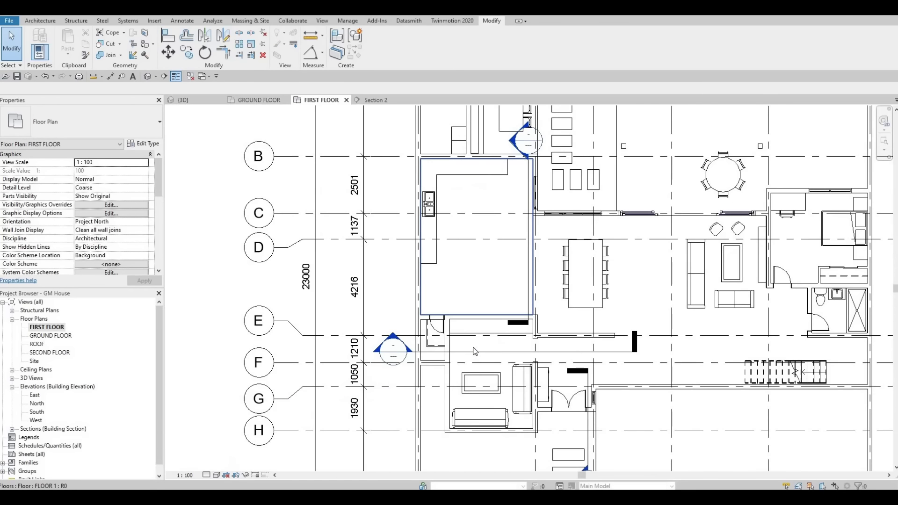
- Move the horizontal section line so it passes through the kitchen sink between grids B and C, and open its view, Section 3
left_click_drag(483, 352, 489, 193)
scroll(392, 254, "down", 1)
key("Escape")
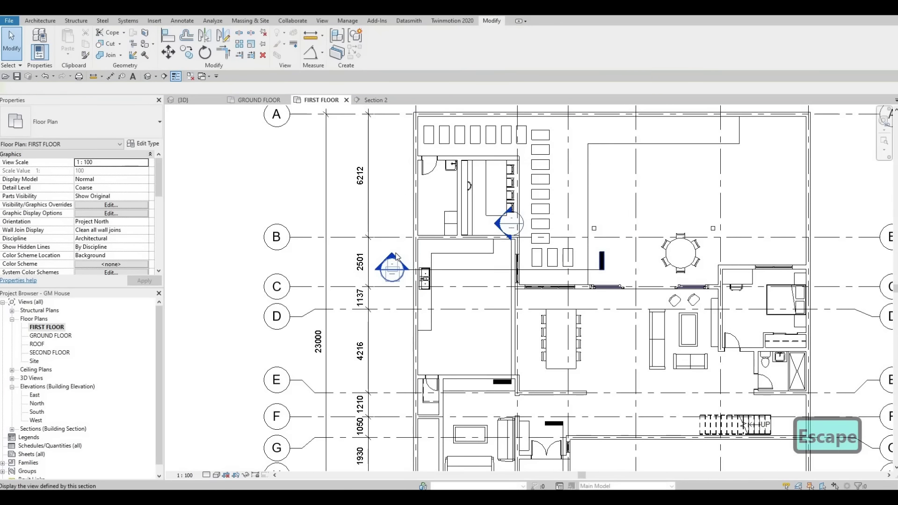
double_click(481, 269)
scroll(440, 271, "up", 3)
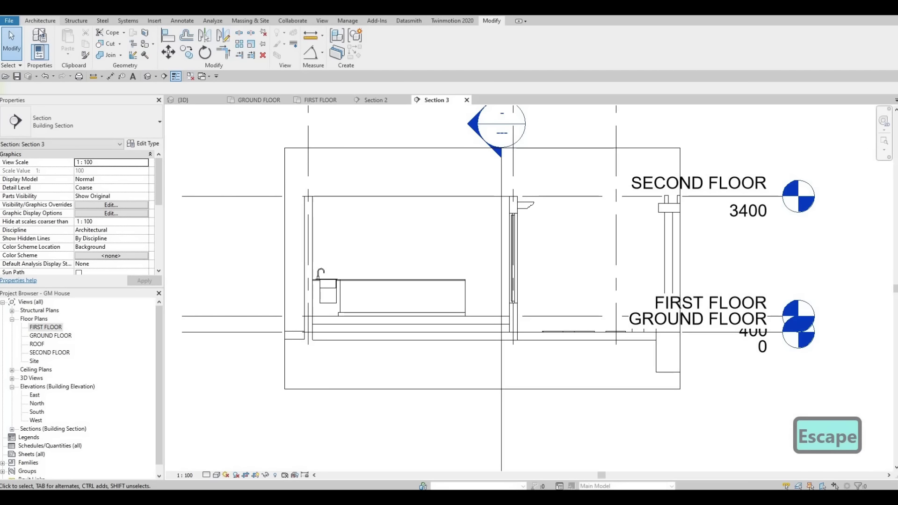
- Edit the kitchen counter in place from Section 3 and start an extrusion with the exterior wall picked as its work plane
left_click(40, 21)
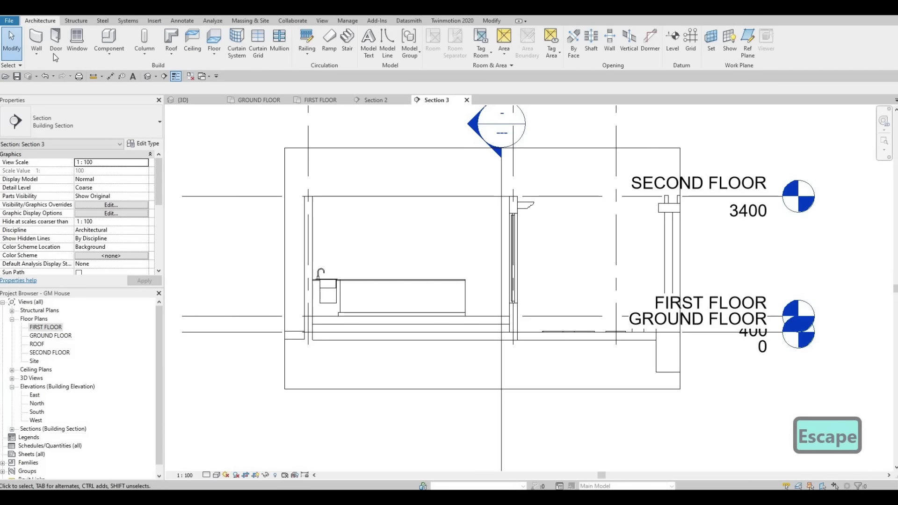
key("Escape")
key("Escape")
left_click(400, 280)
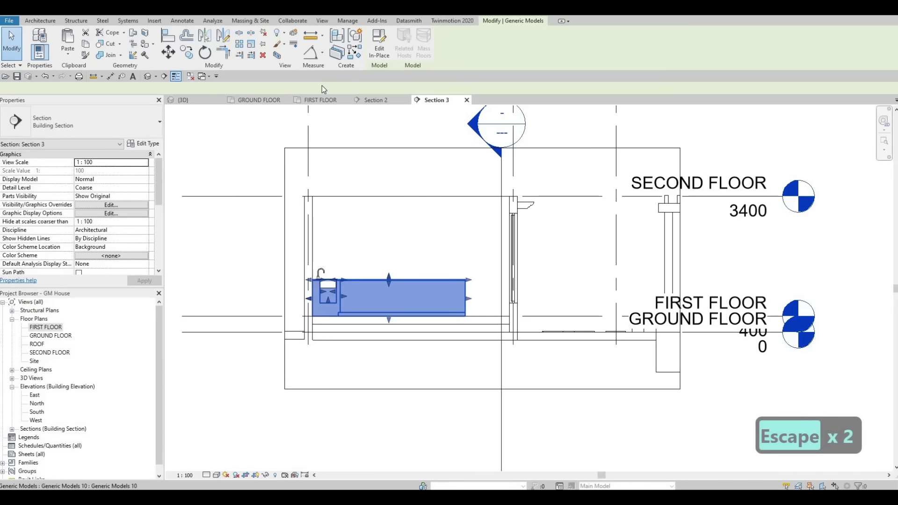
left_click(379, 52)
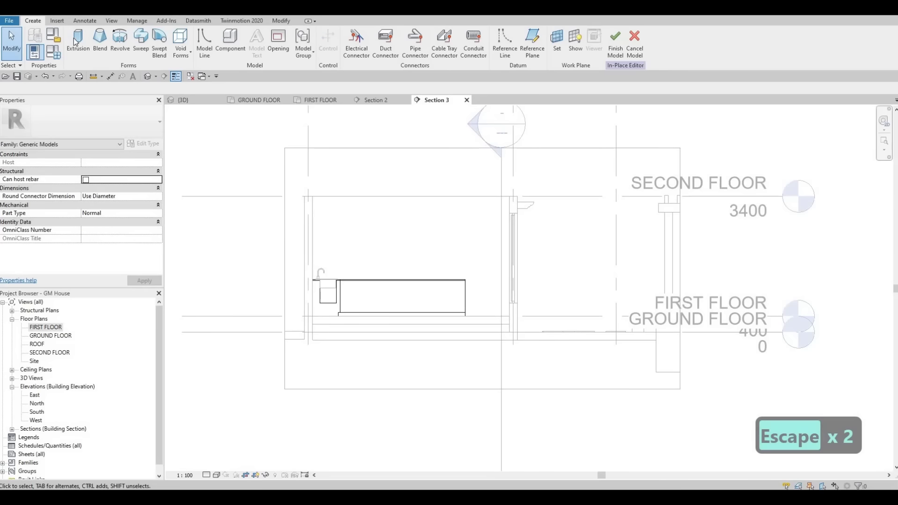
left_click(77, 43)
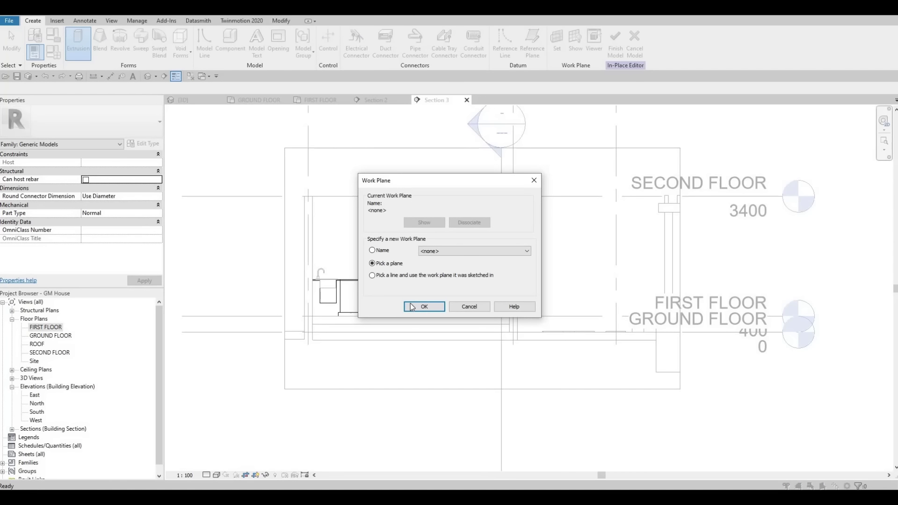
key("Return")
left_click(306, 210)
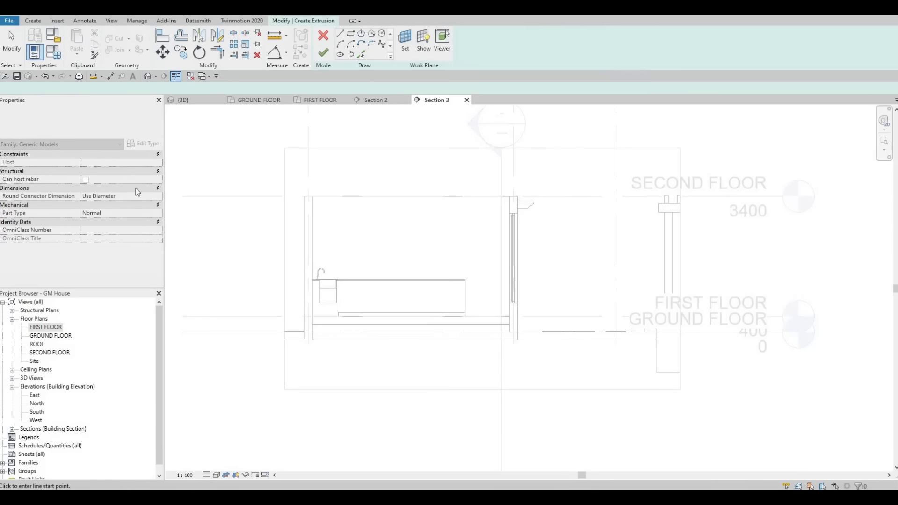
- Find Jarrah in the material library and assign it to the new extrusion
left_click(154, 222)
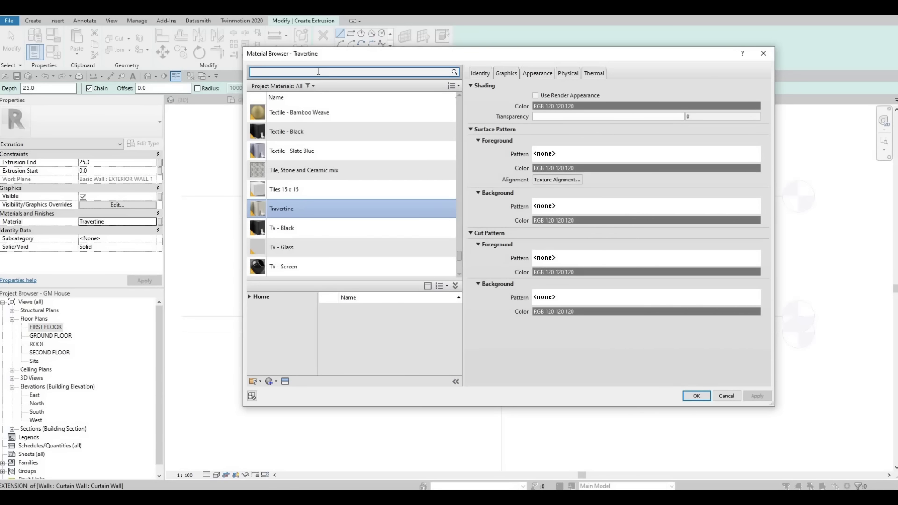
left_click(318, 71)
type("jarra")
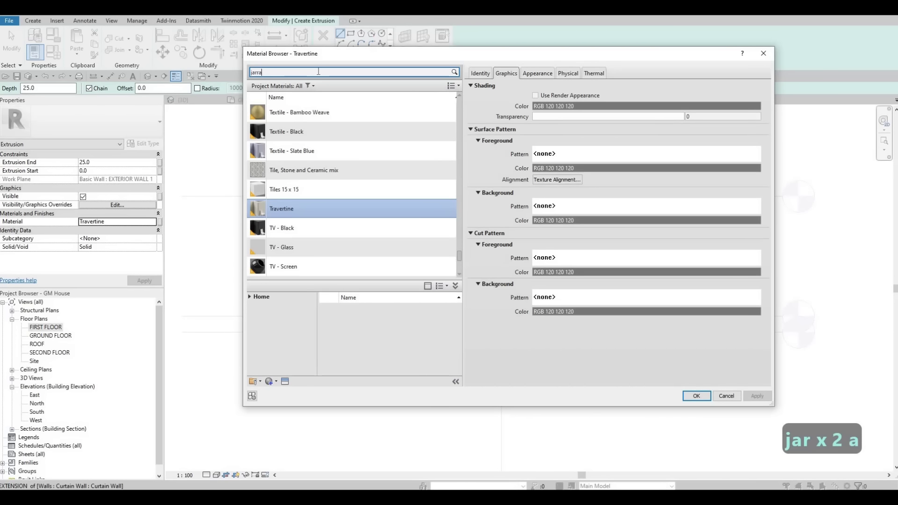
left_click(353, 124)
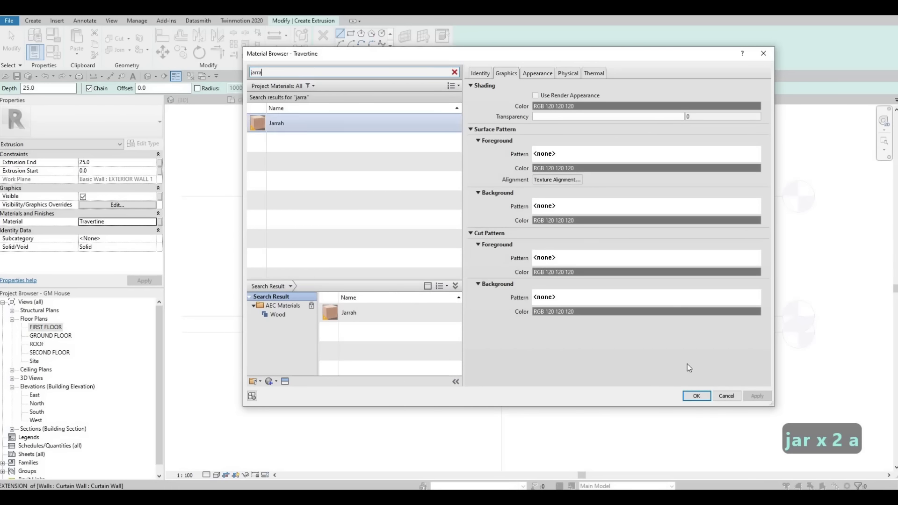
key("Return")
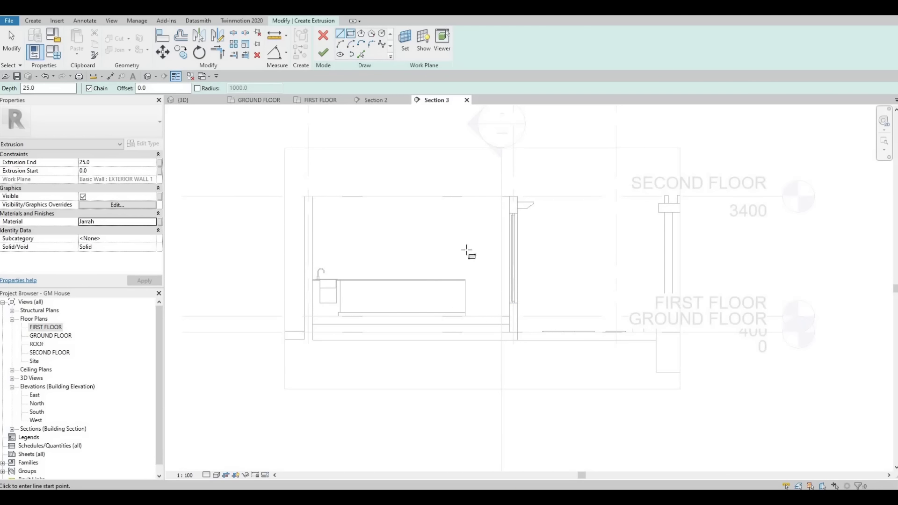
- Sketch a rectangle about 1109 mm wide and 2581 mm tall from the counter's end to the wall, starting at first-floor level
scroll(464, 310, "up", 1)
left_click(465, 318)
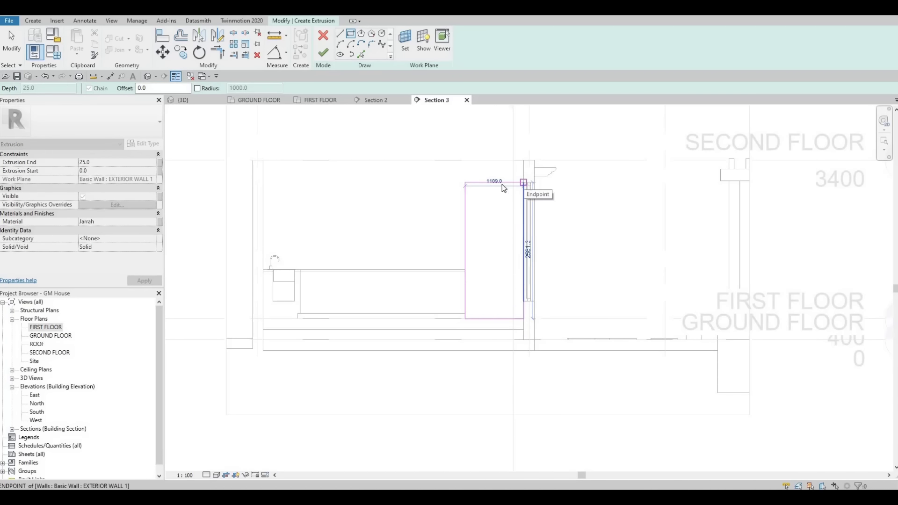
left_click(503, 188)
key("Escape")
key("Escape")
- Set the height of the tall rectangle beside the counter to 2800 mm
left_click(521, 183)
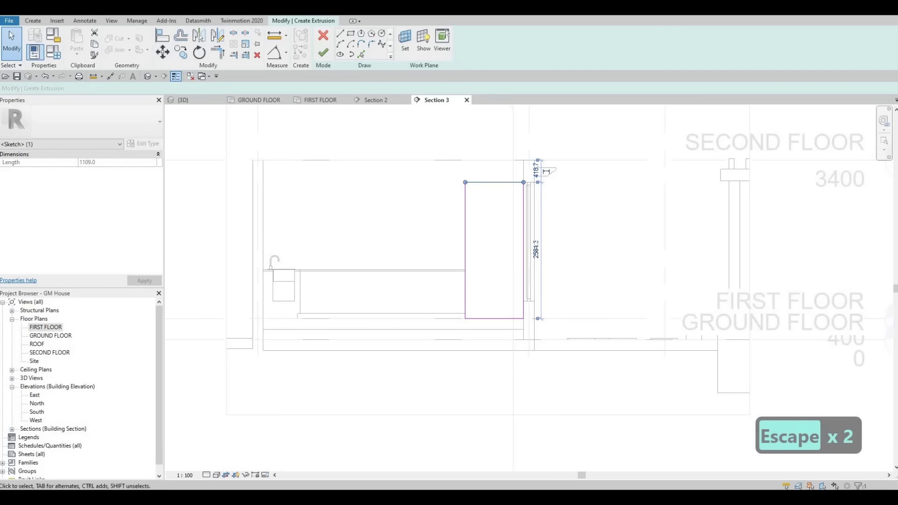
left_click(536, 248)
type("800")
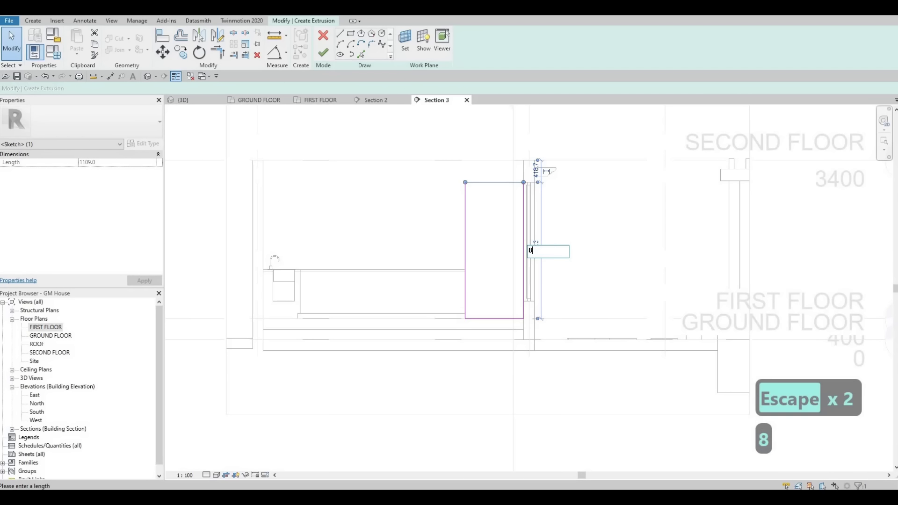
key("Left")
key("Left")
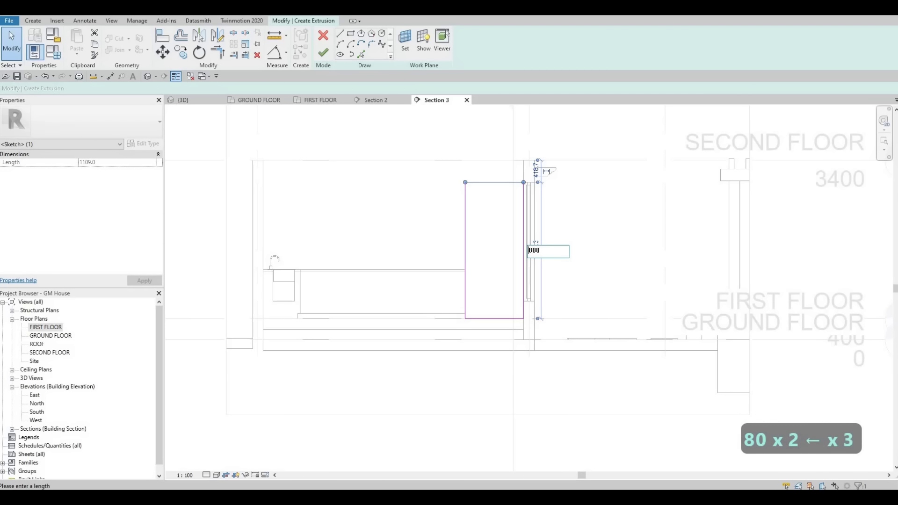
type("2")
key("Return")
key("Escape")
key("Escape")
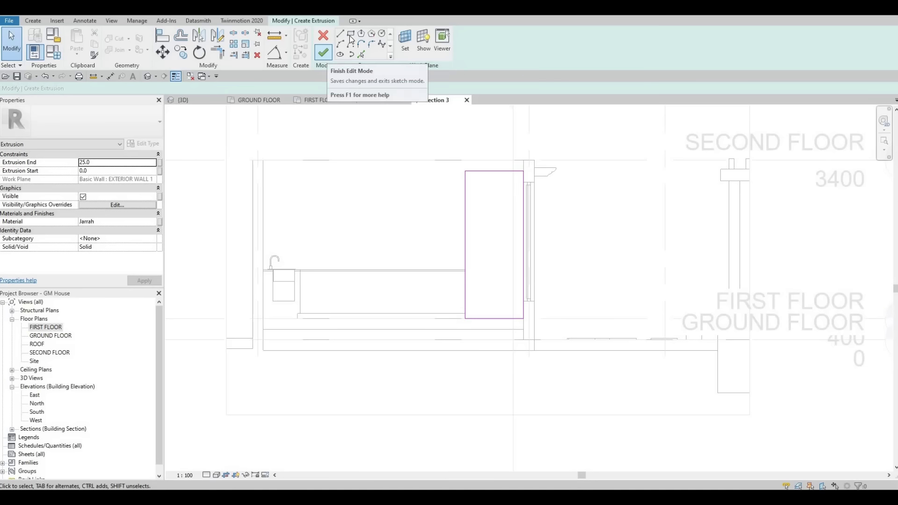
left_click_drag(156, 89, 84, 85)
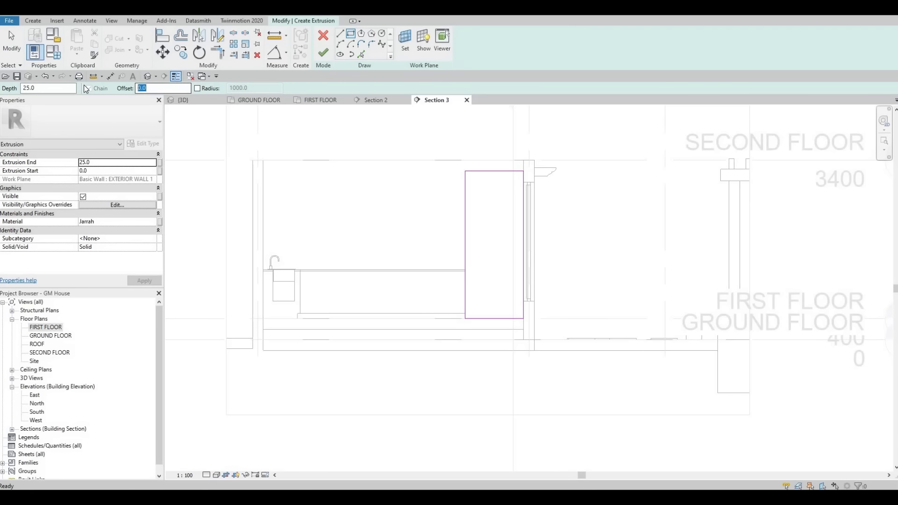
type("25")
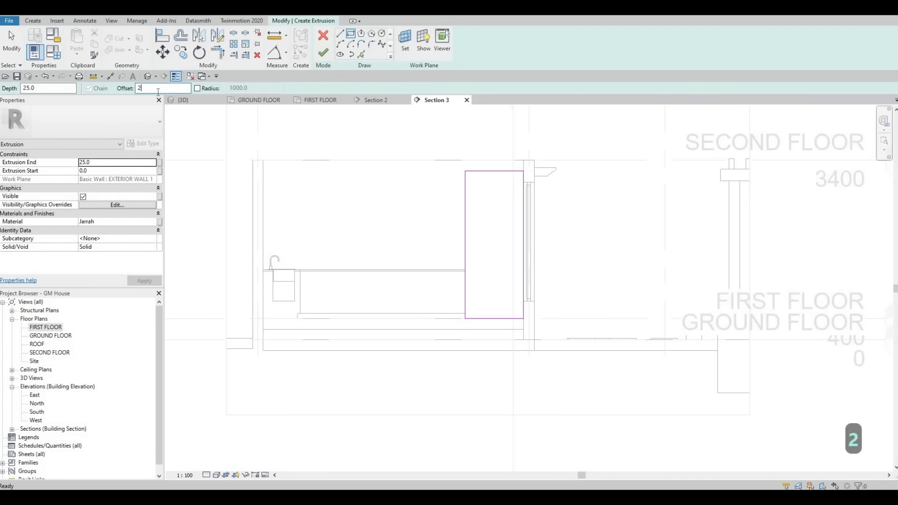
left_click(465, 172)
left_click(511, 294)
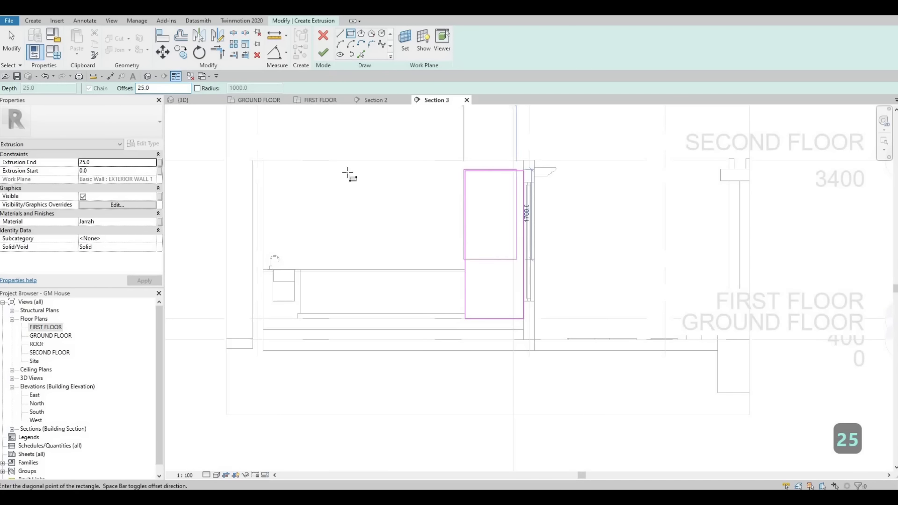
key("Escape")
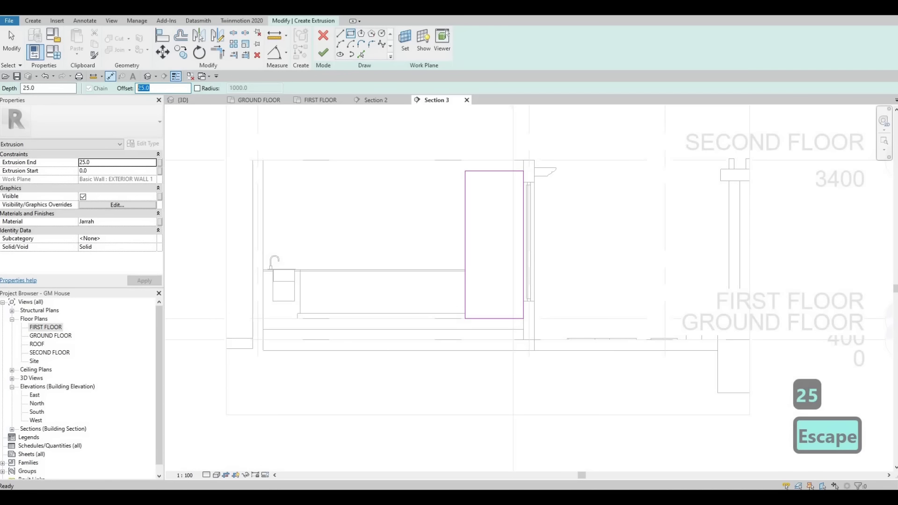
- Draw a second rectangle inside the tall cabinet outline, offset inward by 50 mm on all sides
type("50")
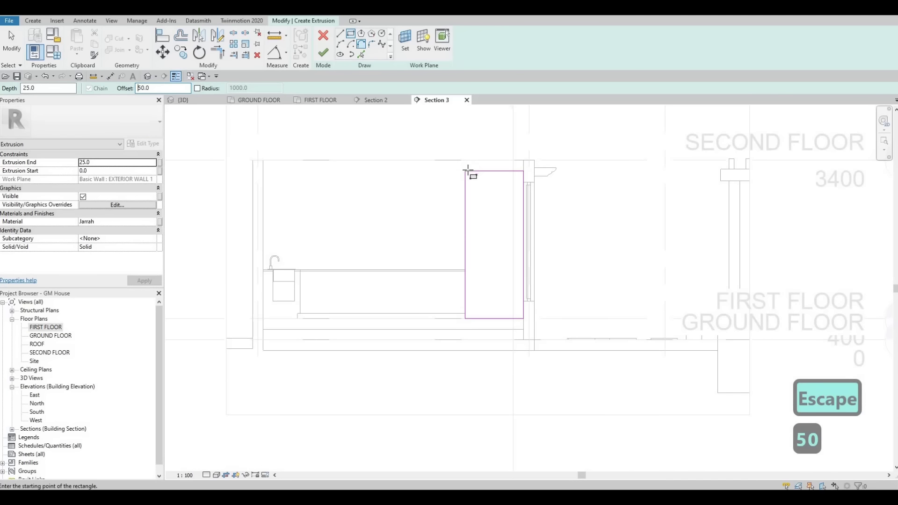
left_click(467, 170)
scroll(536, 322, "up", 2)
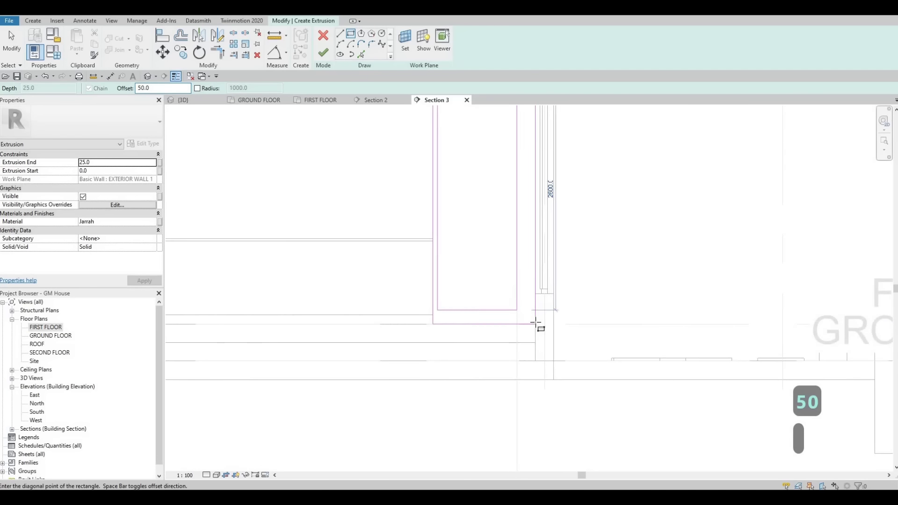
left_click(536, 323)
scroll(337, 259, "down", 3)
key("Escape")
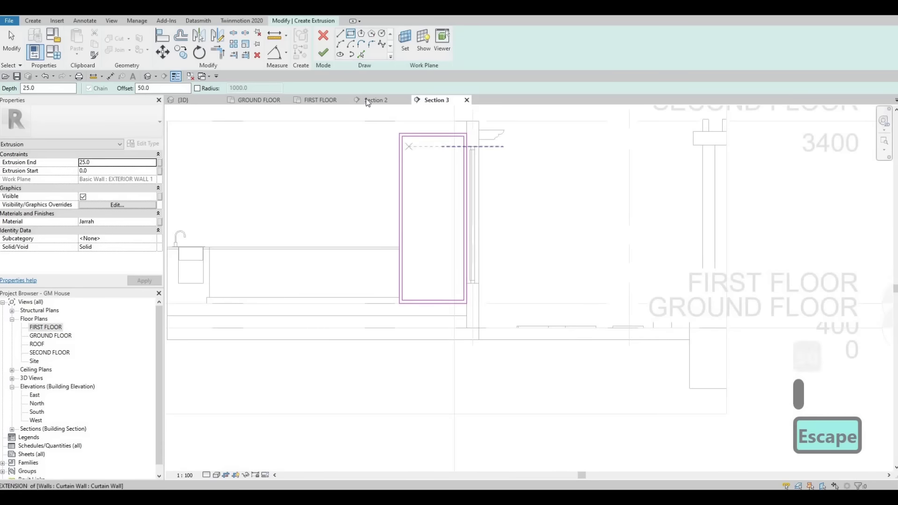
- Draw the top shelf line across the inner rectangle with a 50 mm offset, about 650 mm below the inner top edge
key("l")
key("i")
left_click(402, 179)
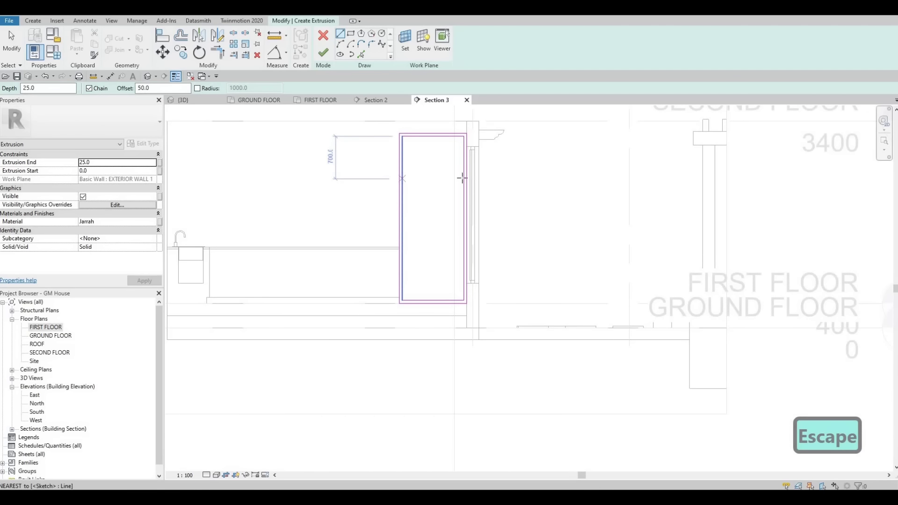
left_click(463, 179)
key("Escape")
key("Escape")
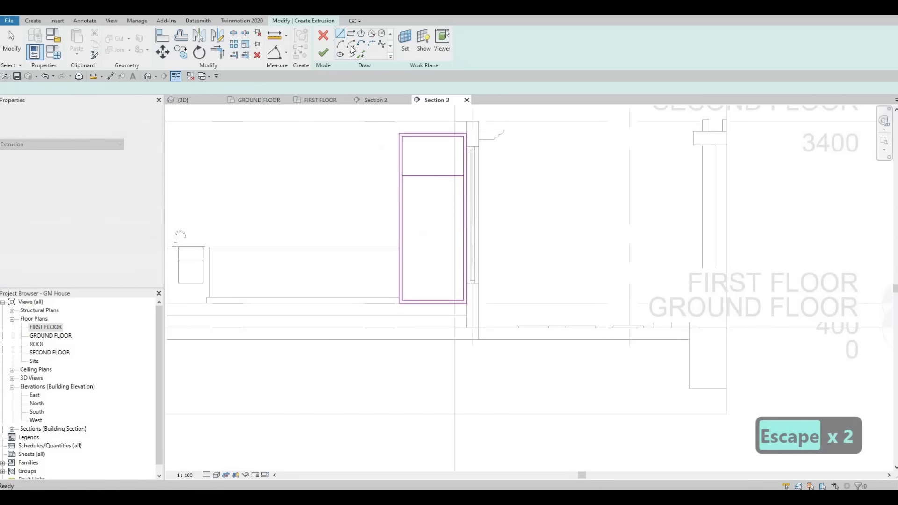
- Draw two more horizontal shelf lines with zero offset, about 1009 mm long, across the inner rectangle below the first shelf line
key("l")
key("i")
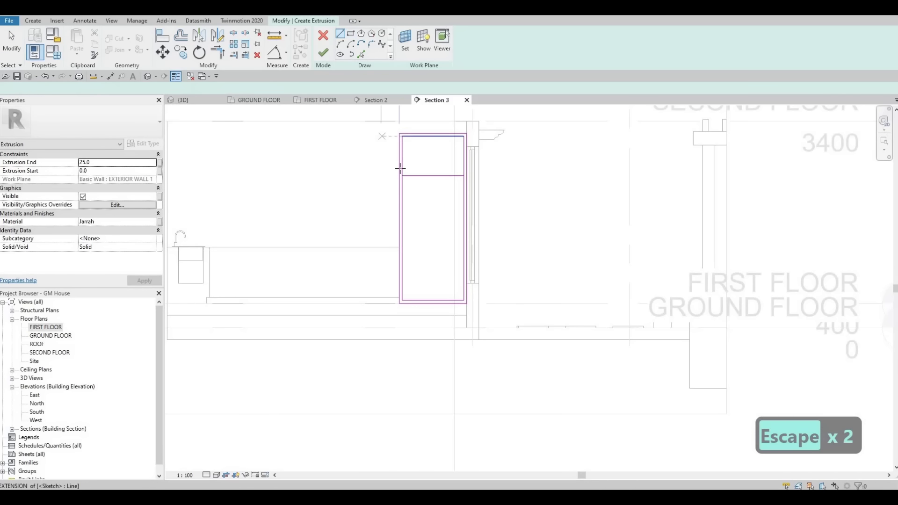
left_click(402, 213)
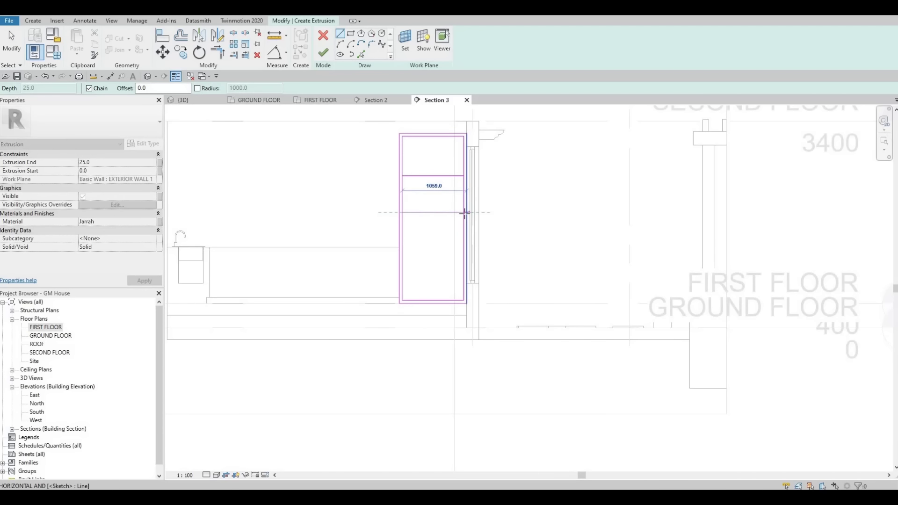
left_click(462, 214)
key("Escape")
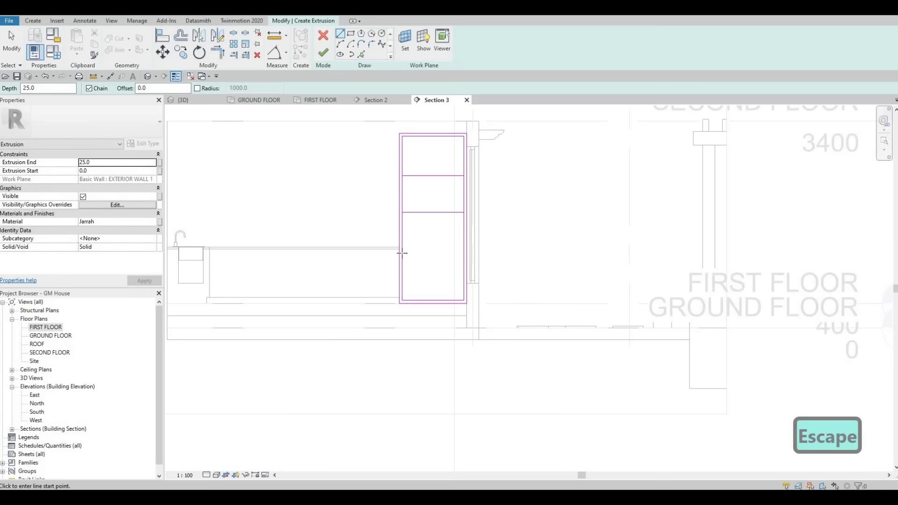
left_click(403, 255)
left_click(463, 254)
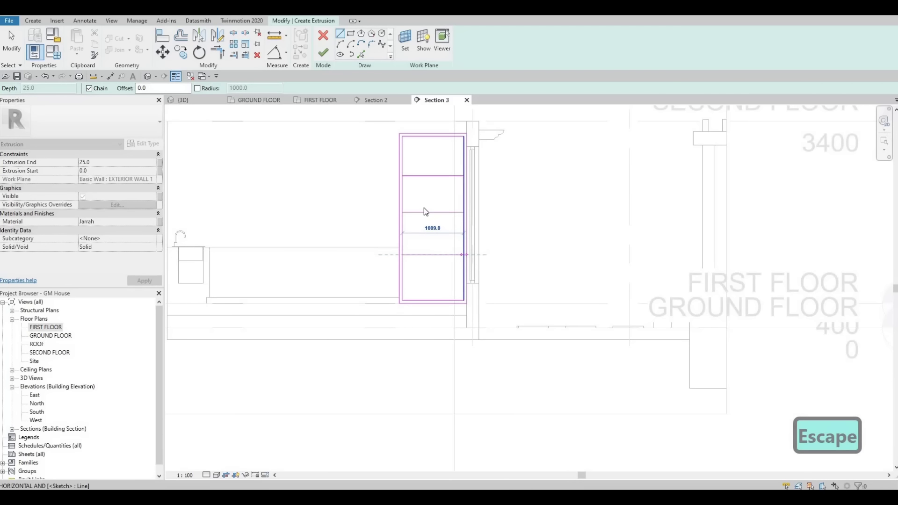
key("Escape")
key("Escape")
- Pick the three shelf lines with a 50 mm offset to add parallel lines that give each shelf its thickness
scroll(422, 209, "down", 2)
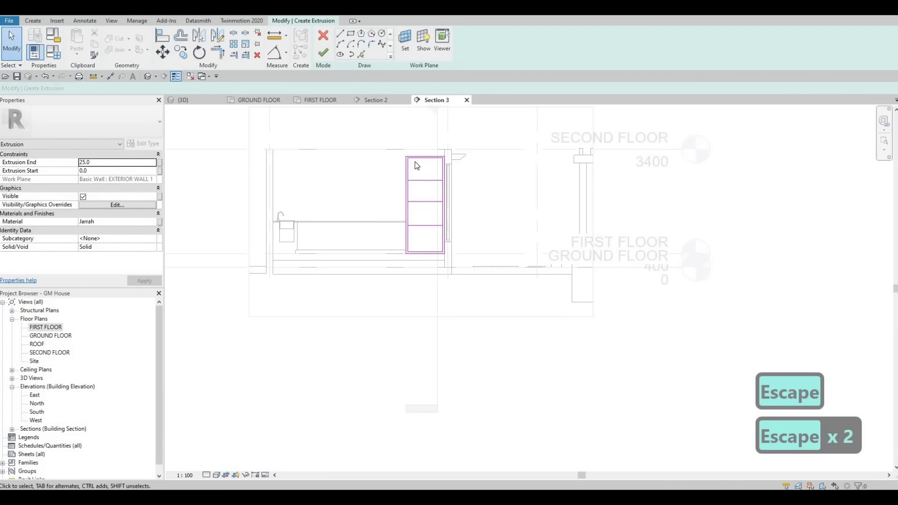
key("p")
key("k")
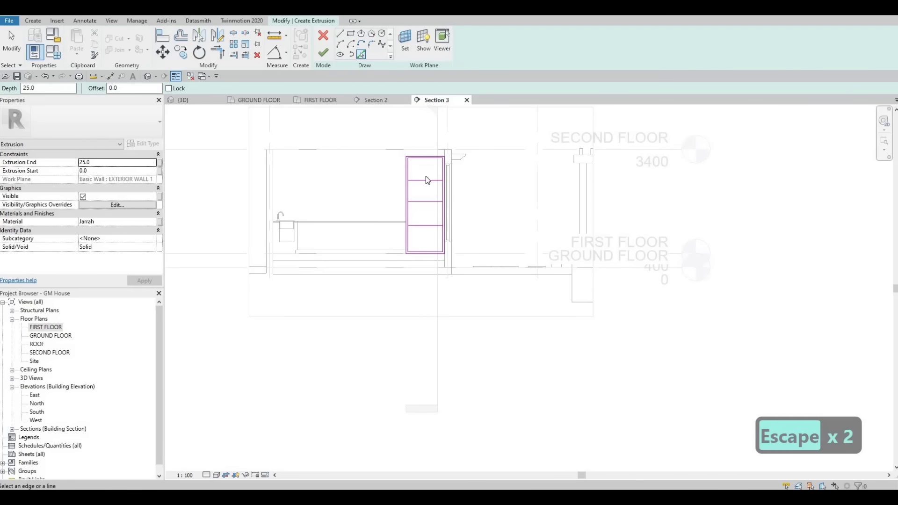
double_click(113, 88)
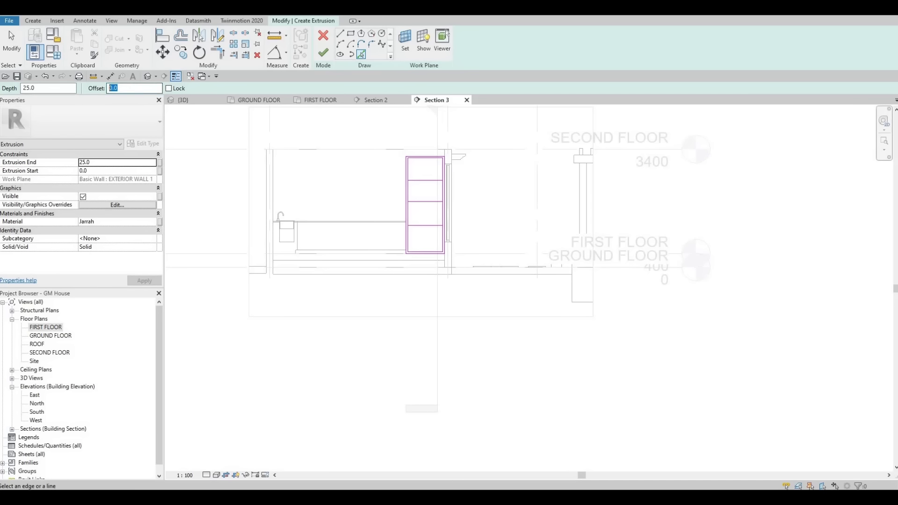
type("50")
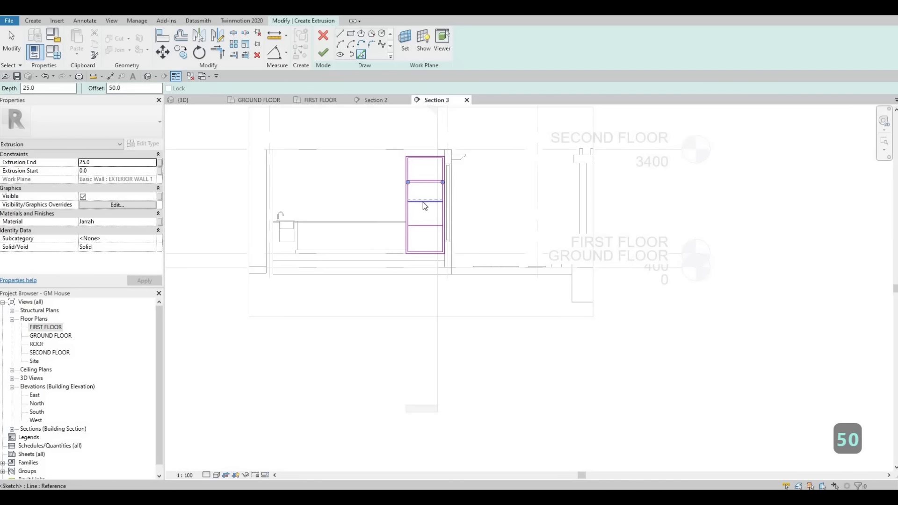
left_click(423, 202)
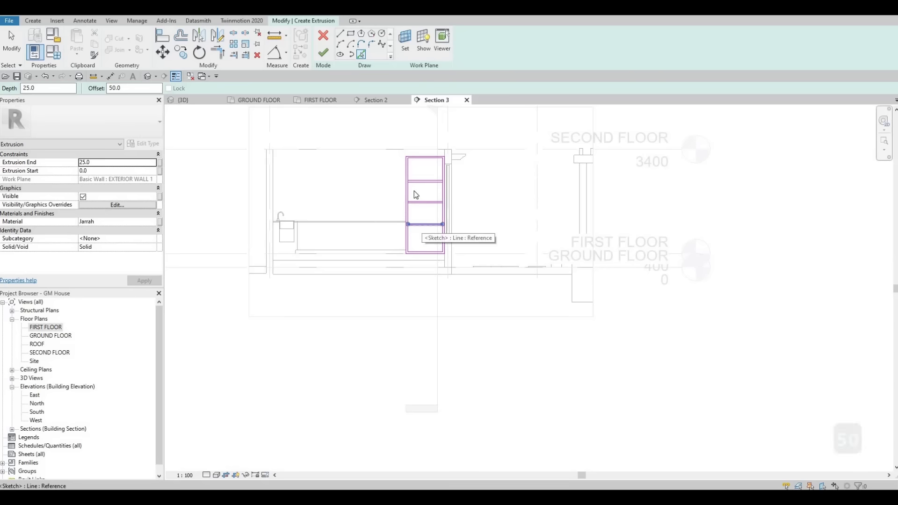
scroll(414, 190, "up", 3)
key("Escape")
key("Escape")
key("Escape")
- Split the inner rectangle's two vertical sketch lines at the three shelves
key("s")
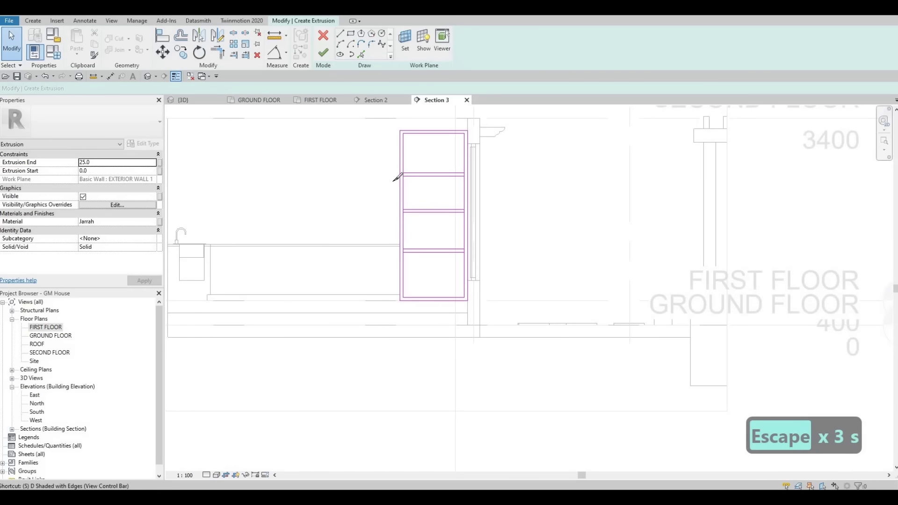
key("l")
scroll(396, 175, "up", 4)
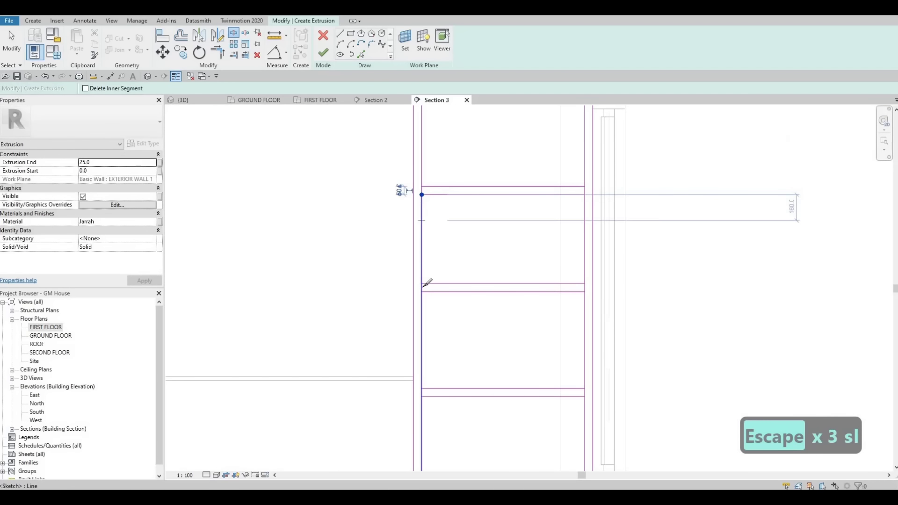
left_click(422, 287)
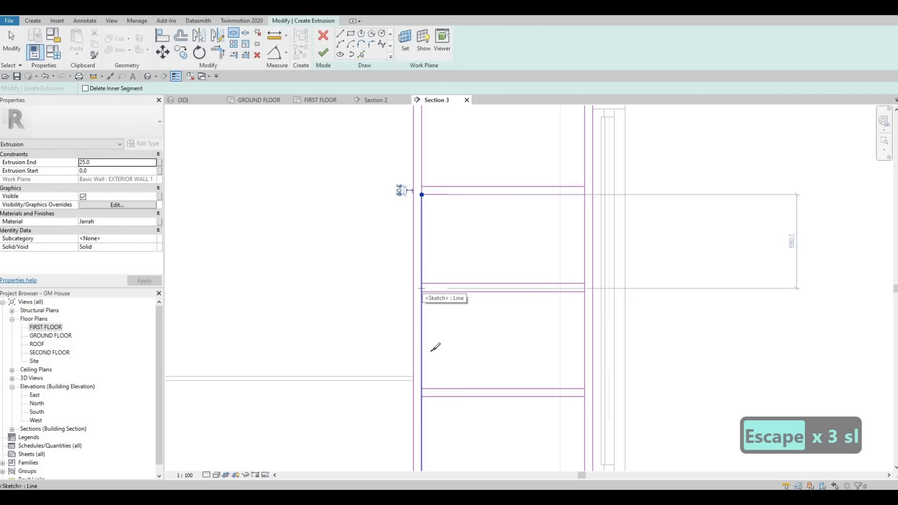
left_click(422, 388)
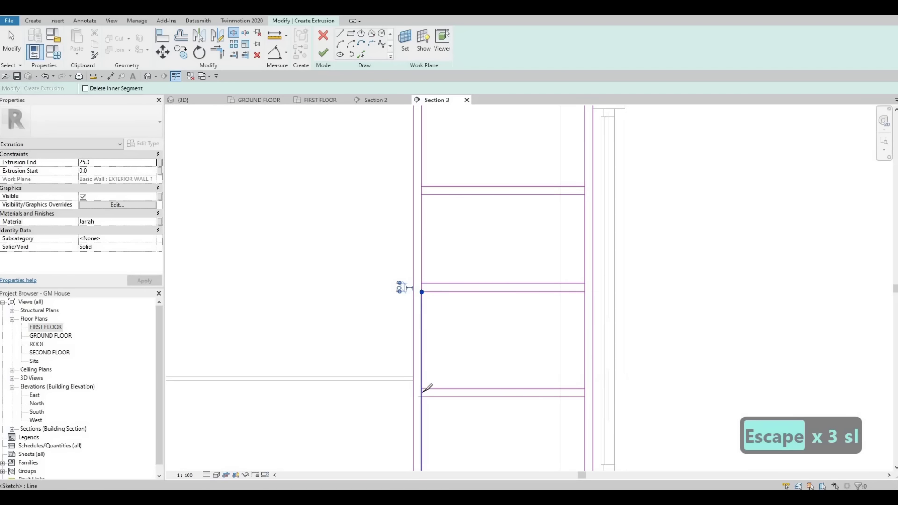
left_click(584, 389)
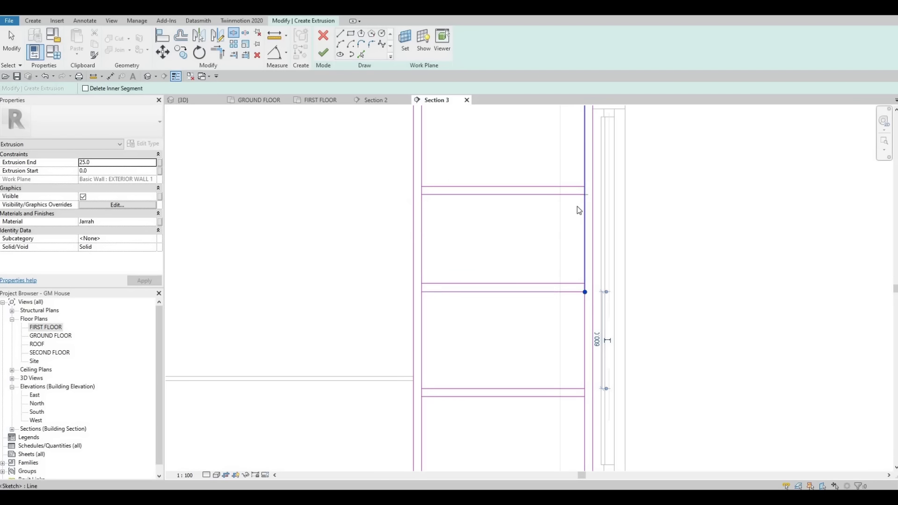
- Trim the shelf lines against the inner rectangle's right edge so each compartment has closed right-hand corners
key("Escape")
key("Escape")
key("t")
key("r")
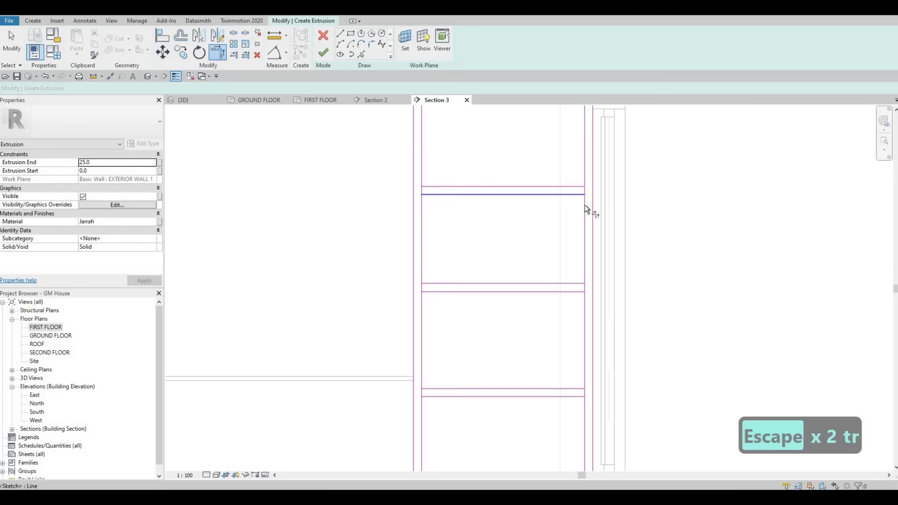
left_click(577, 283)
left_click(585, 269)
left_click(577, 291)
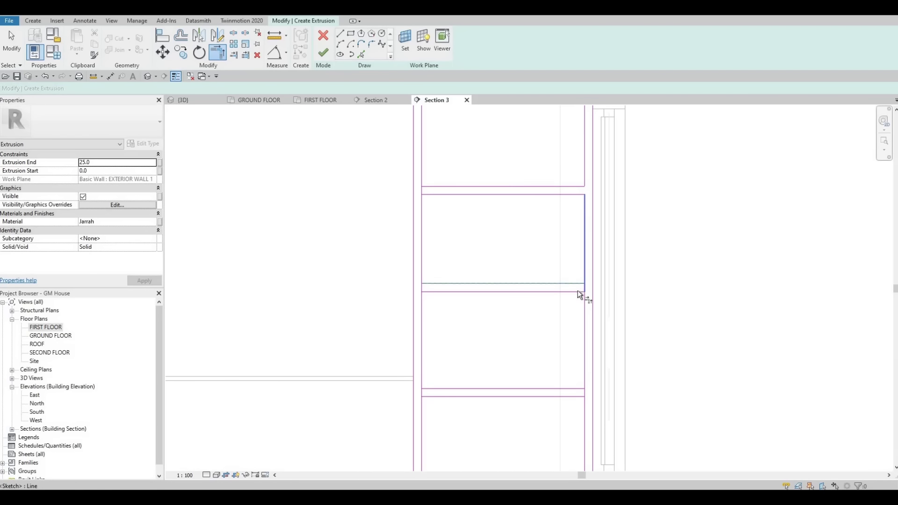
left_click(583, 329)
left_click(570, 389)
left_click(584, 373)
left_click(581, 395)
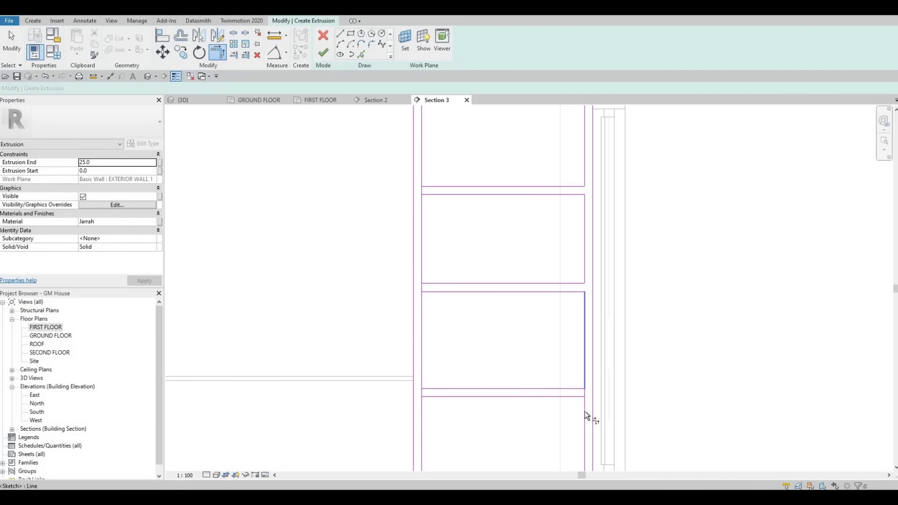
left_click(585, 411)
- Trim the compartments' left-hand corners into four separate closed rectangles and finish the shelving frame extrusion
left_click(431, 396)
left_click(421, 408)
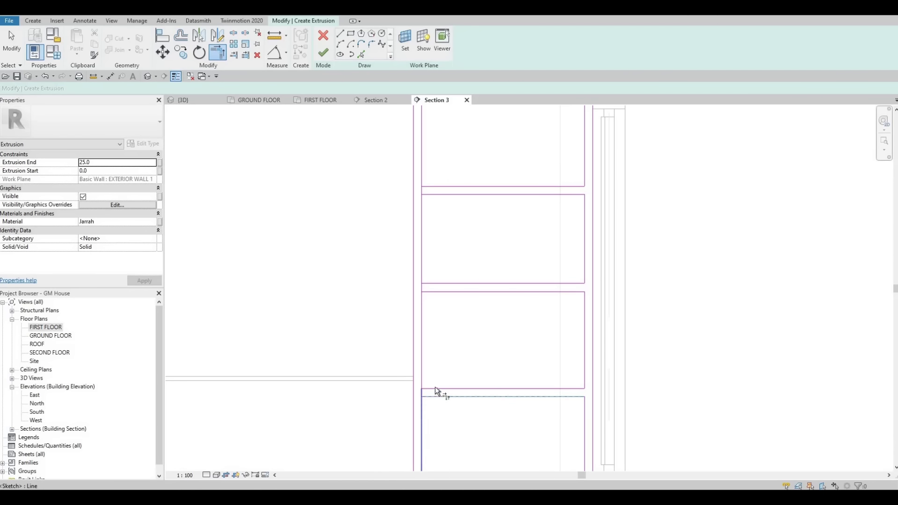
left_click(433, 292)
left_click(423, 298)
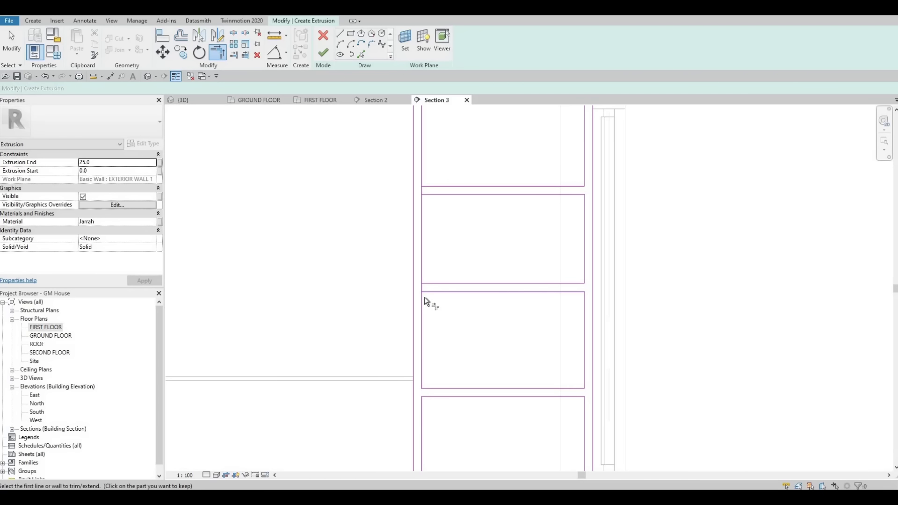
left_click(431, 283)
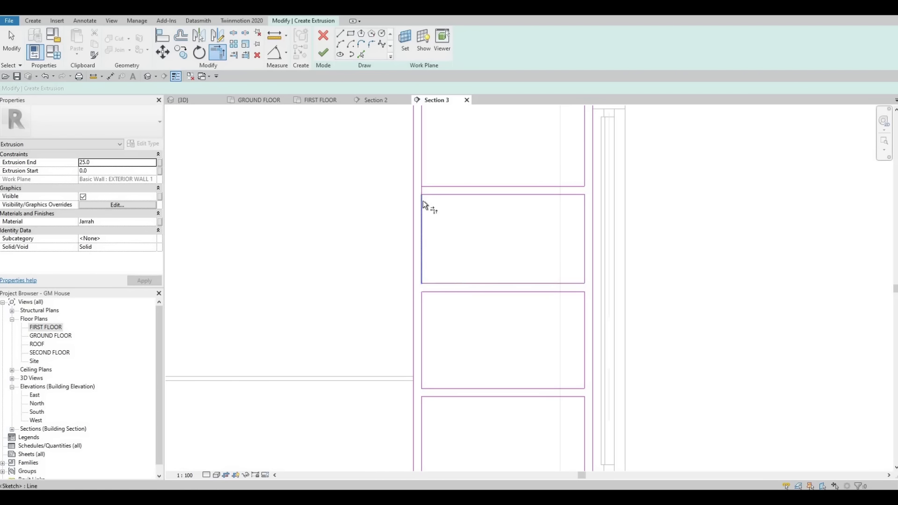
left_click(433, 188)
left_click(419, 171)
scroll(439, 181, "down", 1)
scroll(373, 114, "down", 4)
left_click(323, 55)
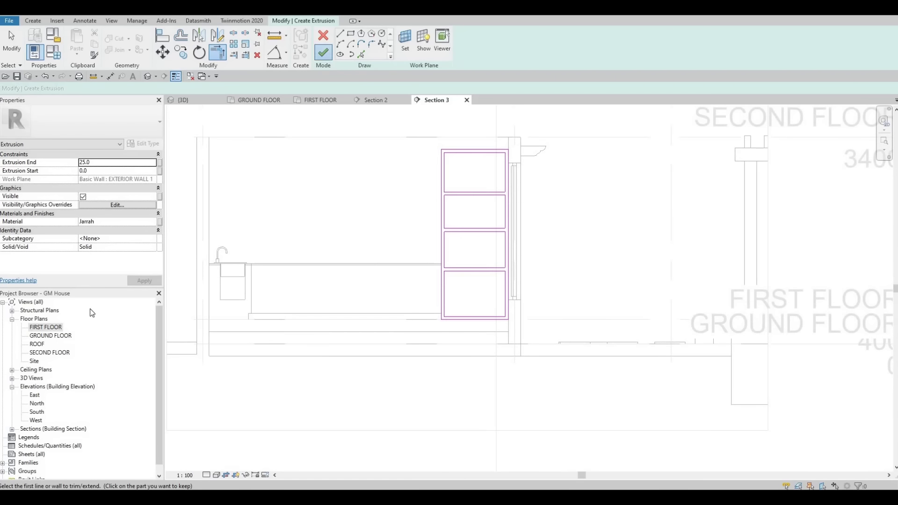
- In the FIRST FLOOR plan, stretch the shelving frame's depth to the counter's front edge and finish the in-place model
double_click(45, 329)
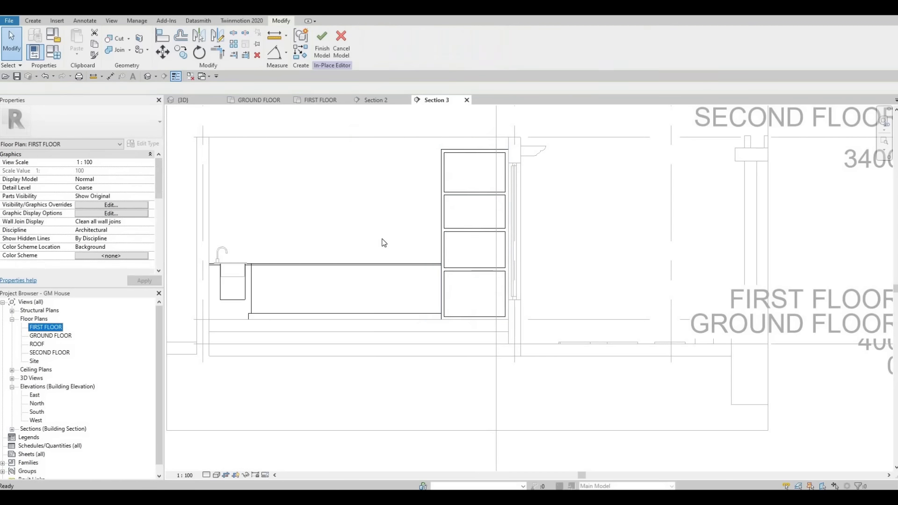
scroll(538, 269, "up", 4)
scroll(538, 271, "up", 2)
left_click_drag(538, 271, 537, 295)
key("Escape")
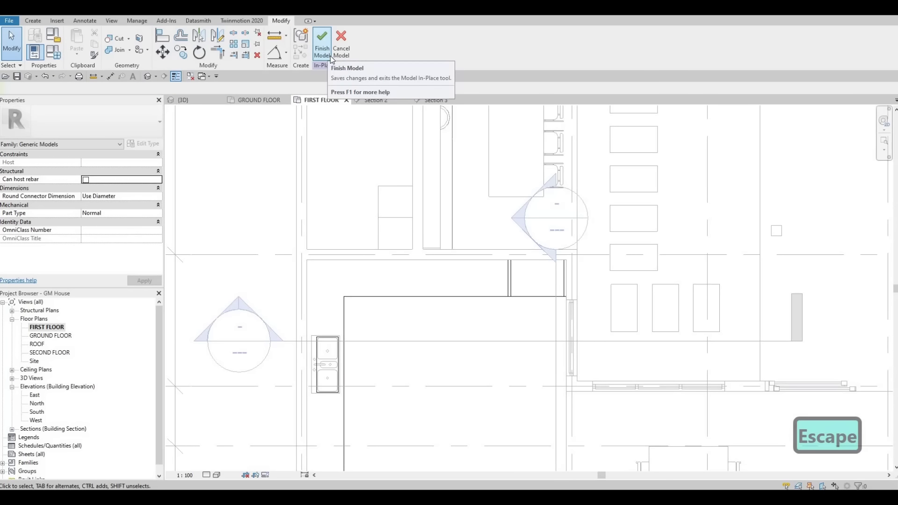
left_click(331, 55)
scroll(440, 240, "up", 4)
key("Escape")
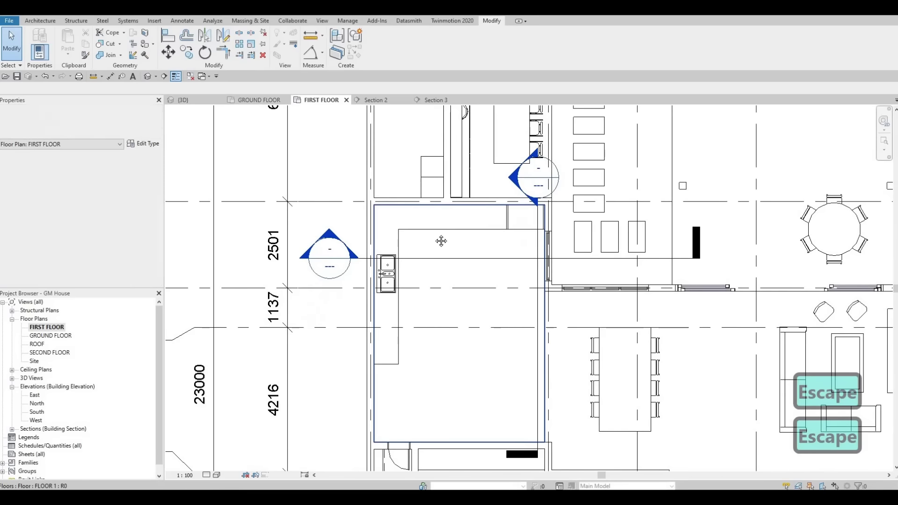
- Check the kitchen model's footprint in the FIRST FLOOR plan and open the Section 3 view
middle_click_drag(390, 365, 415, 323)
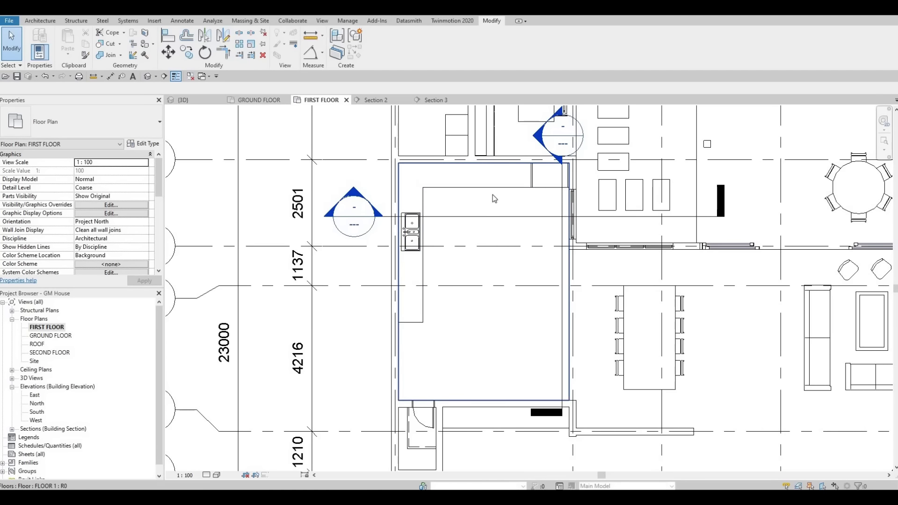
left_click(534, 174)
scroll(524, 171, "up", 4)
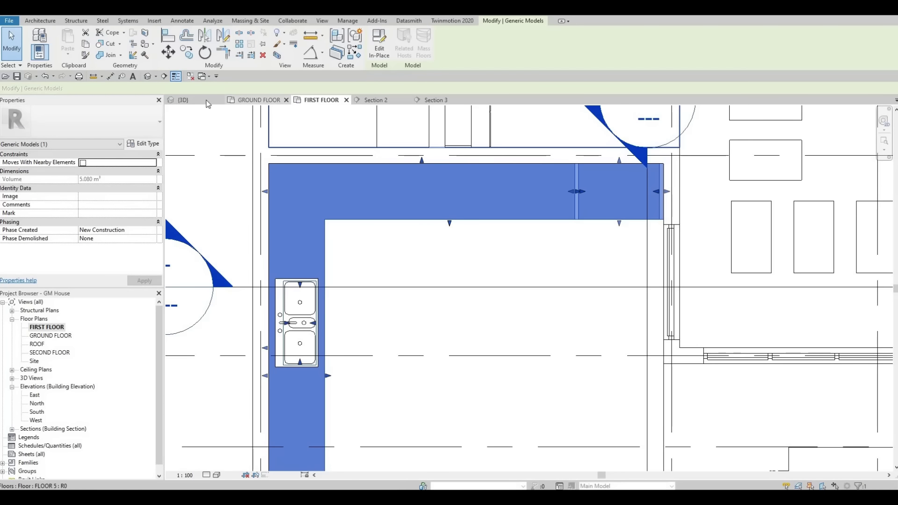
scroll(435, 174, "down", 3)
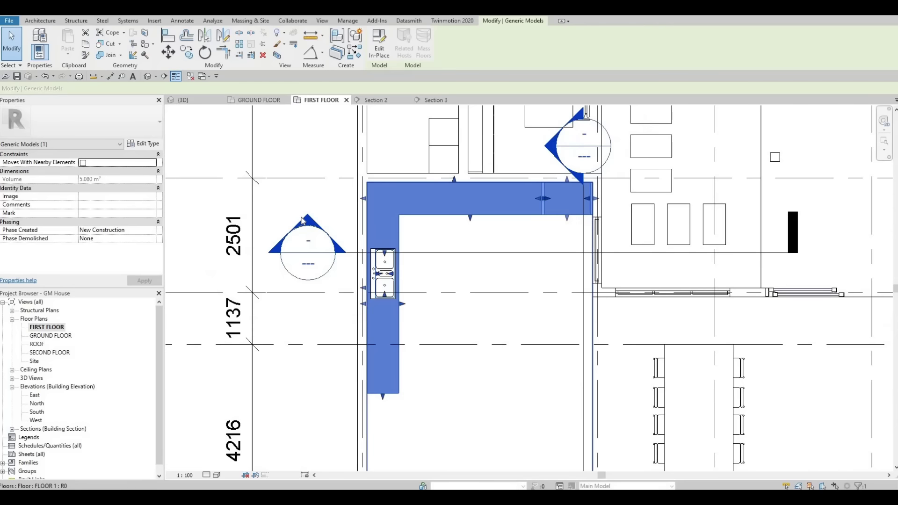
double_click(575, 241)
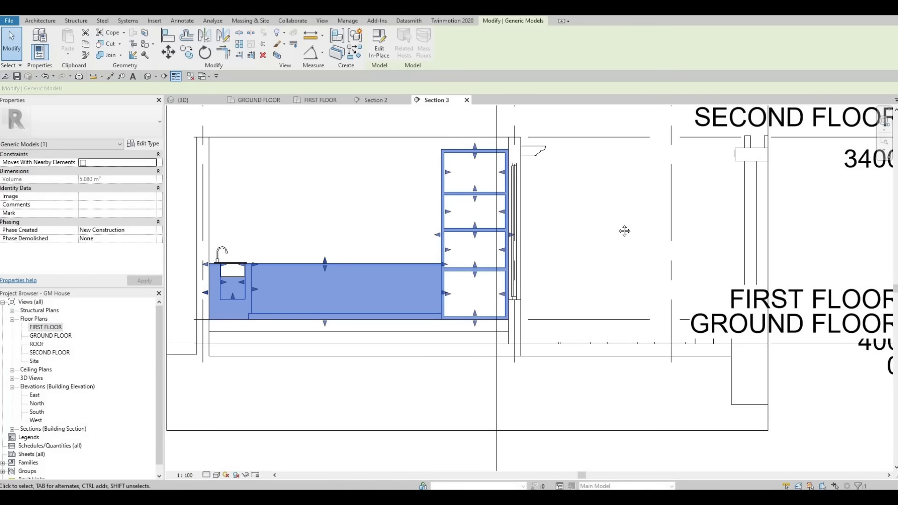
scroll(587, 259, "up", 3)
key("Escape")
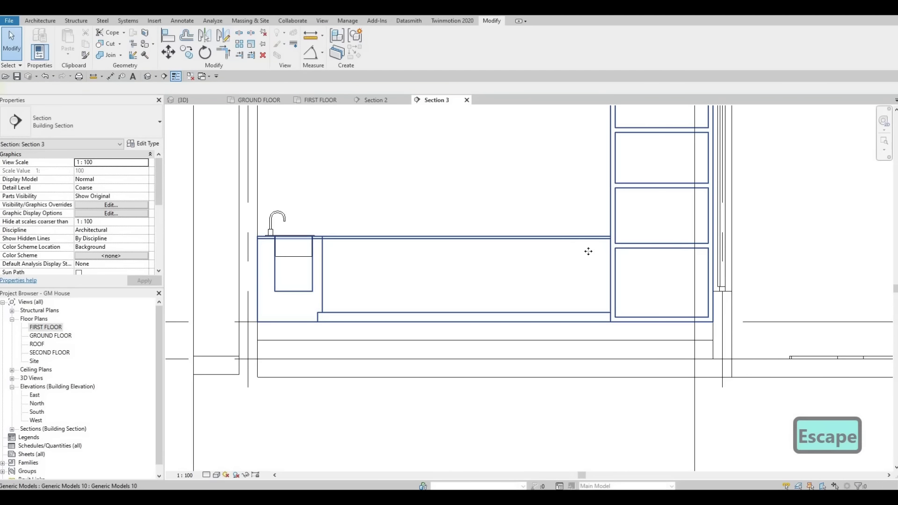
- Pull the ends of the counter base and countertop back from the shelving frame to leave a gap between them
left_click(617, 284)
left_click_drag(580, 284, 529, 138)
scroll(522, 270, "down", 2)
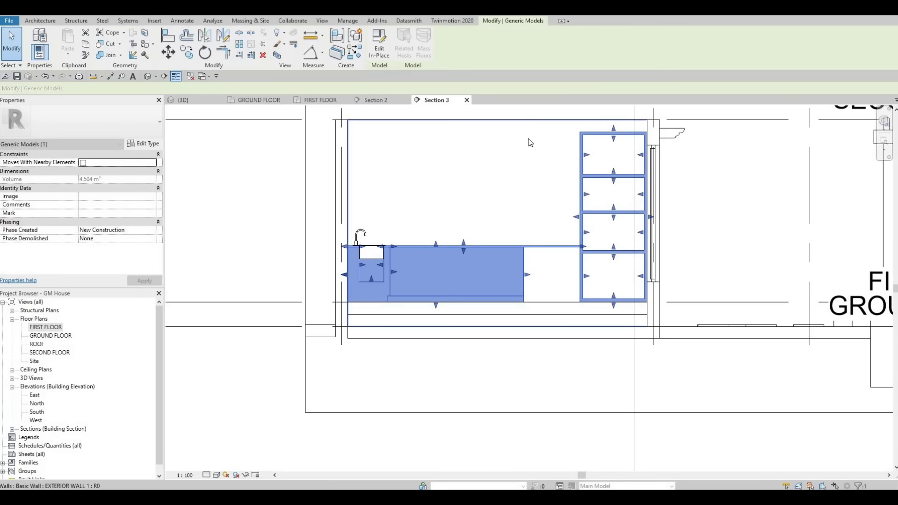
scroll(582, 248, "up", 2)
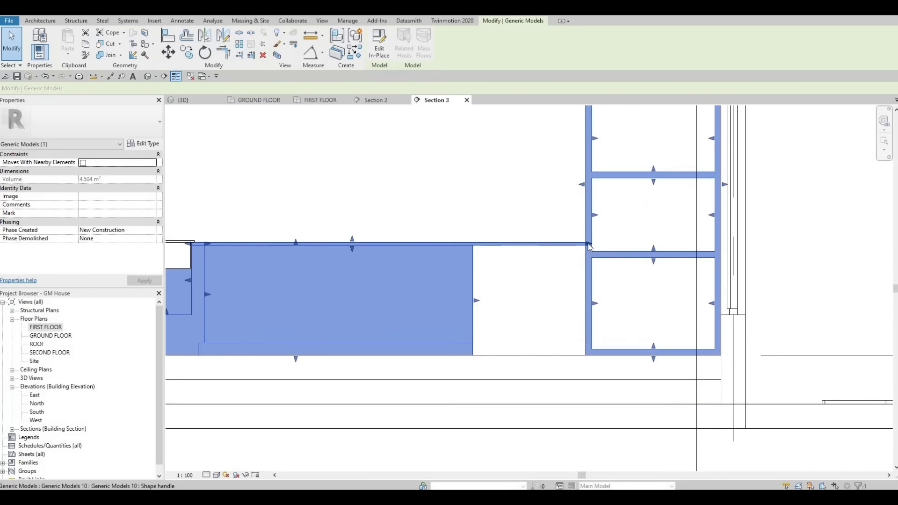
left_click_drag(501, 254, 481, 255)
key("Escape")
key("Escape")
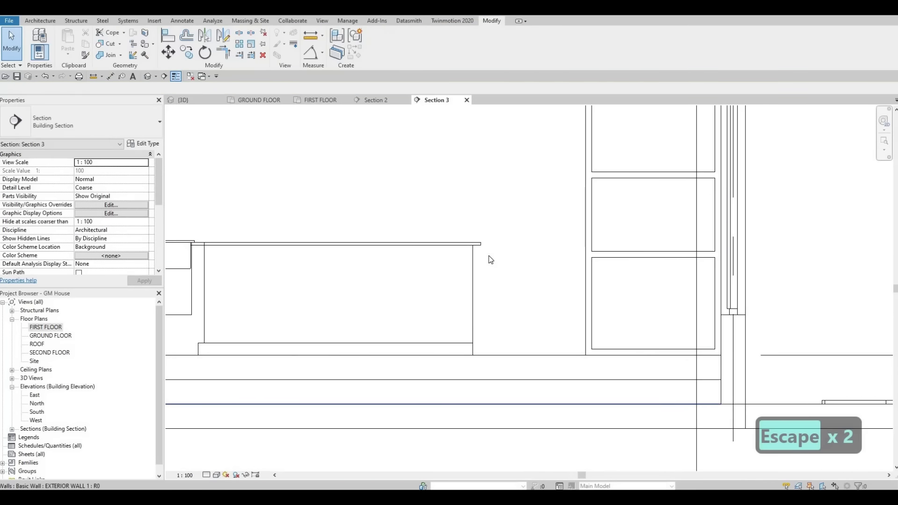
- Align the countertop's end with the end face of the counter base below it
key("a")
key("l")
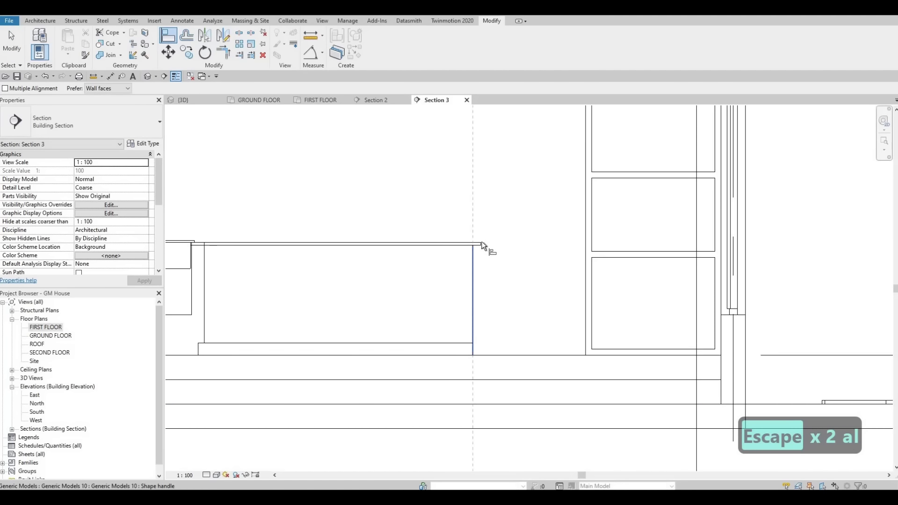
scroll(547, 241, "down", 4)
key("Escape")
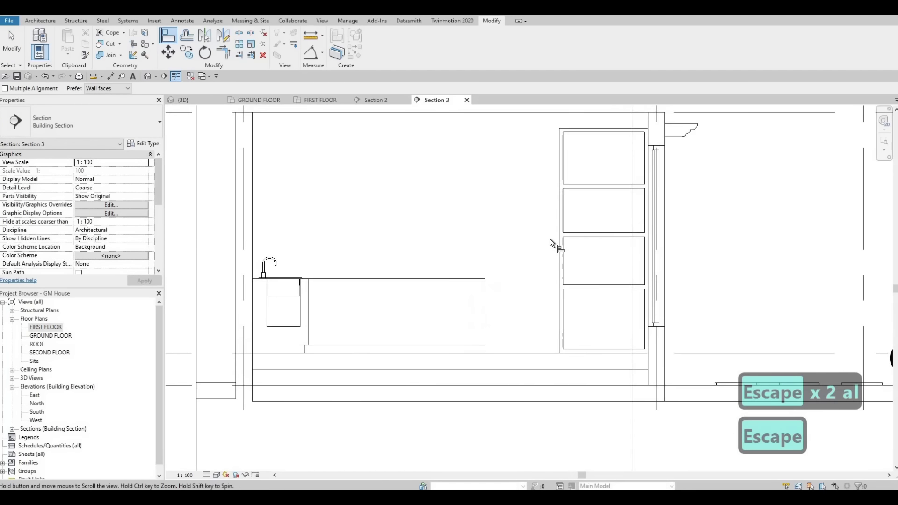
left_click(590, 194)
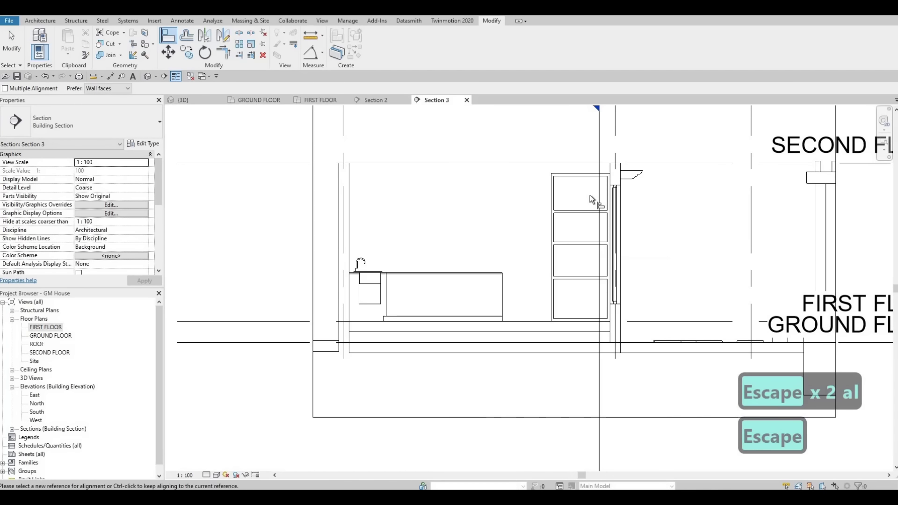
key("Escape")
key("Escape")
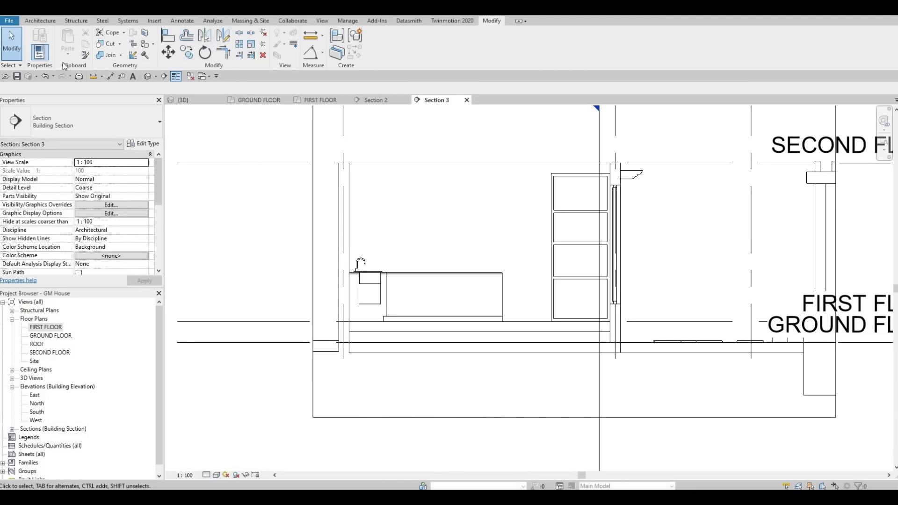
- Edit the kitchen model in place and start a solid extrusion on the EXTERIOR WALL 1 face behind the shelves
left_click(41, 21)
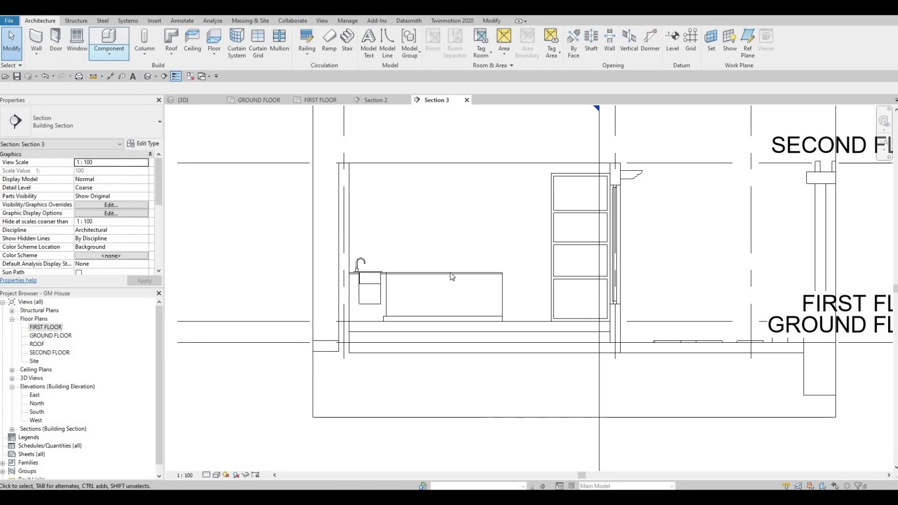
key("Escape")
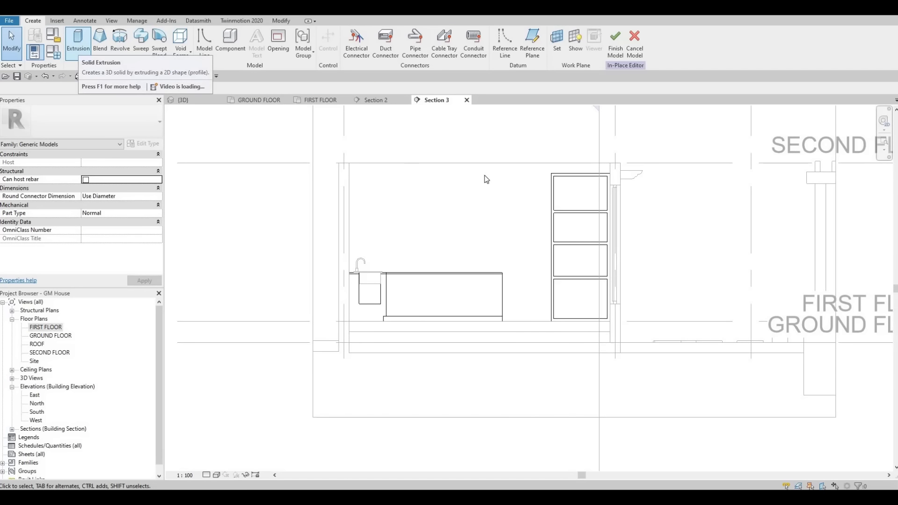
left_click(557, 187)
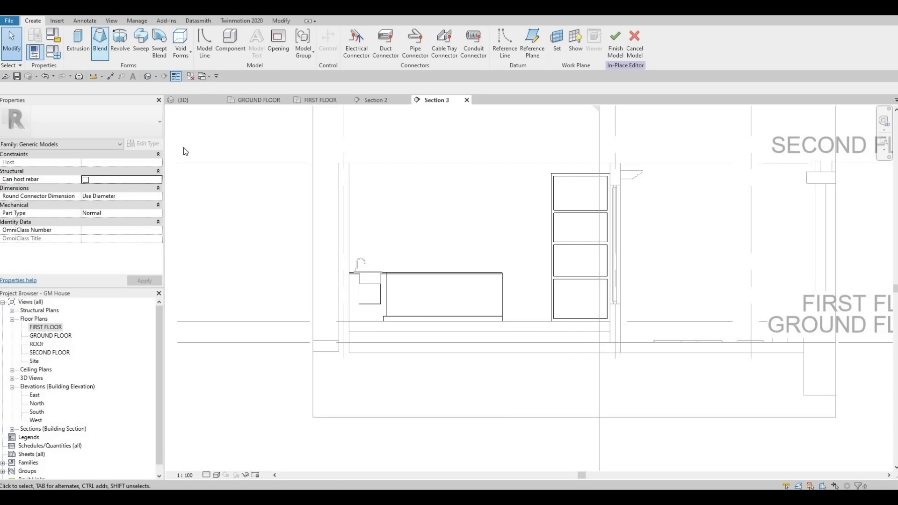
left_click(78, 42)
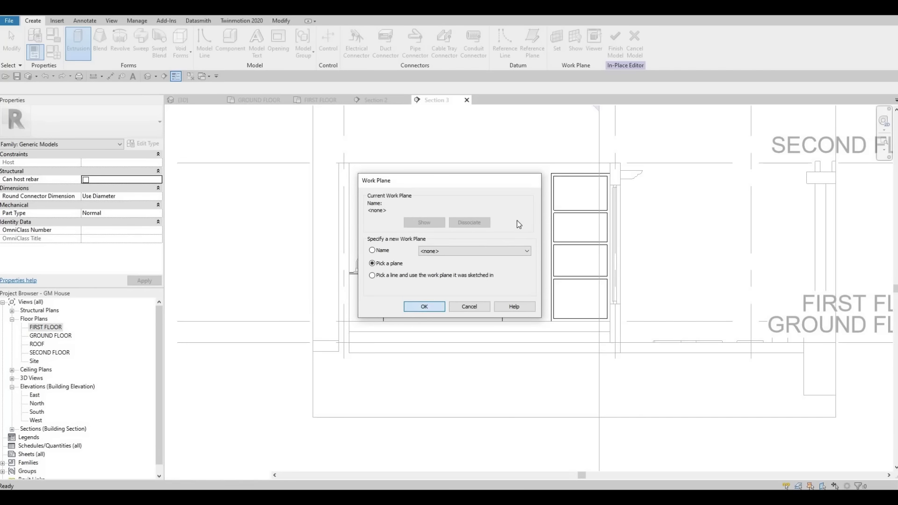
key("Return")
left_click(540, 164)
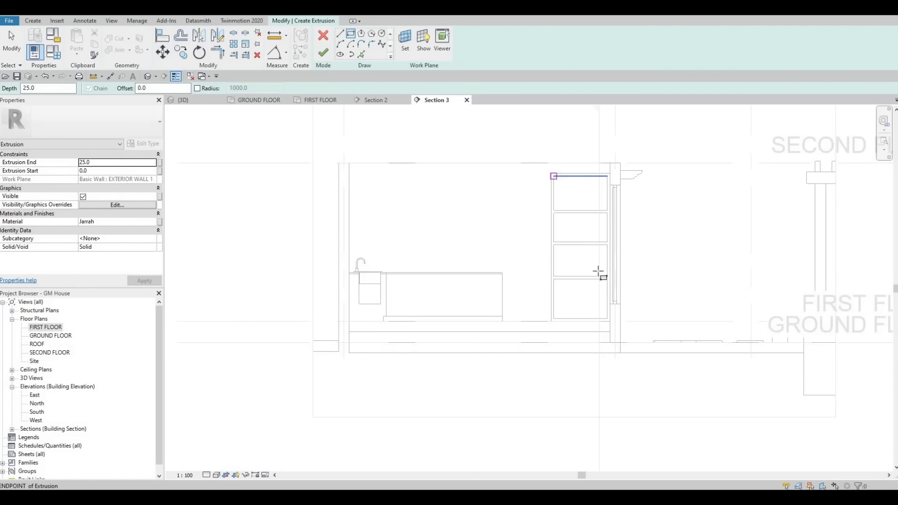
- Sketch a 1009 by 2700 mm rectangle over the shelving frame's inner opening and set the Extrusion End to 10 mm
left_click(554, 176)
left_click(606, 318)
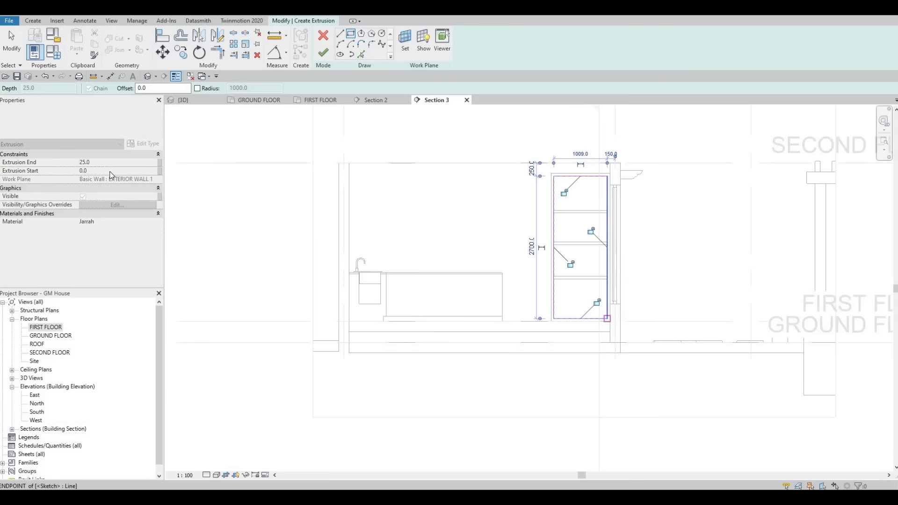
key("Escape")
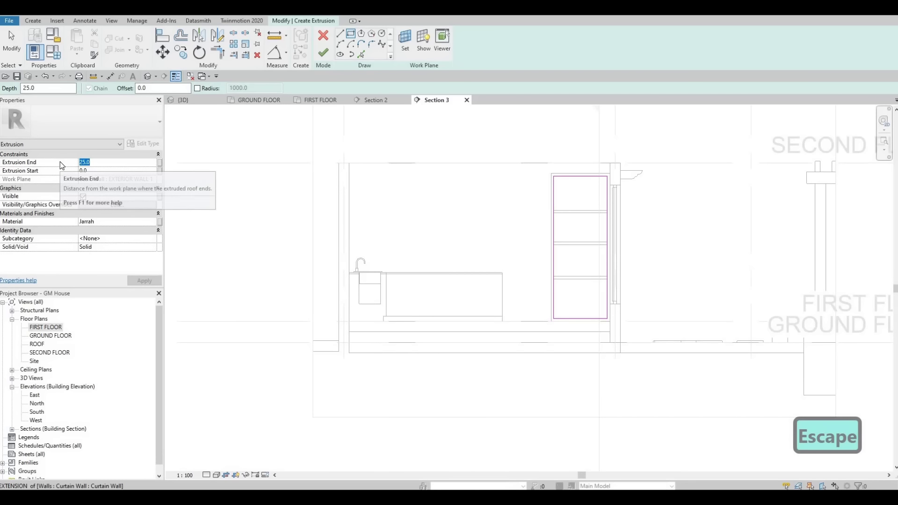
type("10")
key("Return")
left_click(144, 281)
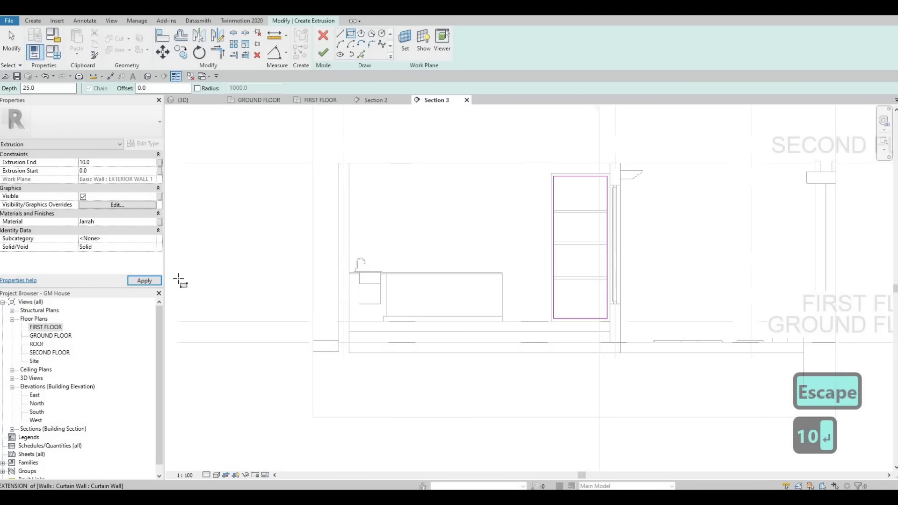
- Finish the shelving frame's back panel extrusion and finish editing the in-place kitchen model
left_click(326, 54)
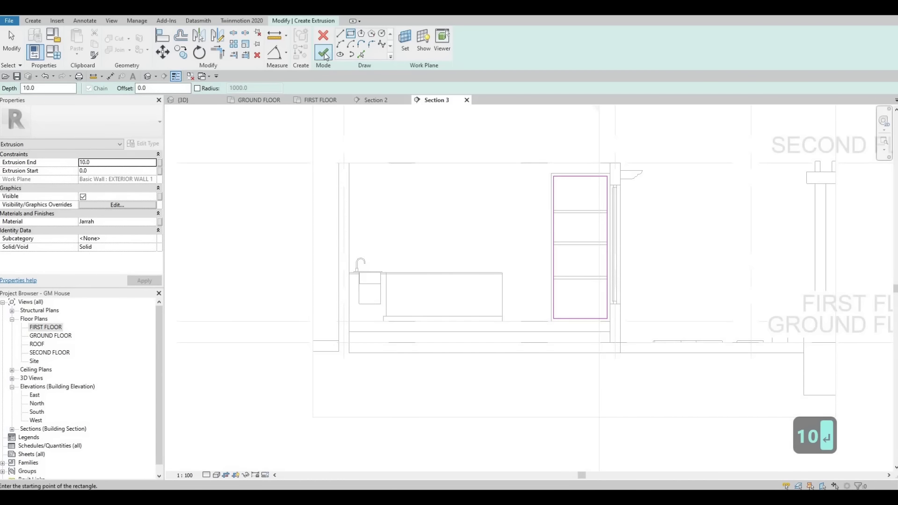
left_click(475, 44)
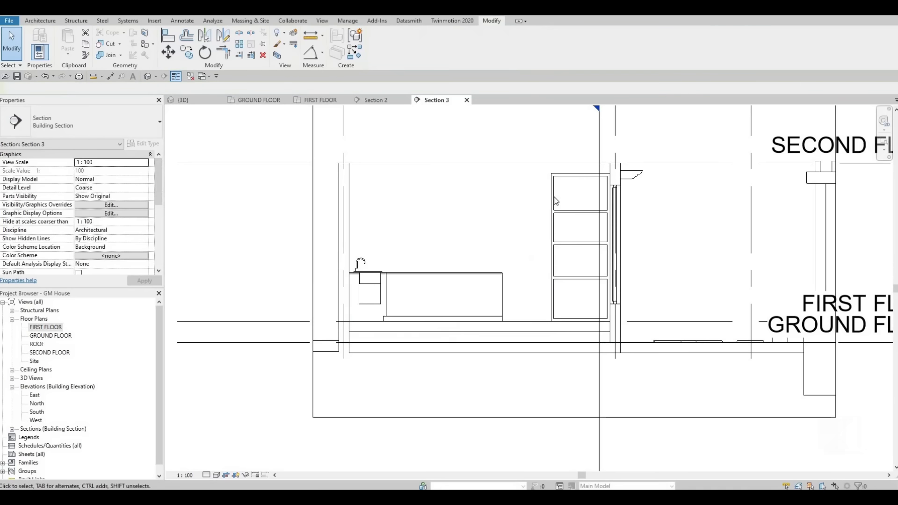
key("Escape")
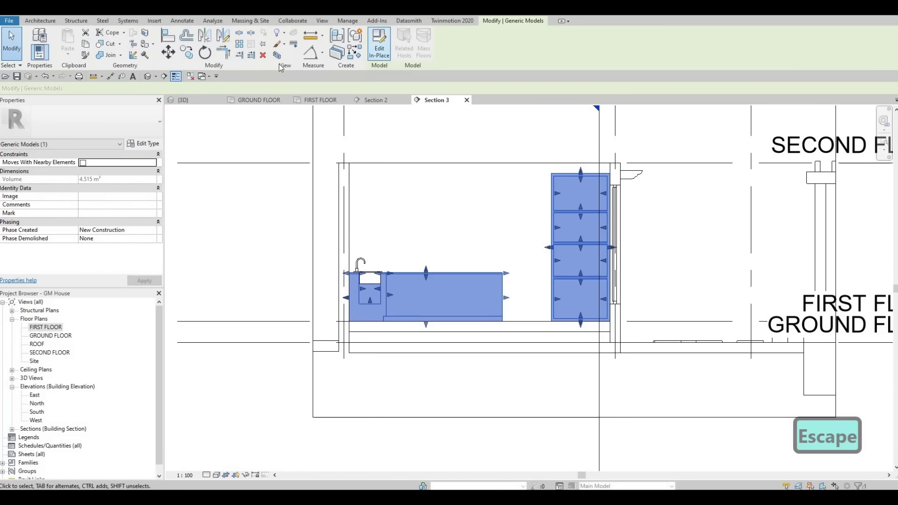
- In the in-place kitchen model, extrude a rectangle about 921 by 2800 mm on the EXTERIOR WALL 1 face between counter and shelving frame
left_click(379, 47)
left_click(33, 20)
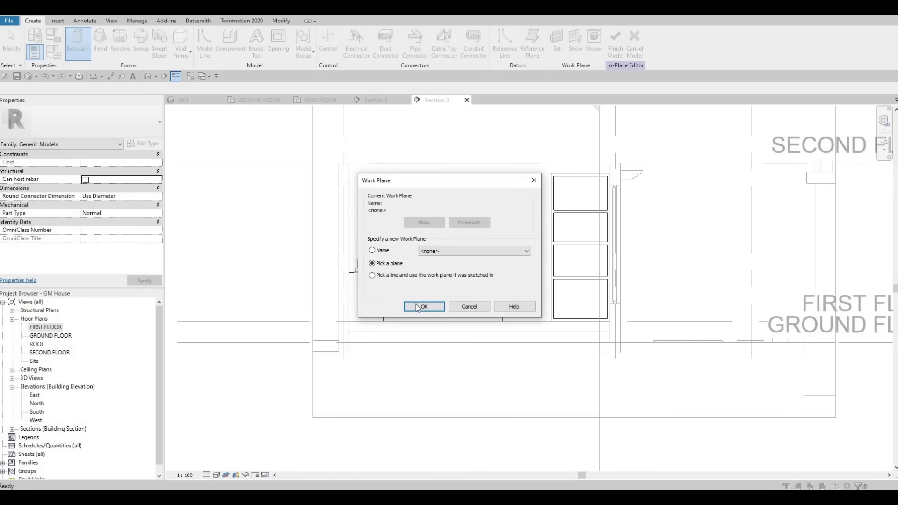
key("Return")
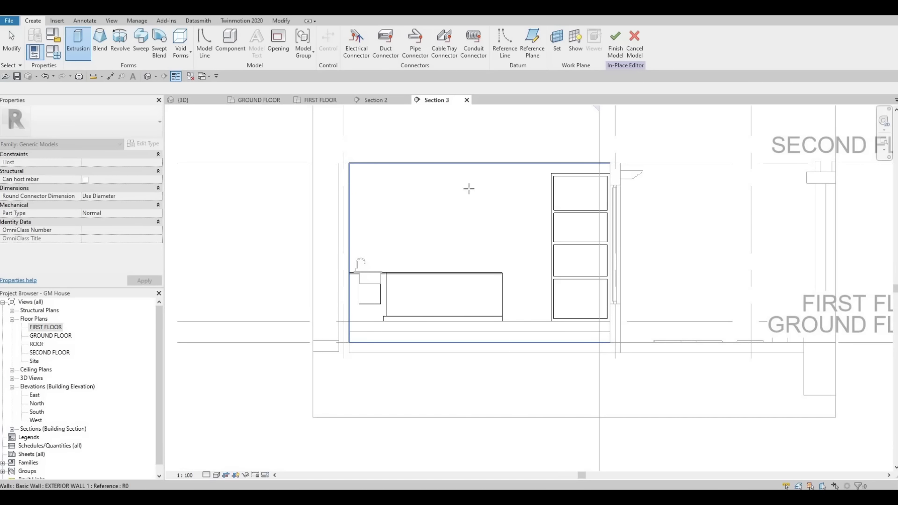
left_click(468, 189)
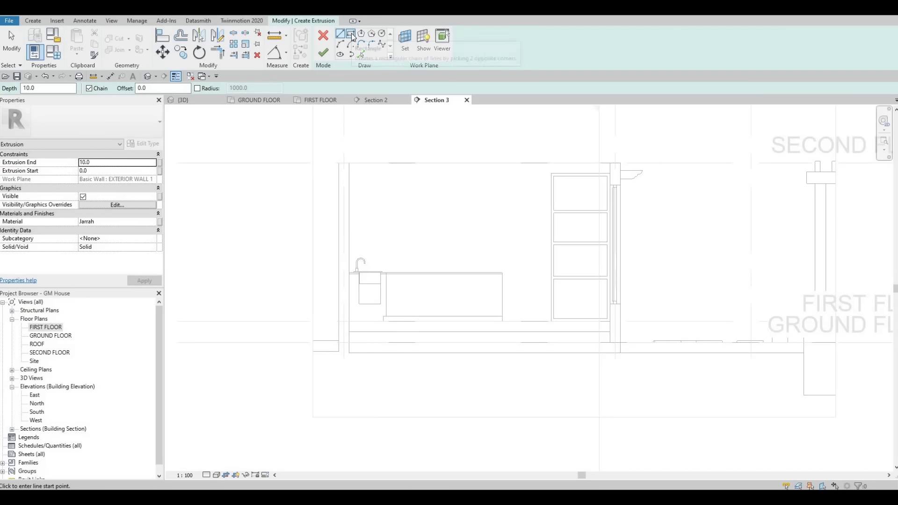
left_click(351, 35)
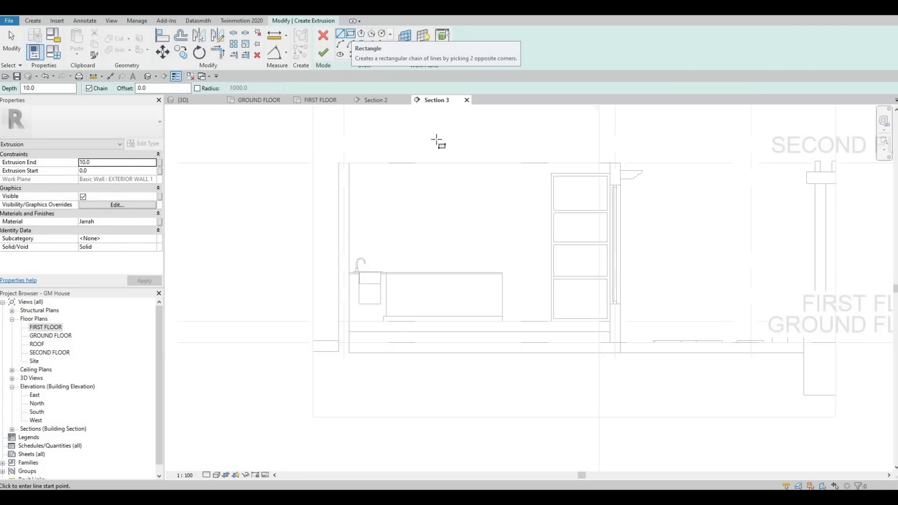
left_click(503, 321)
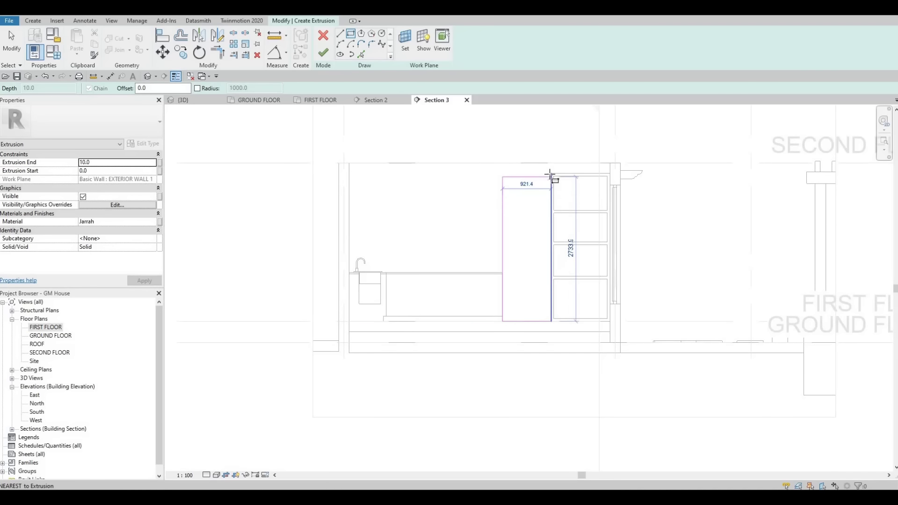
left_click(552, 173)
key("Escape")
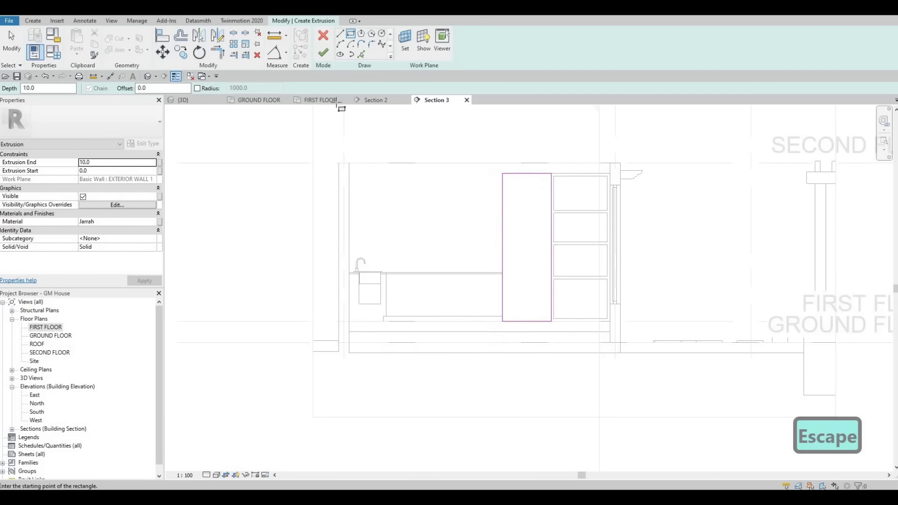
left_click(323, 52)
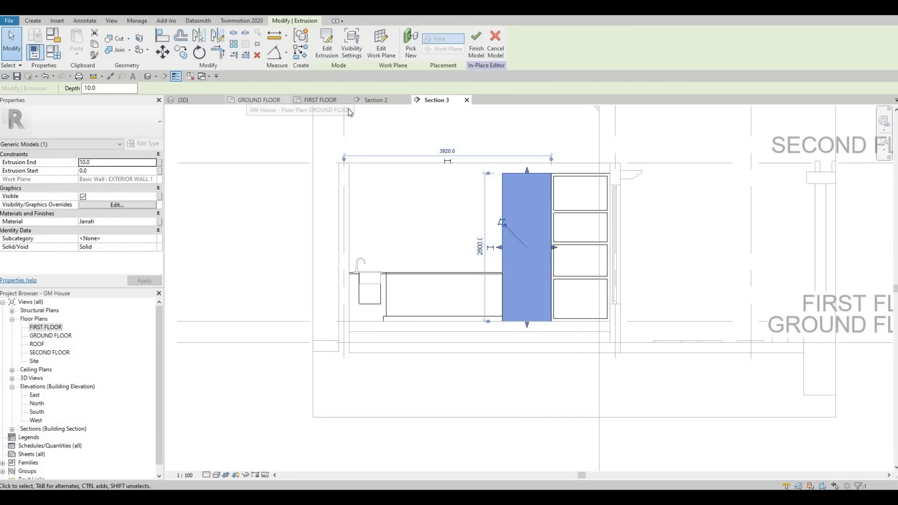
- In the FIRST FLOOR plan, stretch the new Jarrah extrusion to 700 mm depth, flush with the shelving front, and finish the in-place model
left_click(316, 101)
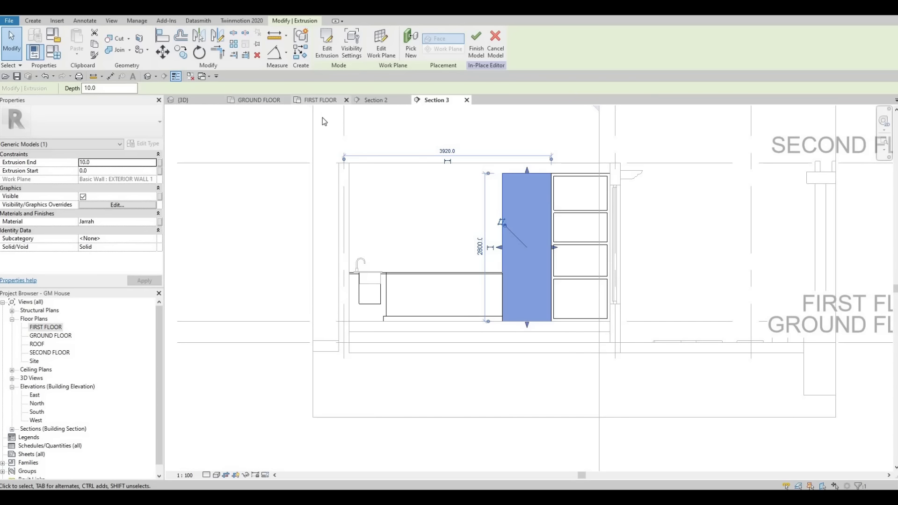
scroll(505, 196, "up", 2)
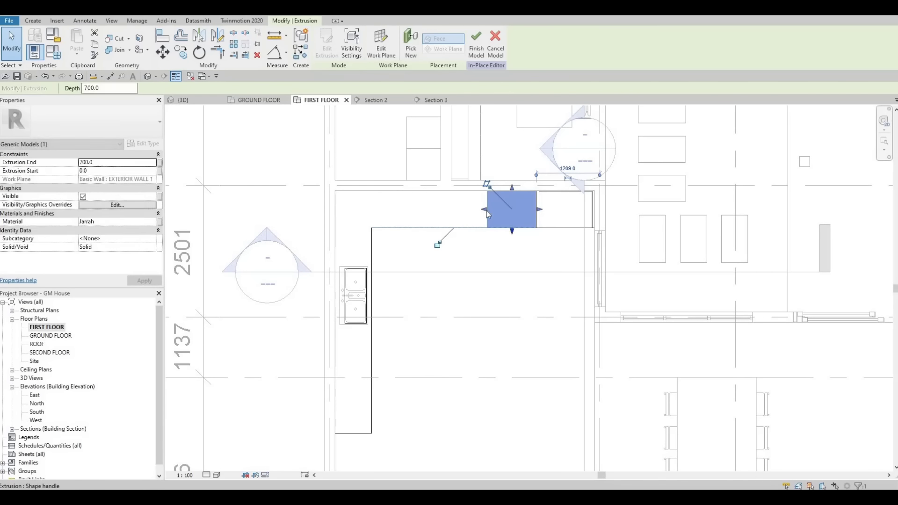
key("Escape")
key("Escape")
scroll(495, 220, "down", 3)
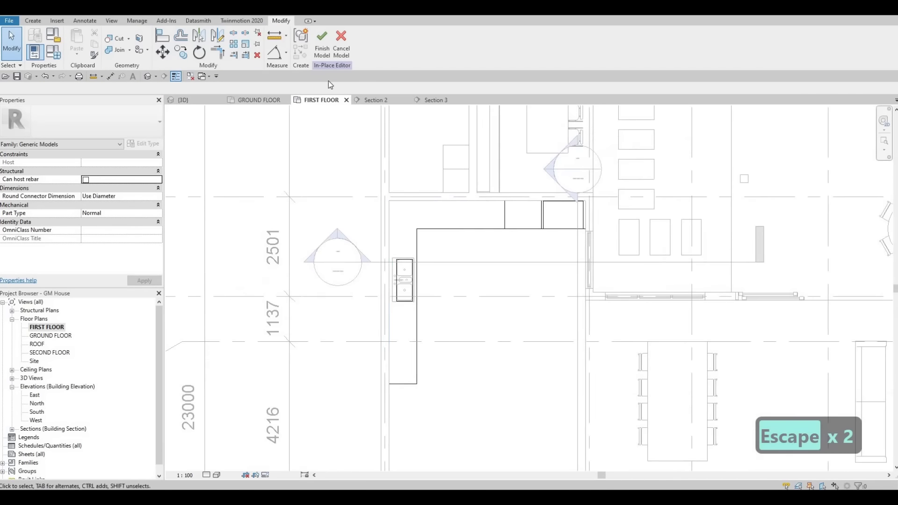
left_click(321, 42)
- Open the Section 3 view and browse for a family to load in the library's Specialty Equipment, Domestic, Mid-Range folder
double_click(381, 230)
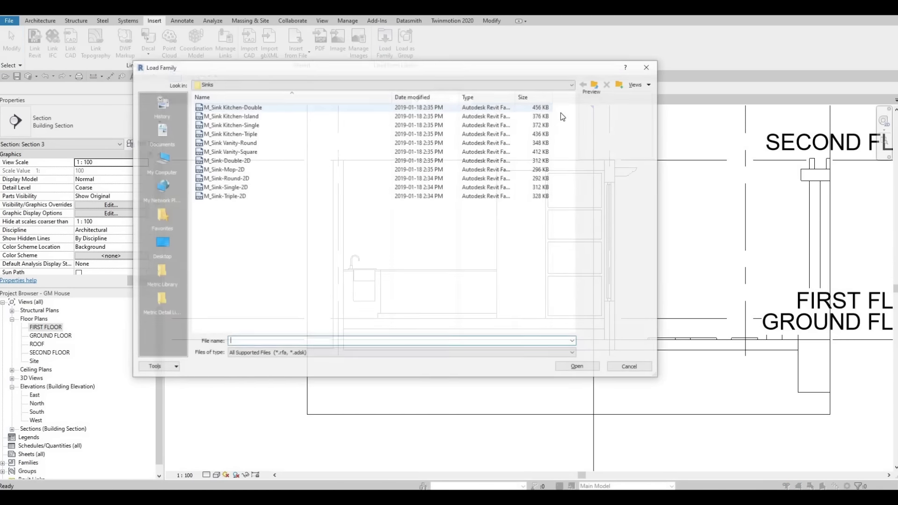
left_click(596, 84)
left_click(596, 84)
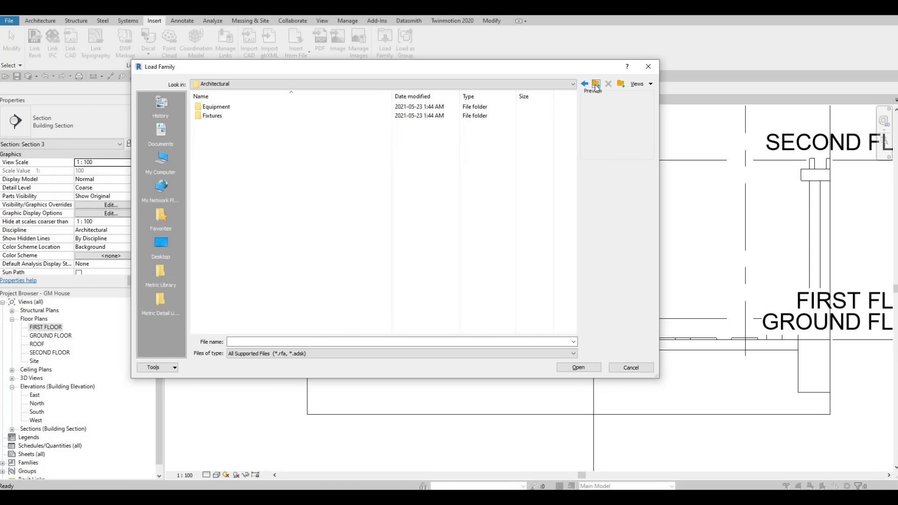
left_click(595, 84)
left_click(596, 84)
scroll(355, 192, "down", 5)
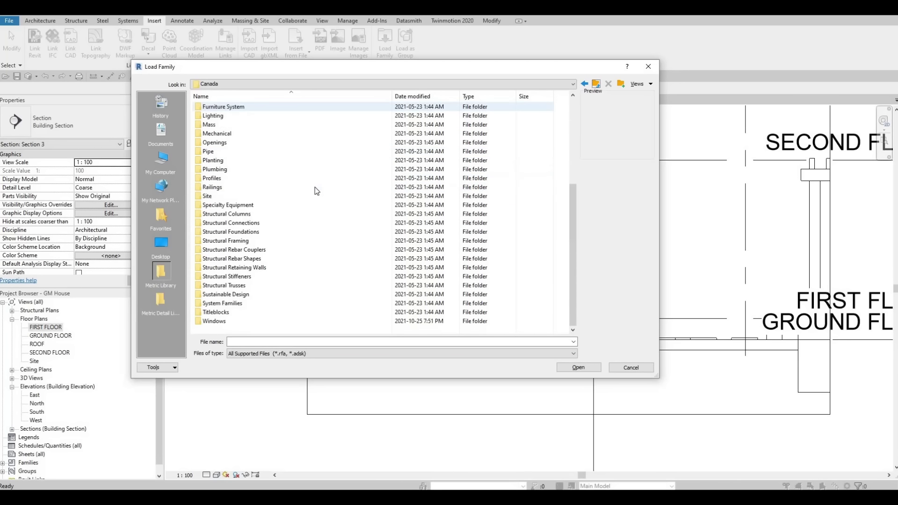
scroll(247, 196, "up", 2)
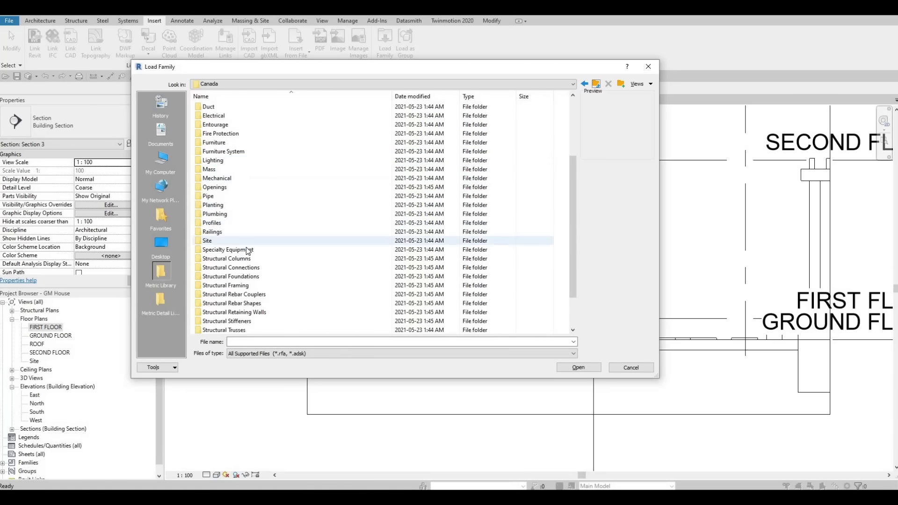
double_click(246, 250)
double_click(229, 116)
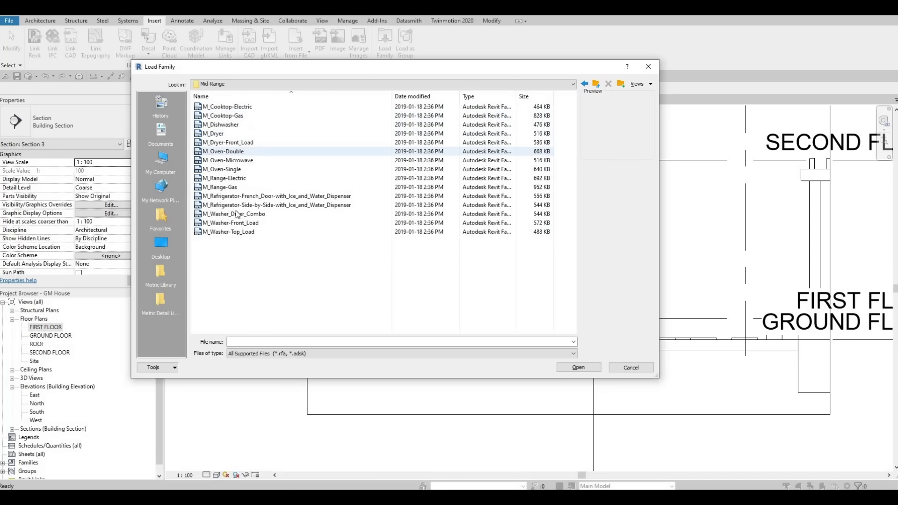
- Examine the previews of the Mid-Range appliance families, from M_Washer-Top_Load up to M_Cooktop-Electric
left_click(224, 232)
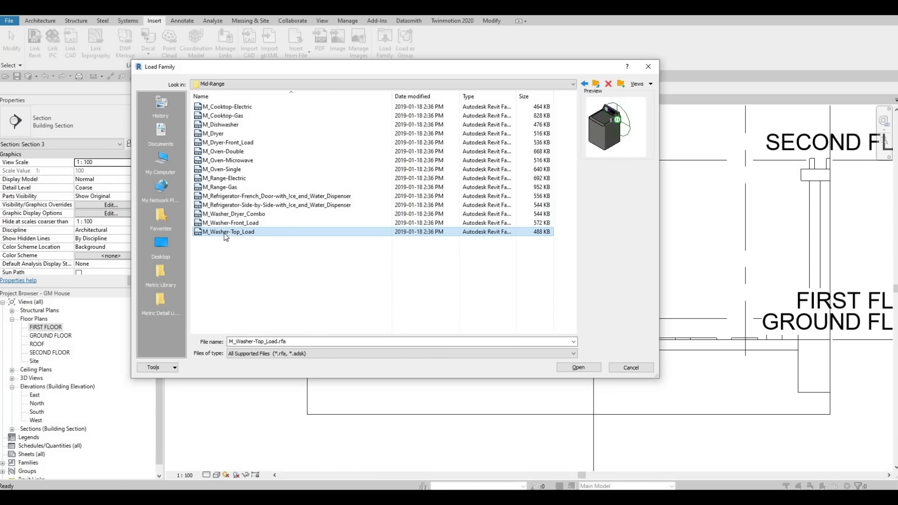
key("Up")
key("Up")
key("Up")
key("Up")
key("Up")
key("Up")
key("Up")
key("Up")
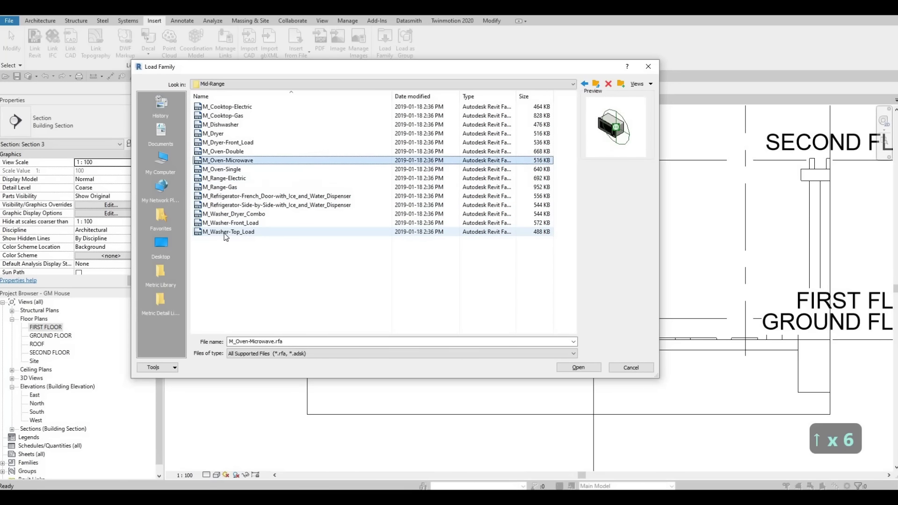
key("Up")
key("Up")
key("Up")
key("Up")
key("Up")
key("Up")
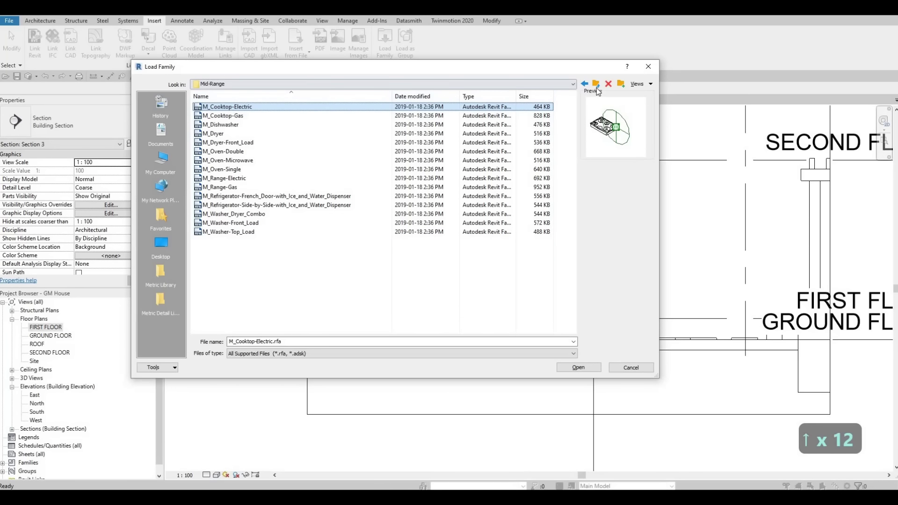
- Look through the High-End domestic appliance families and load M_Oven-Built-in-Double into the project
double_click(253, 110)
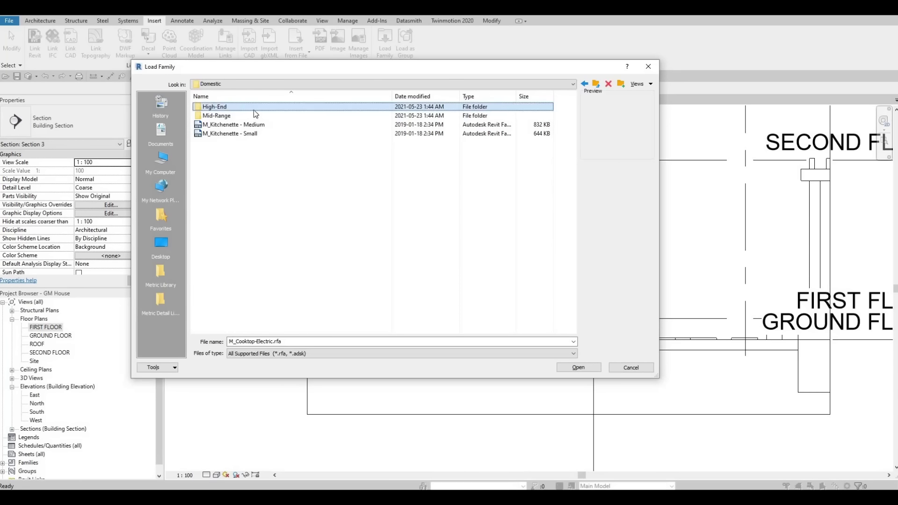
key("Down")
key("Down")
key("Down")
key("Down")
key("Down")
key("Down")
key("Down")
key("Down")
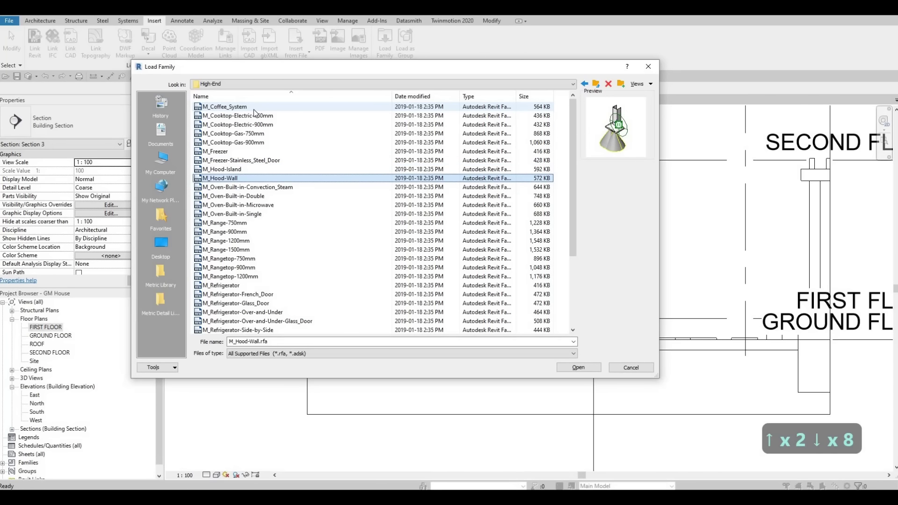
key("Up")
key("Down")
key("Down")
key("Down")
key("Down")
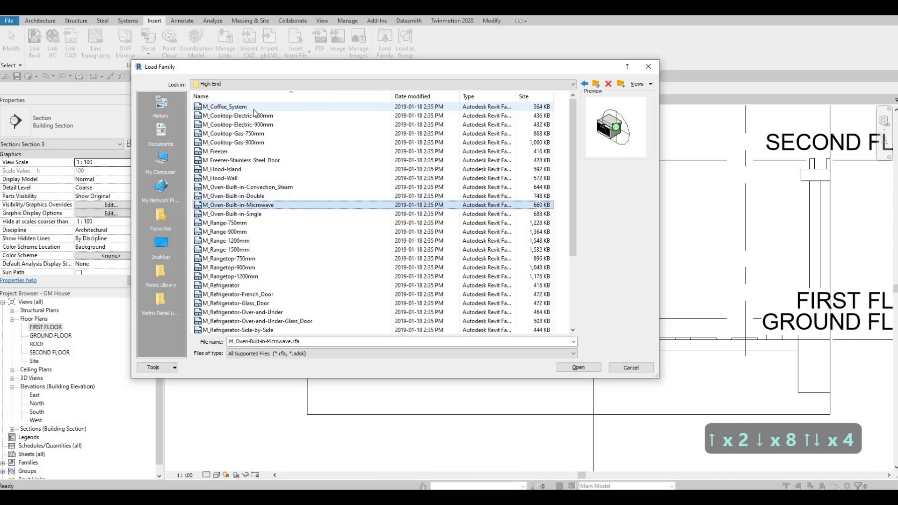
key("Up")
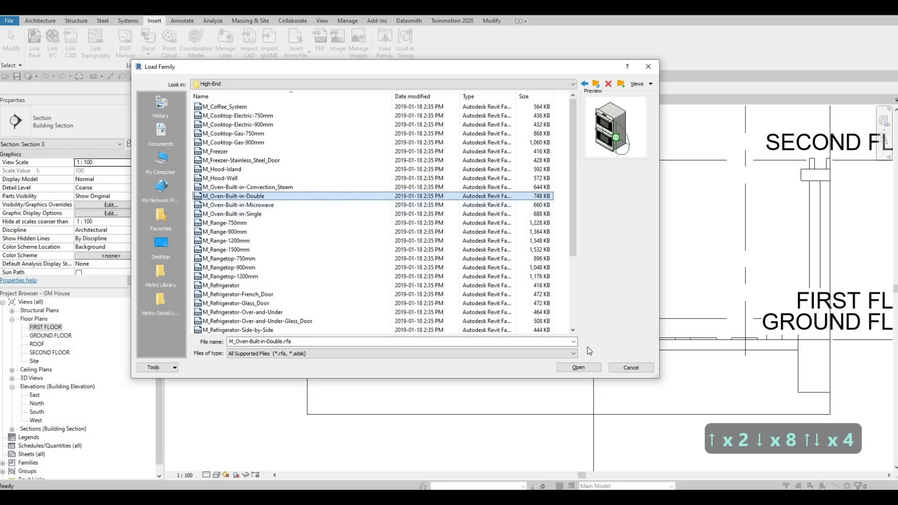
left_click(579, 367)
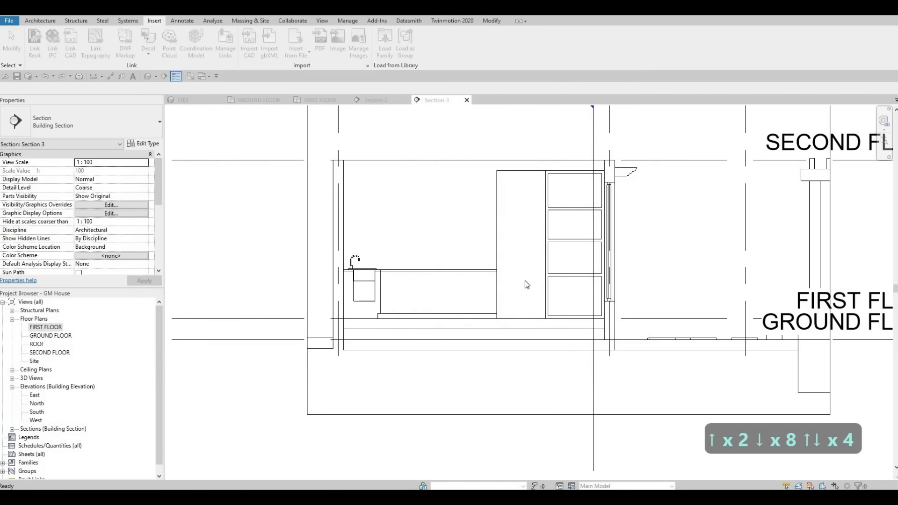
- Place a 750mm M_Oven-Built-in-Double on the FIRST FLOOR plan at the midpoint of the tall cabinet's front edge
left_click(52, 334)
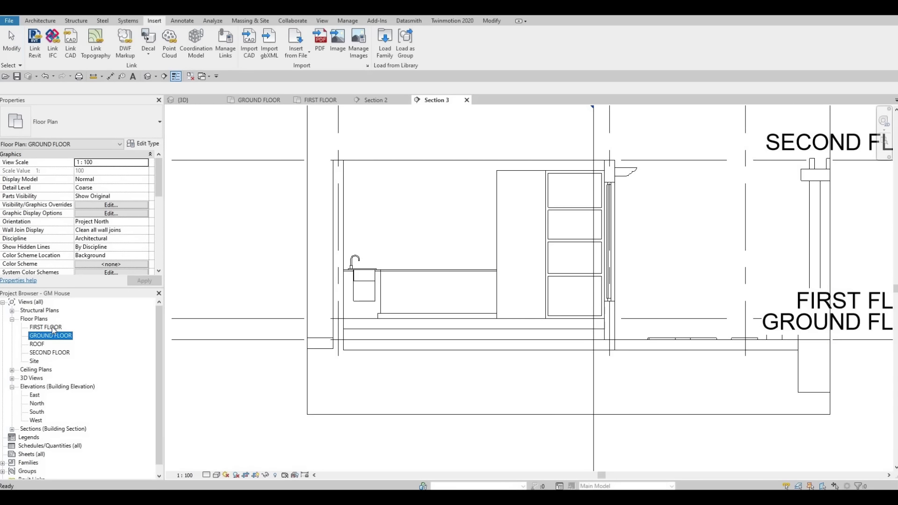
key("c")
key("m")
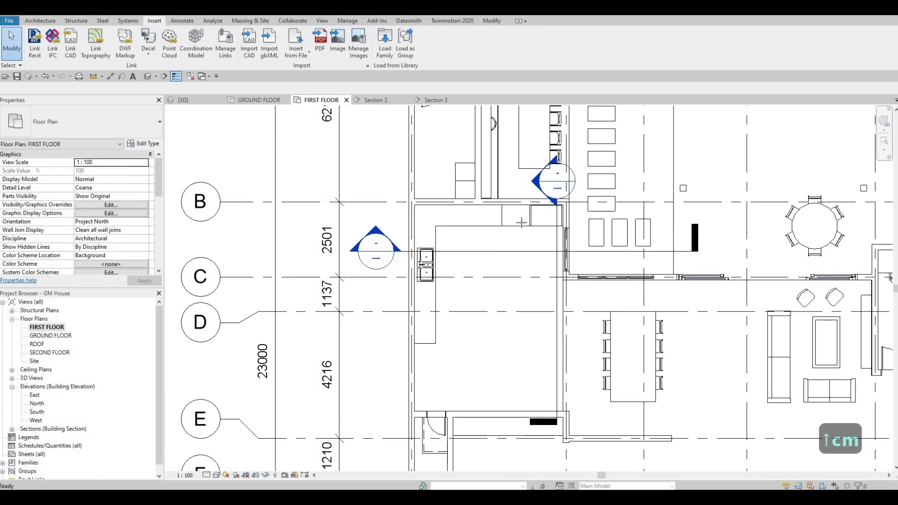
scroll(515, 224, "up", 3)
scroll(513, 229, "up", 2)
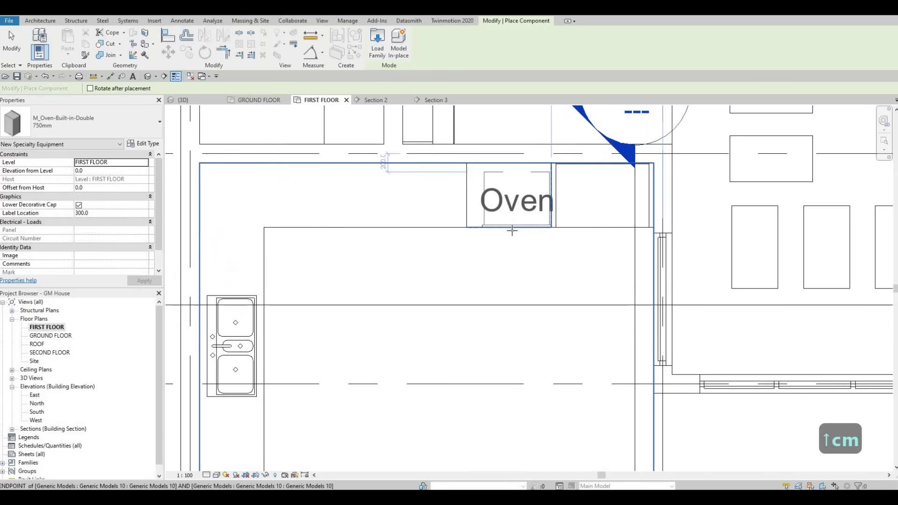
left_click(512, 230)
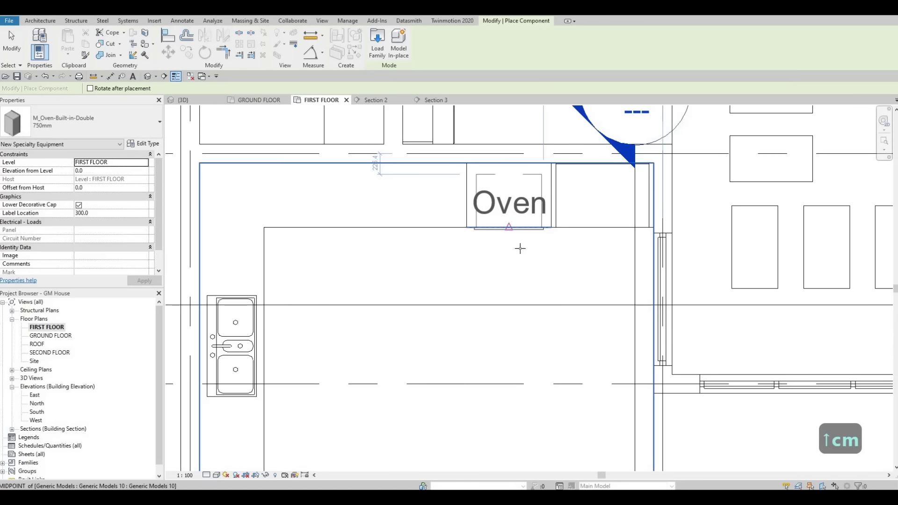
scroll(522, 225, "up", 3)
key("Escape")
key("Escape")
key("Escape")
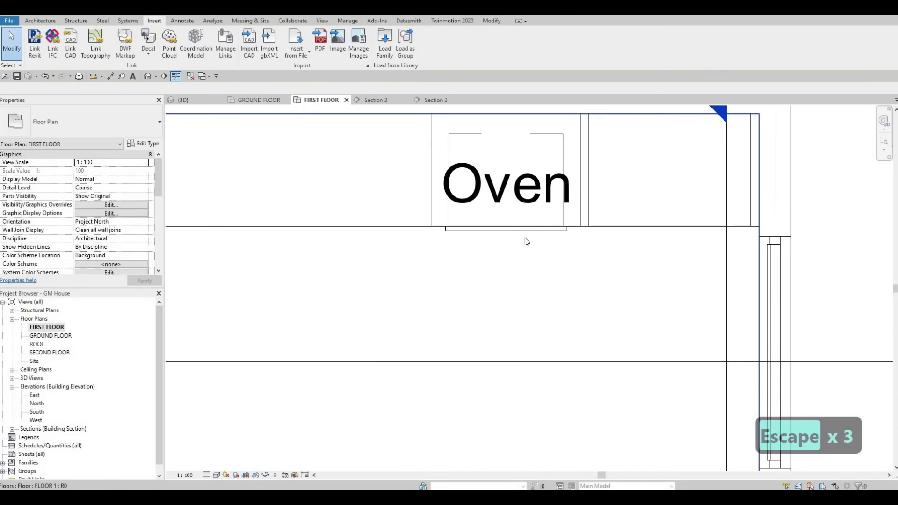
key("Escape")
- Inspect the placed double oven in the floor plan and open the Section 3 view to examine it in elevation
left_click(525, 232)
key("Escape")
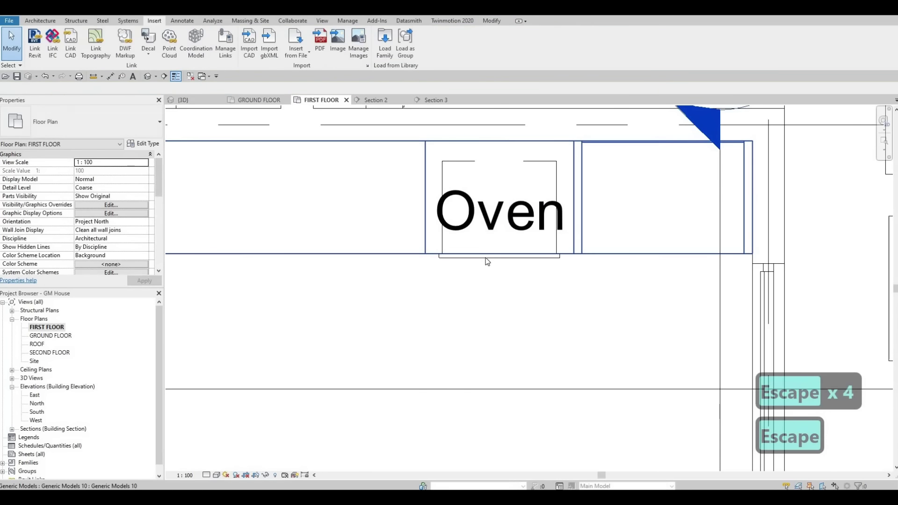
left_click(487, 261)
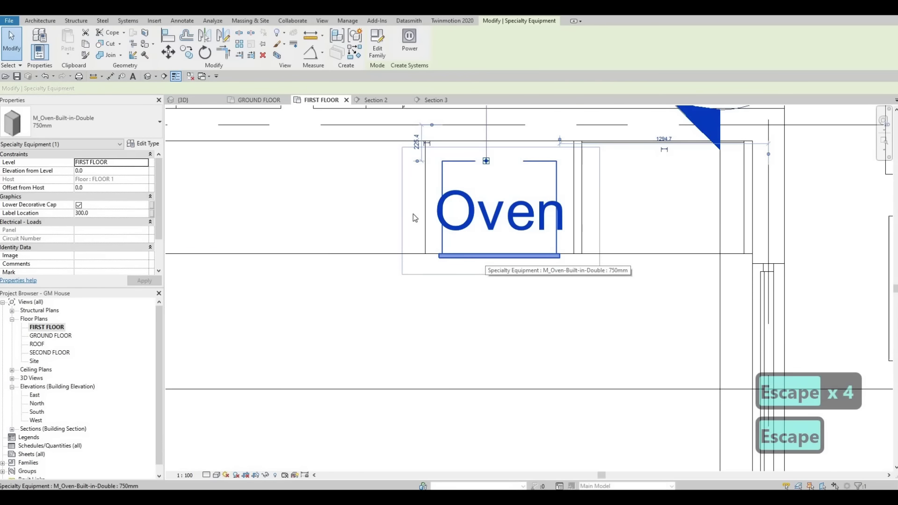
key("Escape")
scroll(413, 217, "down", 2)
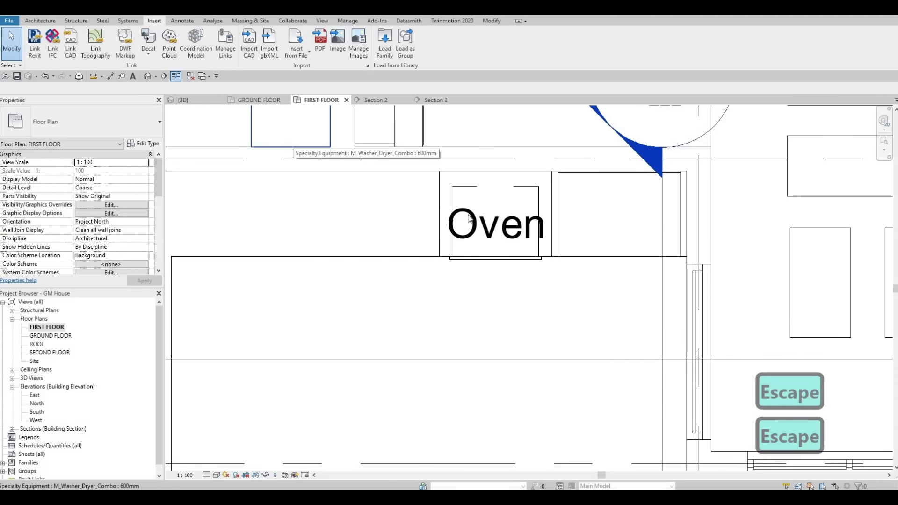
scroll(314, 242, "down", 5)
double_click(313, 238)
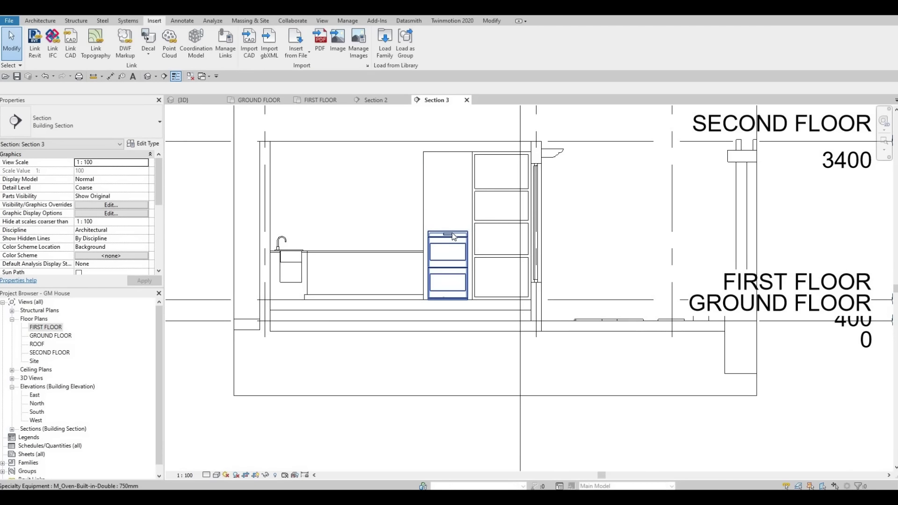
- Raise the built-in double oven within the tall cabinet to an elevation of 760 mm above FIRST FLOOR
left_click(453, 236)
key("Up")
key("Up")
key("Up")
key("Up")
key("Up")
key("Up")
key("Up")
key("Up")
key("Up")
key("Up")
key("Up")
key("Up")
key("Up")
key("Up")
key("Up")
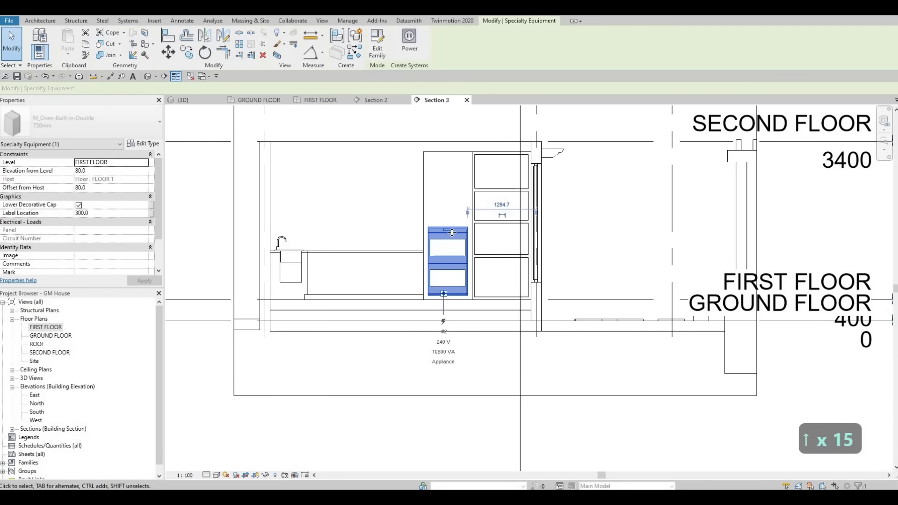
key("Up")
key("Up")
key("Up")
key("Up")
key("Up")
key("Up")
key("Up")
key("Up")
key("Up")
key("Down")
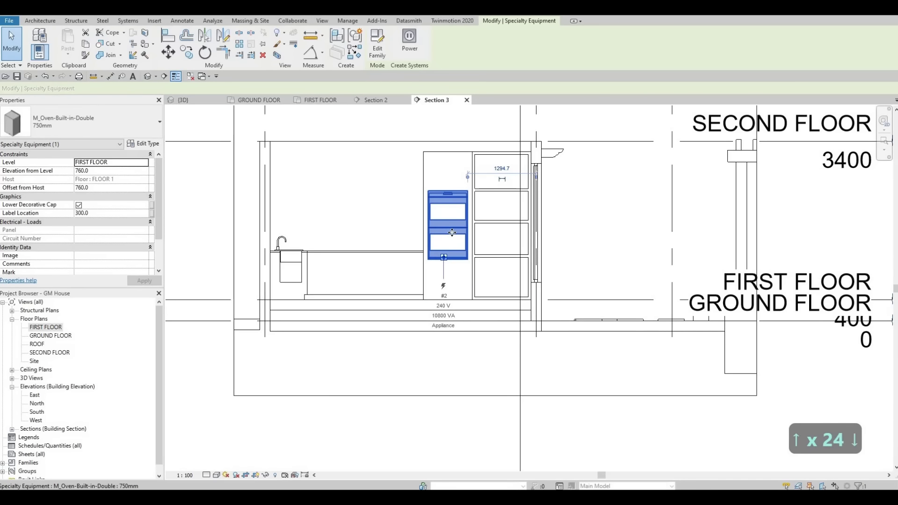
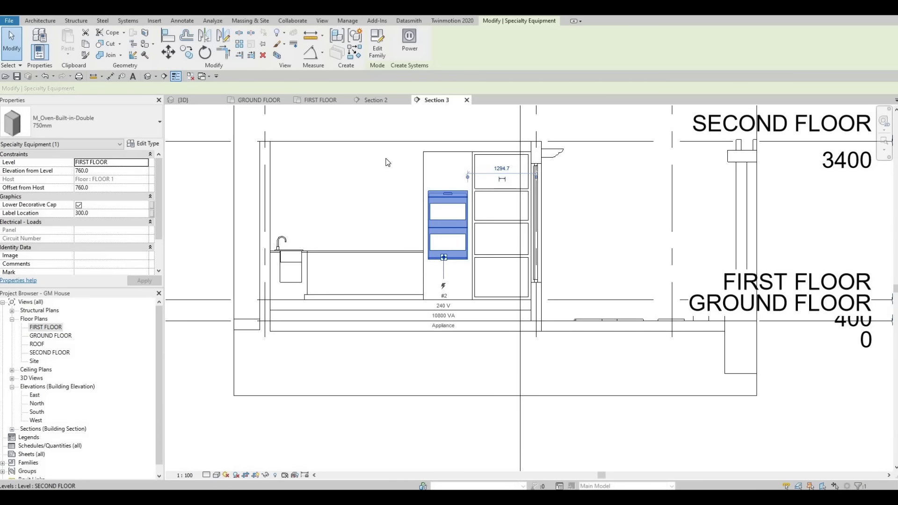
- Edit the kitchen model in place and create a void extrusion from a rectangle about 980 mm tall inside the double oven's outline
left_click(430, 162)
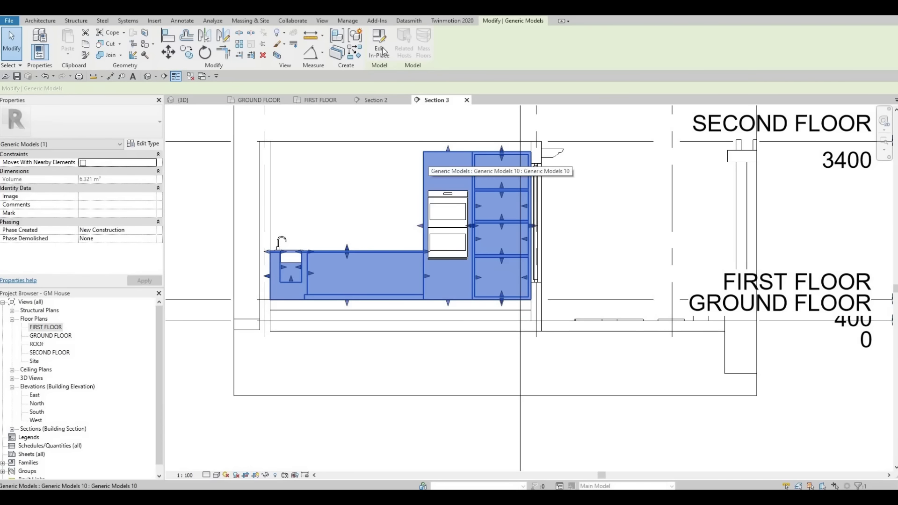
left_click(379, 45)
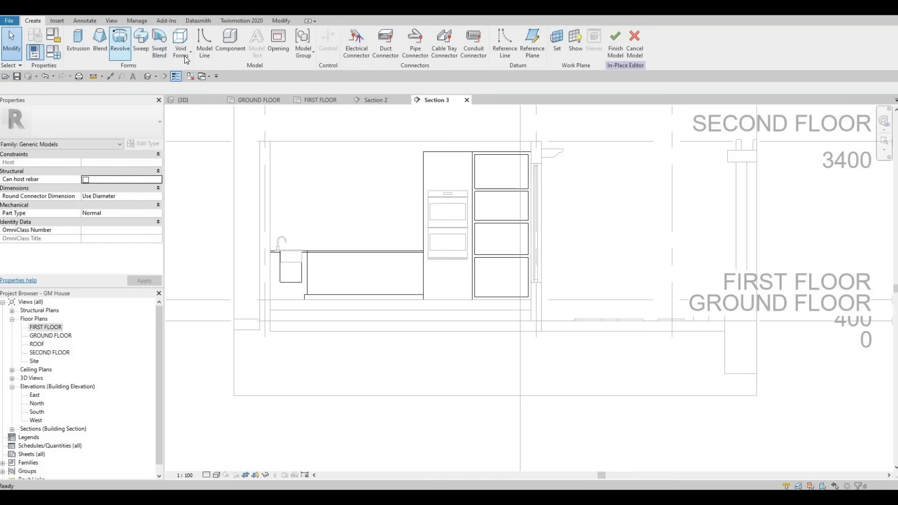
left_click(186, 57)
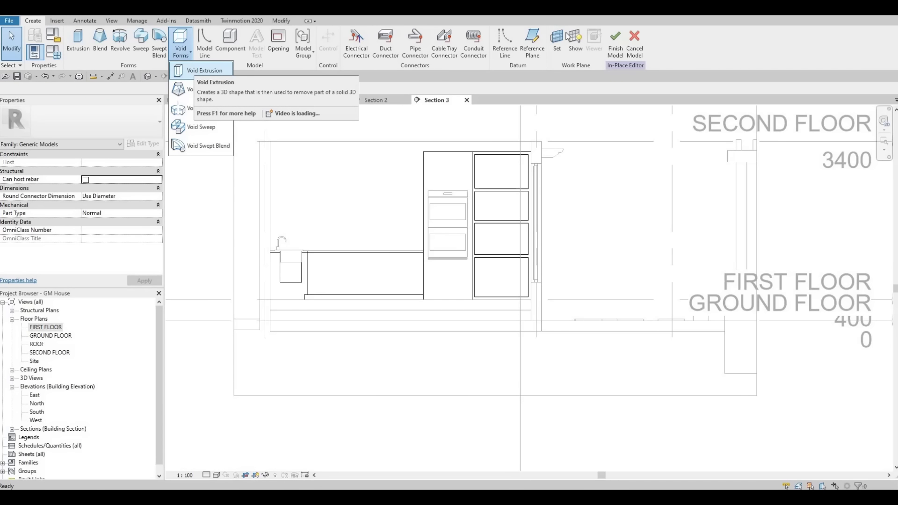
key("Return")
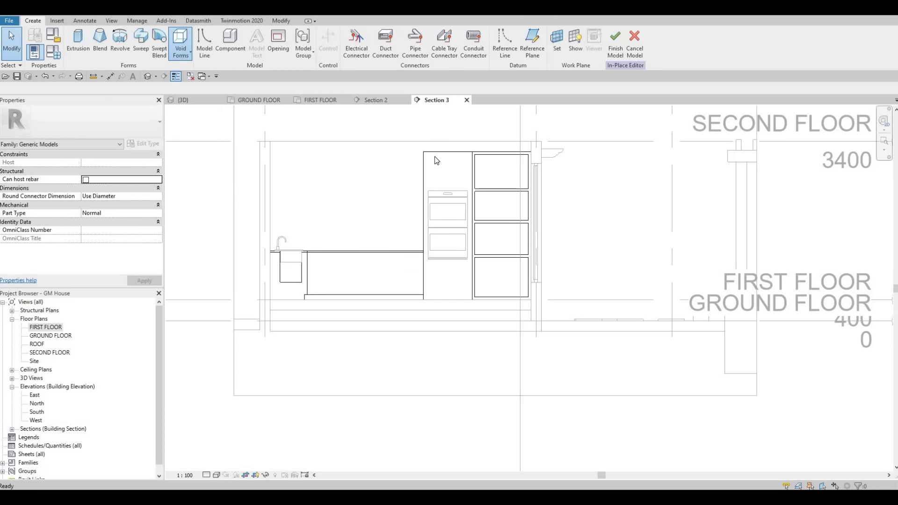
key("Return")
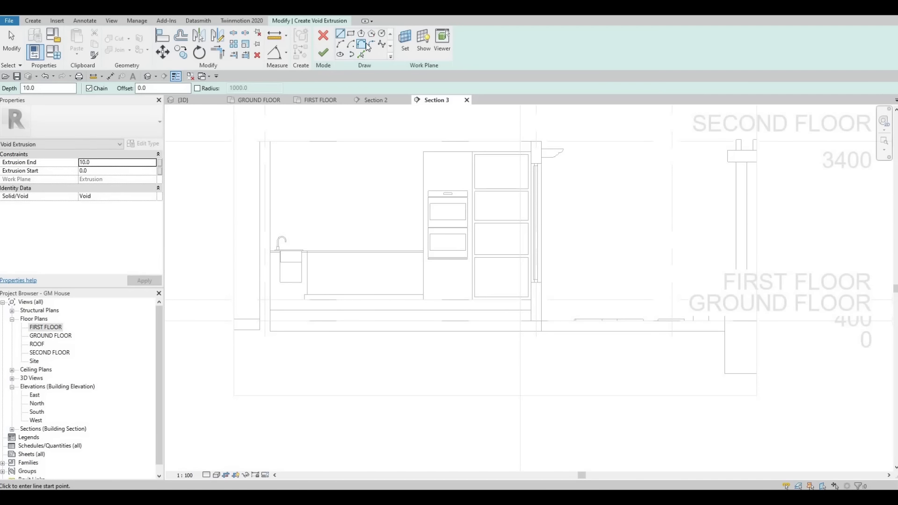
scroll(447, 192, "up", 4)
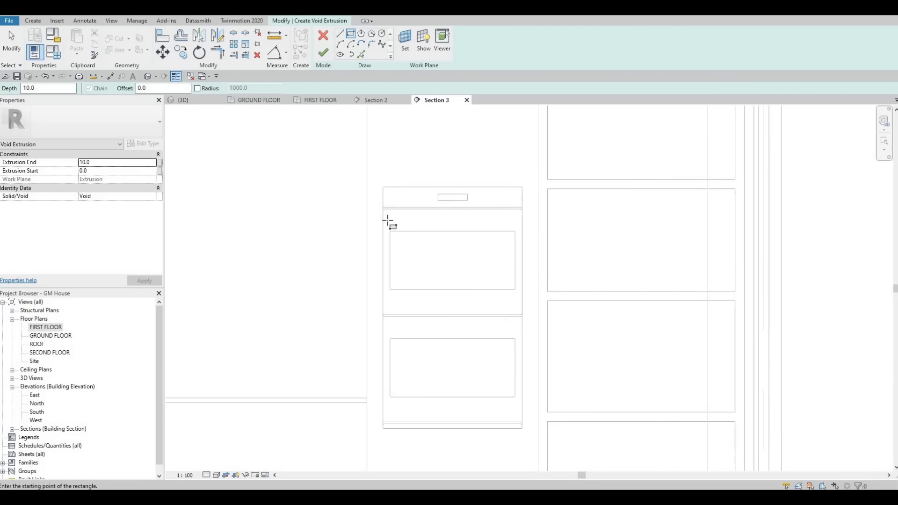
left_click(388, 221)
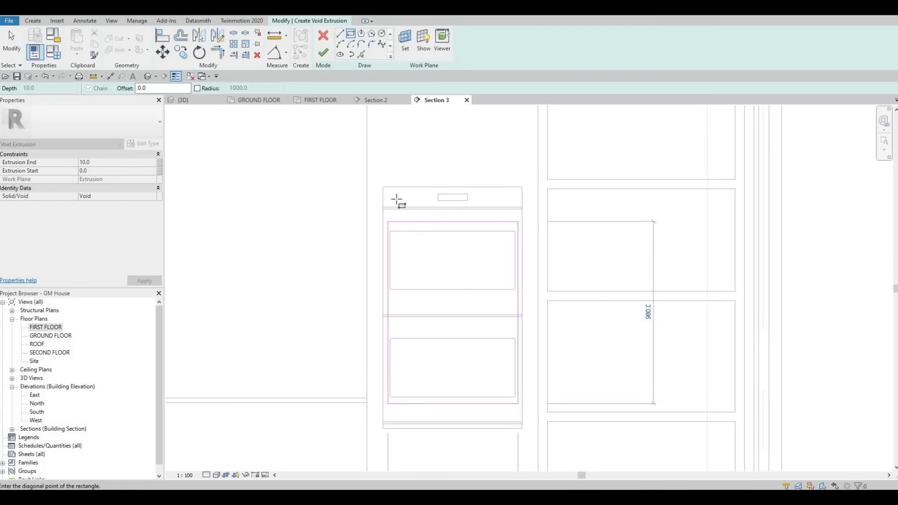
left_click(518, 403)
key("Escape")
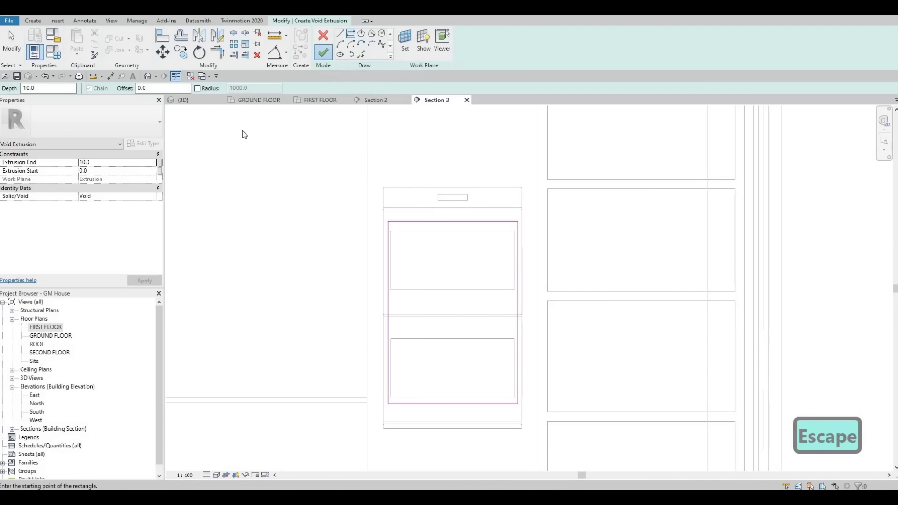
left_click(323, 52)
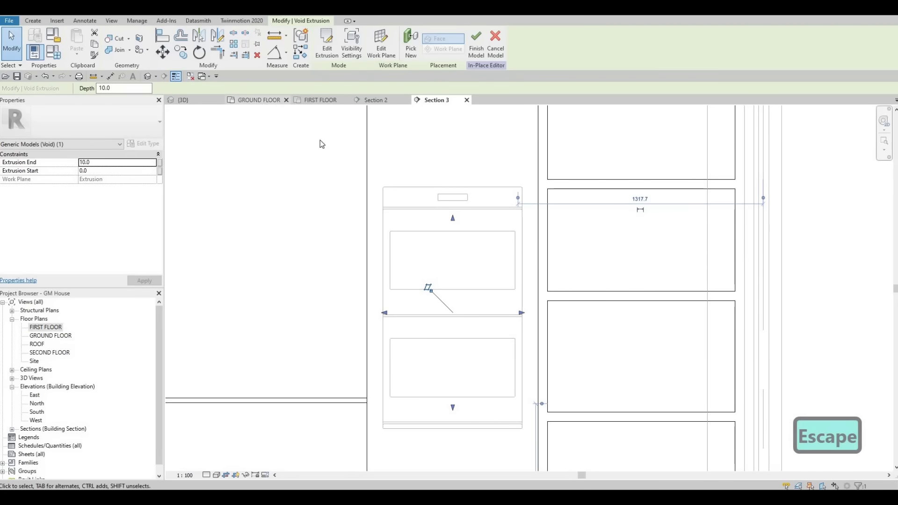
- On the GROUND FLOOR plan, stretch the void through the tall cabinet's depth, from -111.0 to 574.6 mm, and cut the cabinet with it
left_click(260, 101)
scroll(507, 278, "up", 8)
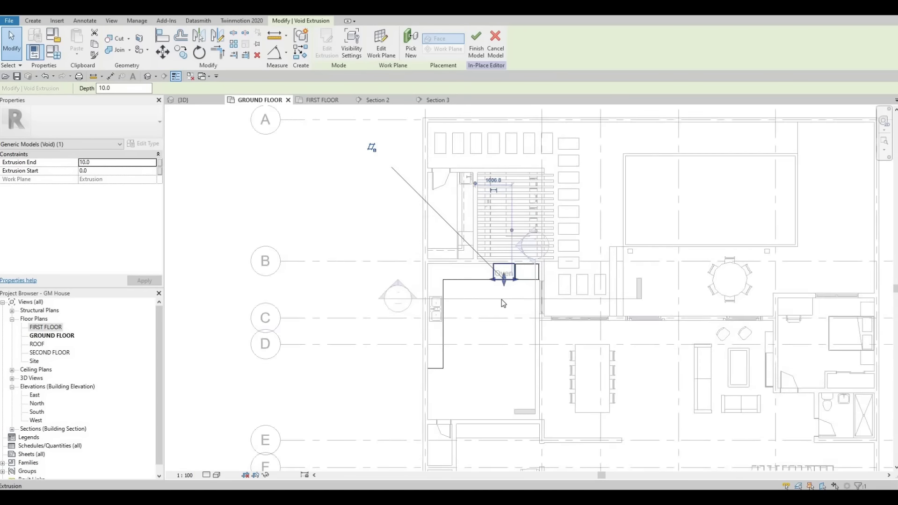
left_click_drag(502, 282, 503, 315)
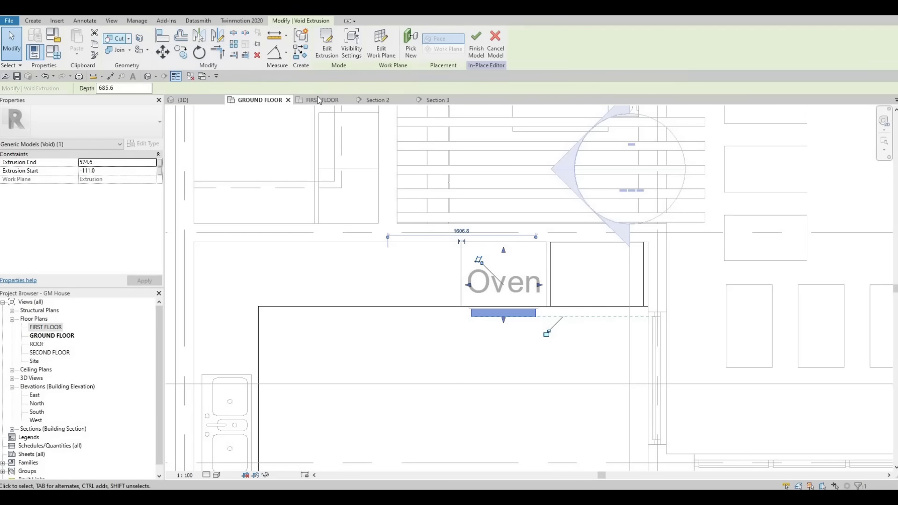
key("Escape")
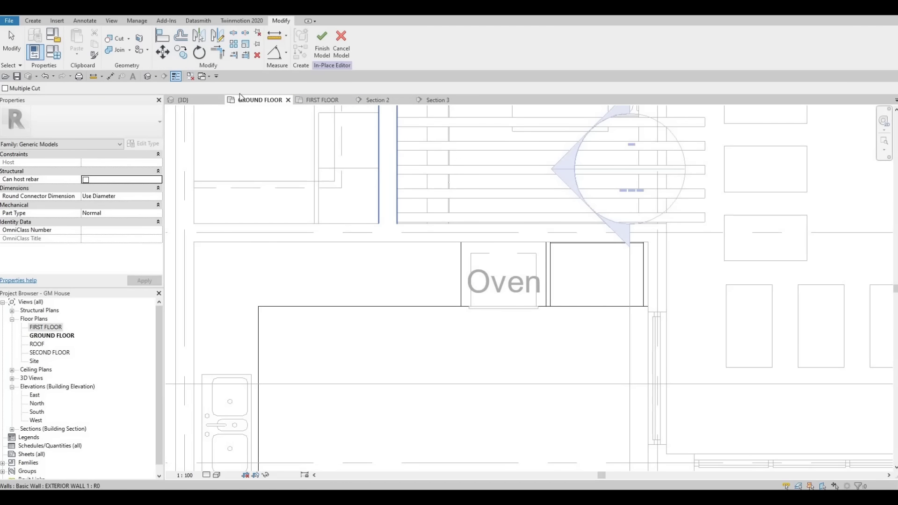
- Inspect the oven and tall cabinet in the 3D view and finish the in-place kitchen model
left_click(183, 99)
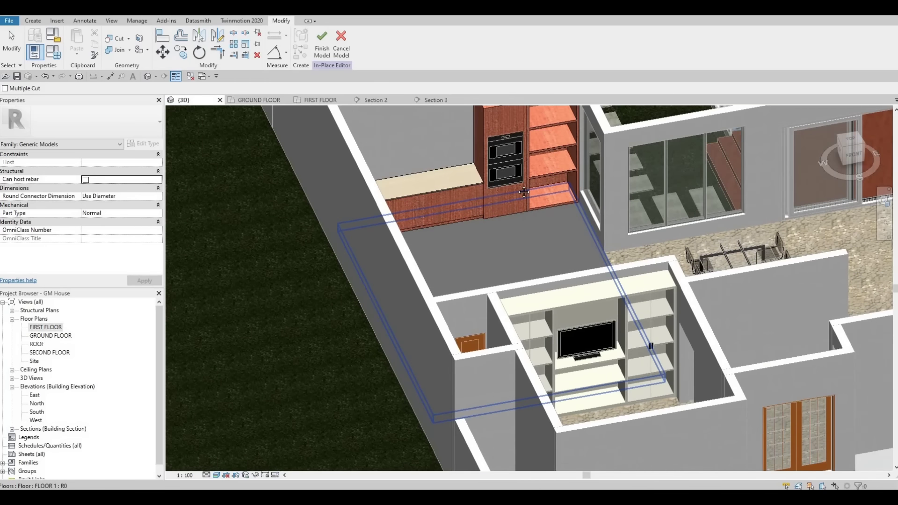
middle_click_drag(523, 192, 349, 127, "shift")
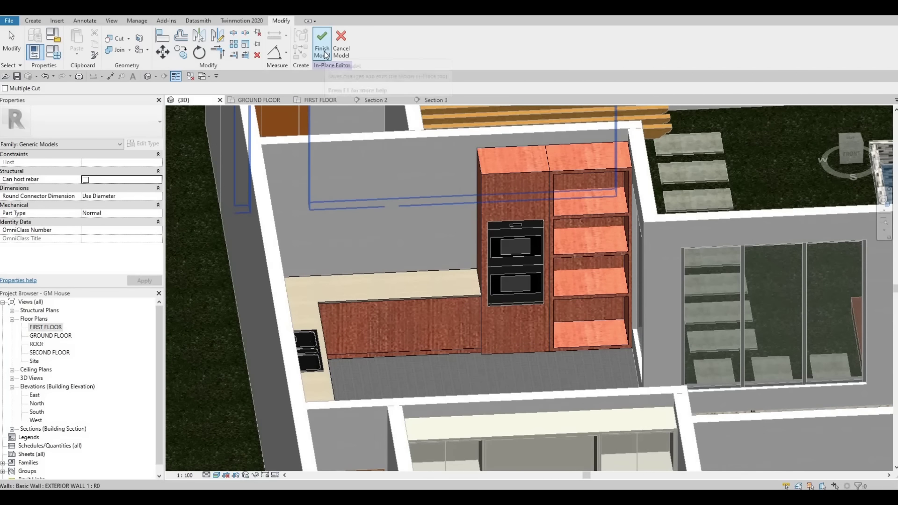
left_click(325, 55)
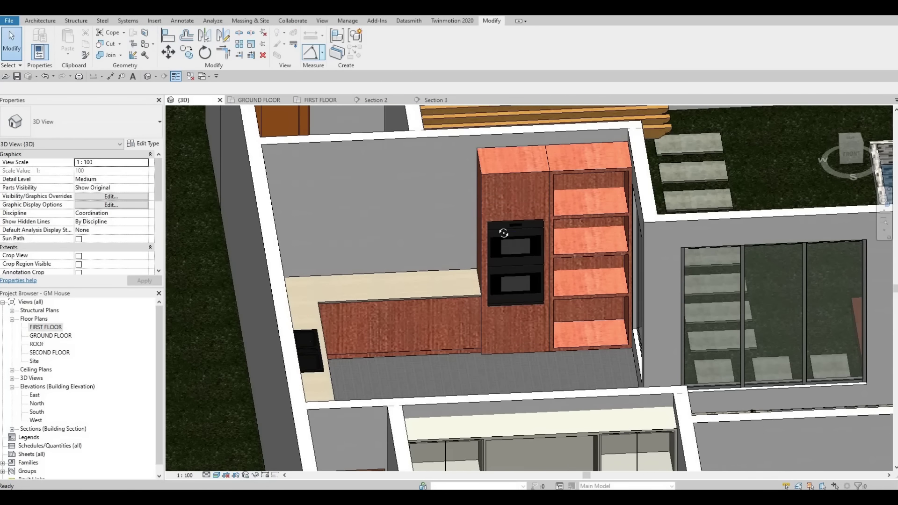
- Open the FIRST FLOOR plan view
middle_click_drag(467, 243, 356, 271, "shift")
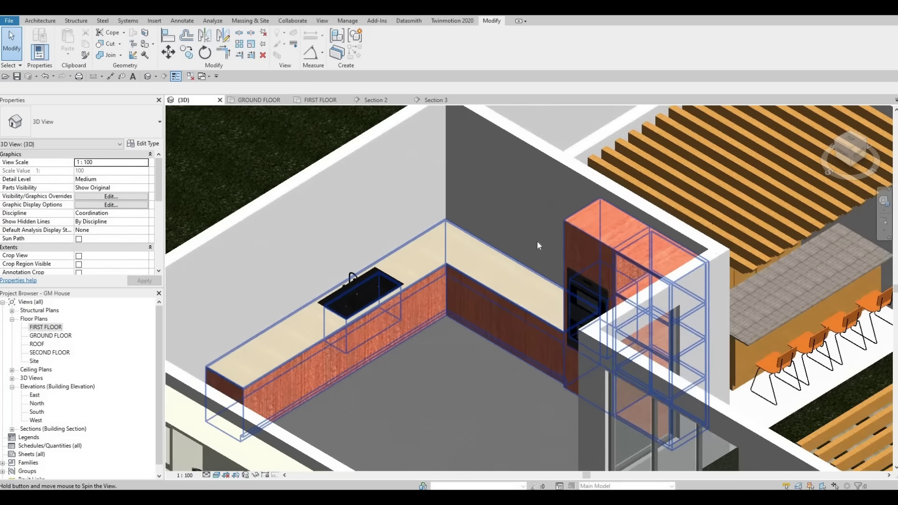
middle_click_drag(536, 241, 558, 352, "shift")
middle_click_drag(472, 271, 416, 306, "shift")
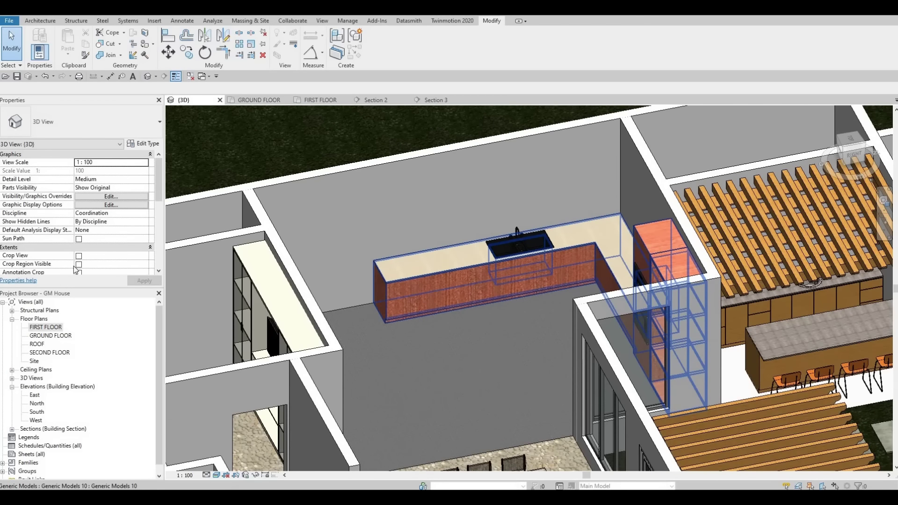
double_click(44, 328)
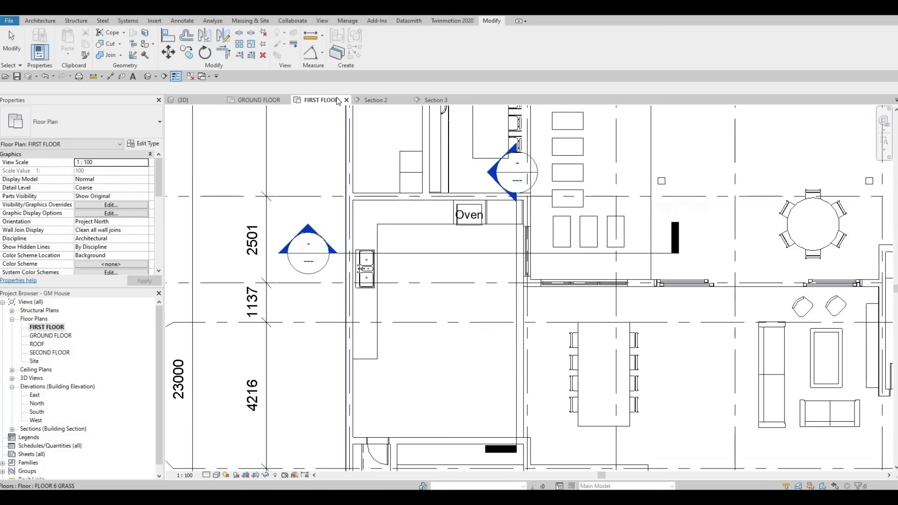
- Browse the High-End appliance families and load M_Freezer-Stainless_Steel_Door into the project
left_click(155, 21)
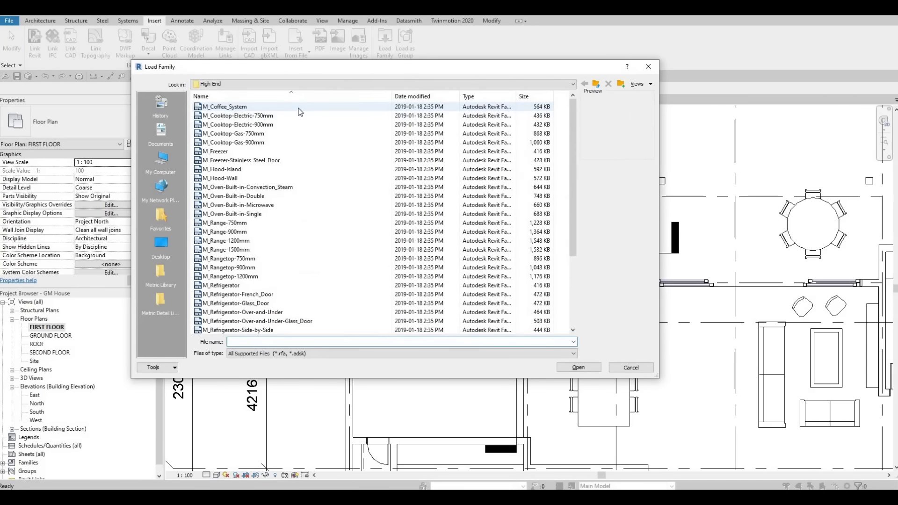
left_click(299, 115)
key("Down")
key("Down")
key("Down")
key("Down")
key("Down")
key("Down")
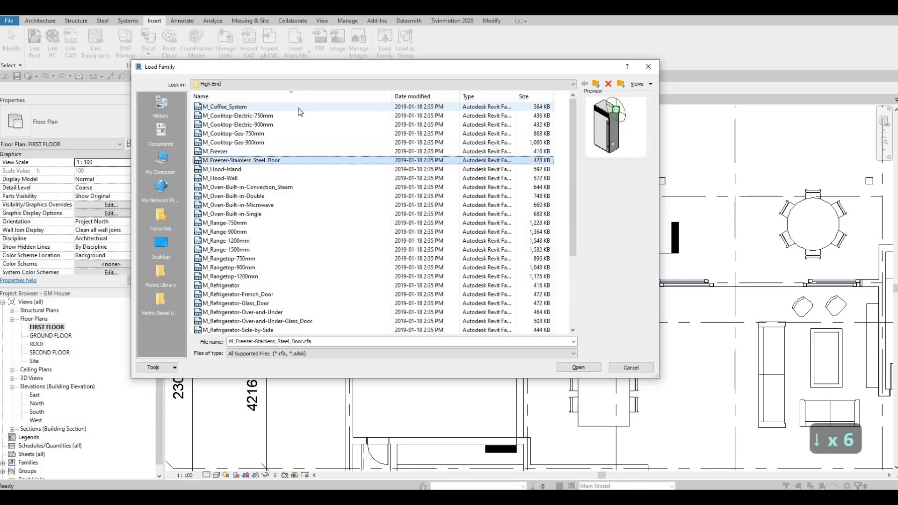
key("Down")
key("Down")
key("Down")
key("Down")
key("Down")
key("Down")
key("Down")
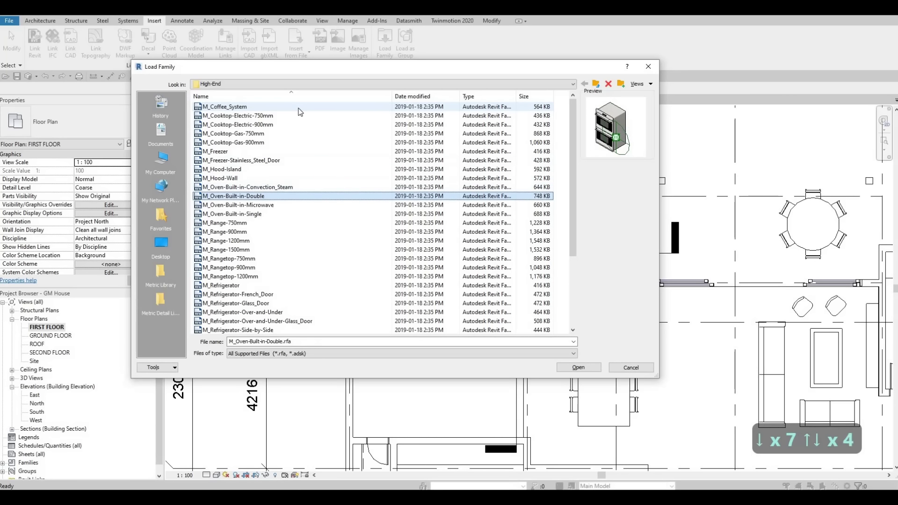
key("Down")
key("Down")
key("Down")
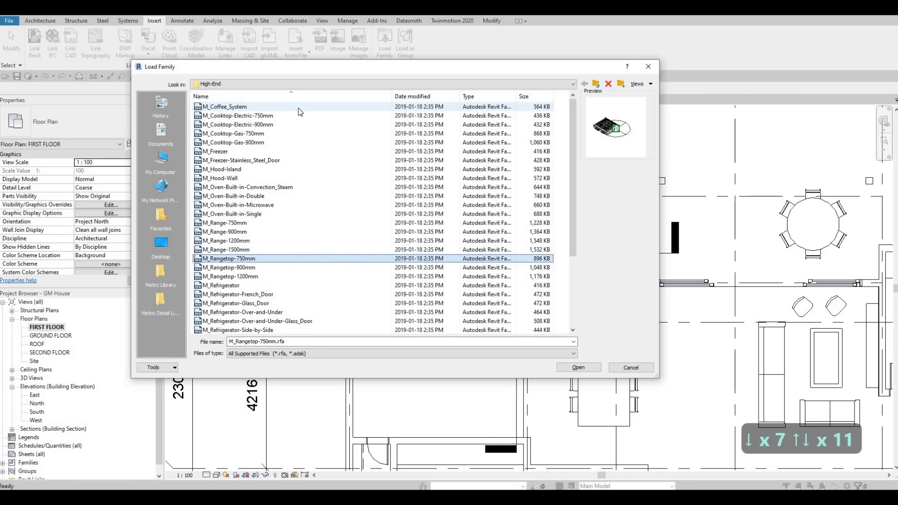
key("Up")
key("Up")
key("Up")
key("Up")
key("Up")
key("Up")
key("Up")
key("Up")
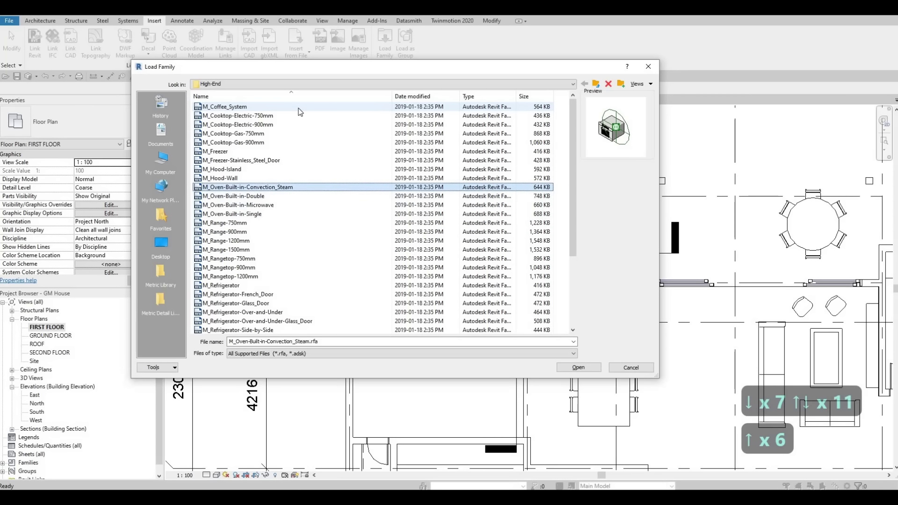
key("Up")
key("Up")
key("Up")
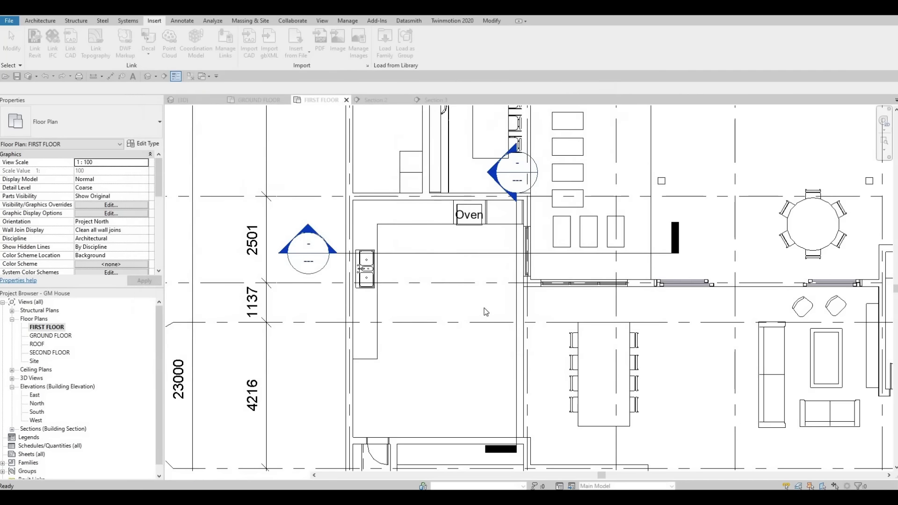
- Place the 900mm LH stainless steel door freezer against the kitchen's exterior wall, rotated to face the room beside the countertop's end
key("c")
key("m")
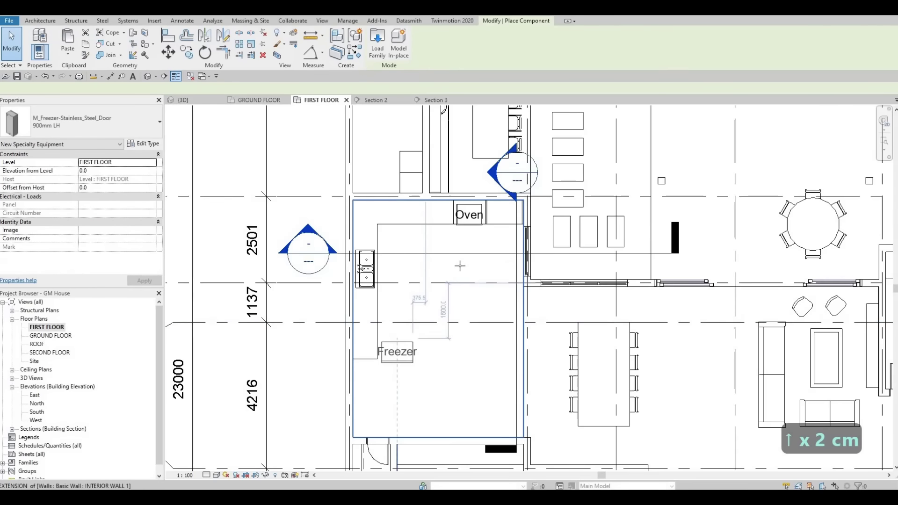
scroll(460, 252, "down", 2)
key("space")
scroll(421, 264, "up", 4)
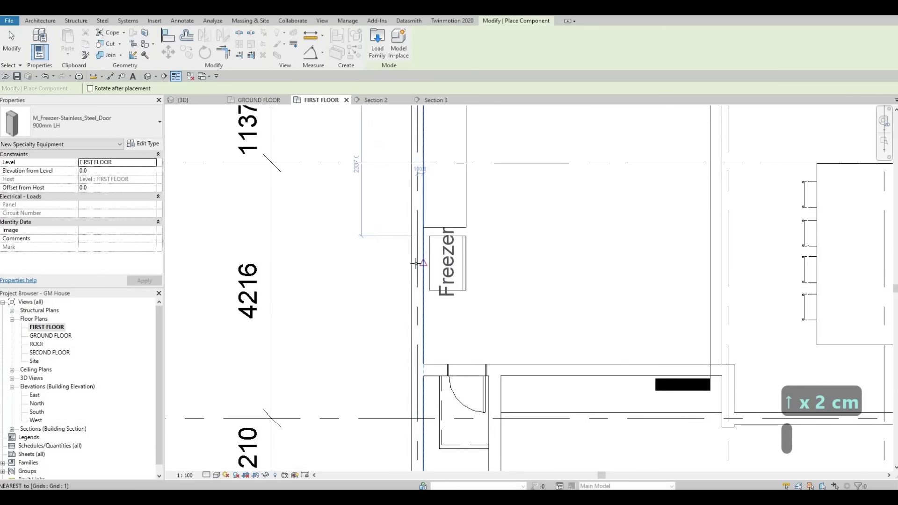
left_click(501, 228)
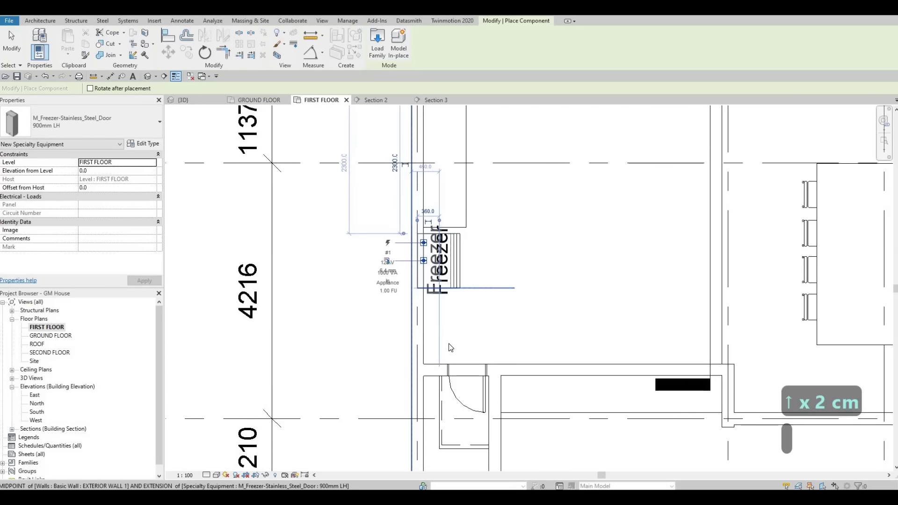
scroll(463, 346, "down", 3)
key("Escape")
key("Escape")
- Turn off Show Label in the type properties of the built-in double oven
scroll(433, 186, "up", 3)
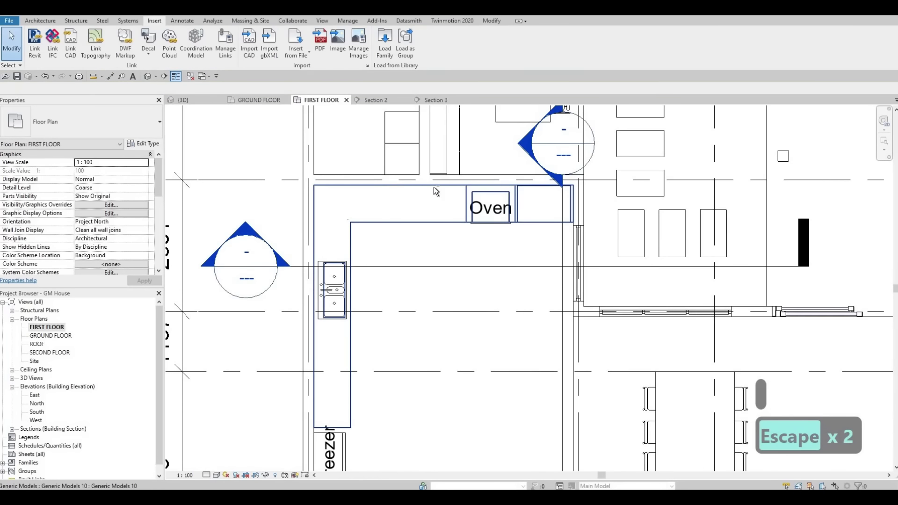
key("Tab")
left_click(500, 211)
key("Escape")
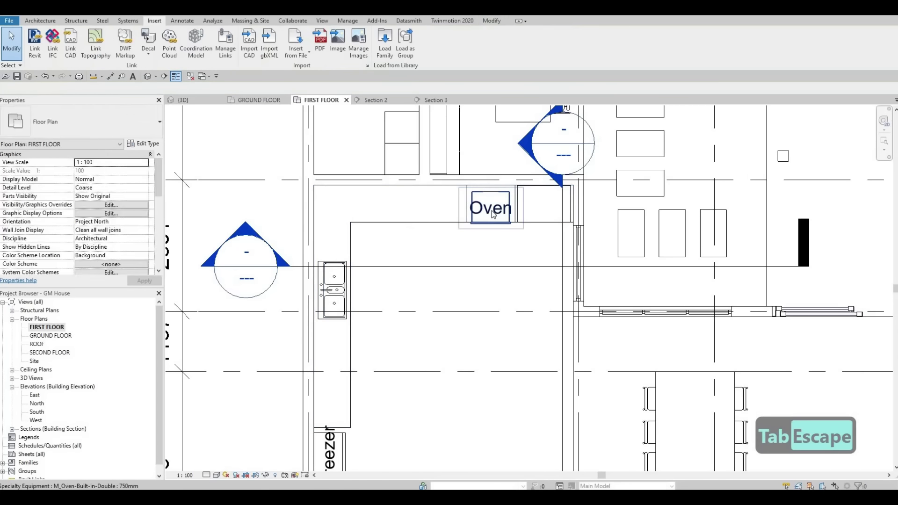
left_click(489, 214)
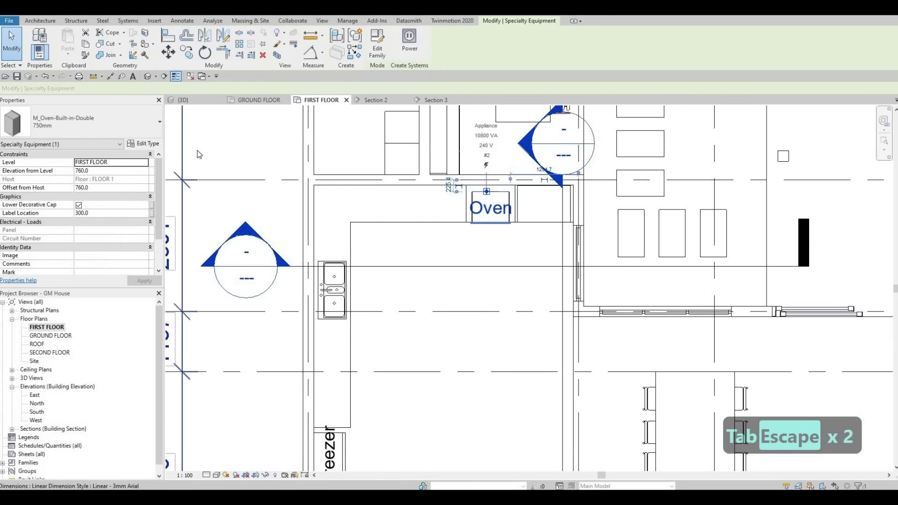
double_click(459, 189)
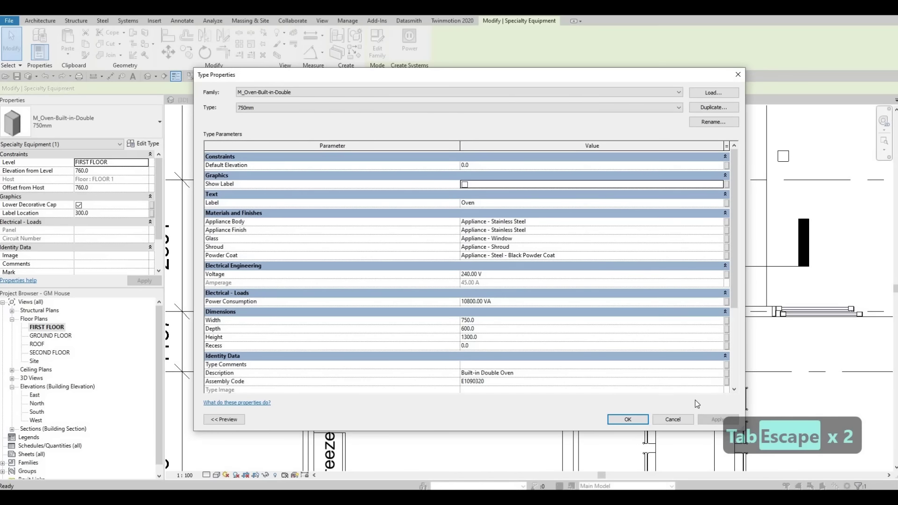
left_click(628, 419)
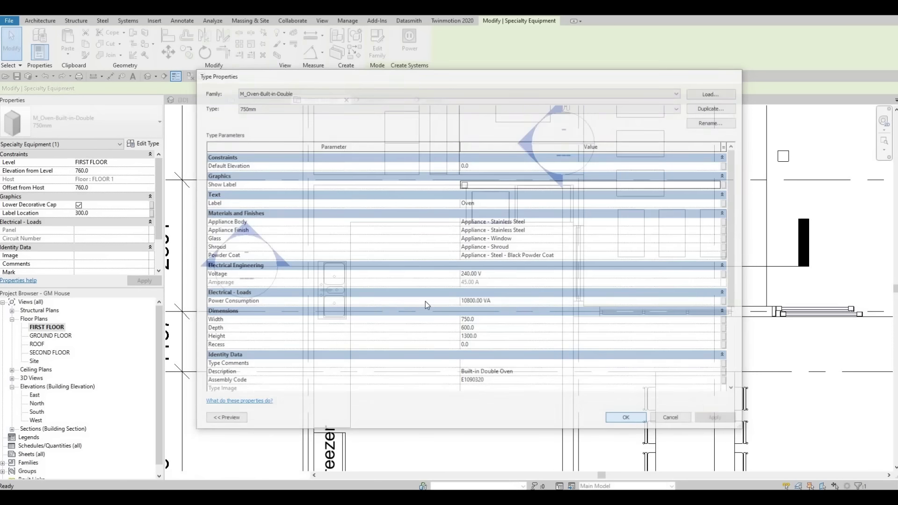
middle_click_drag(425, 302, 471, 168)
key("Escape")
- Turn off Show Label in the type properties of the stainless steel door freezer
left_click(320, 261)
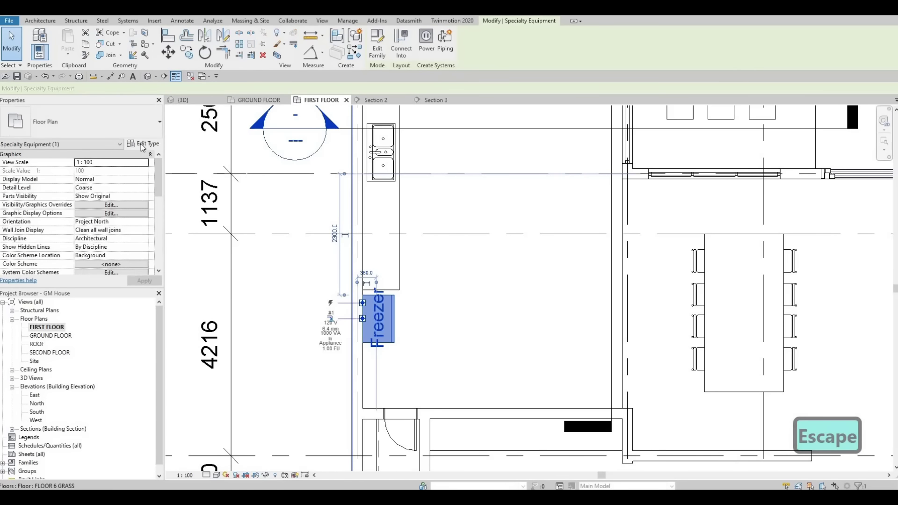
double_click(412, 181)
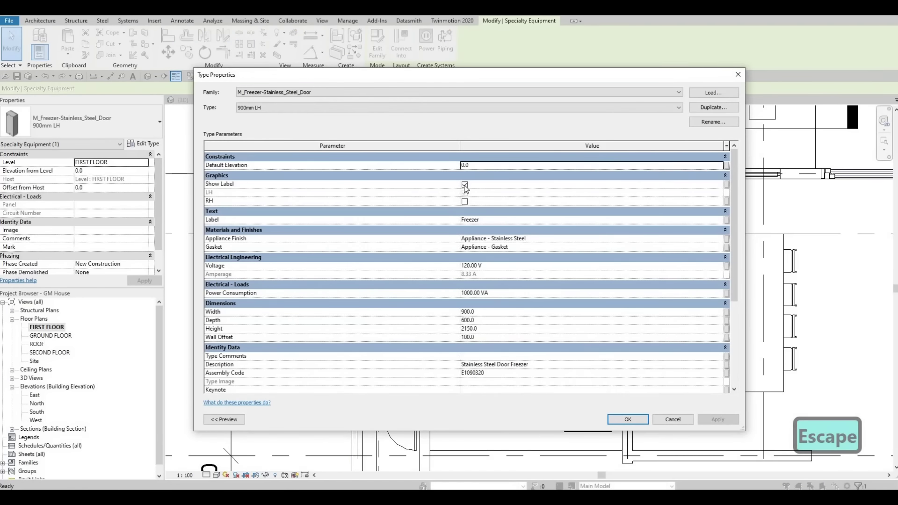
left_click(468, 187)
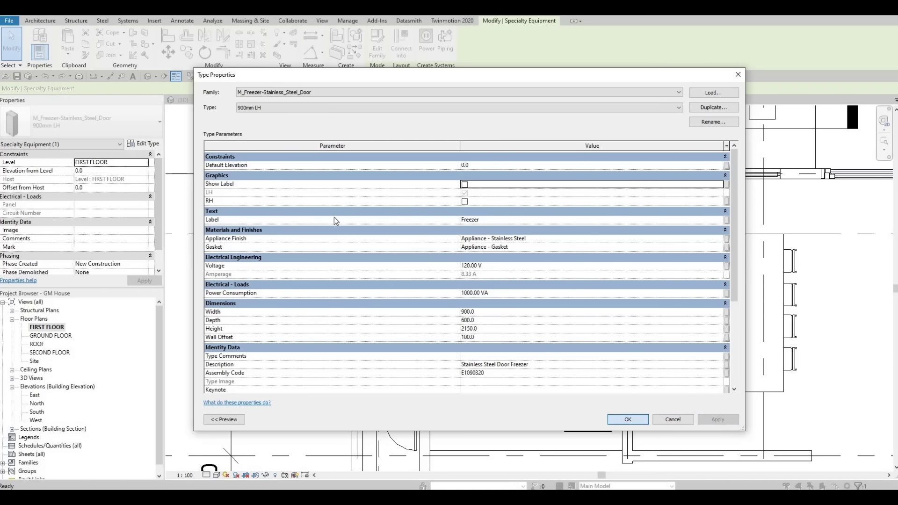
key("Escape")
key("Escape")
- Nudge the freezer slightly away from the exterior wall and from the end of the kitchen countertop
scroll(430, 337, "down", 2)
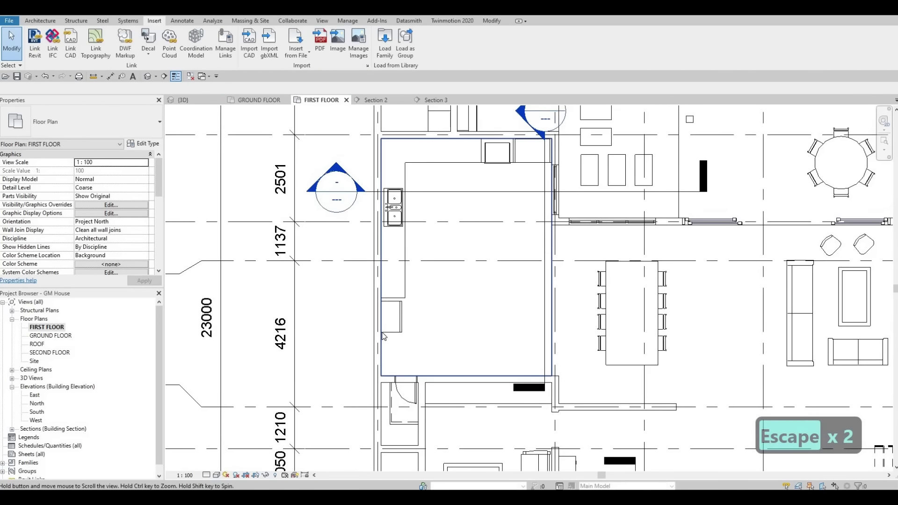
scroll(374, 333, "up", 2)
left_click(364, 330)
key("Right")
key("Right")
key("Right")
key("Right")
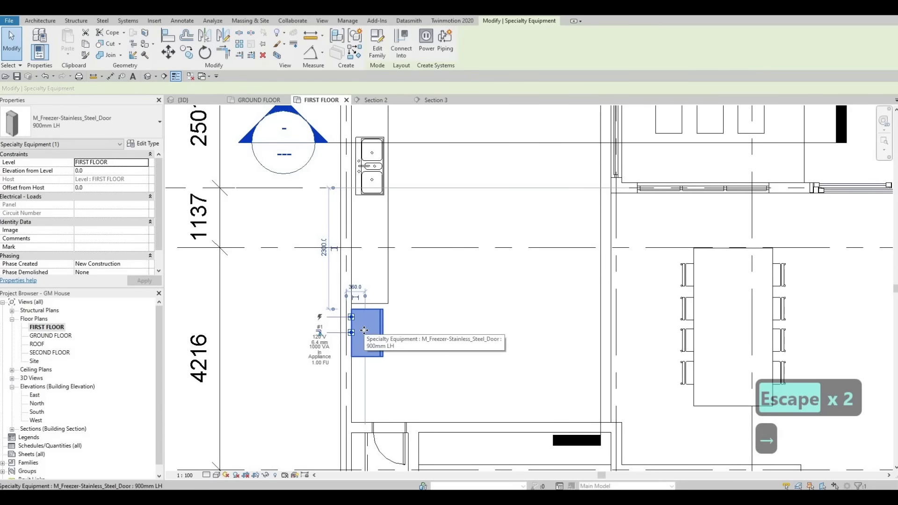
key("Down")
key("Down")
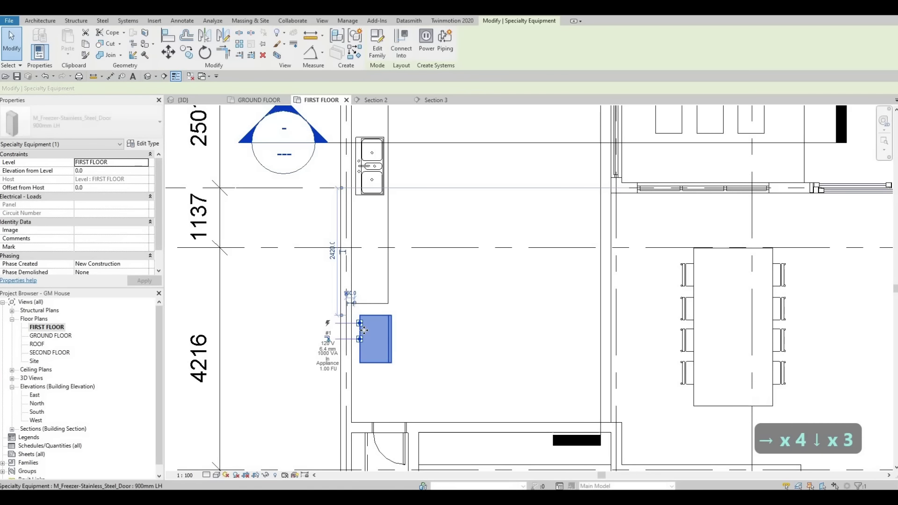
key("Left")
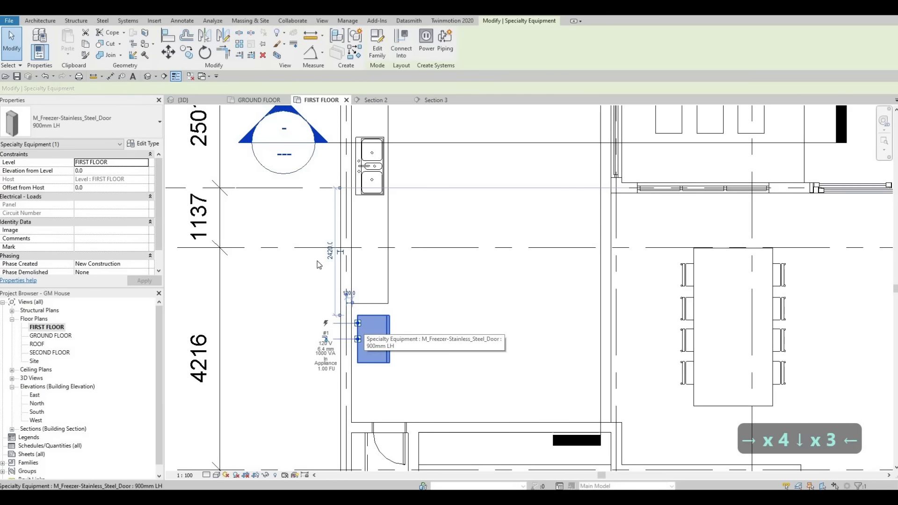
key("Escape")
key("Escape")
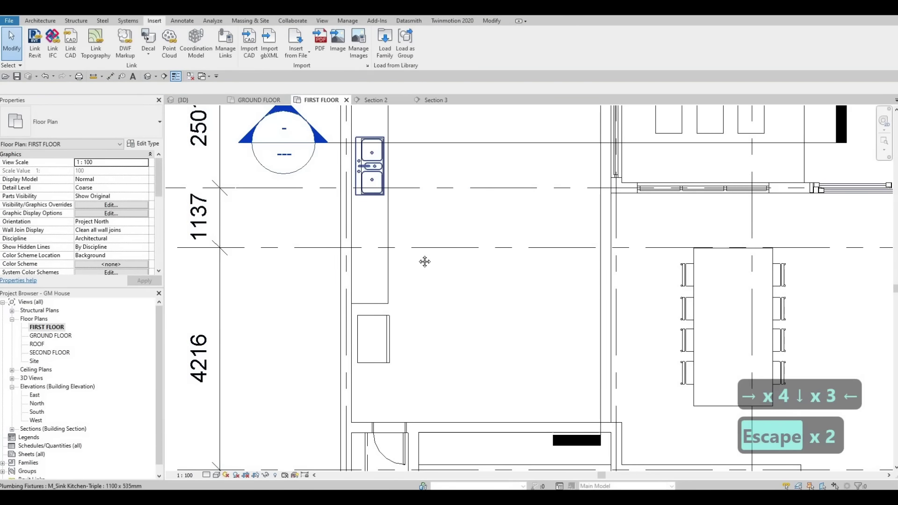
- Open the Section 2 view that looks at the freezer and the sink counter
scroll(425, 261, "down", 5)
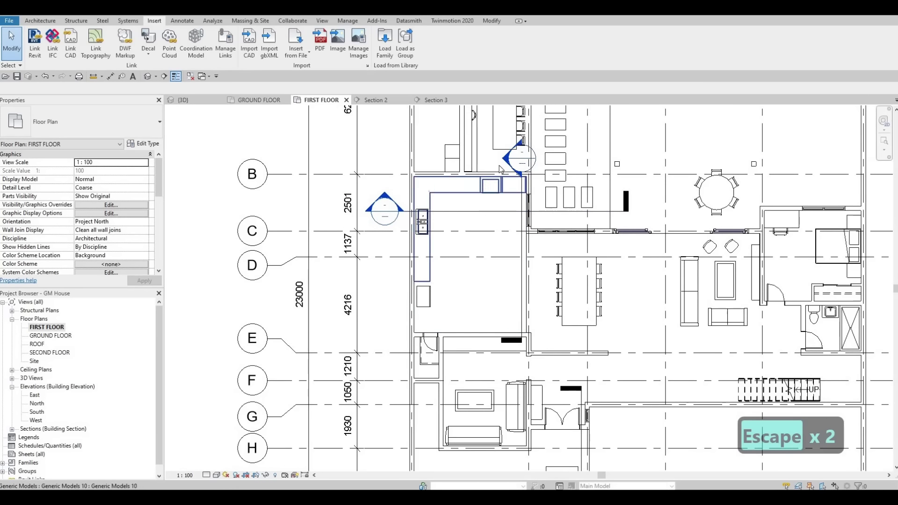
key("Escape")
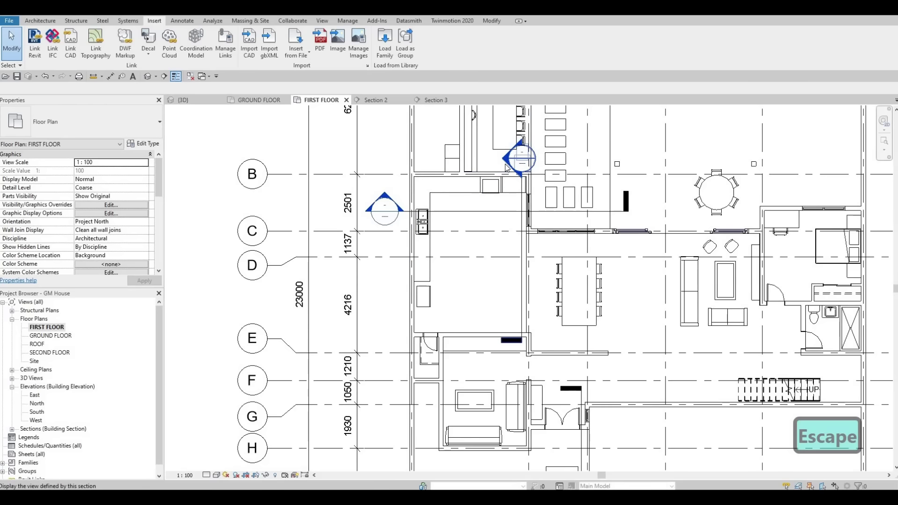
double_click(434, 205)
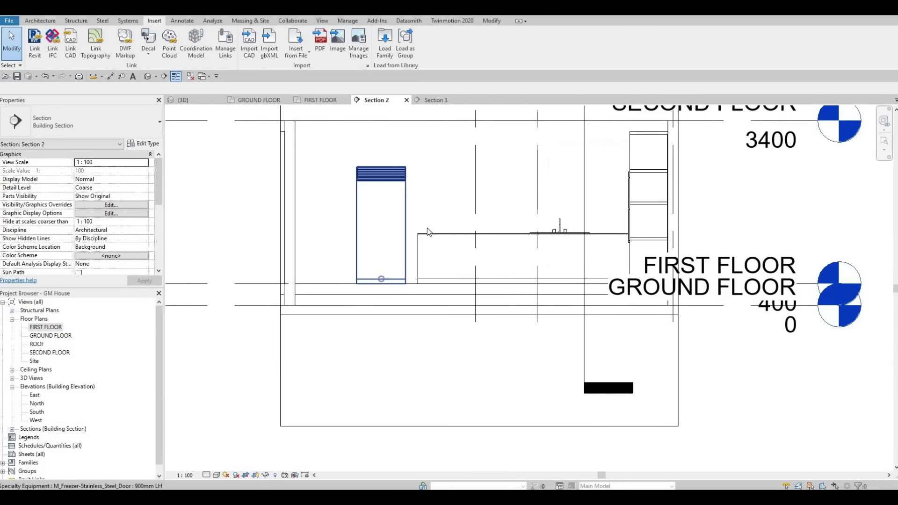
key("Escape")
key("Escape")
- Edit the kitchen cabinetry in place and start an extrusion on the plane of the exterior wall behind the freezer
scroll(426, 226, "up", 2)
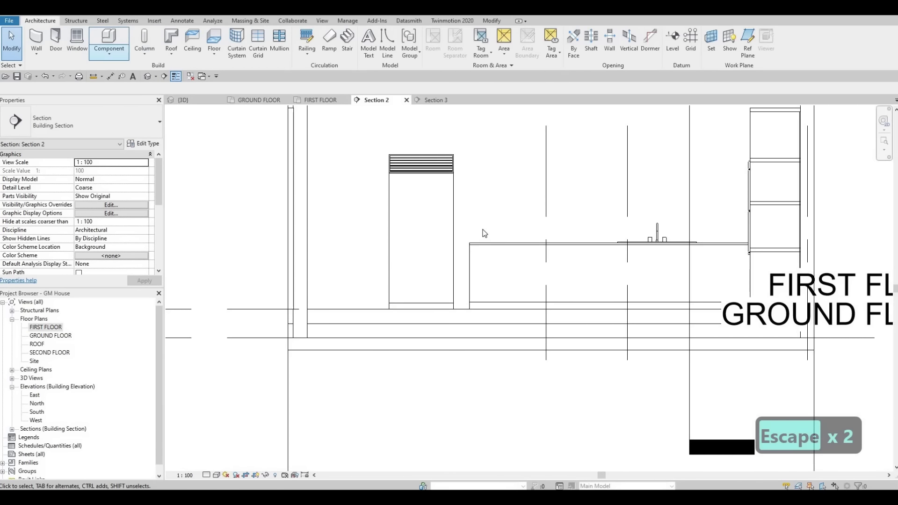
left_click(481, 247)
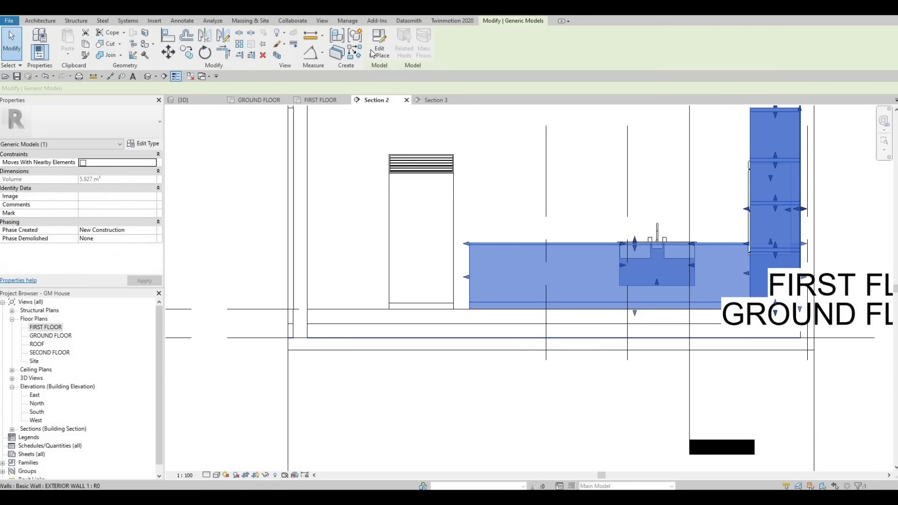
left_click(378, 49)
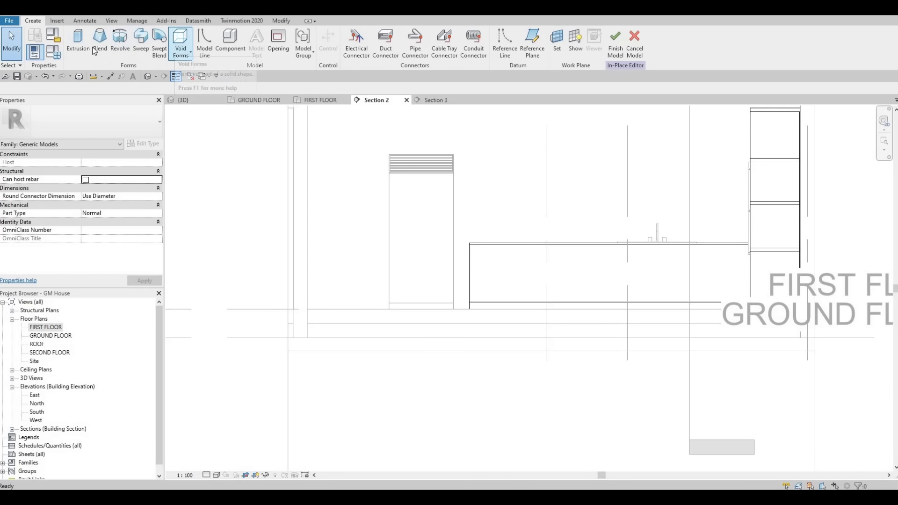
left_click(78, 42)
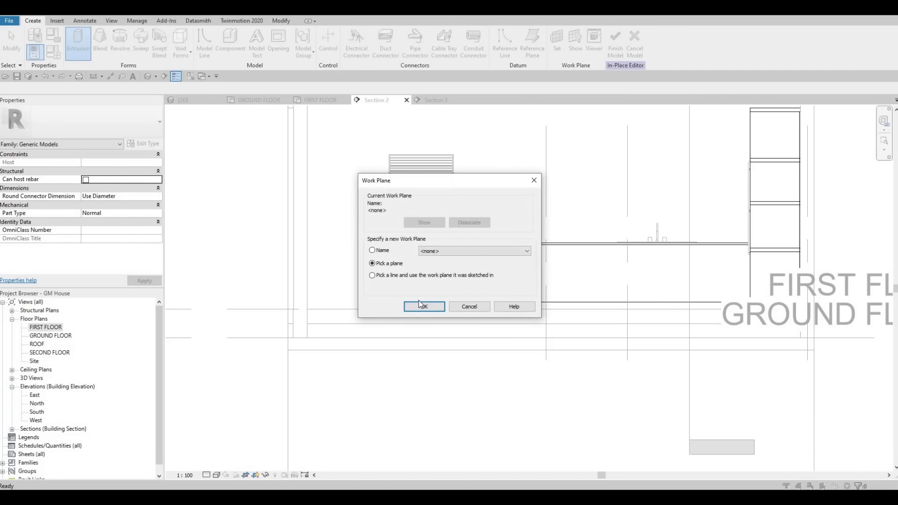
key("Return")
scroll(467, 205, "up", 2)
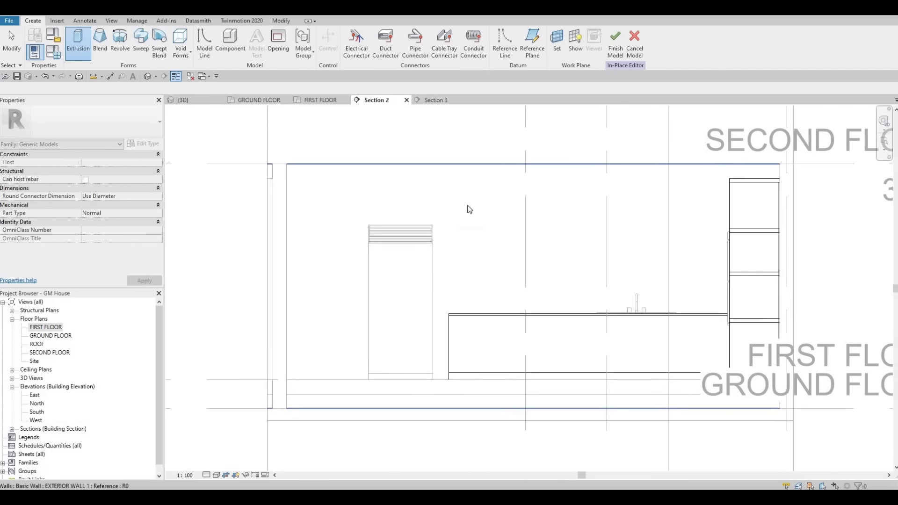
left_click(265, 117)
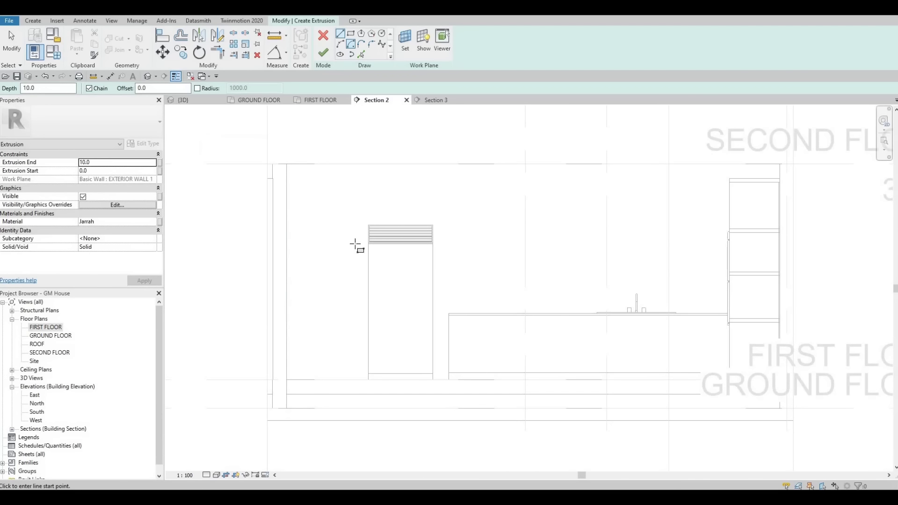
- Sketch a rectangle about 1300 mm wide and 2900 mm high around the freezer, starting from the floor line
key("Escape")
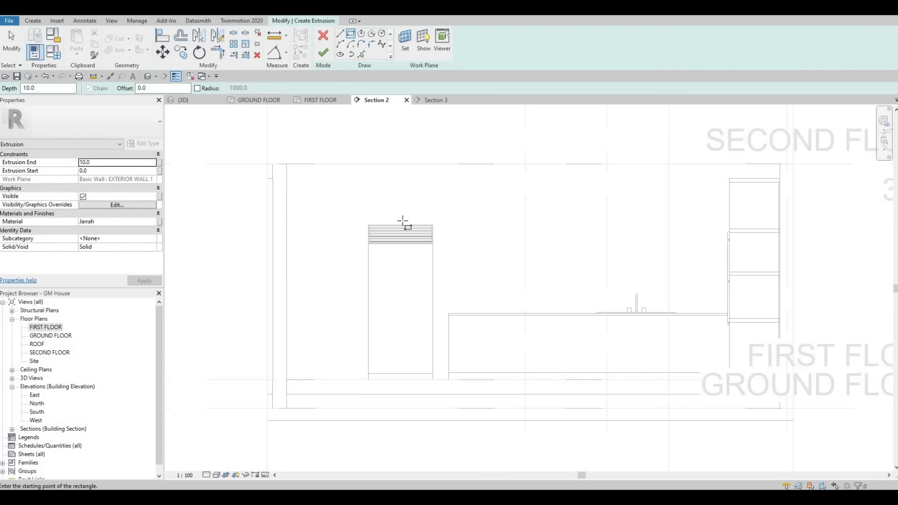
left_click(356, 379)
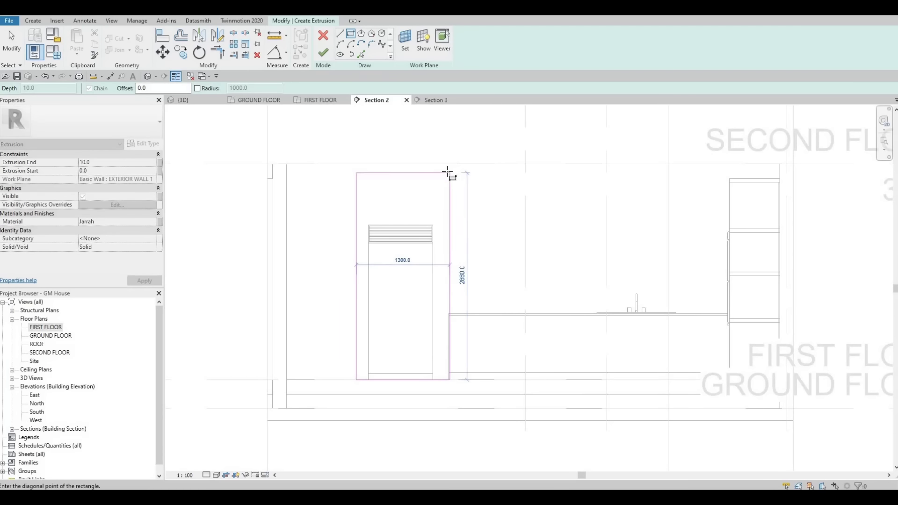
left_click(427, 283)
scroll(427, 281, "up", 2)
key("Escape")
key("Escape")
key("Escape")
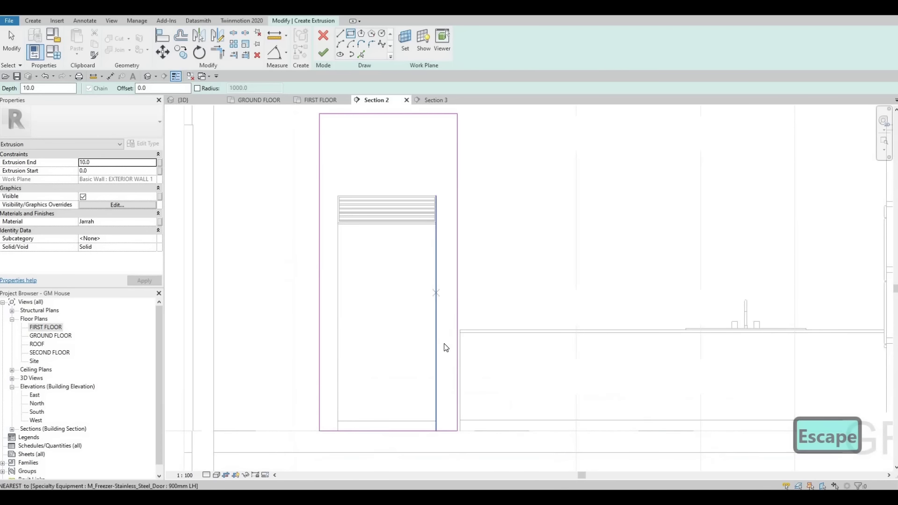
- Align the rectangle's side nearest the sink counter with the end face of the counter
key("a")
key("l")
left_click(459, 363)
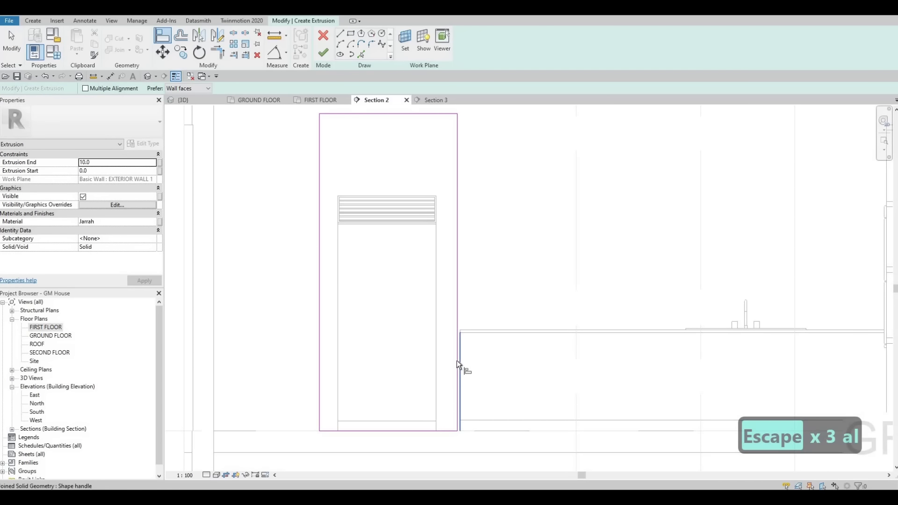
left_click(457, 360)
scroll(372, 291, "down", 2)
key("Escape")
key("Escape")
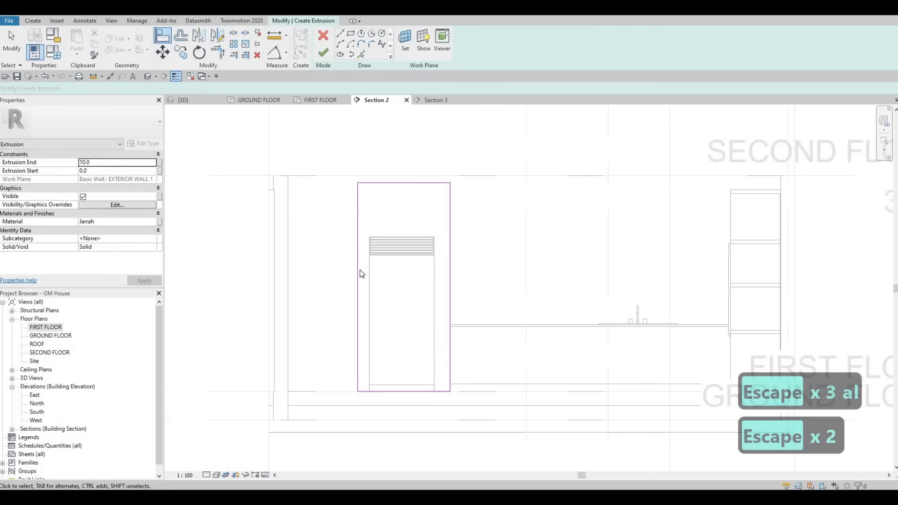
- Nudge the rectangle's opposite vertical side three increments outward, away from the freezer
left_click(358, 273)
key("Left")
key("Left")
key("Left")
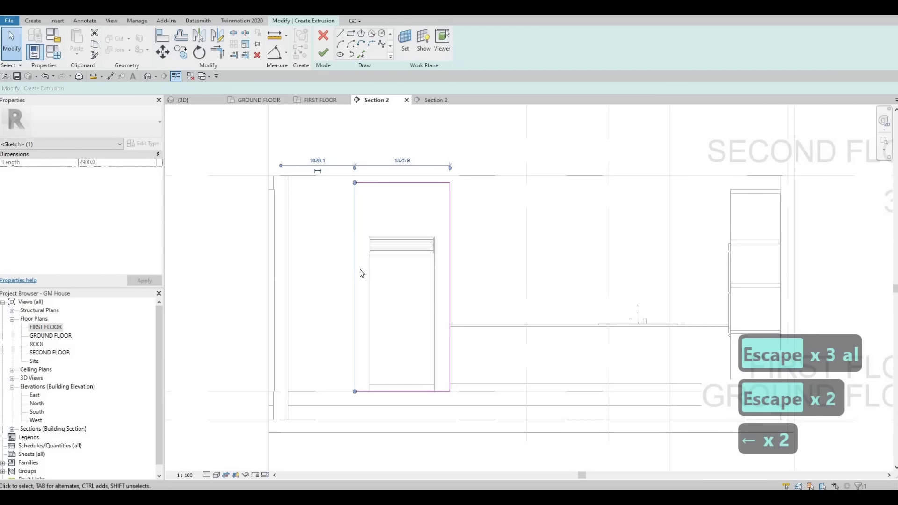
key("Escape")
key("Escape")
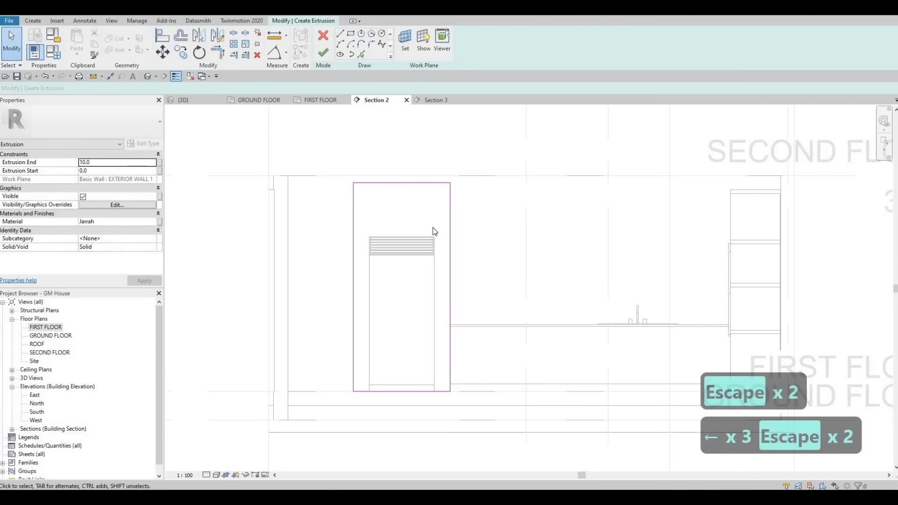
- Set the height of the outer rectangle to 2800 mm
left_click(437, 182)
left_click(463, 283)
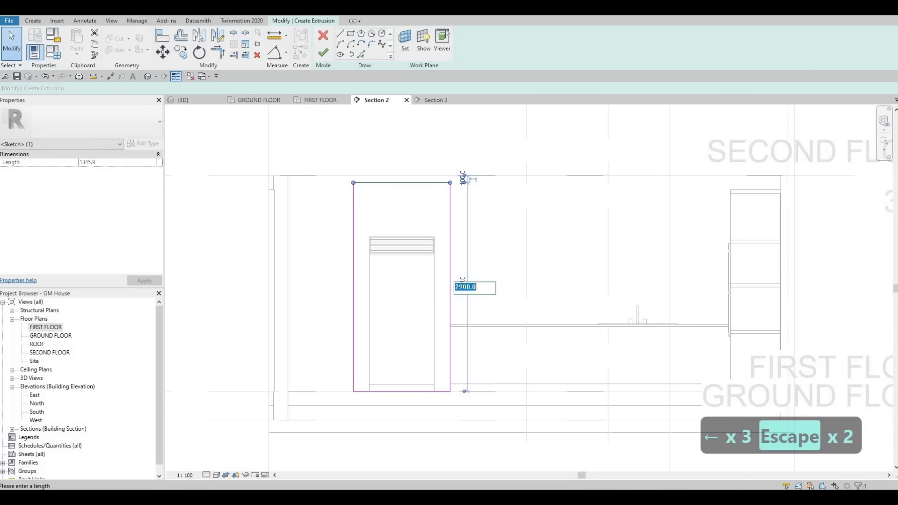
type("2")
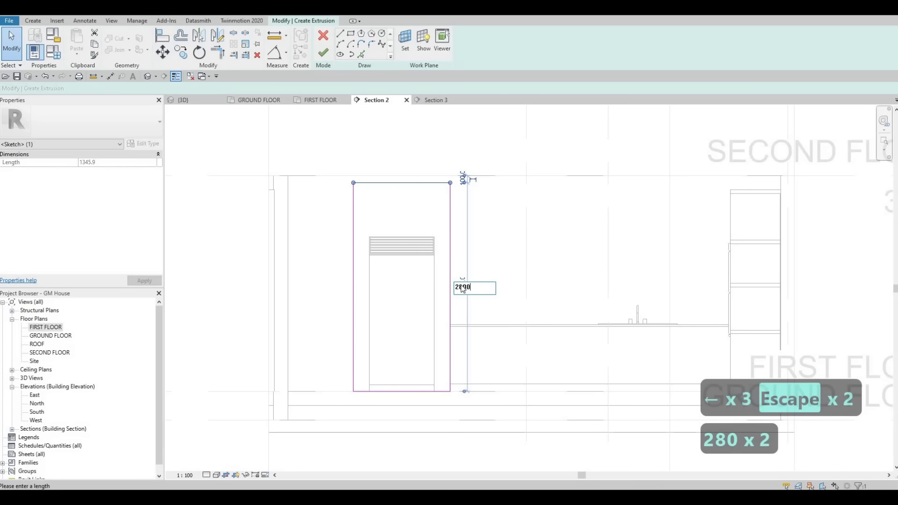
type("800")
key("Return")
key("Escape")
key("Escape")
key("Escape")
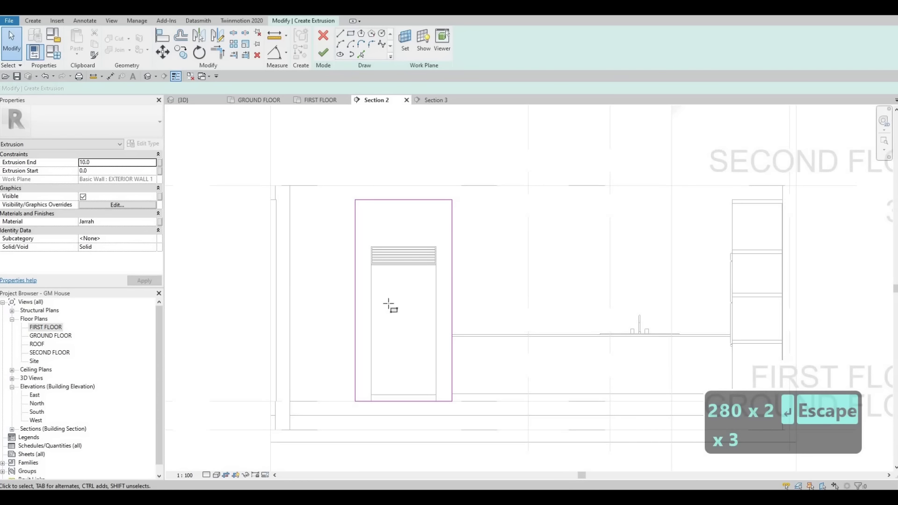
- Sketch an inner rectangle of 900 by 2150 mm tracing the freezer's outline
scroll(366, 420, "up", 5)
left_click(359, 436)
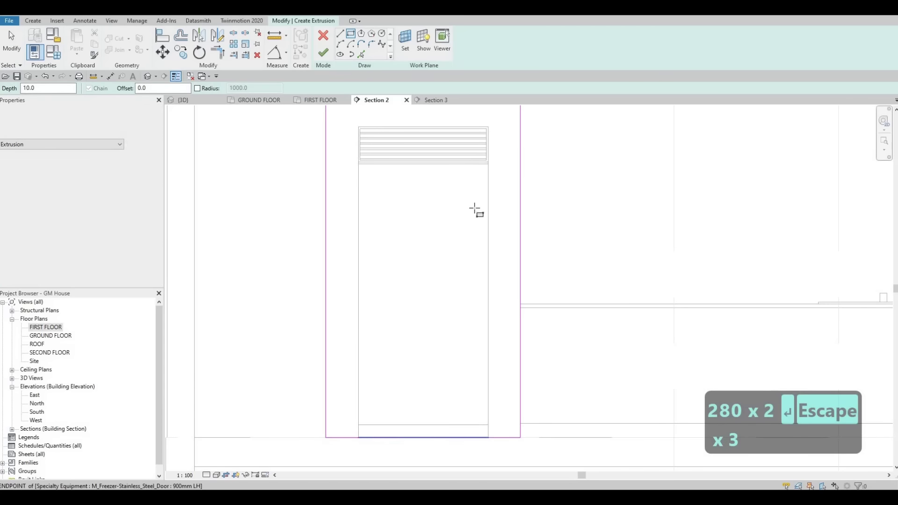
scroll(442, 261, "down", 2)
left_click(478, 159)
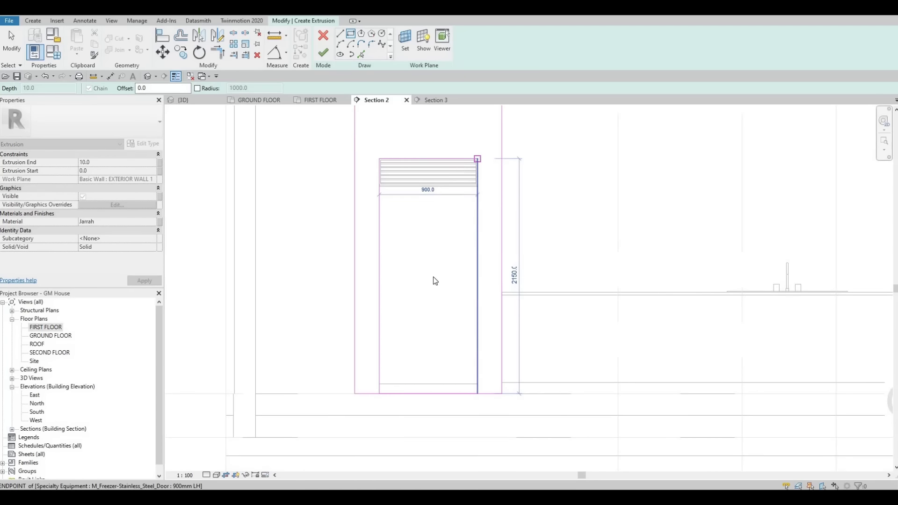
key("Escape")
key("Escape")
key("Escape")
- Open the profile beneath the freezer by deleting the inner bottom line and splitting and trimming the outer one, and finish the extrusion sketch
left_click(428, 394)
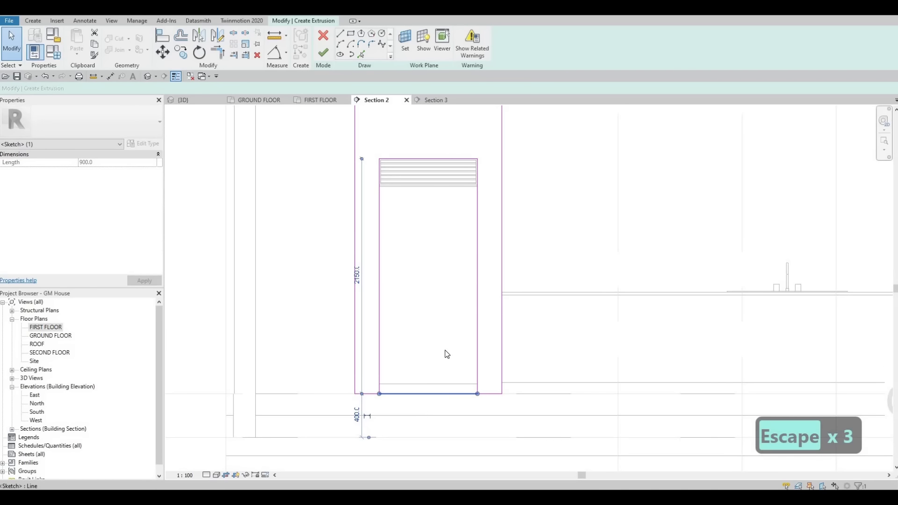
key("Delete")
key("s")
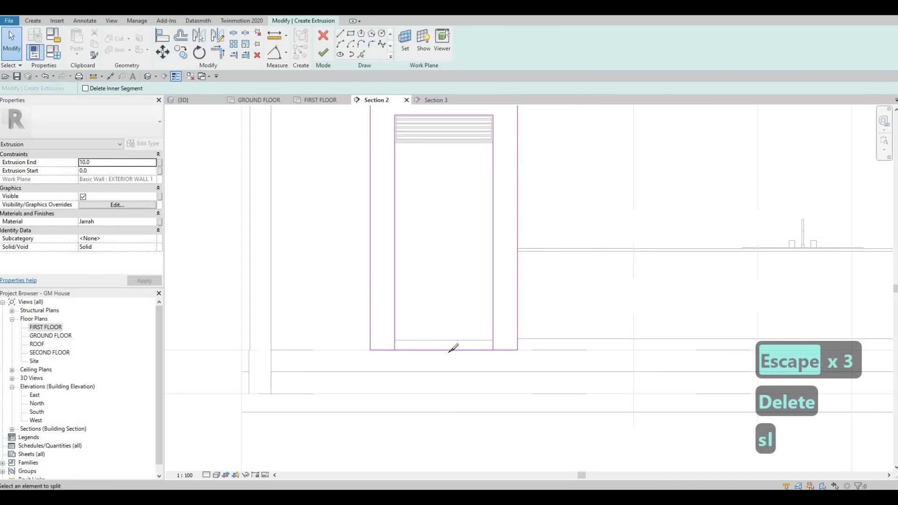
left_click(448, 350)
key("t")
key("r")
left_click(394, 344)
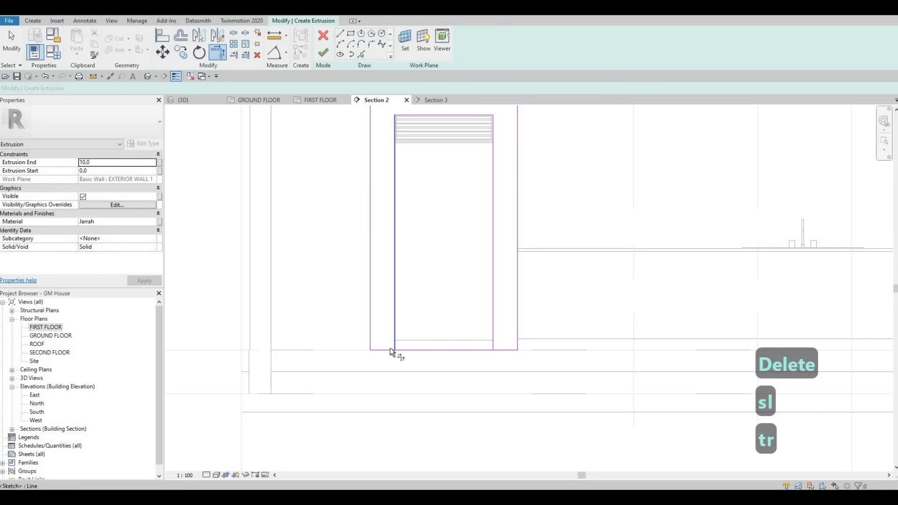
left_click(390, 350)
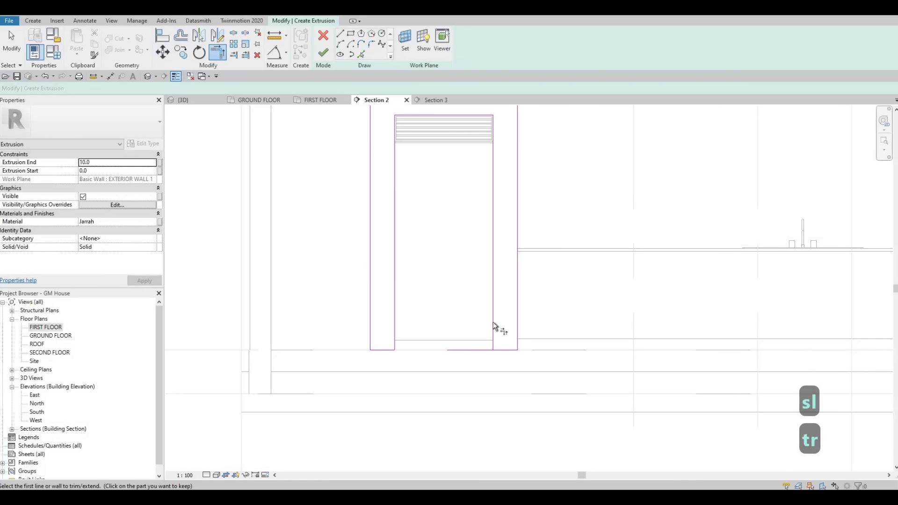
left_click(493, 322)
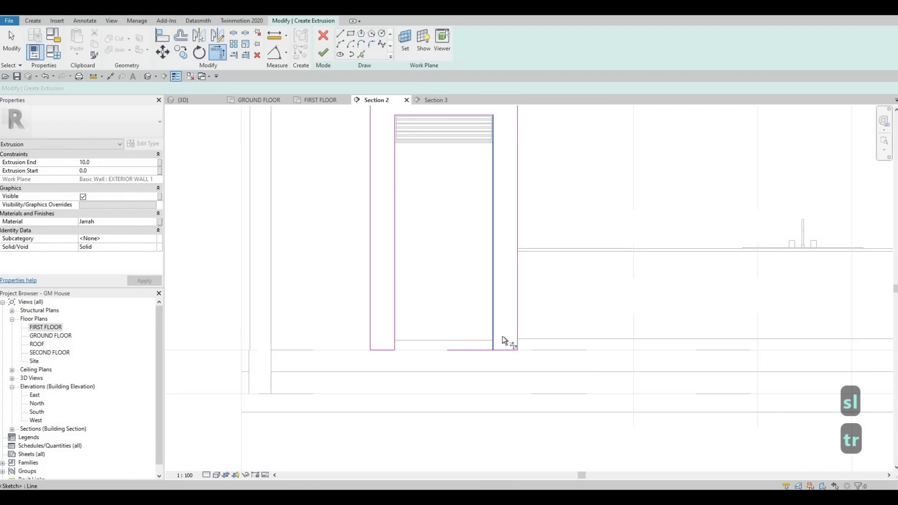
left_click(323, 55)
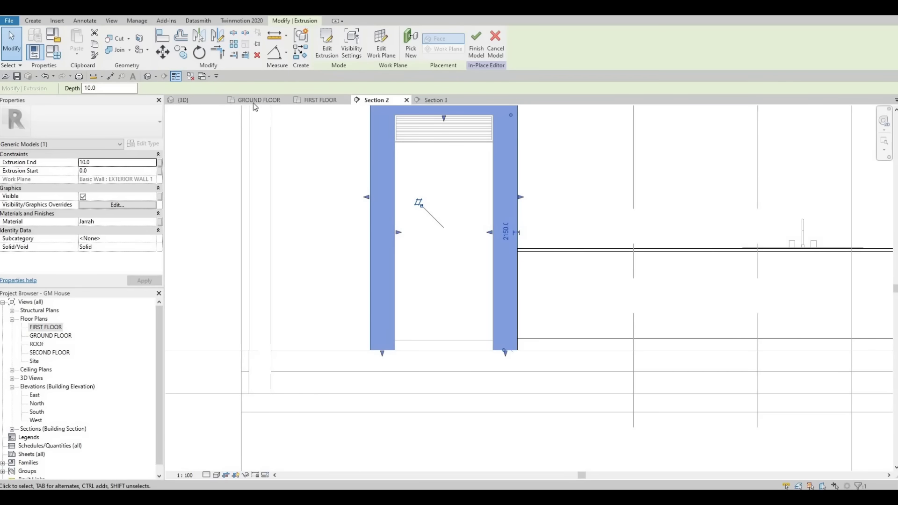
- In the FIRST FLOOR plan, stretch the freezer surround's depth flush with the countertop's front edge and finish the in-place model
left_click(314, 100)
scroll(421, 274, "down", 3)
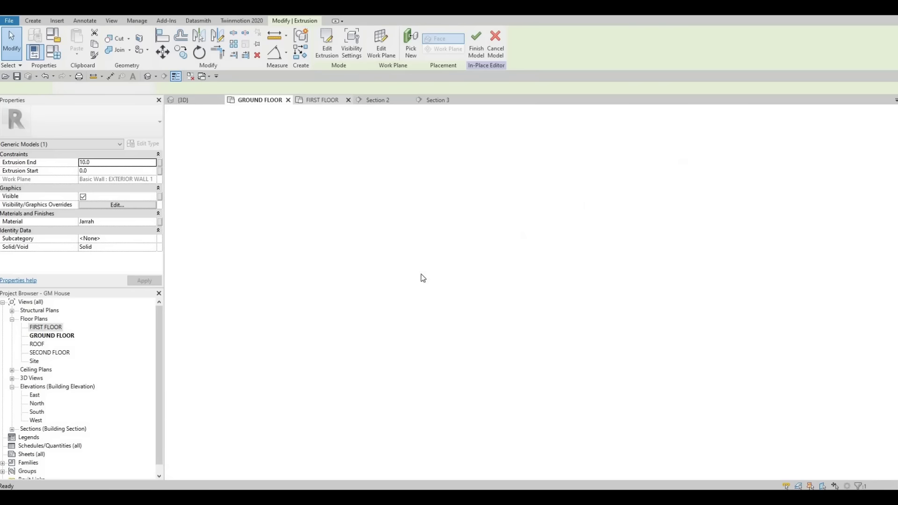
scroll(401, 303, "up", 3)
scroll(416, 299, "up", 2)
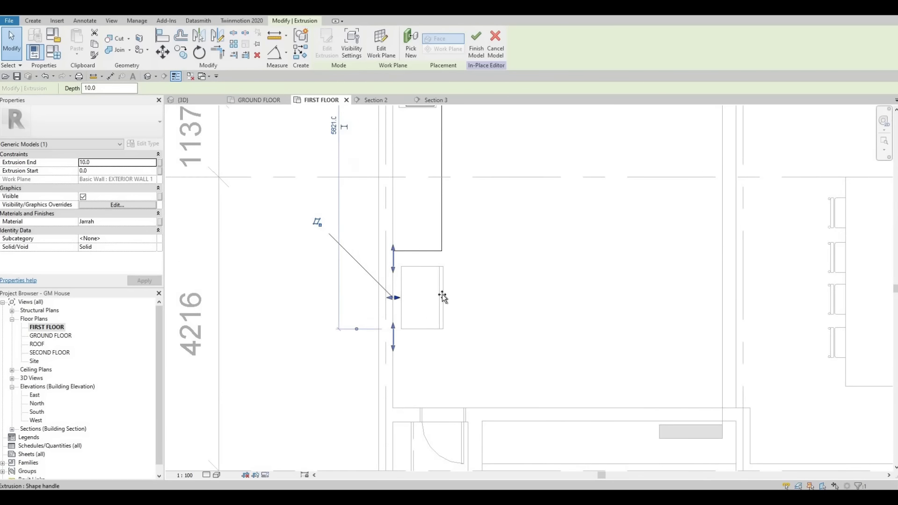
left_click_drag(443, 296, 440, 297)
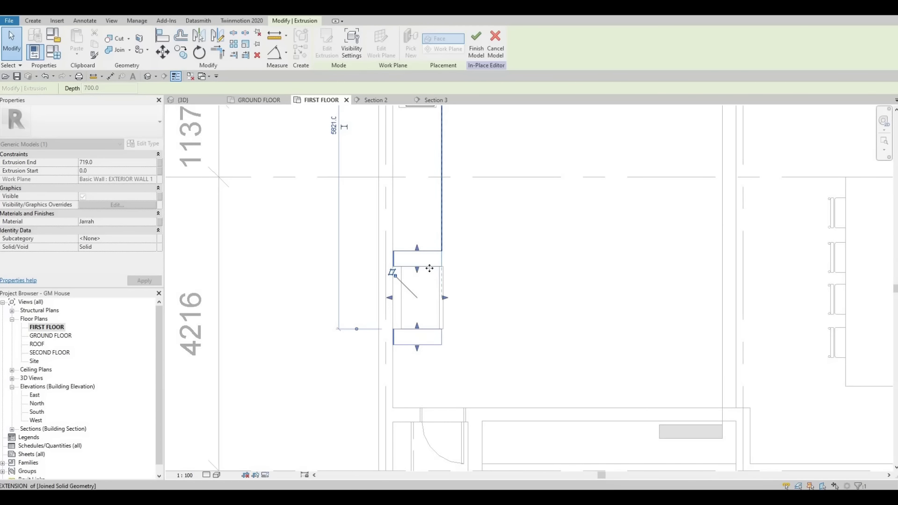
scroll(429, 269, "up", 2)
key("Escape")
key("Escape")
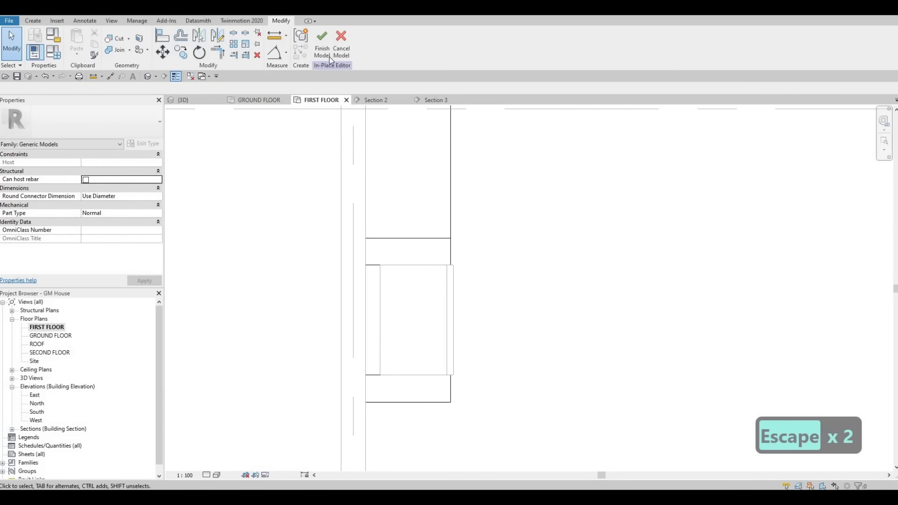
left_click(329, 57)
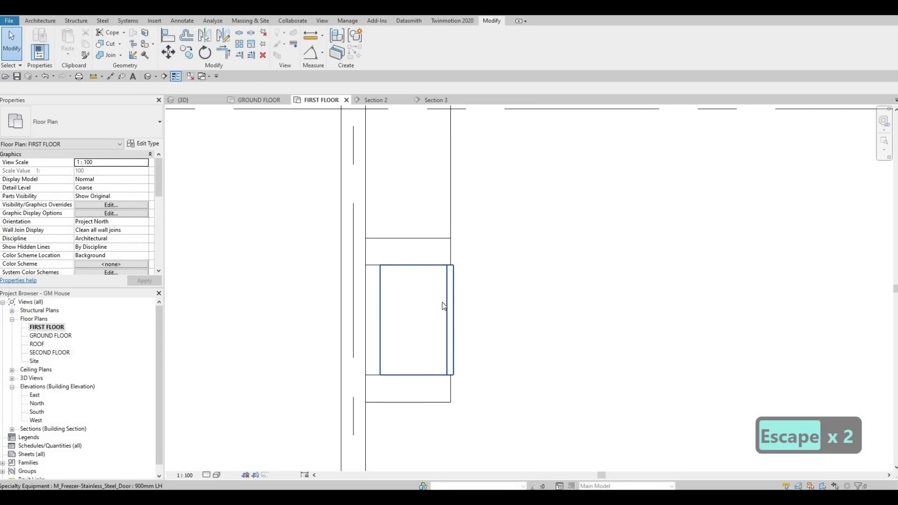
key("a")
key("l")
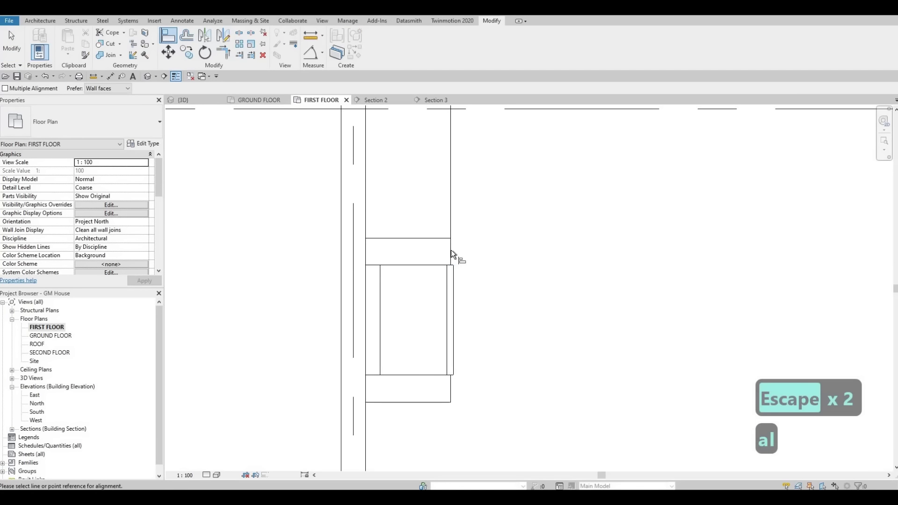
key("Escape")
key("Escape")
- Nudge the freezer two increments away from the exterior wall, past the front of its surround
left_click(452, 291)
key("Right")
key("Right")
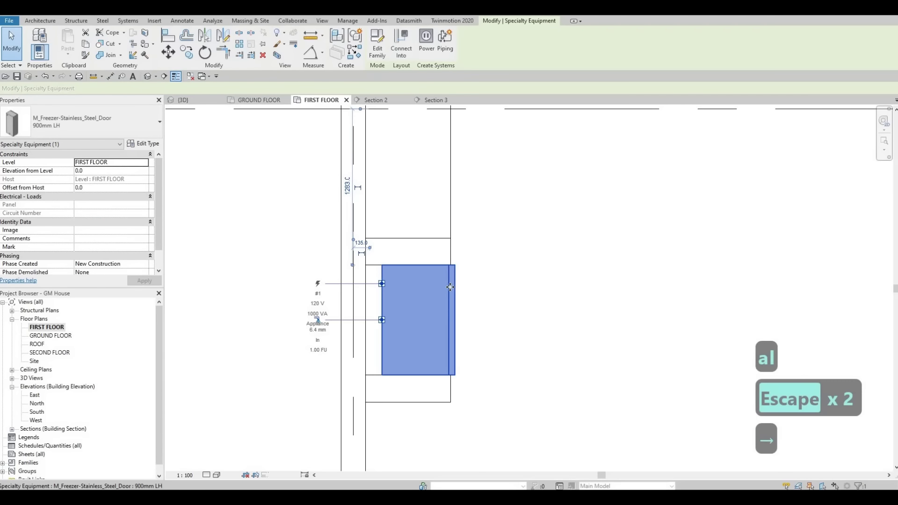
key("Escape")
key("Escape")
key("Escape")
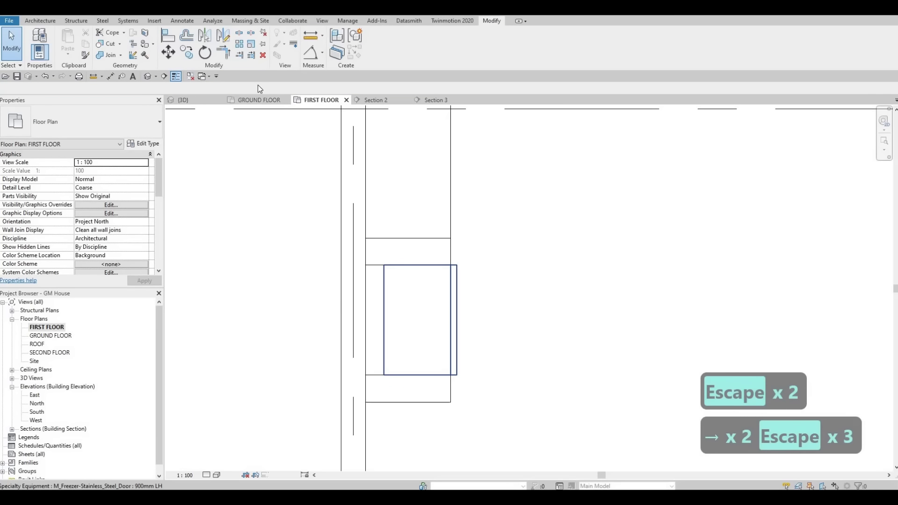
- Open the 3D view and examine the freezer inside its new cabinet surround up close
left_click(147, 76)
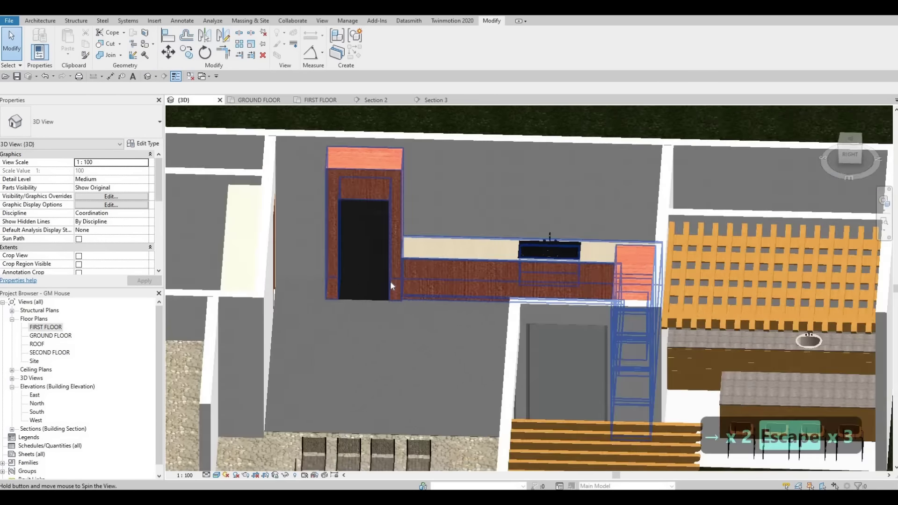
middle_click_drag(391, 285, 418, 255, "shift")
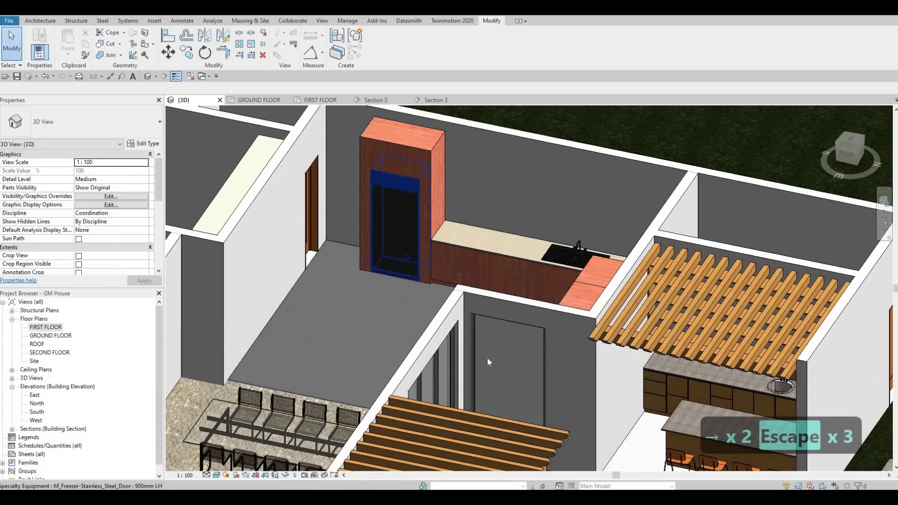
scroll(423, 341, "up", 5)
key("Escape")
key("Escape")
left_click(423, 333)
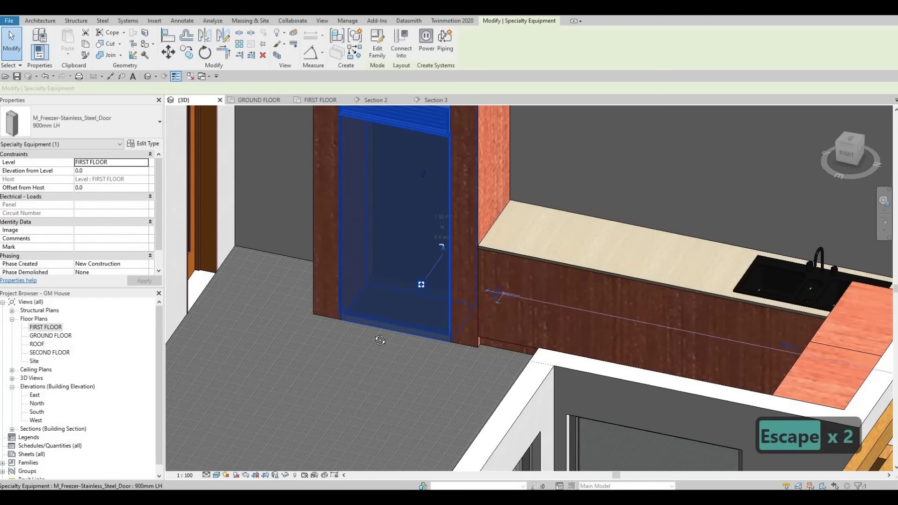
- Set the 3D view's detail level to Fine and look over the freezer surround and the kitchen counters
middle_click_drag(421, 332, 215, 467, "shift")
key("Escape")
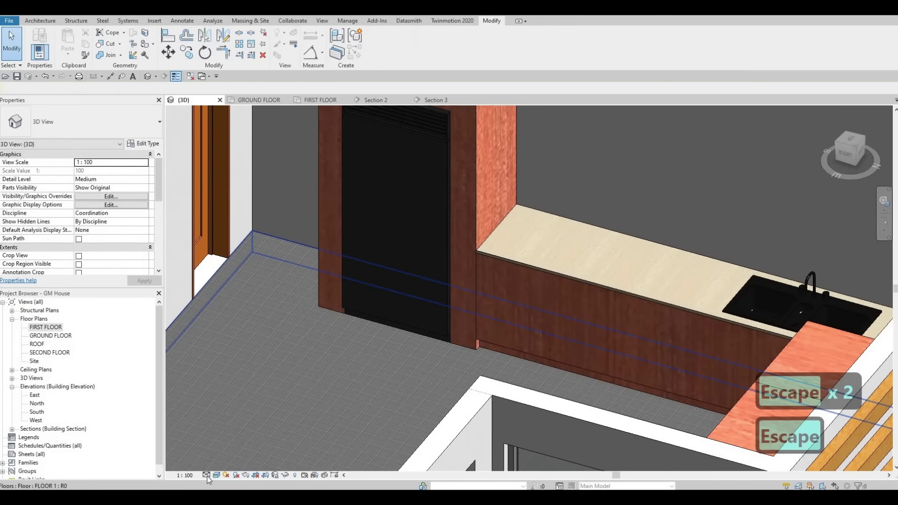
left_click(207, 474)
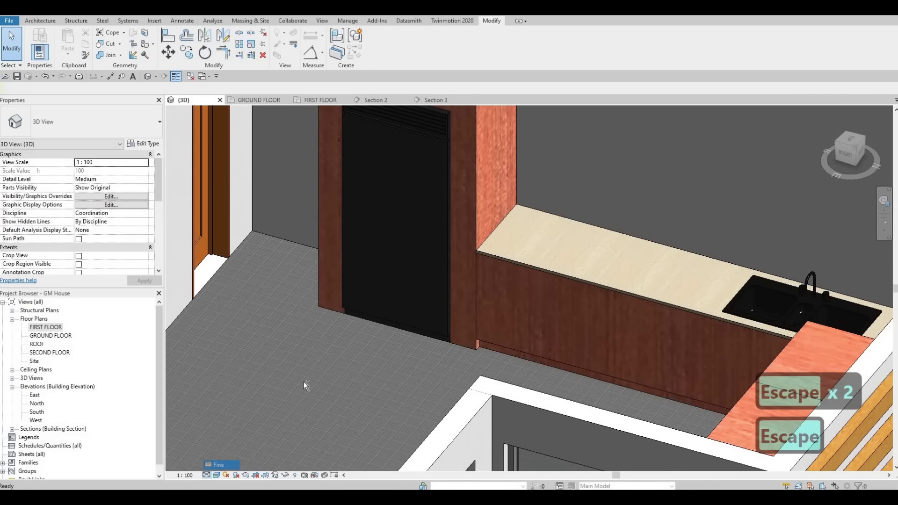
middle_click_drag(415, 400, 488, 260, "shift")
middle_click_drag(445, 375, 527, 355, "shift")
middle_click_drag(442, 227, 493, 307)
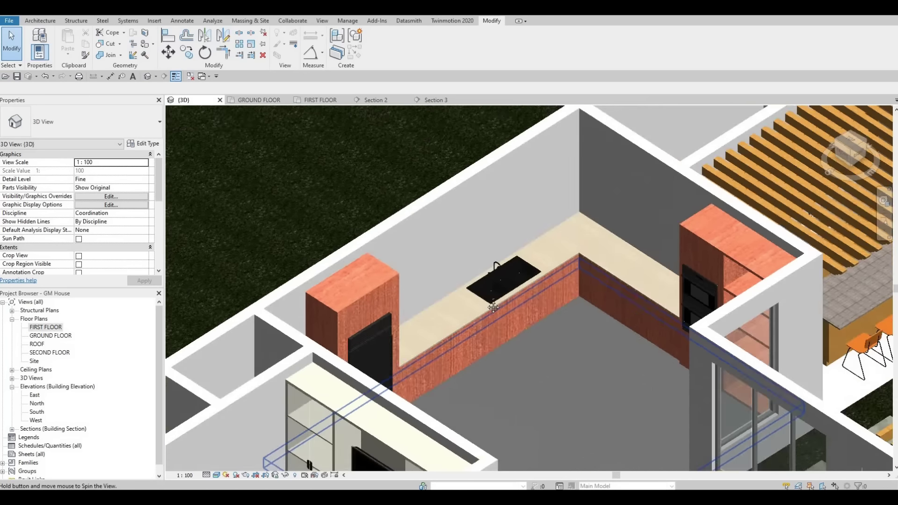
scroll(493, 307, "down", 5)
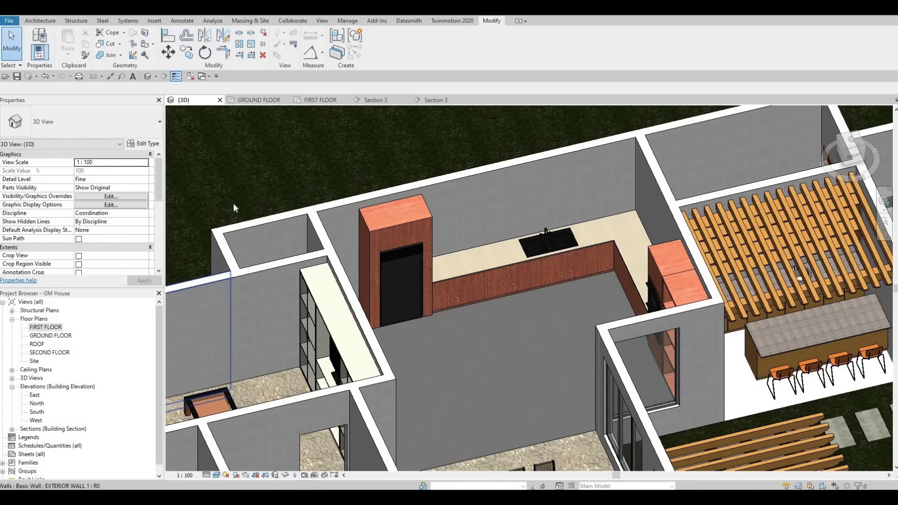
- In Section 2, open the freezer surround's in-place model for editing and start a new extrusion on a picked work plane
key("ctrl+Tab")
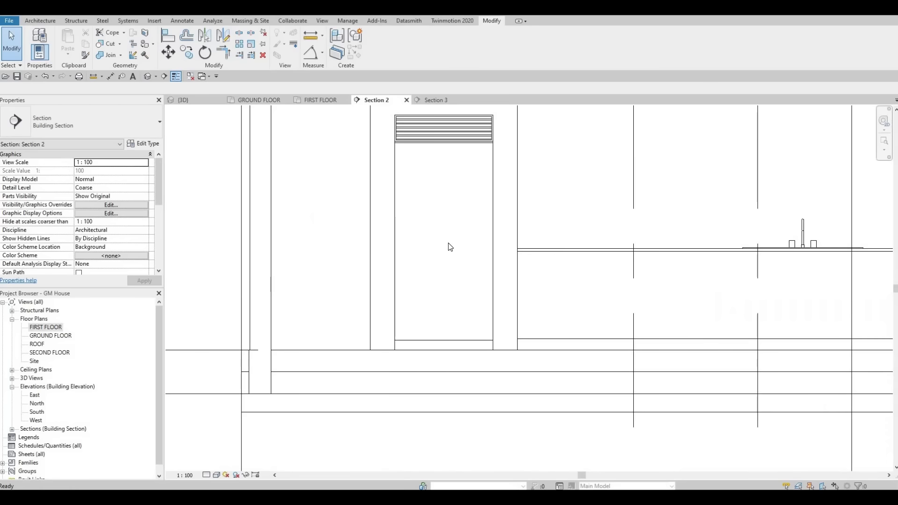
scroll(401, 273, "down", 4)
key("Escape")
key("Escape")
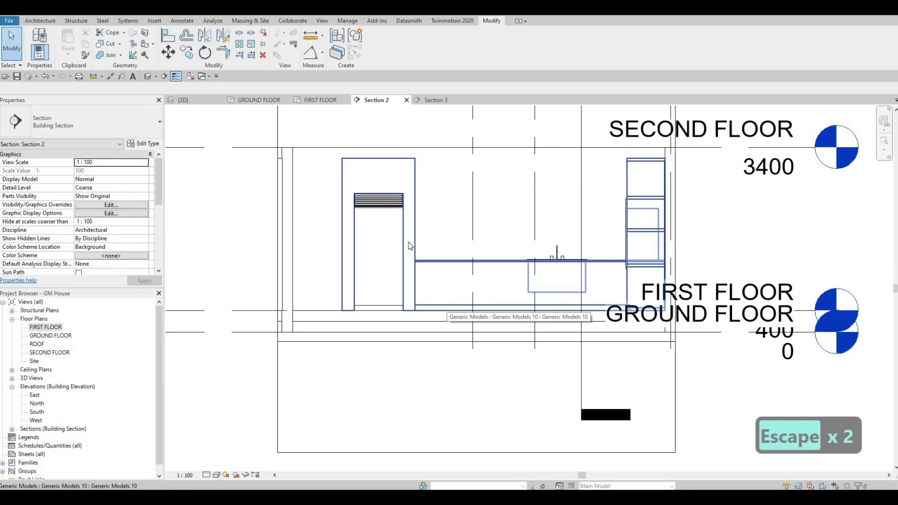
left_click(417, 289)
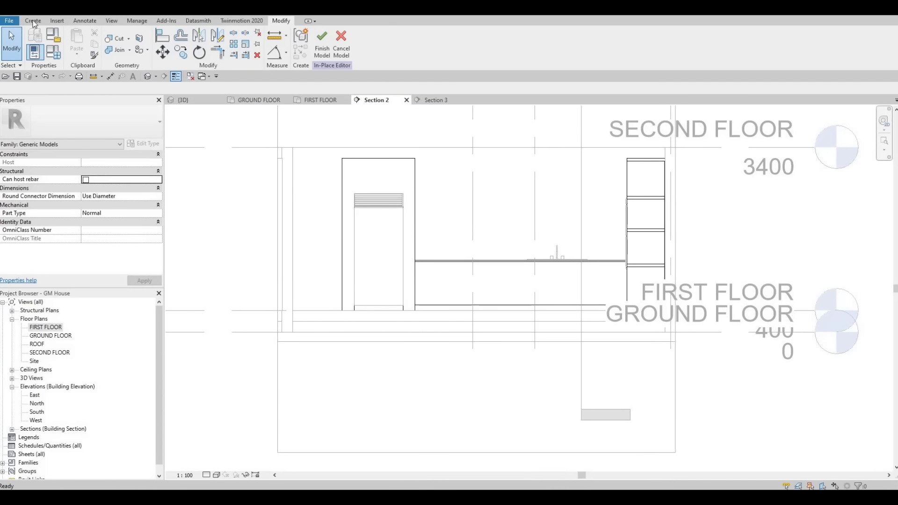
left_click(78, 44)
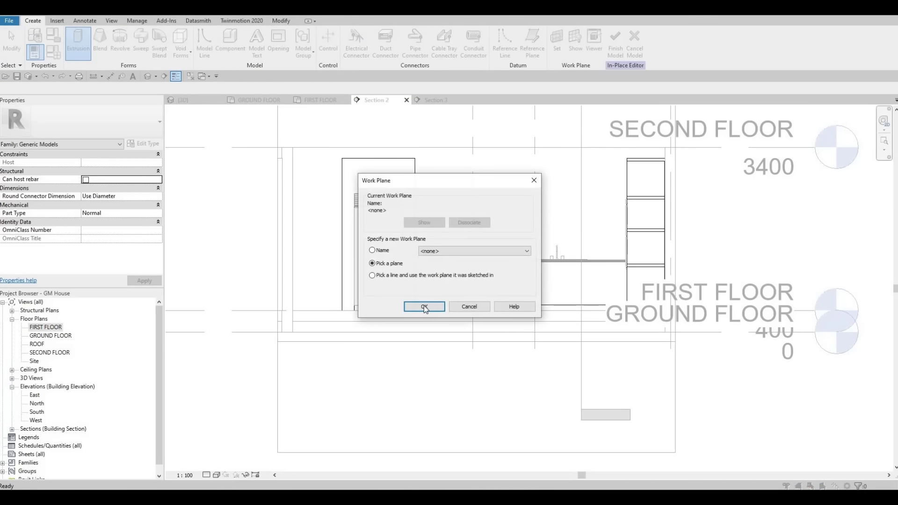
key("Return")
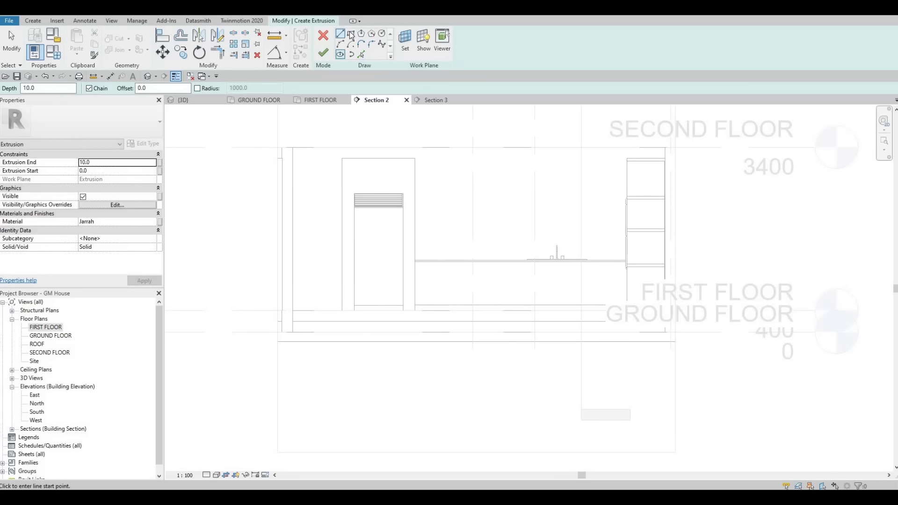
- Sketch a rectangle across the surround's full width above the freezer, about 652 mm high, from its top edge to the freezer's top
scroll(355, 156, "up", 4)
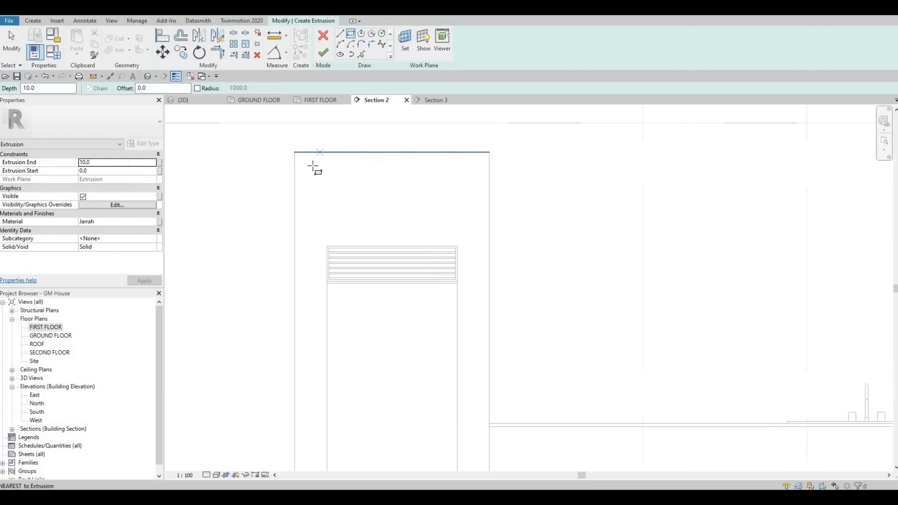
left_click(342, 158)
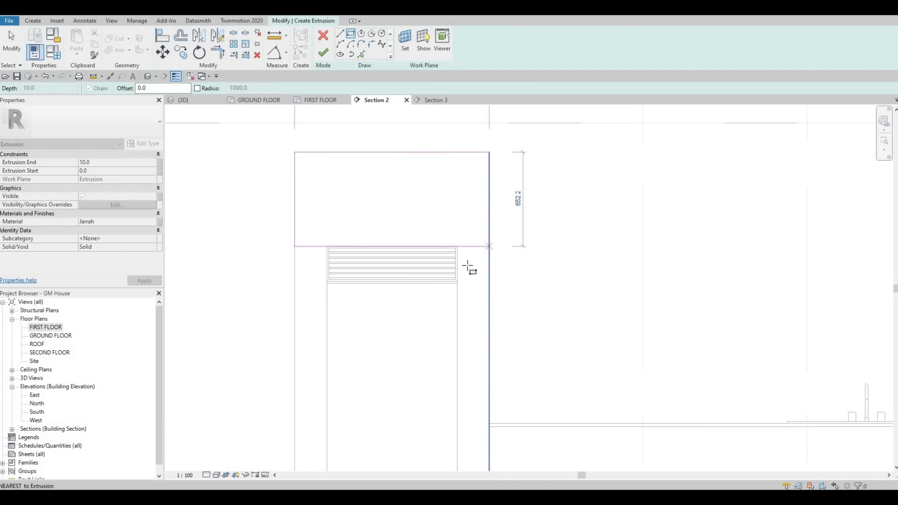
left_click(489, 245)
mouse_move(314, 221)
middle_mouse_down()
mouse_move(365, 134)
mouse_move(351, 63)
middle_mouse_up()
middle_click_drag(351, 106, 360, 153)
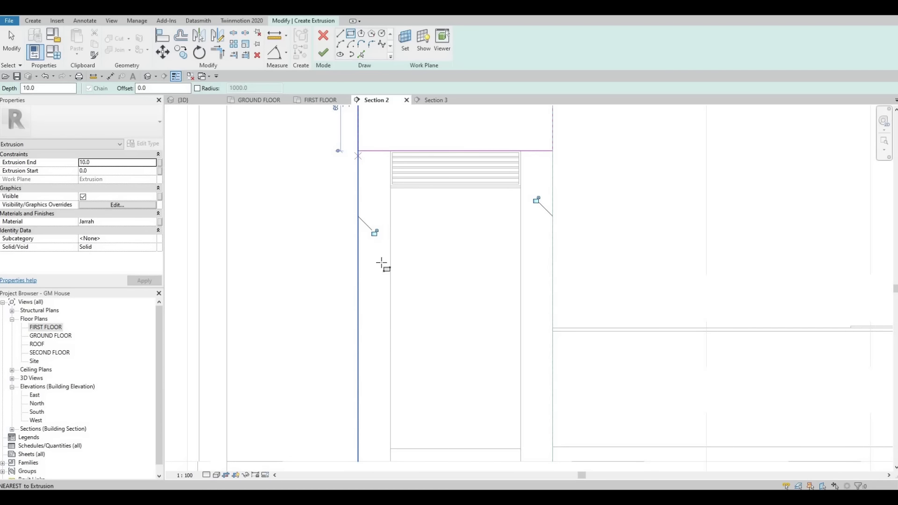
- Sketch a rectangle about 221 mm wide over each of the surround's side panels, from the floor to just below the upper rectangle
left_click(358, 151)
mouse_move(392, 323)
middle_mouse_down()
mouse_move(407, 280)
mouse_move(411, 146)
middle_mouse_up()
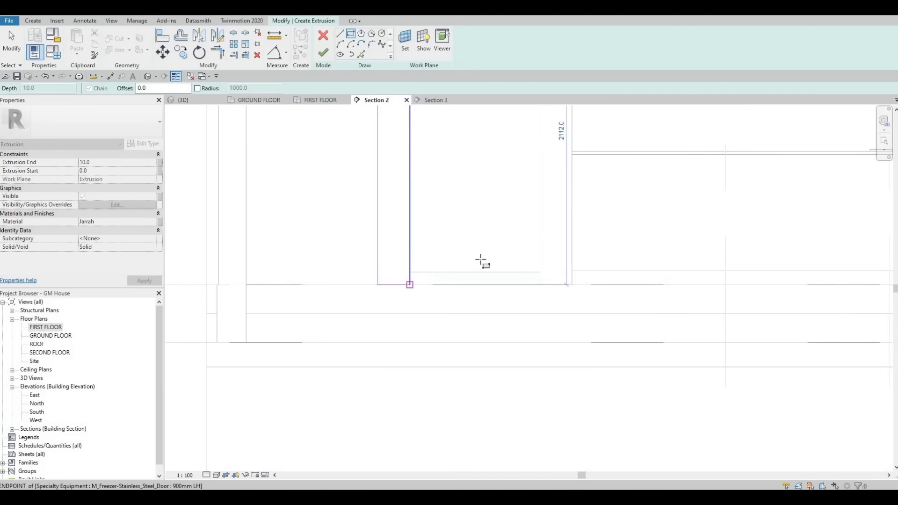
key("Escape")
left_click(541, 284)
scroll(542, 206, "down", 2)
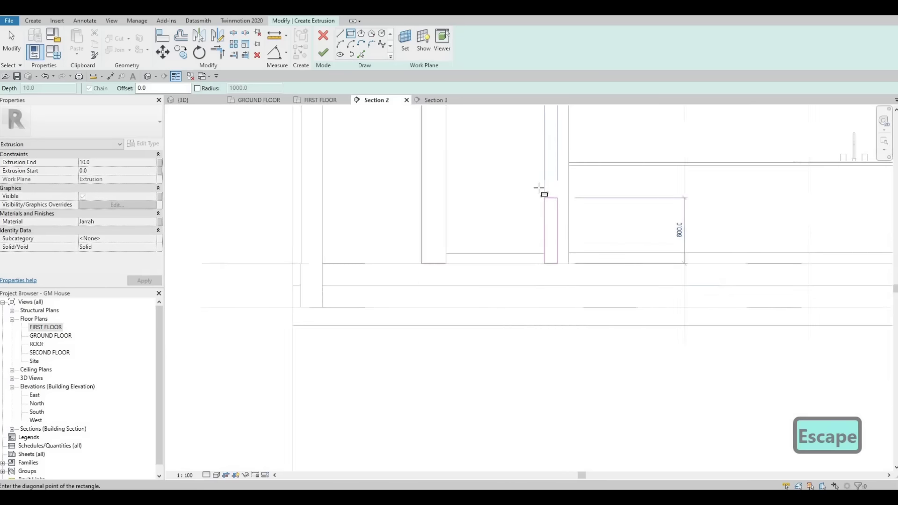
scroll(553, 152, "up", 5)
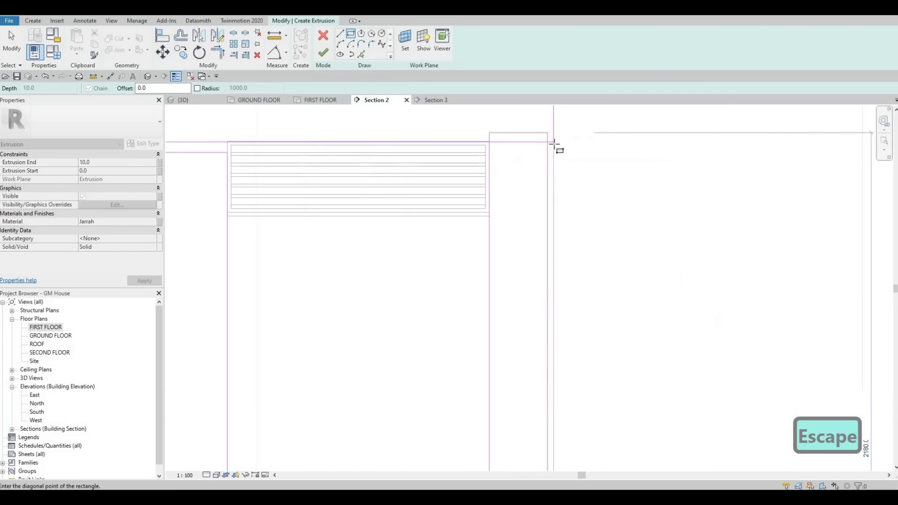
scroll(554, 145, "up", 3)
left_click(554, 142)
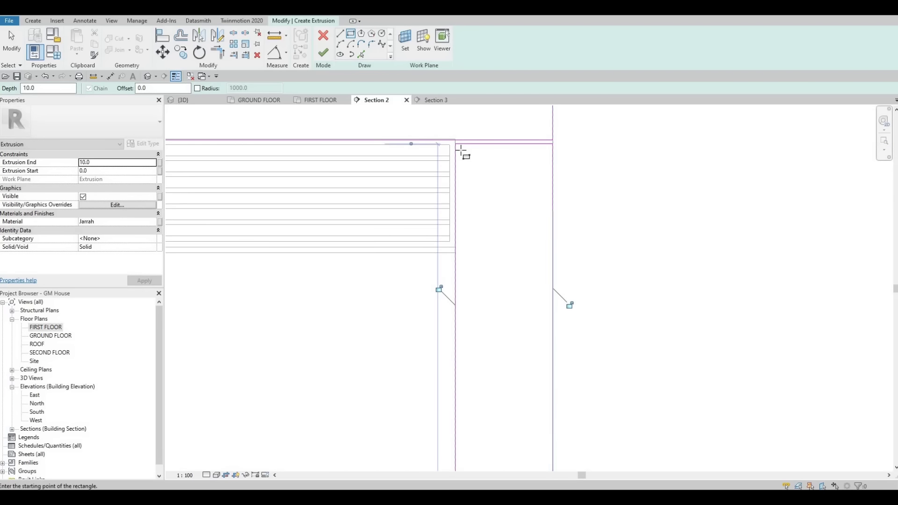
key("Escape")
scroll(461, 153, "up", 3)
key("Escape")
key("a")
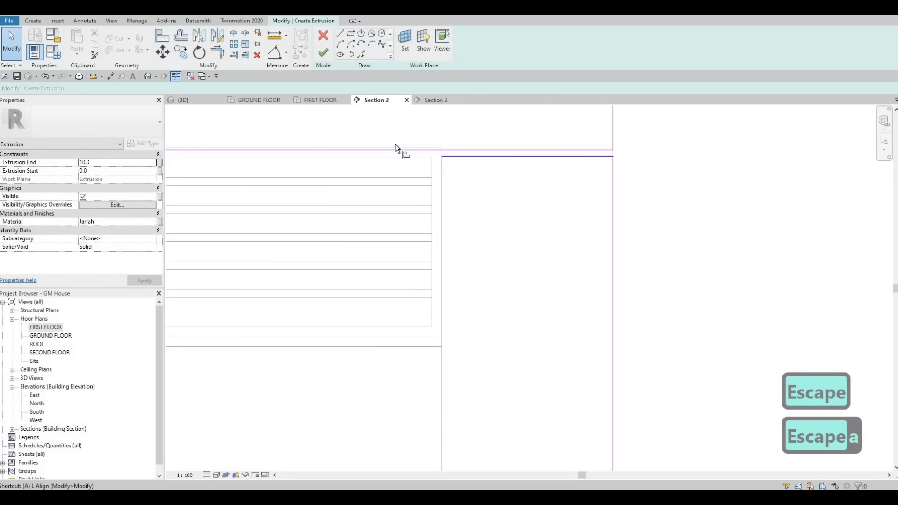
key("l")
left_click(404, 150)
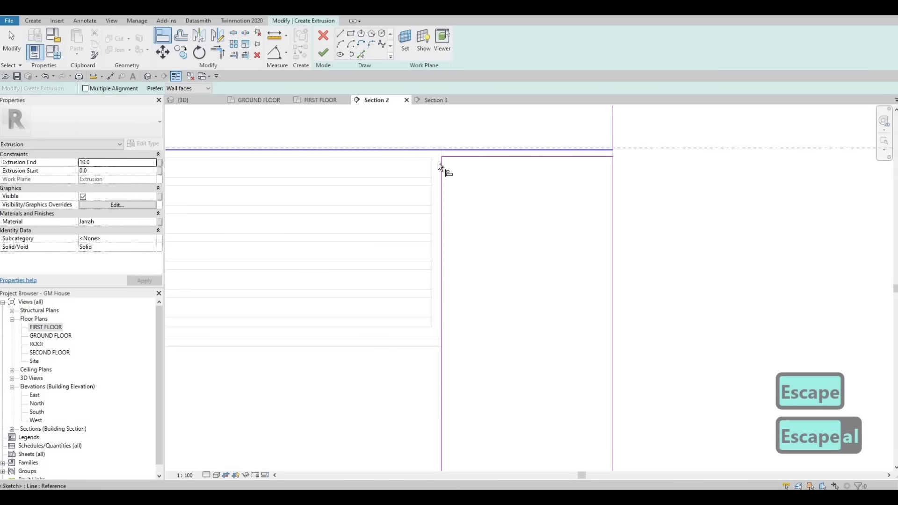
key("Escape")
scroll(442, 172, "down", 4)
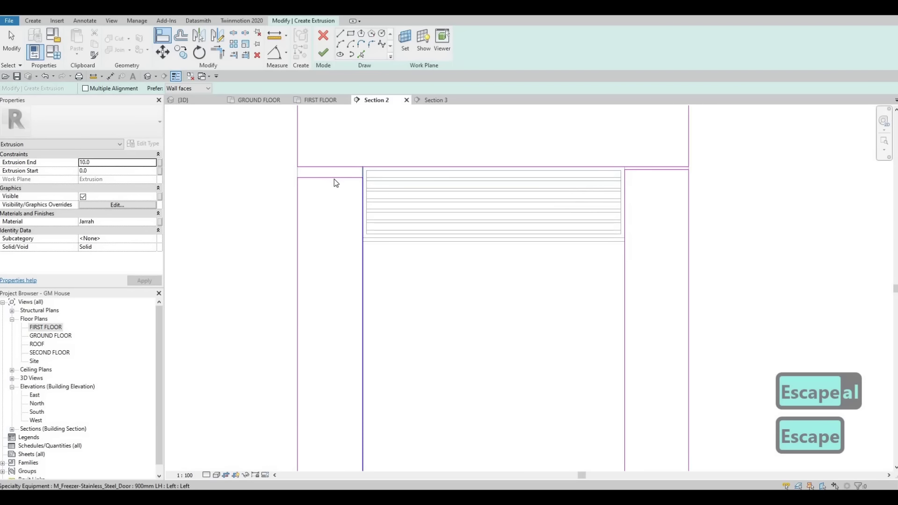
key("Escape")
- Try a 10 mm gap above the counter-side door rectangle by moving the upper rectangle's bottom line, and undo the change
scroll(334, 183, "up", 1)
scroll(748, 170, "up", 2)
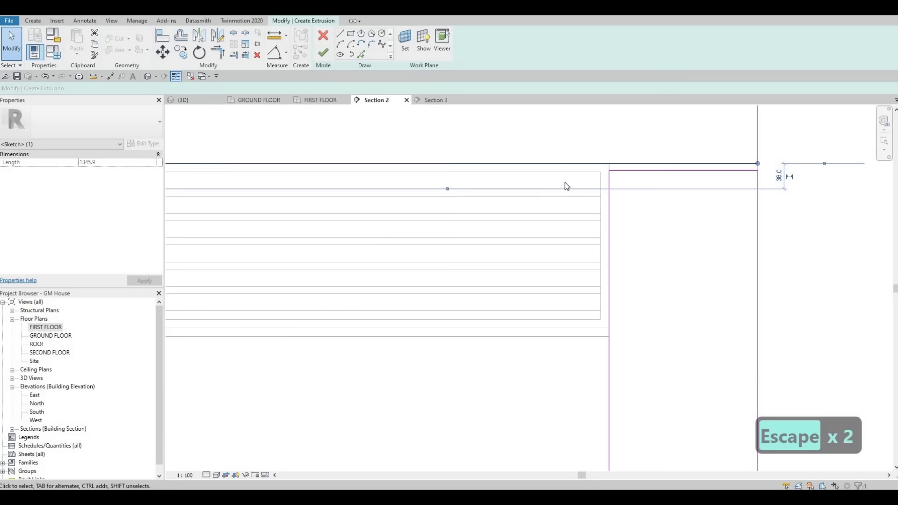
left_click(764, 171)
left_click_drag(764, 171, 765, 171)
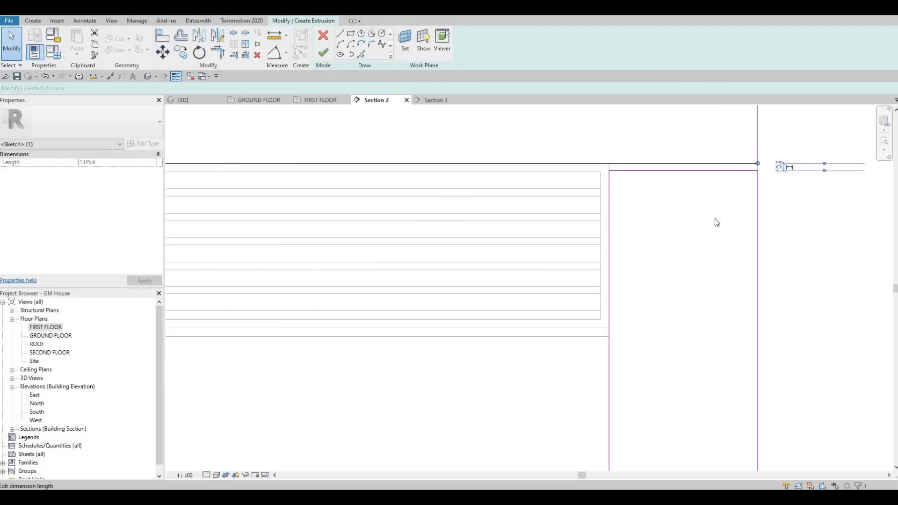
type("10")
key("Return")
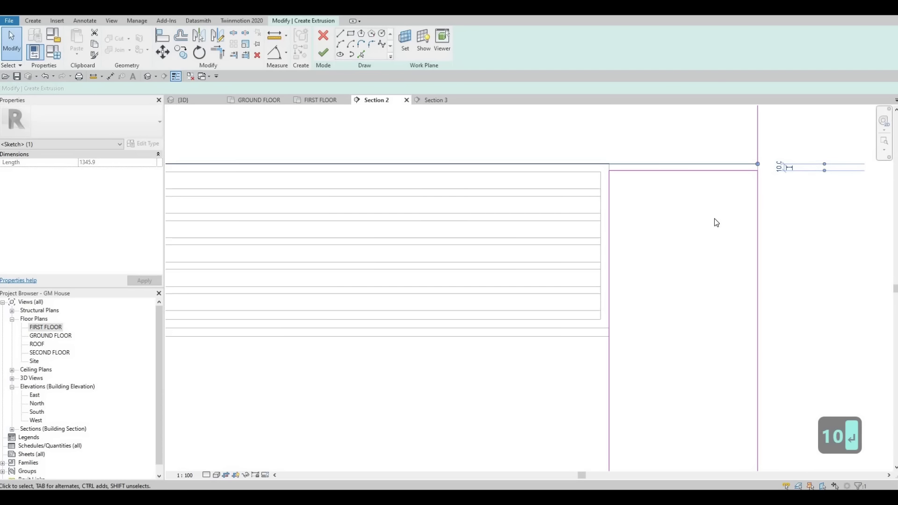
key("Escape")
key("Escape")
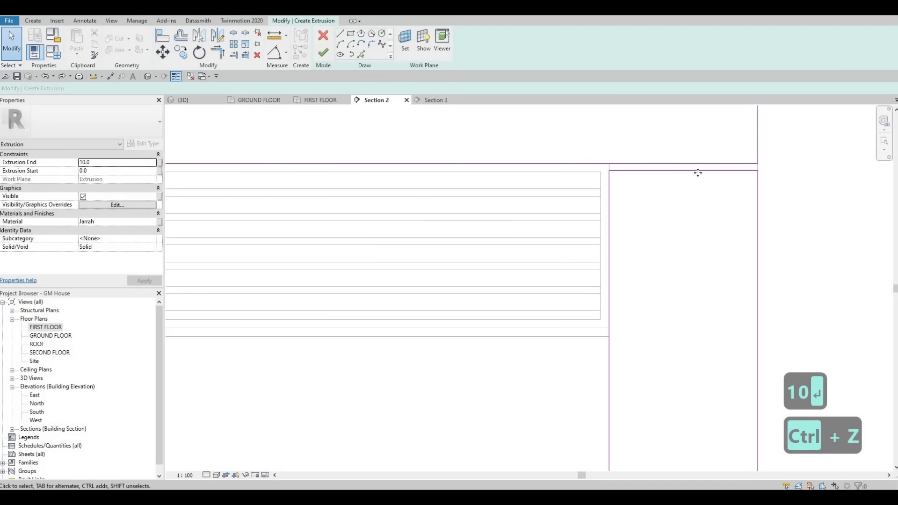
- Set the gap between the counter-side rectangle's top line and the upper rectangle to 10 mm
left_click(613, 170)
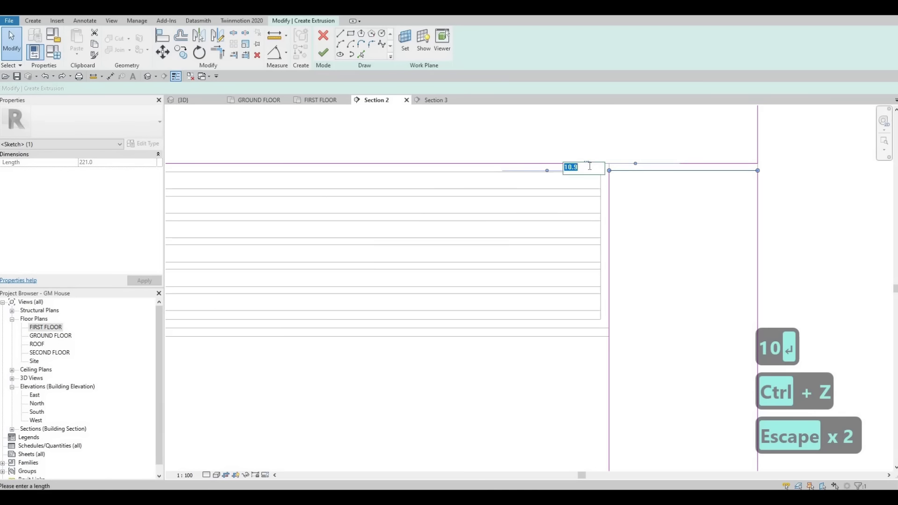
type("10")
key("Return")
key("Escape")
key("Escape")
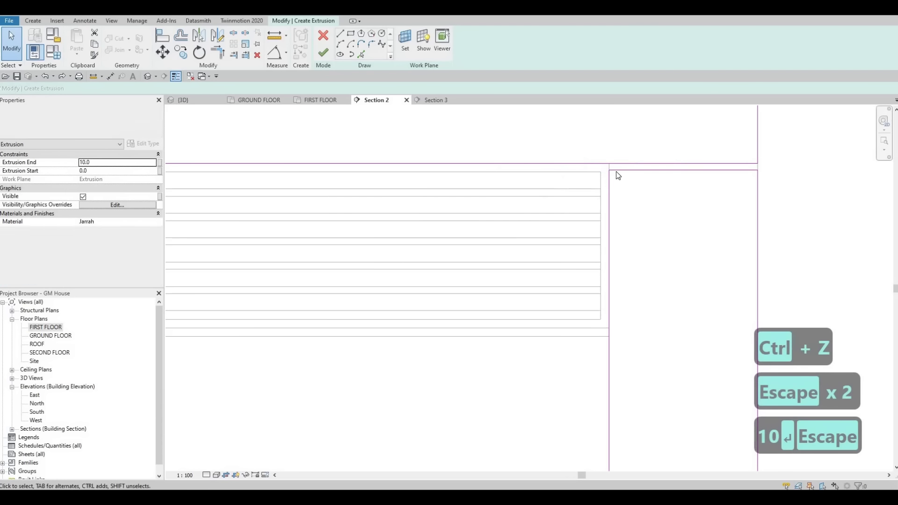
- Select the counter-side rectangle's top line and set its gap to the upper rectangle to 5 mm
scroll(668, 163, "down", 2)
scroll(668, 163, "down", 1)
left_click(670, 162)
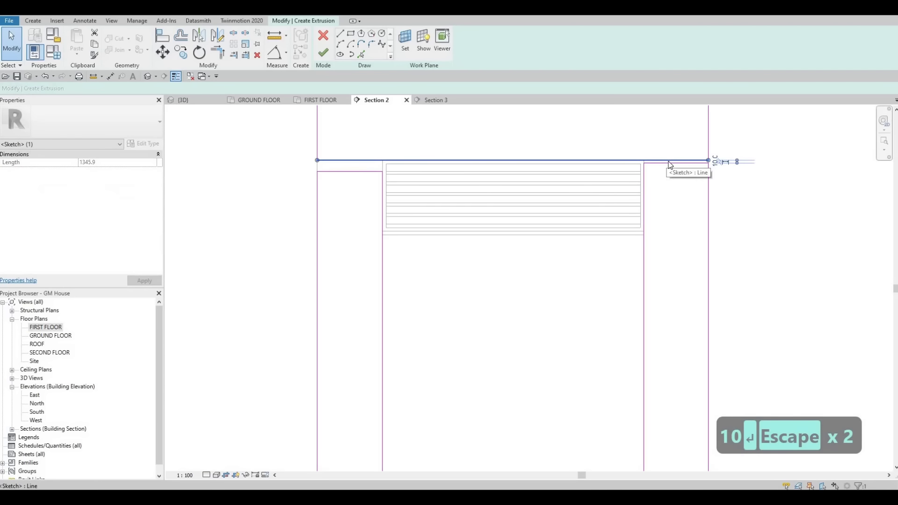
key("Escape")
left_click(668, 162)
key("Escape")
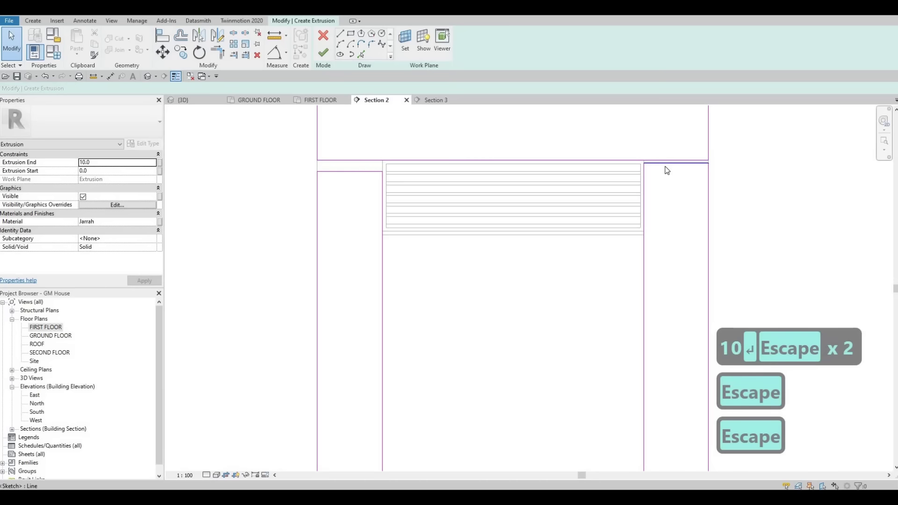
left_click(709, 163)
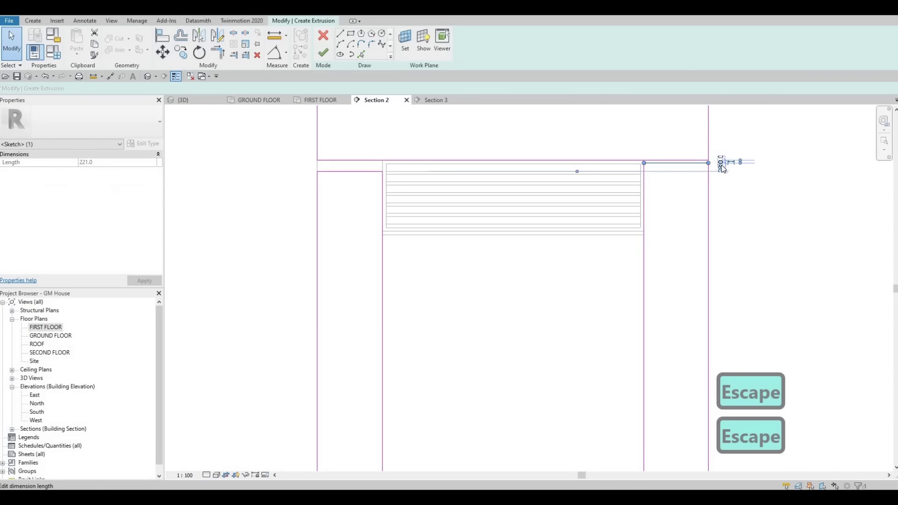
scroll(722, 169, "up", 4)
left_click(732, 192)
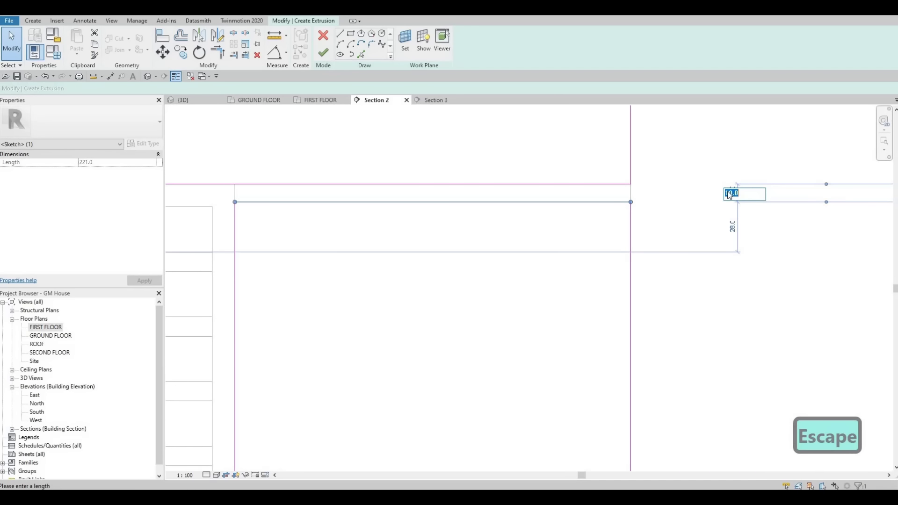
type("5")
key("Return")
scroll(634, 213, "down", 3)
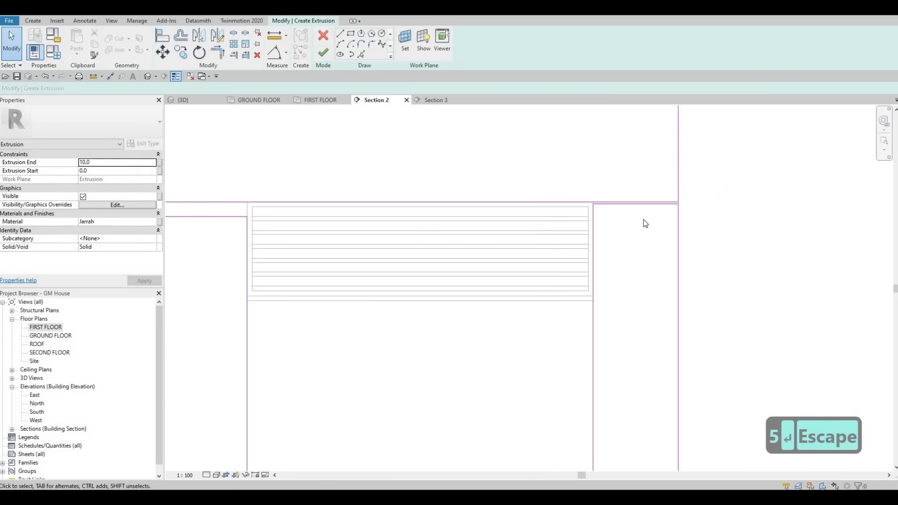
key("Escape")
key("Escape")
- Align the top line of the rectangle on the freezer's other side with the counter-side rectangle's top line
key("a")
key("l")
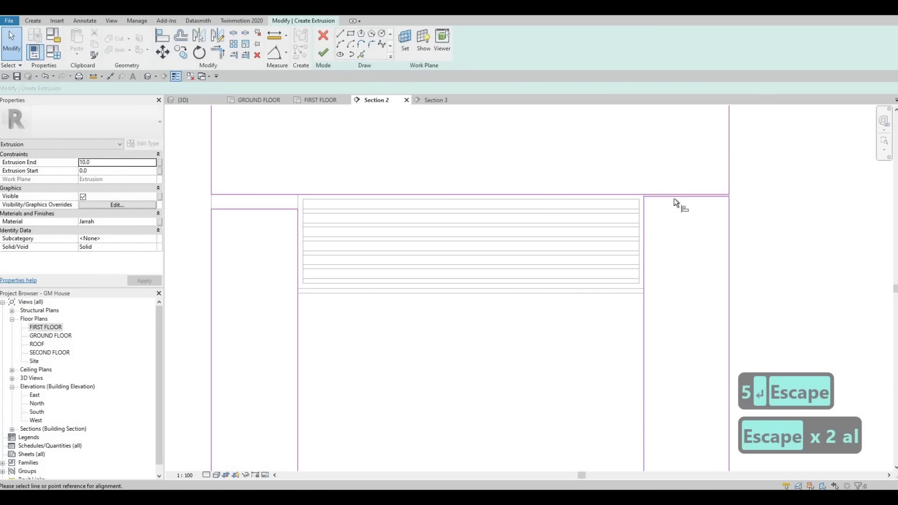
left_click(674, 199)
left_click(276, 209)
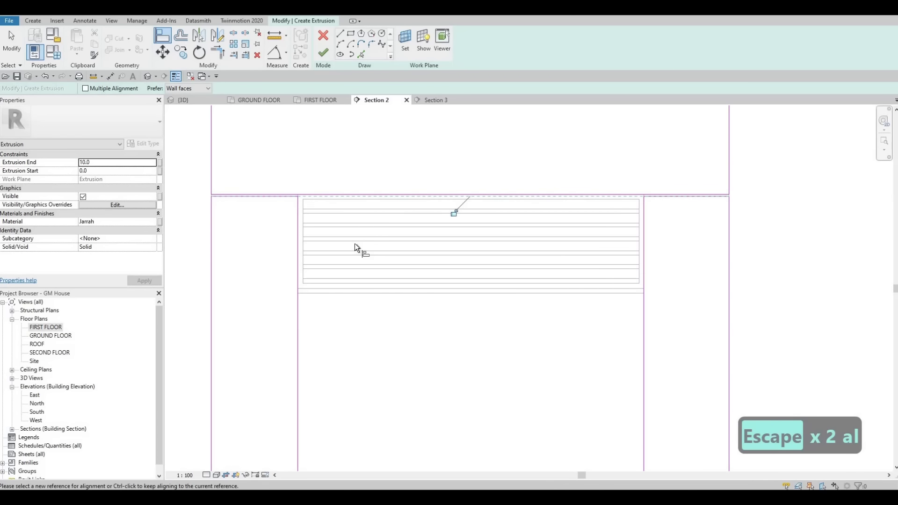
key("Escape")
scroll(349, 113, "down", 2)
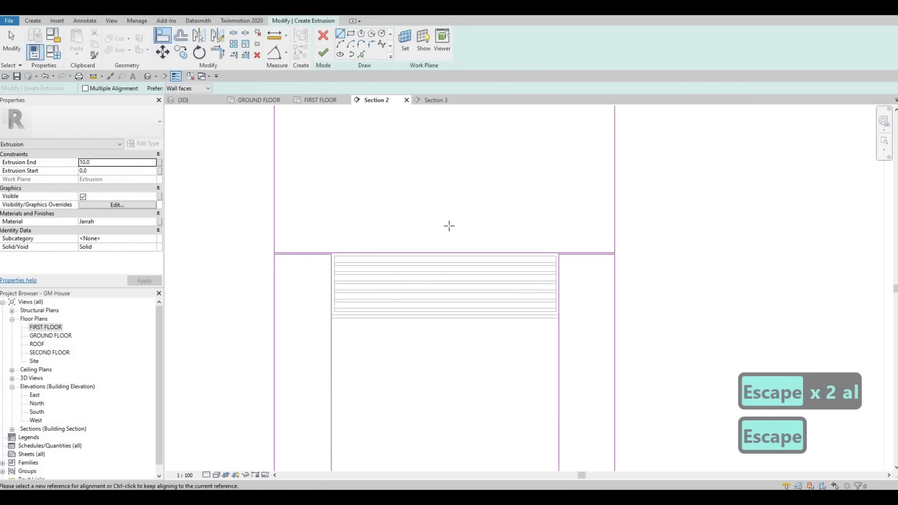
key("Escape")
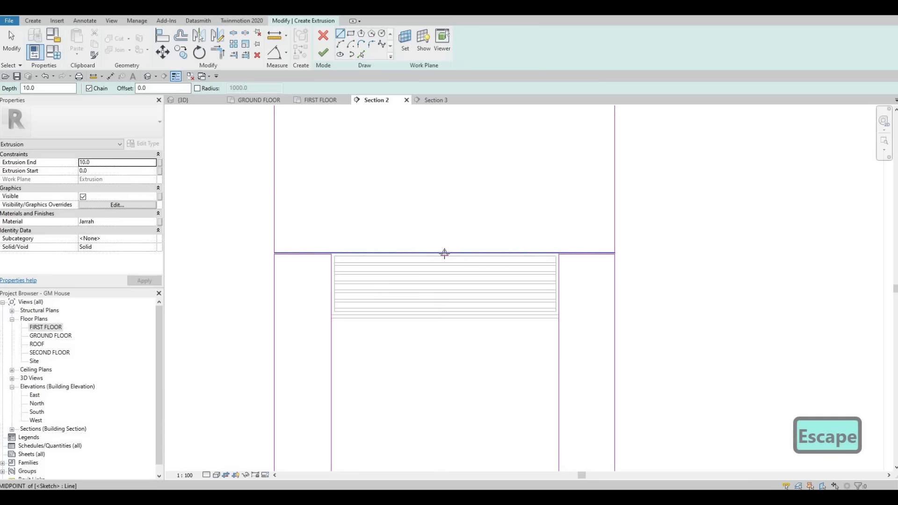
- Draw a vertical line from the midpoint of the upper rectangle's bottom line to its top line
left_click(442, 253)
scroll(441, 167, "up", 2)
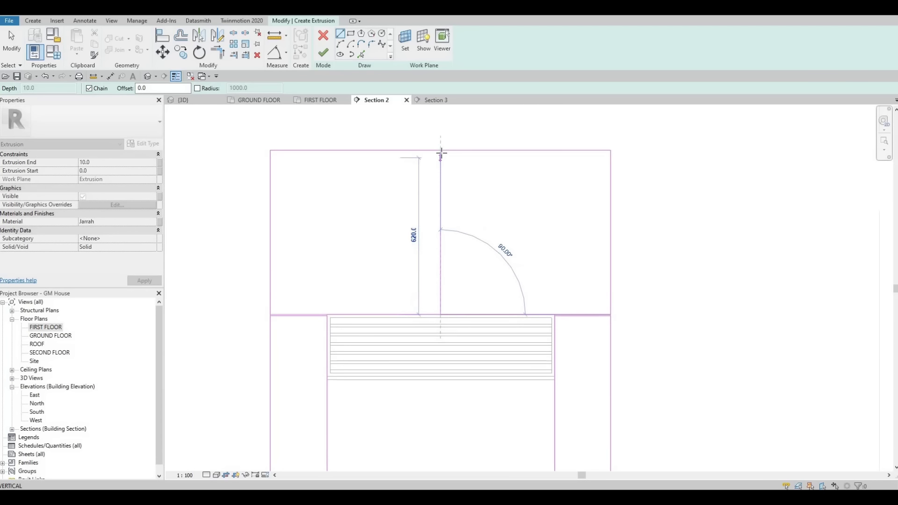
key("Escape")
- Add a parallel line on each side of the upper rectangle's vertical centre line by picking it with a 2.5 mm offset
left_click(361, 54)
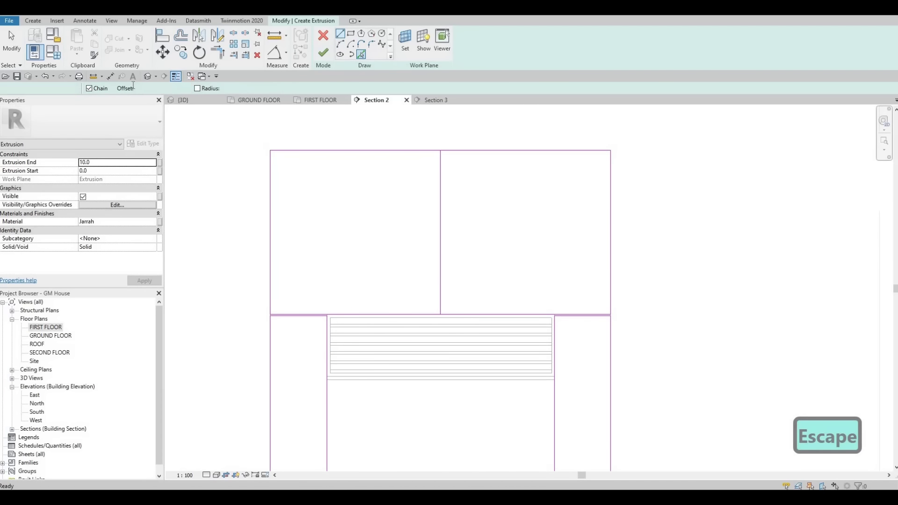
type("2.5")
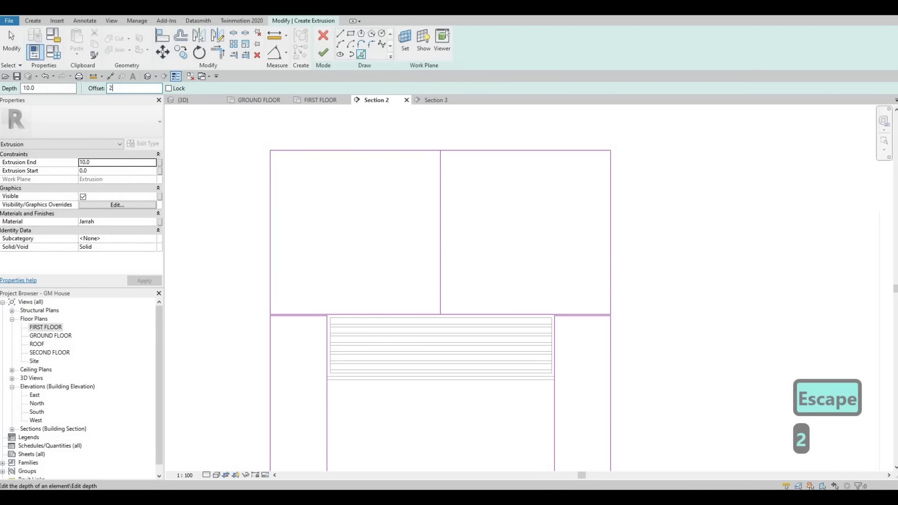
key("Return")
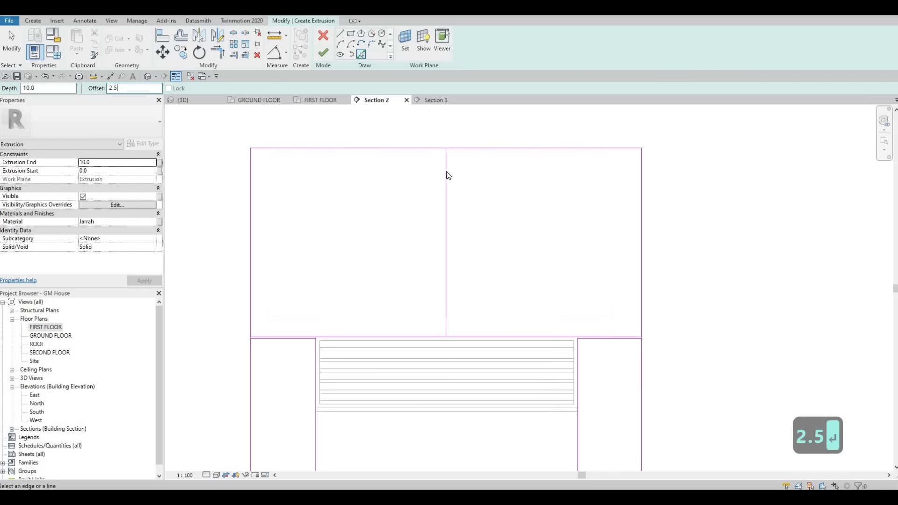
scroll(446, 171, "up", 2)
scroll(445, 150, "up", 2)
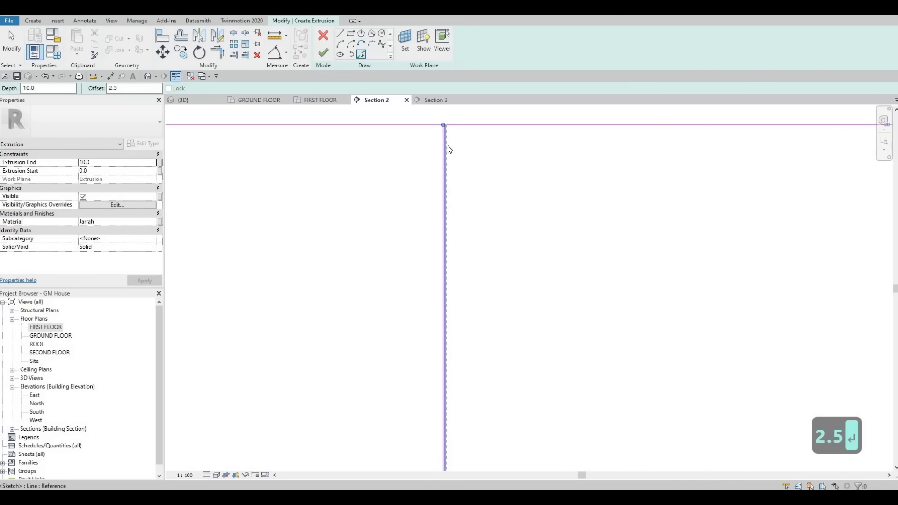
left_click(444, 147)
key("Escape")
key("Escape")
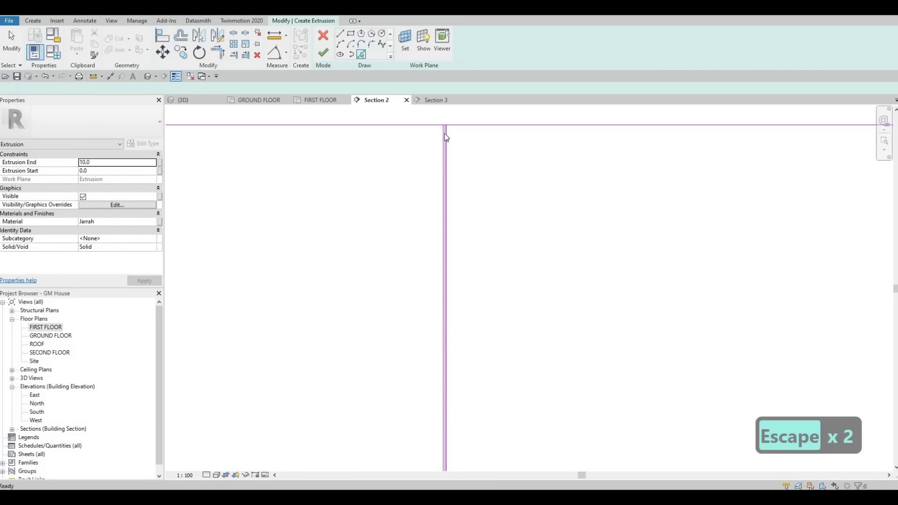
- Delete the original vertical centre line between the two offset lines in the upper rectangle
scroll(446, 132, "up", 1)
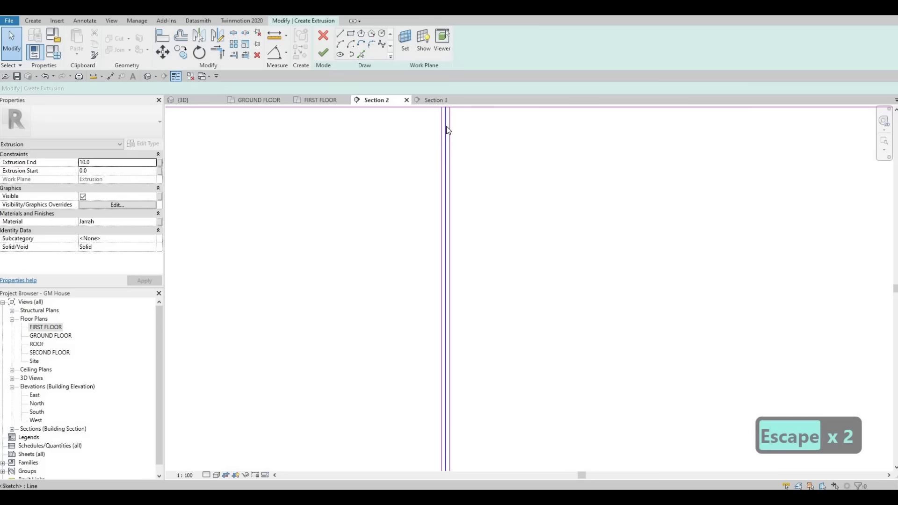
left_click(437, 126)
key("Delete")
scroll(420, 173, "down", 4)
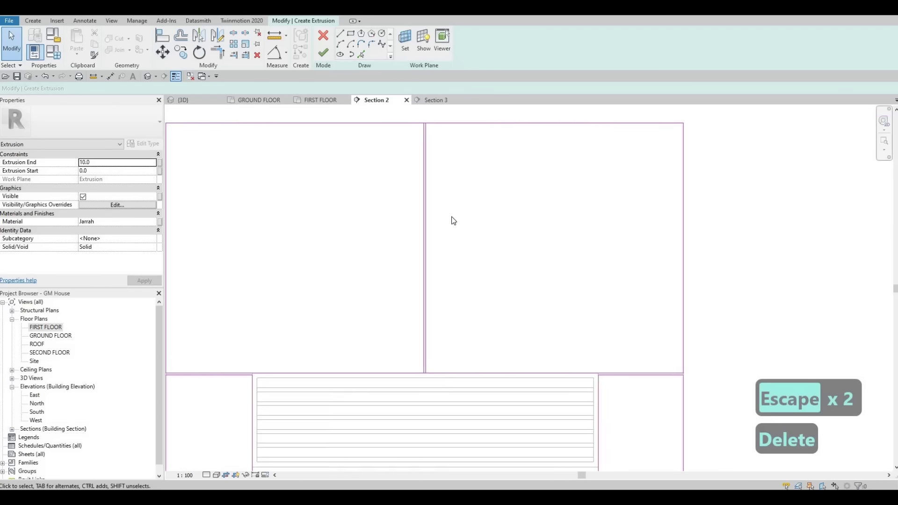
- Draw a horizontal line between the side-line midpoints of the tall rectangle on the freezer's side away from the counter
middle_click_drag(340, 251, 397, 132)
key("Escape")
key("Escape")
scroll(352, 190, "down", 1)
scroll(374, 176, "up", 2)
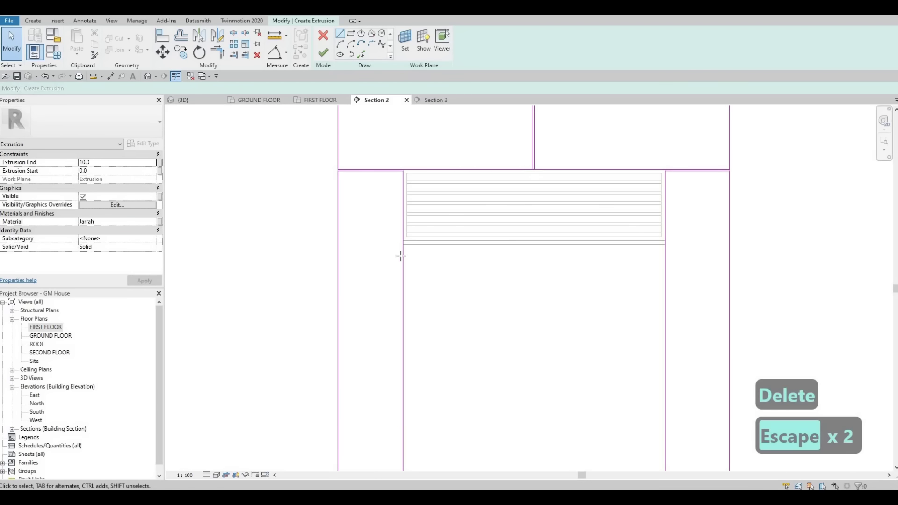
key("l")
key("i")
scroll(401, 255, "down", 3)
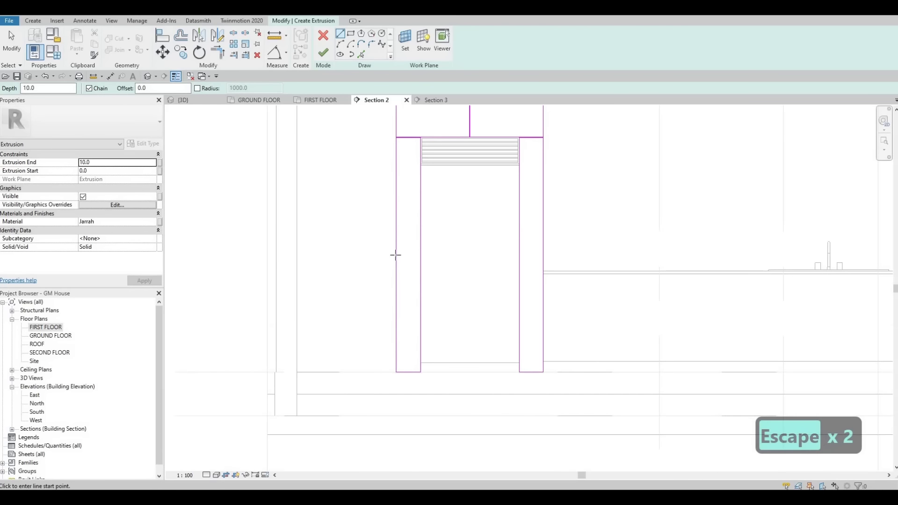
left_click(396, 254)
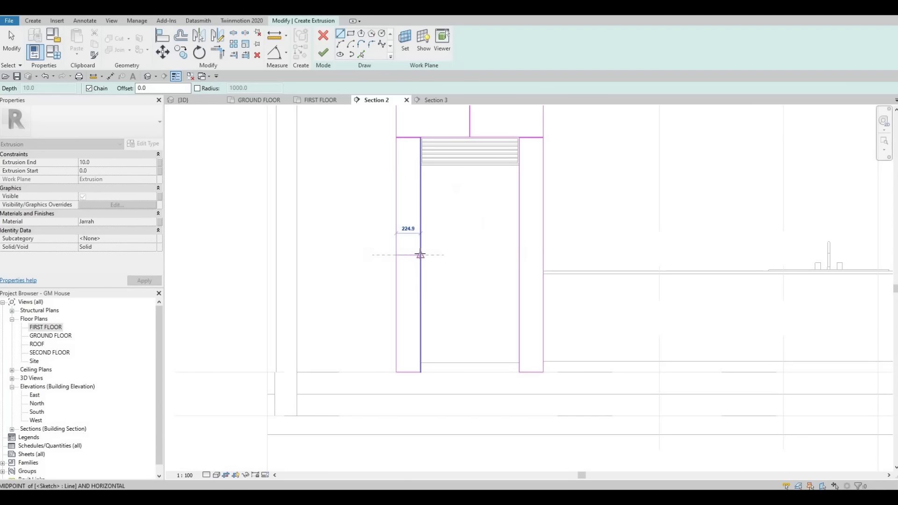
left_click(420, 254)
key("Escape")
- Draw a matching horizontal line across the middle of the tall counter-side rectangle
scroll(519, 255, "up", 2)
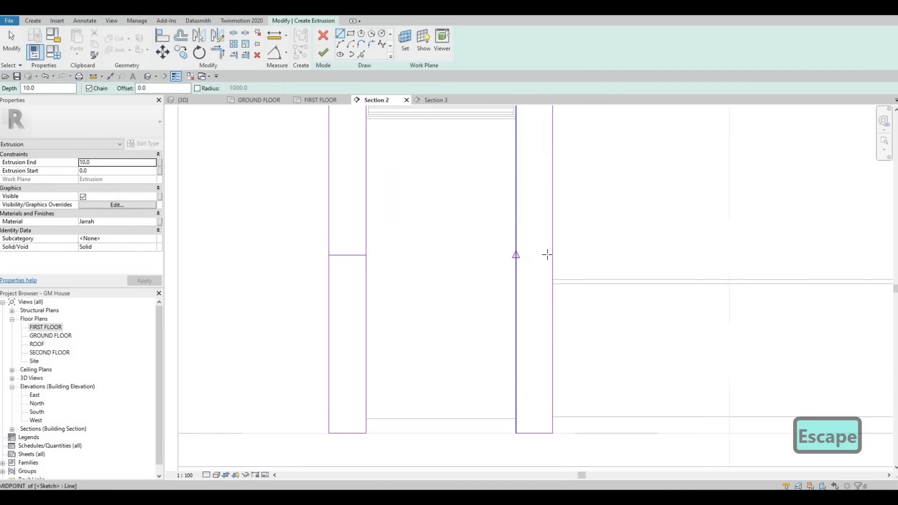
left_click(547, 254)
left_click(551, 255)
key("Escape")
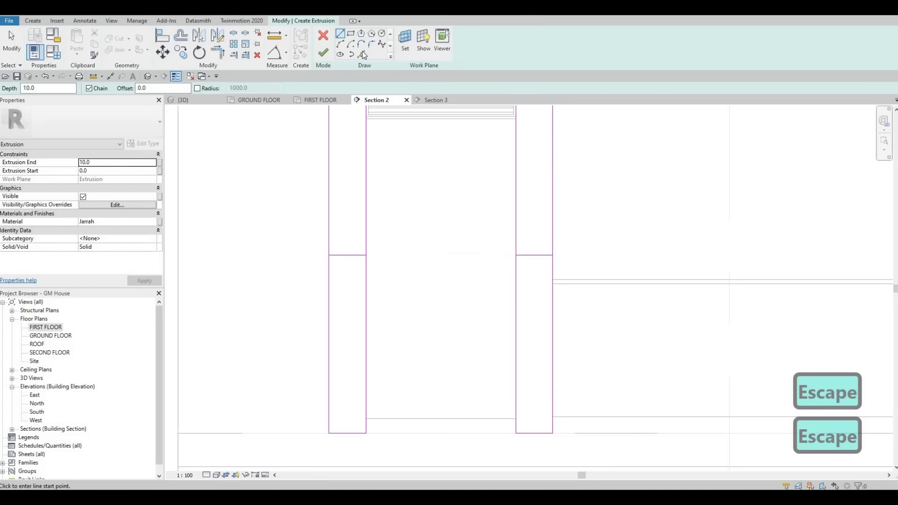
key("Escape")
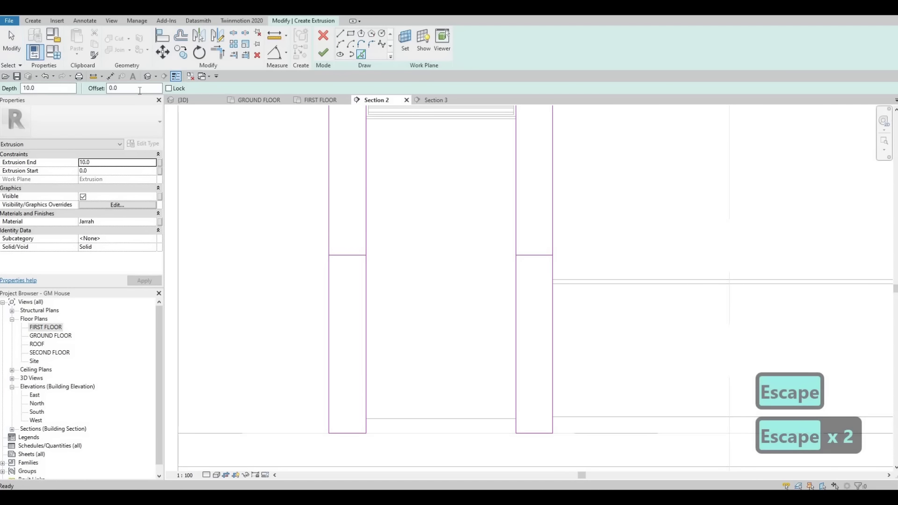
- Set the pick-line offset to 2.5 mm and add lines above and below the middle line of the rectangle away from the counter
type("2")
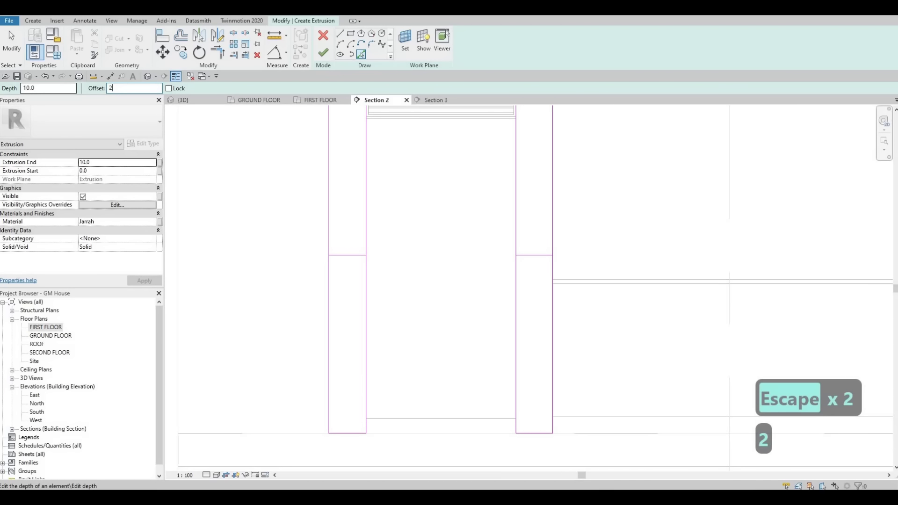
type(".5")
key("Return")
scroll(349, 260, "up", 2)
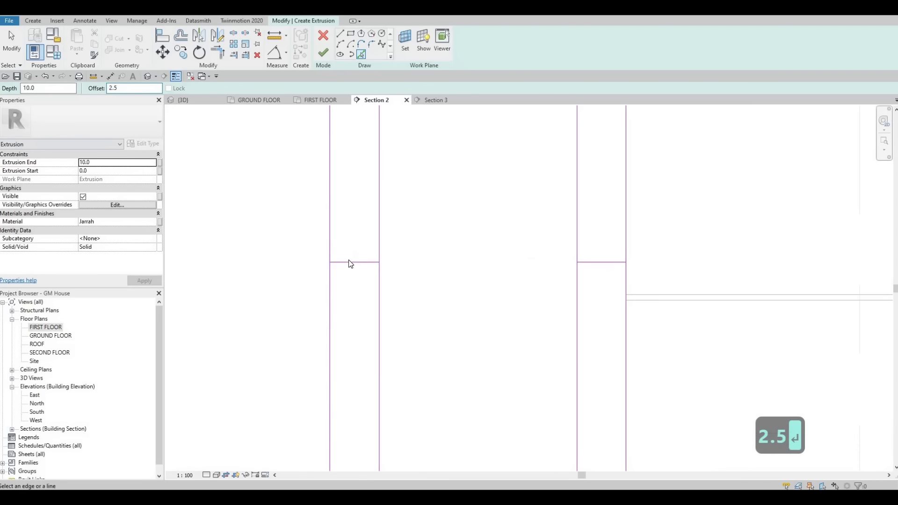
scroll(347, 280, "up", 3)
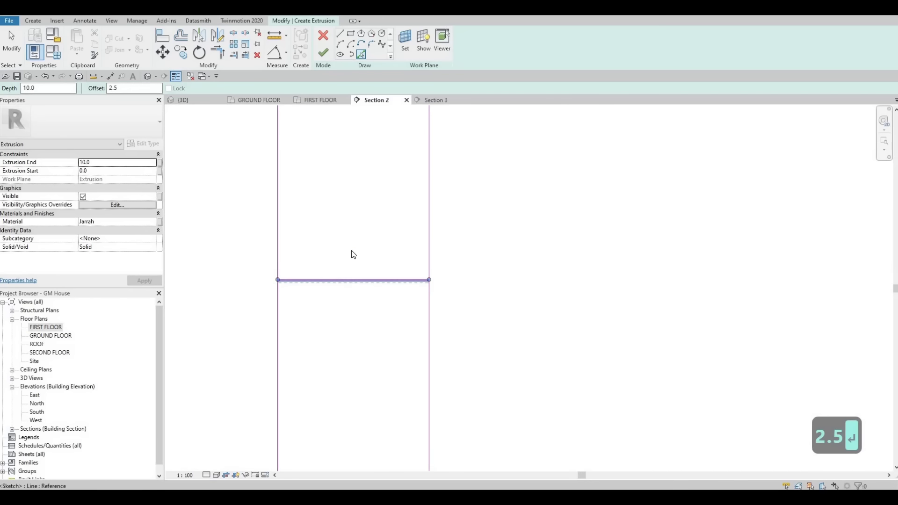
scroll(498, 245, "down", 2)
- Add lines offset 2.5 mm above and below the counter-side rectangle's horizontal middle line
middle_click_drag(668, 257, 541, 231)
scroll(540, 239, "up", 1)
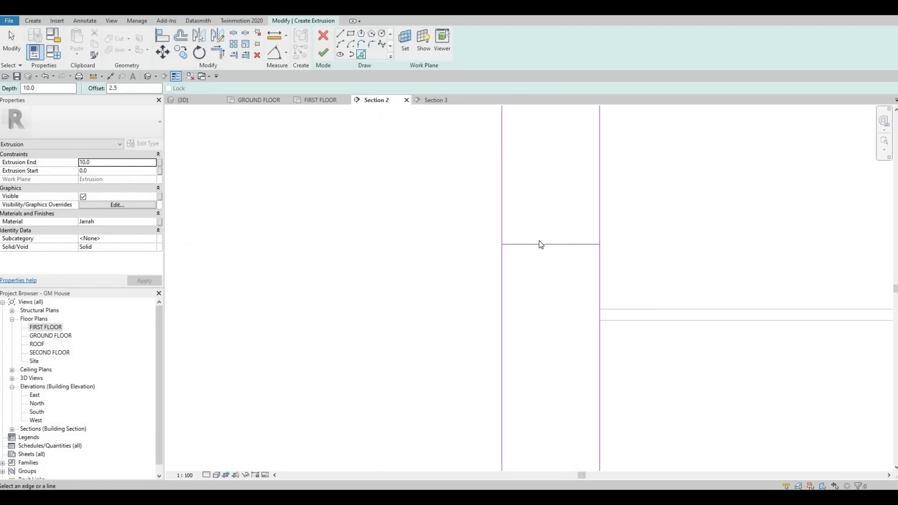
scroll(539, 251, "up", 2)
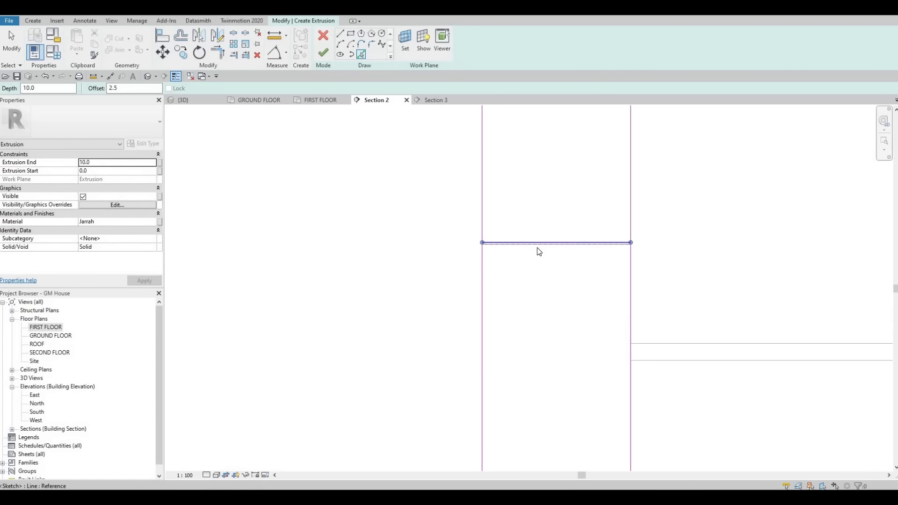
left_click(533, 245)
key("Escape")
key("Escape")
key("Escape")
- Delete the original middle line between the two offset lines in the counter-side rectangle
scroll(521, 244, "up", 1)
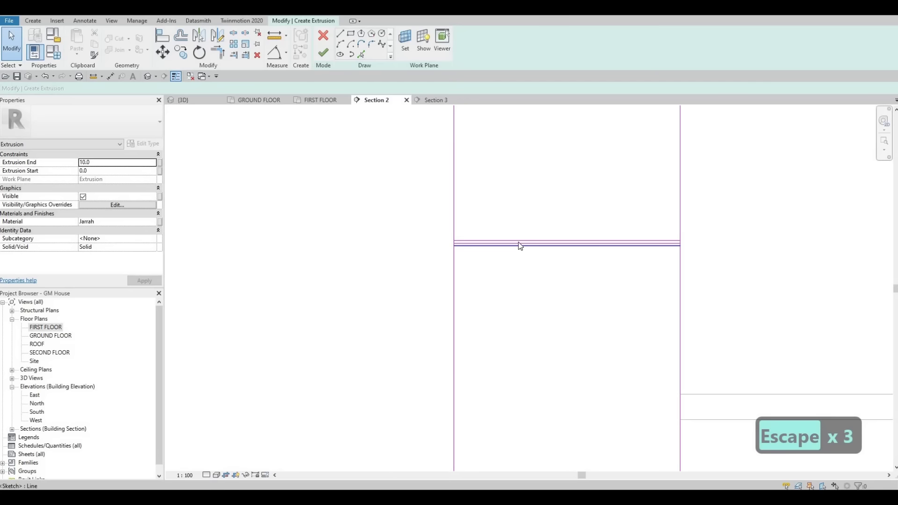
scroll(499, 245, "up", 1)
scroll(483, 243, "up", 1)
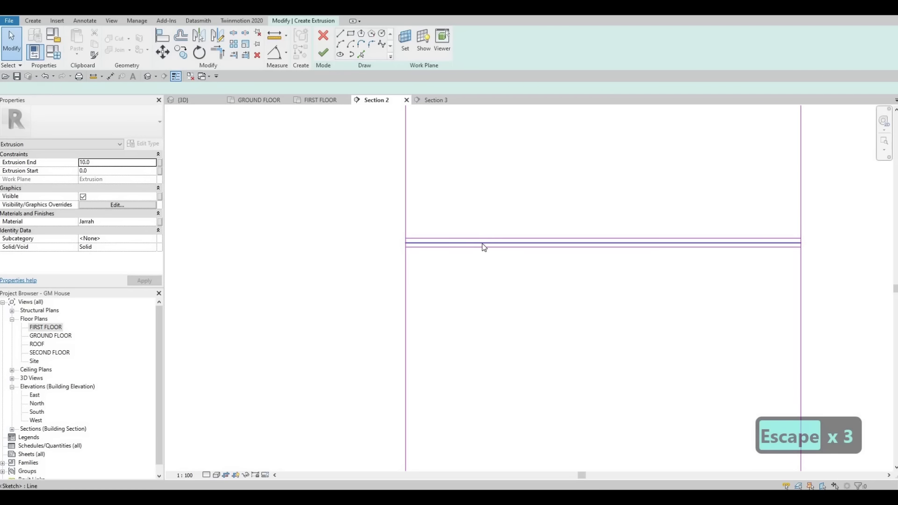
left_click(483, 245)
key("Delete")
- Delete the original middle line between the offset lines in the rectangle on the freezer's other side
scroll(497, 236, "down", 4)
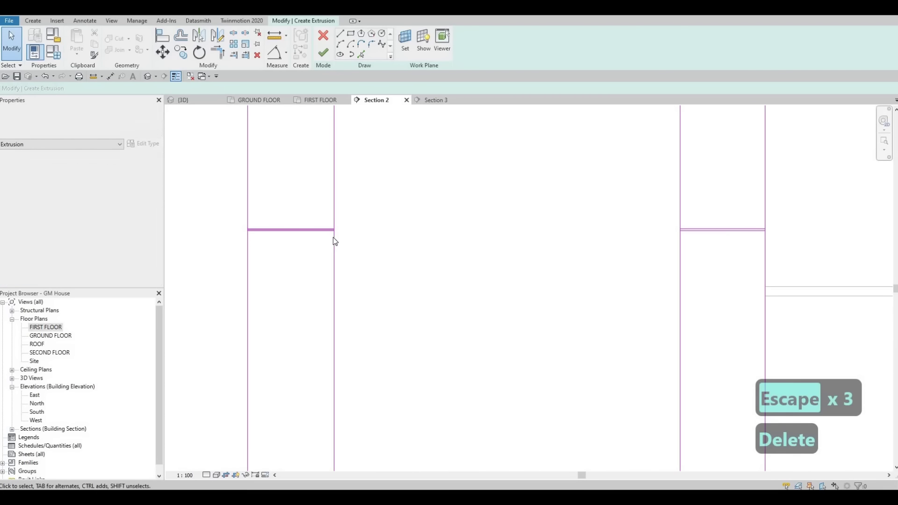
scroll(335, 239, "up", 3)
middle_click_drag(340, 233, 391, 221)
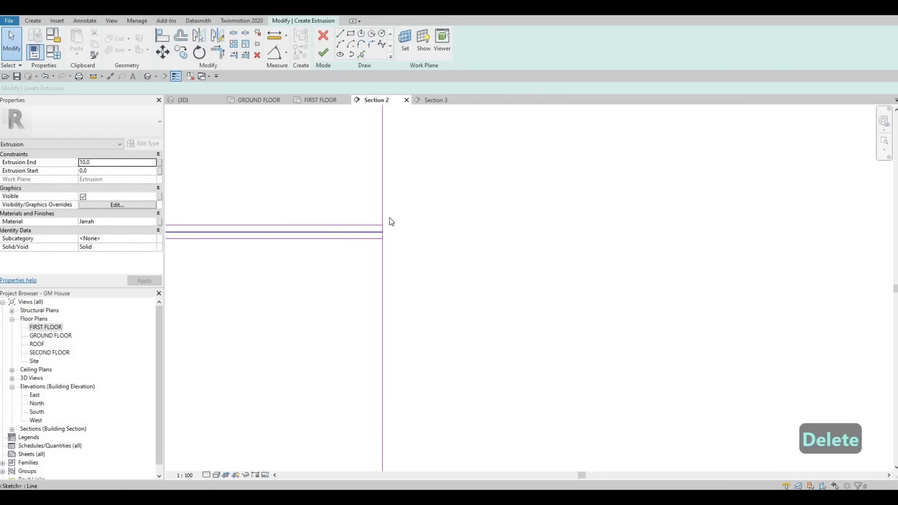
key("Delete")
scroll(393, 234, "down", 4)
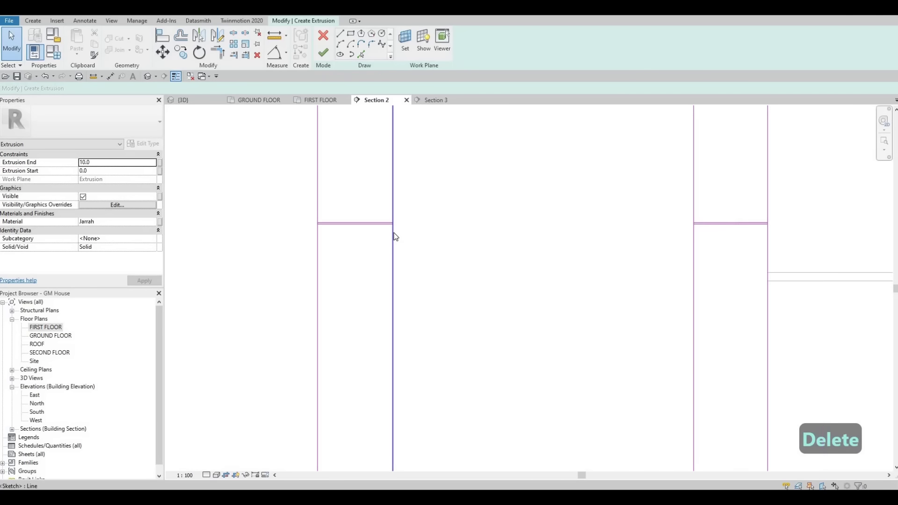
- Split both vertical side lines of the rectangle away from the counter within its middle gap, keeping the inner segments
key("Escape")
key("Escape")
key("s")
key("l")
scroll(334, 224, "up", 3)
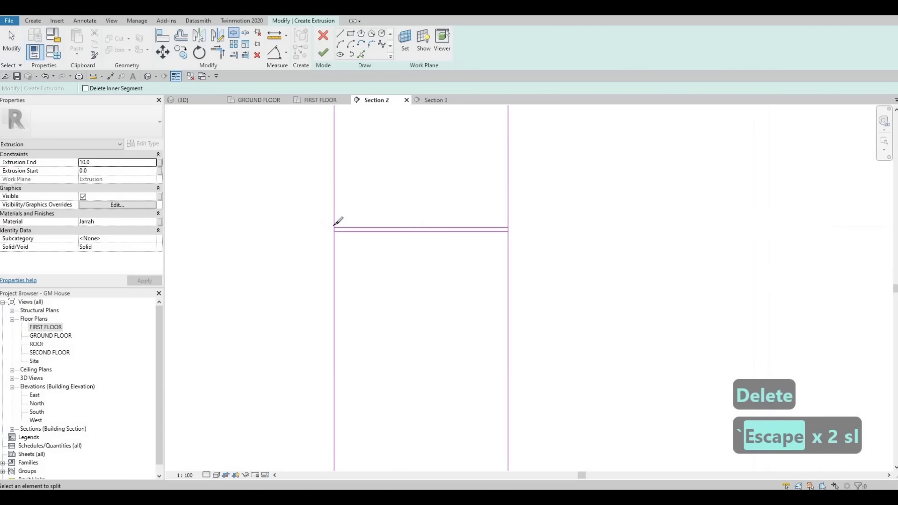
scroll(335, 224, "up", 4)
scroll(632, 241, "down", 4)
middle_click_drag(531, 226, 472, 216)
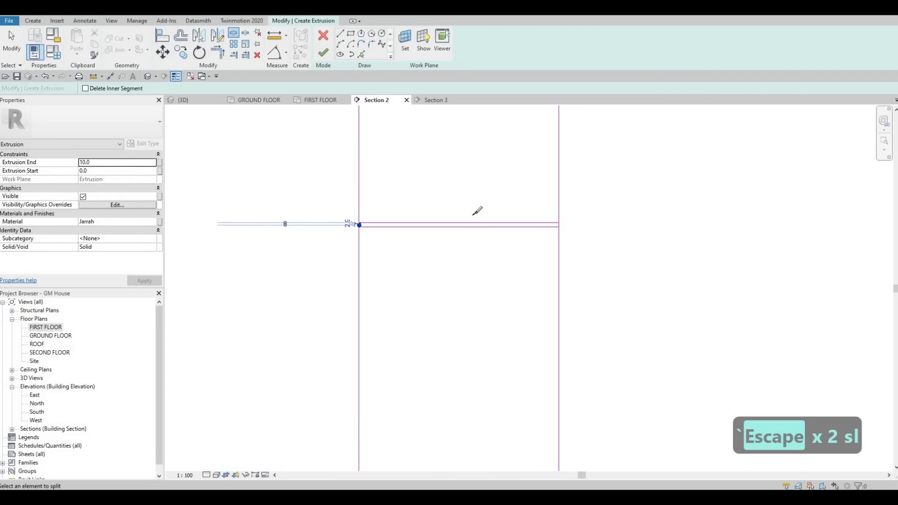
scroll(471, 215, "up", 4)
scroll(616, 234, "down", 5)
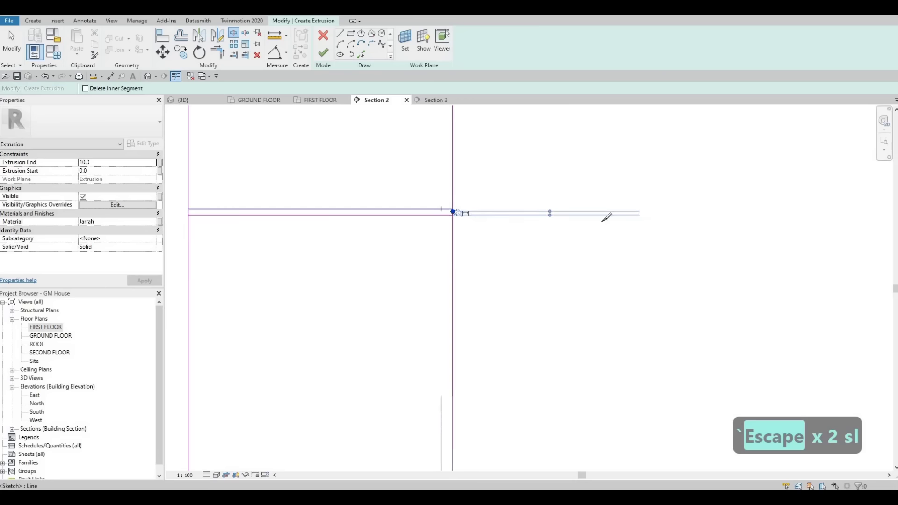
- Split both vertical side lines of the counter-side rectangle within its middle gap
scroll(707, 209, "up", 2)
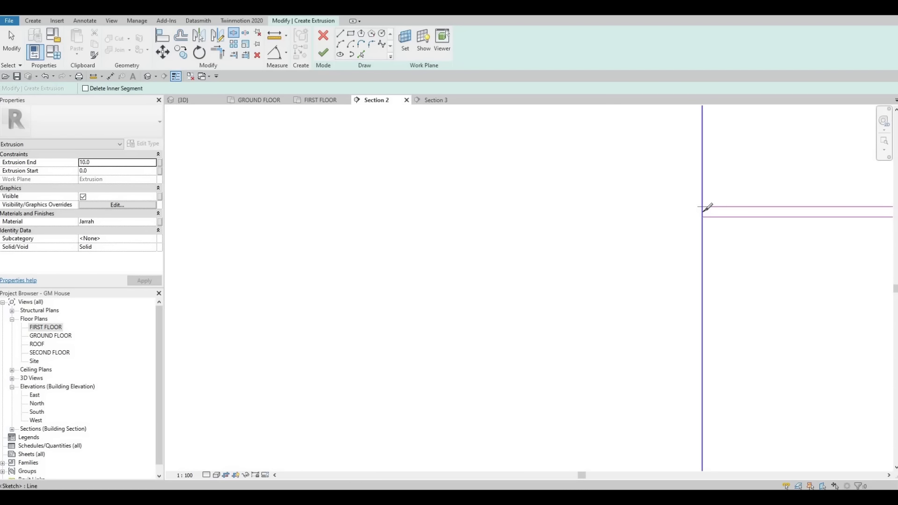
left_click(703, 211)
scroll(659, 196, "down", 3)
middle_click_drag(677, 190, 516, 175)
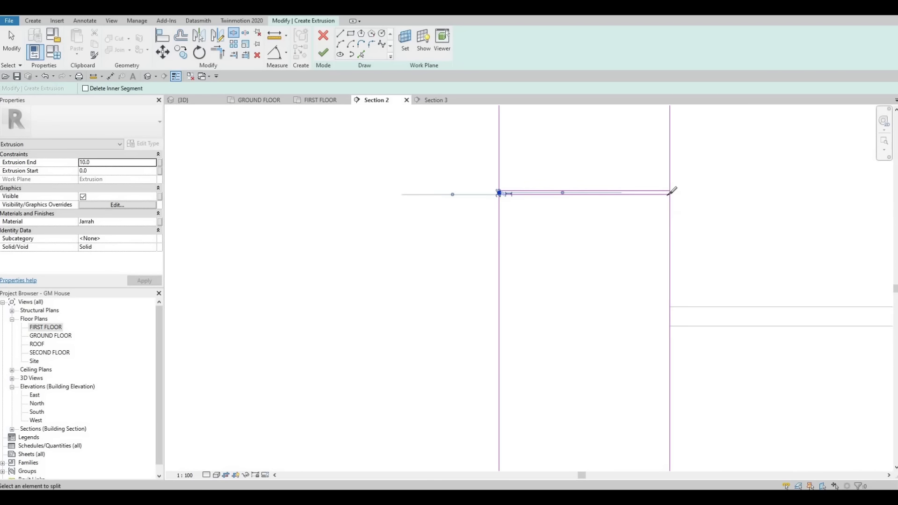
scroll(668, 193, "up", 4)
left_click(659, 197)
scroll(619, 199, "down", 5)
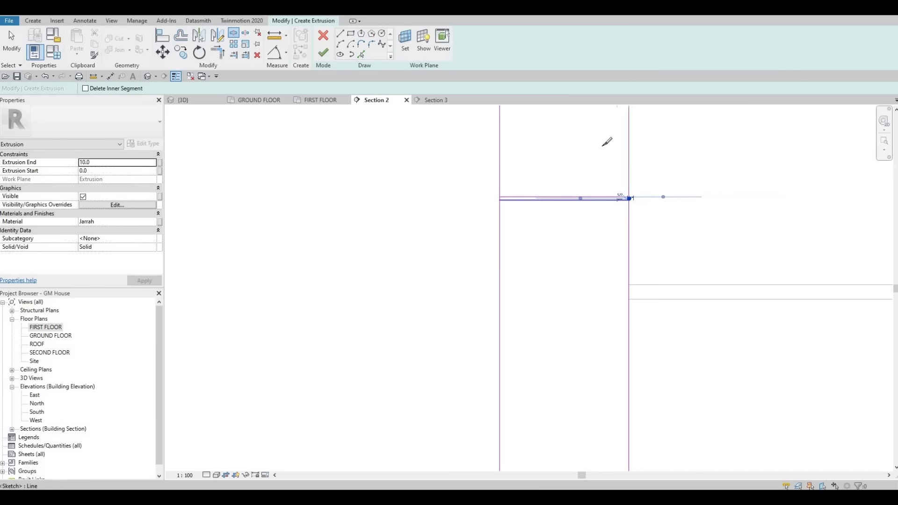
- Split the upper rectangle's bottom and top lines at the central vertical gap
scroll(599, 224, "down", 5)
scroll(615, 191, "up", 3)
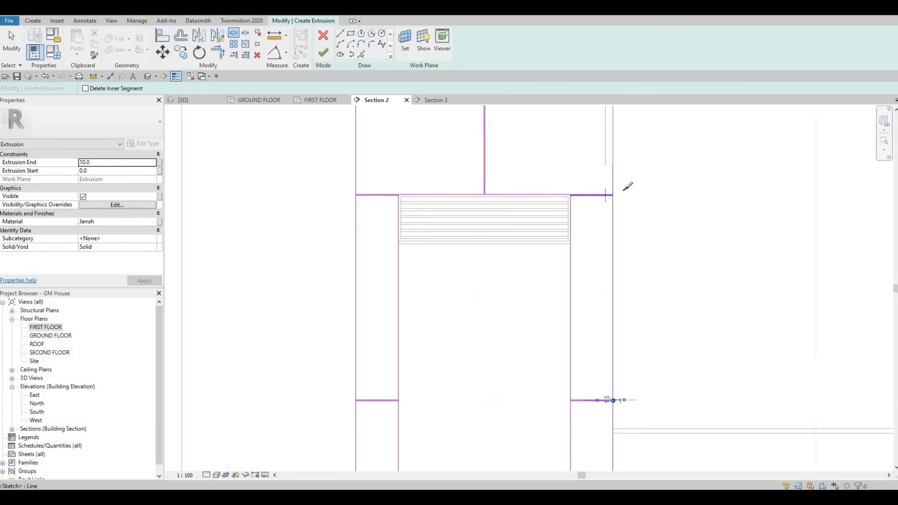
scroll(603, 183, "up", 5)
scroll(589, 215, "down", 3)
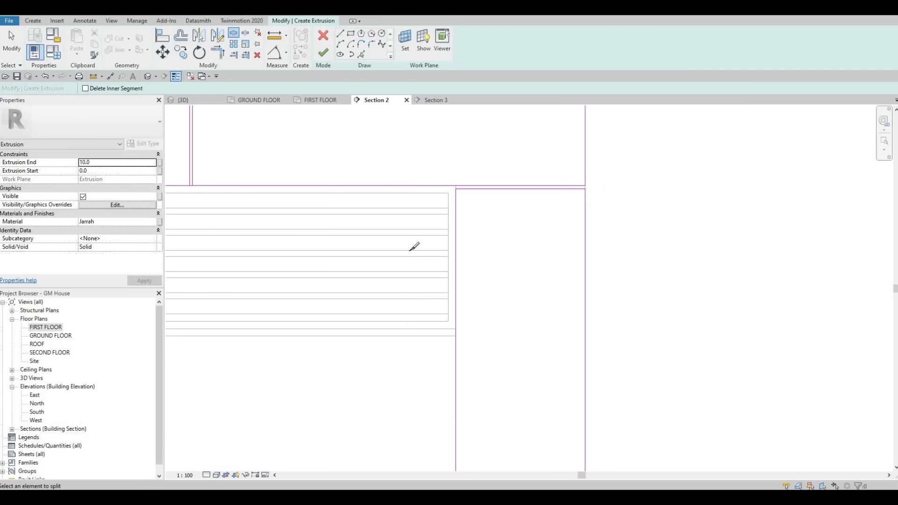
scroll(410, 250, "down", 4)
scroll(357, 262, "up", 3)
scroll(360, 275, "up", 5)
left_click(358, 274)
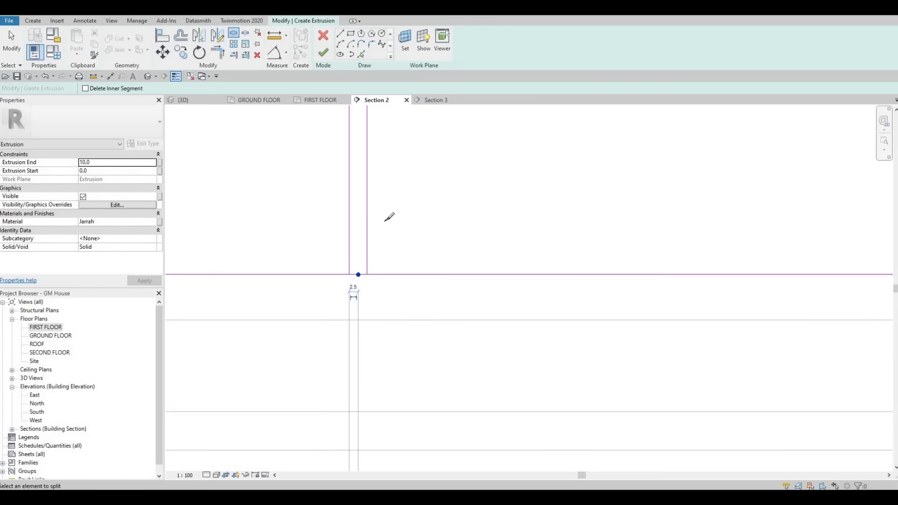
scroll(389, 256, "down", 5)
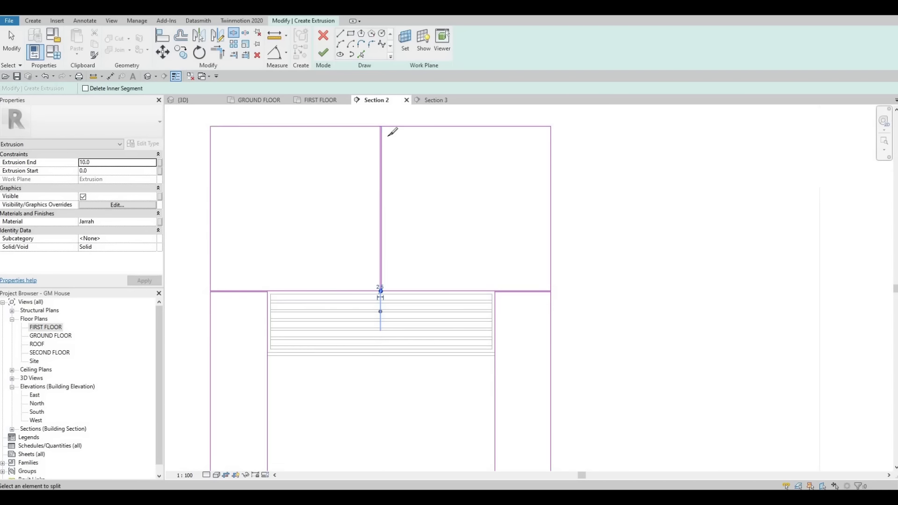
scroll(391, 134, "up", 8)
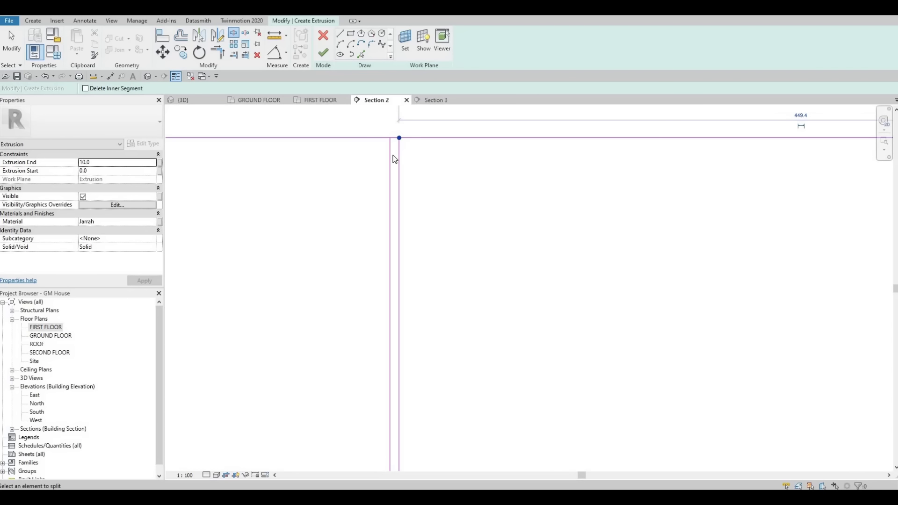
- Trim the upper rectangle's top and bottom lines to the two vertical lines bordering its central gap
key("Escape")
key("Escape")
key("t")
key("r")
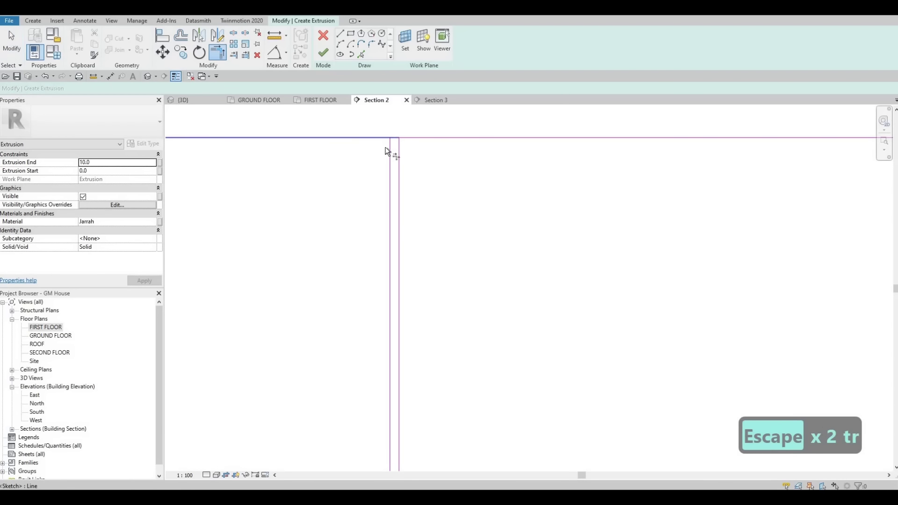
left_click(388, 147)
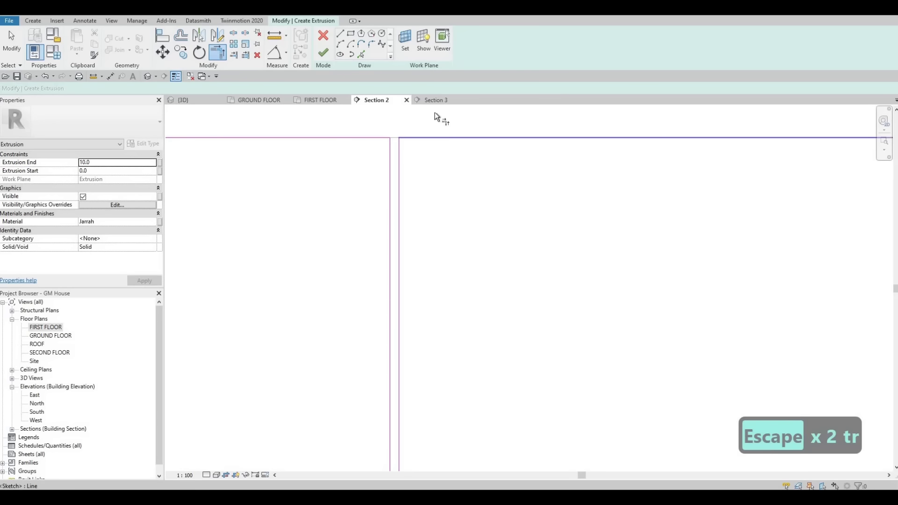
middle_click_drag(434, 112, 442, 361)
scroll(434, 288, "down", 4)
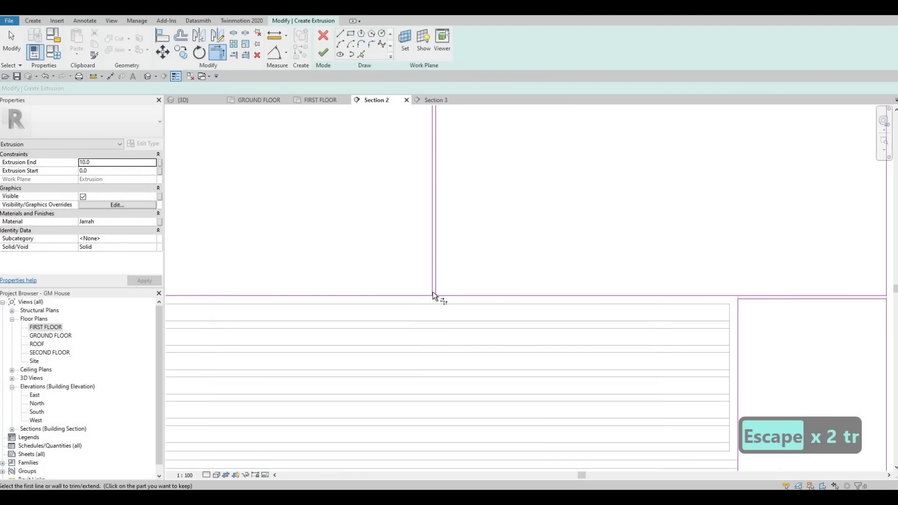
scroll(445, 284, "up", 1)
middle_click_drag(445, 285, 539, 295)
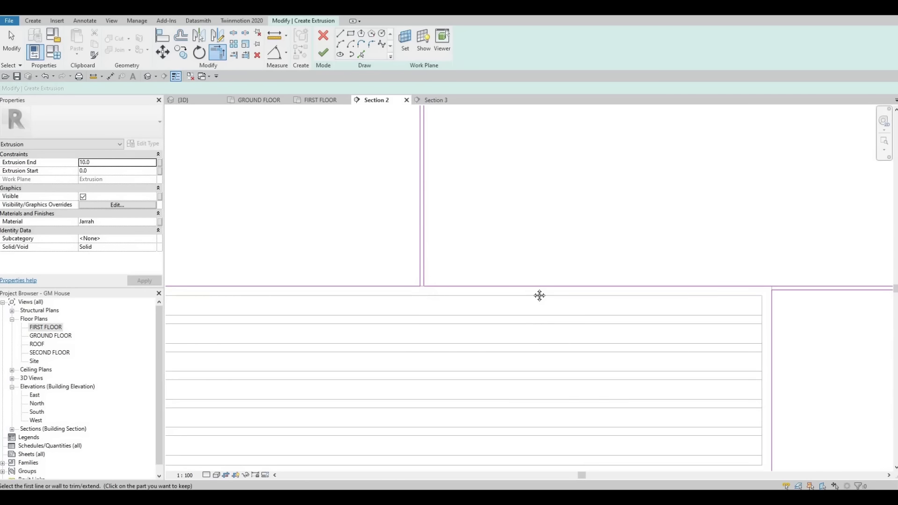
- Trim the counter-side rectangle's vertical side lines to the two horizontal lines of its middle gap
scroll(534, 324, "down", 3)
scroll(523, 266, "up", 6)
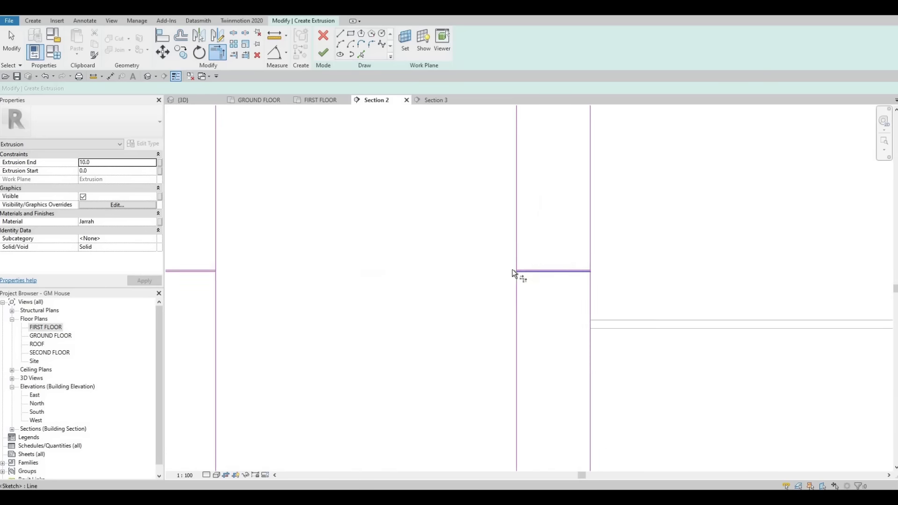
scroll(511, 272, "up", 5)
left_click(504, 279)
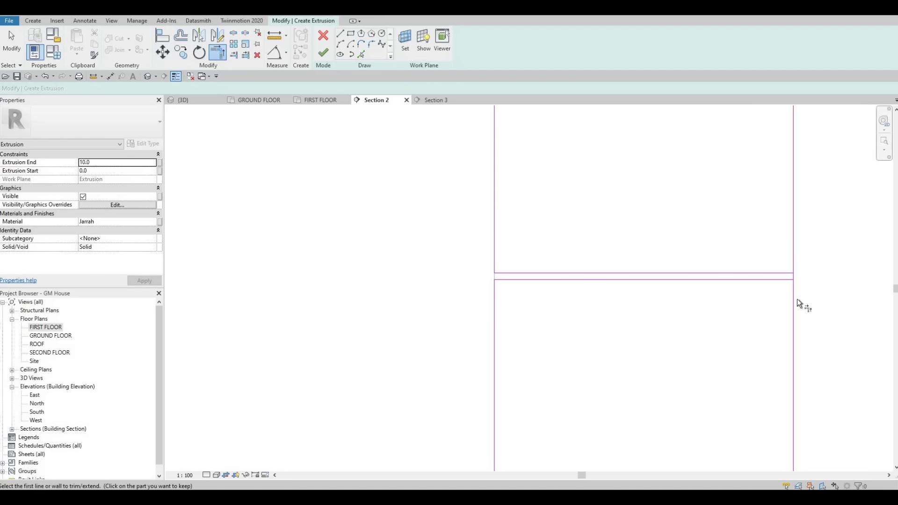
- Trim the vertical side lines to the middle gap lines in the rectangle on the freezer side away from the counter
scroll(588, 266, "down", 2)
scroll(513, 281, "down", 2)
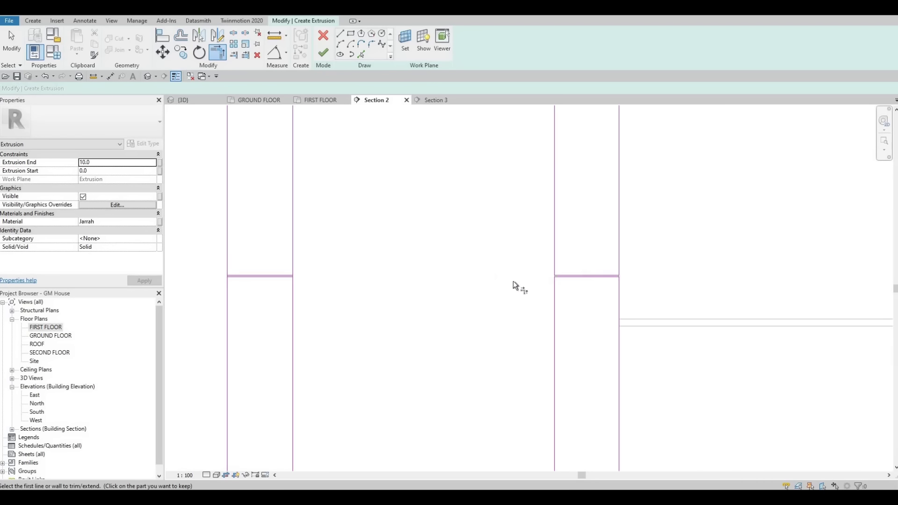
scroll(472, 274, "up", 2)
left_click(472, 274)
scroll(500, 285, "up", 2)
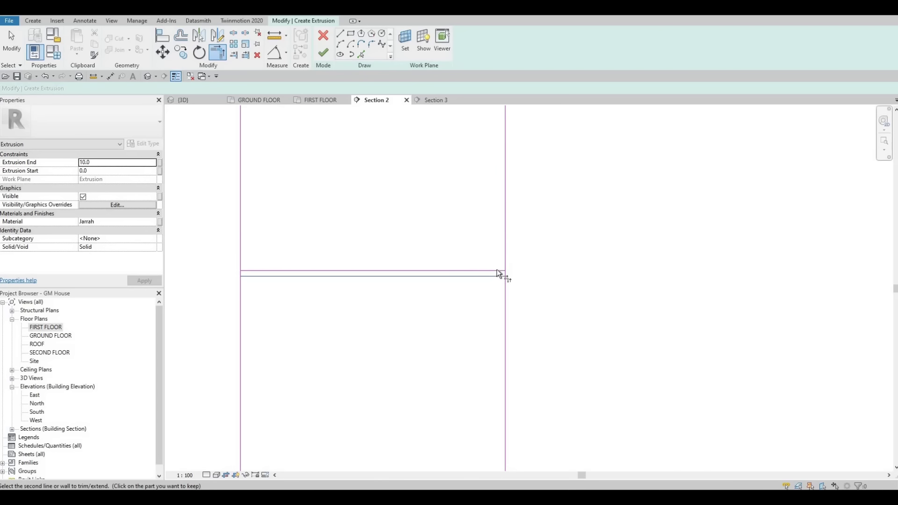
left_click(505, 280)
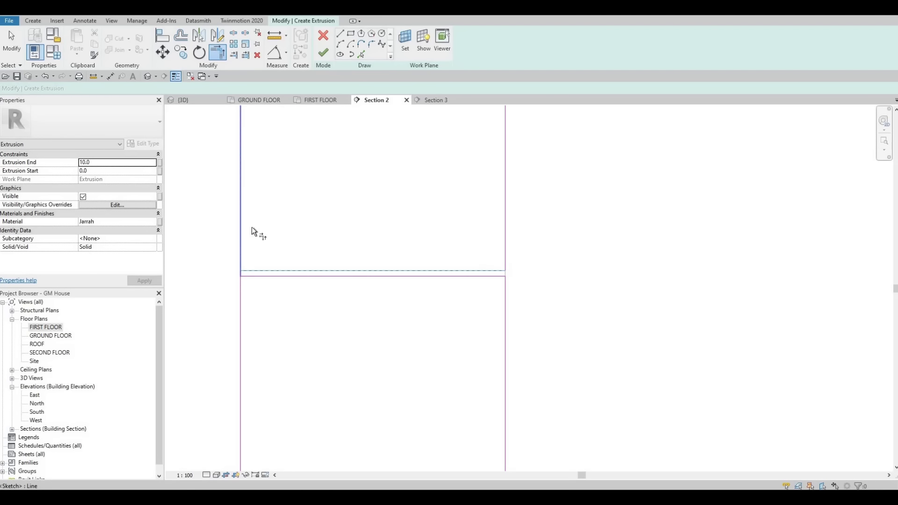
- Finish the freezer door panel extrusion sketch and show the result in the 3D view
scroll(316, 217, "down", 3)
middle_click_drag(316, 217, 370, 229)
scroll(371, 229, "down", 4)
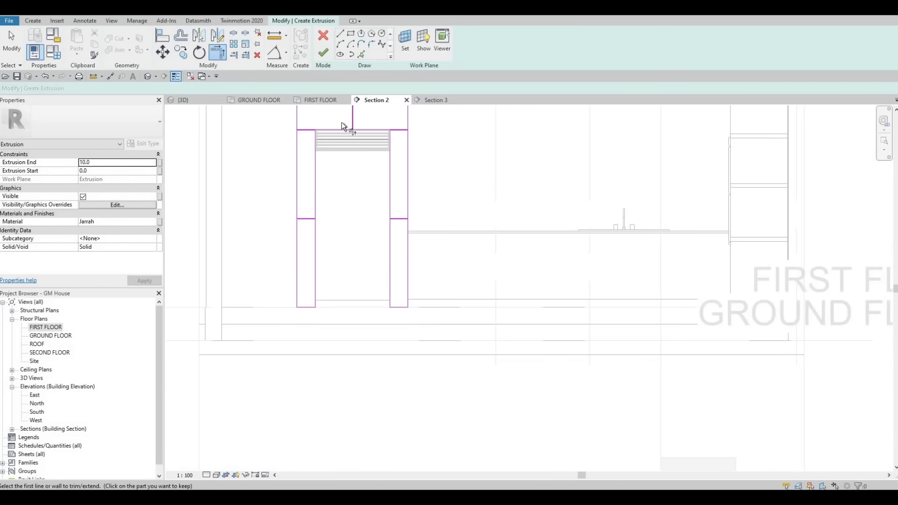
left_click(325, 53)
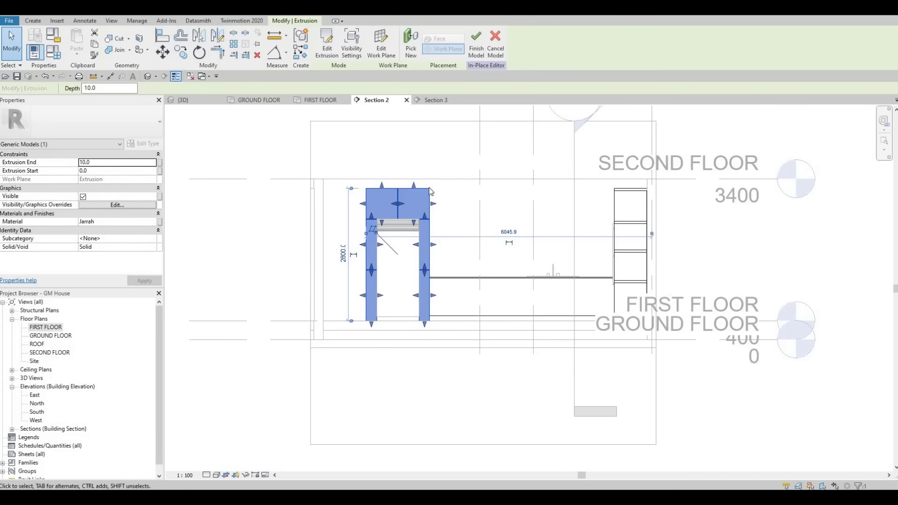
key("ctrl+Tab")
key("Escape")
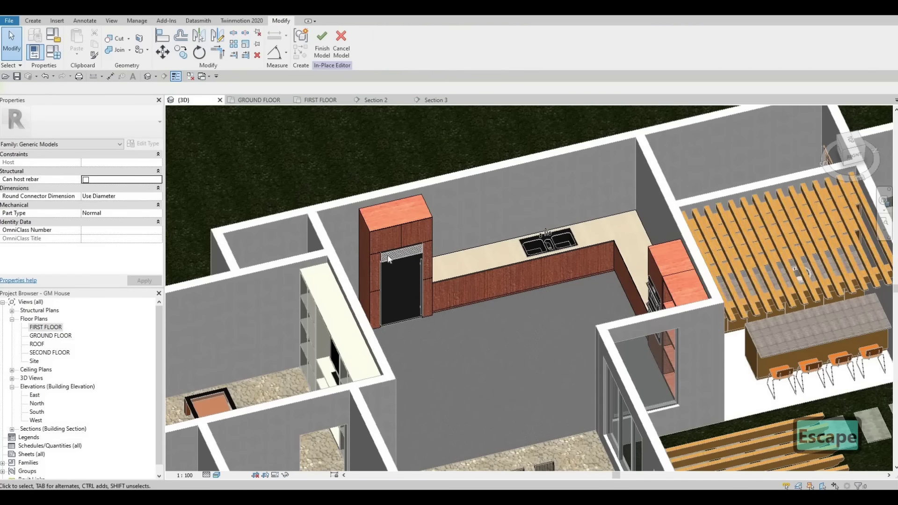
- Inspect the freezer cabinet's door panels from several angles in 3D and finish the in-place model
scroll(388, 258, "up", 8)
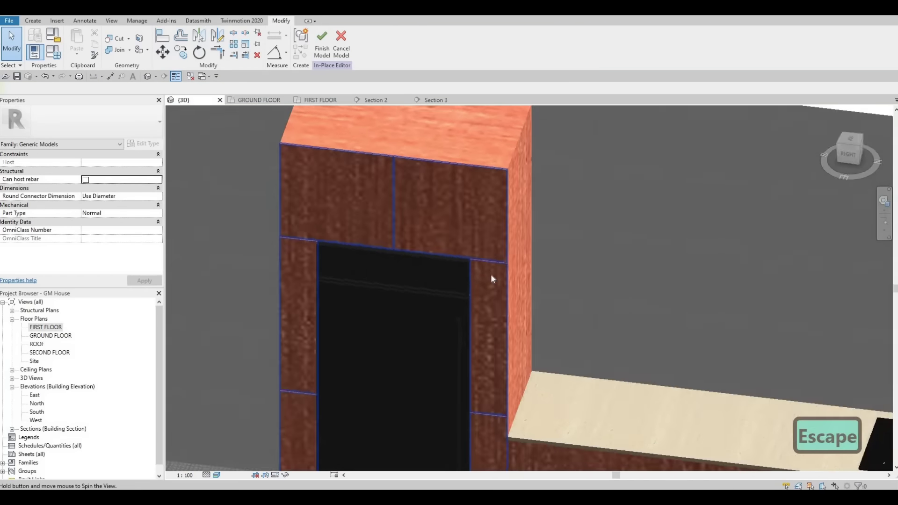
scroll(407, 245, "down", 5)
middle_click_drag(407, 245, 523, 304, "shift")
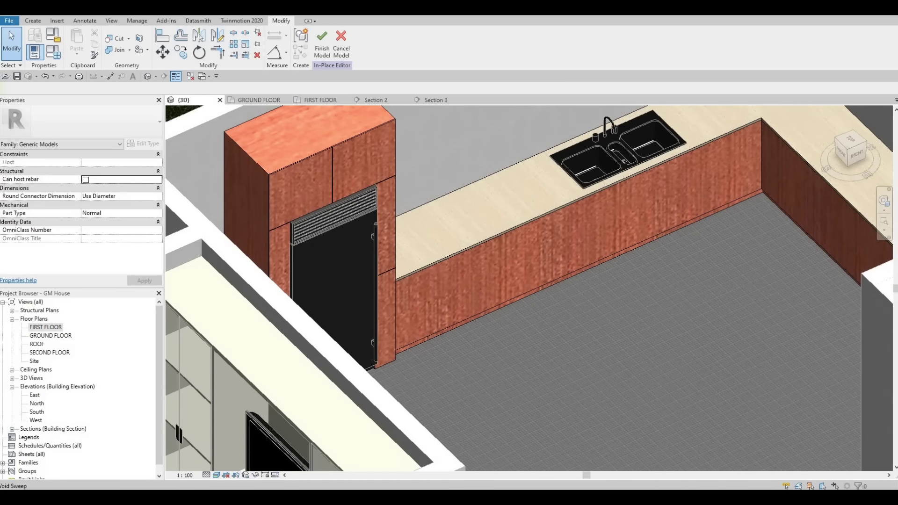
scroll(439, 362, "down", 2)
middle_click_drag(525, 362, 583, 220, "shift")
middle_click_drag(563, 264, 547, 294)
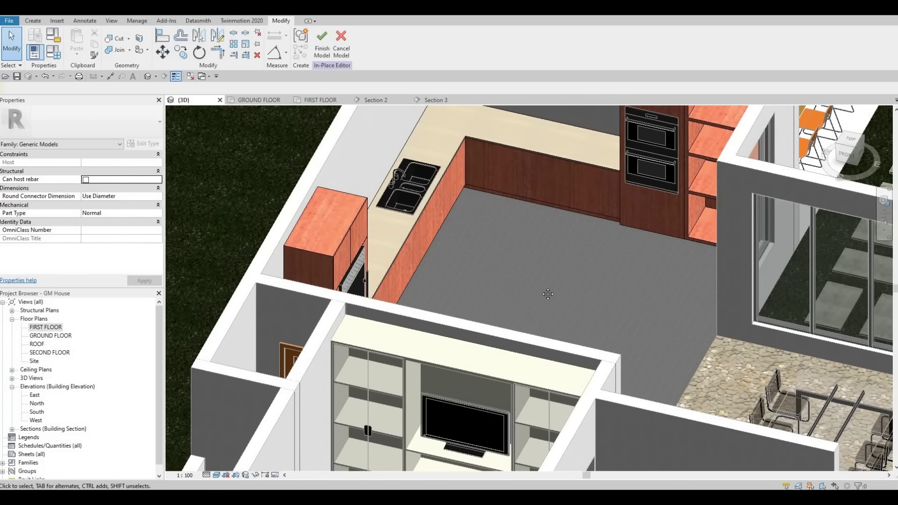
middle_click_drag(458, 279, 452, 308)
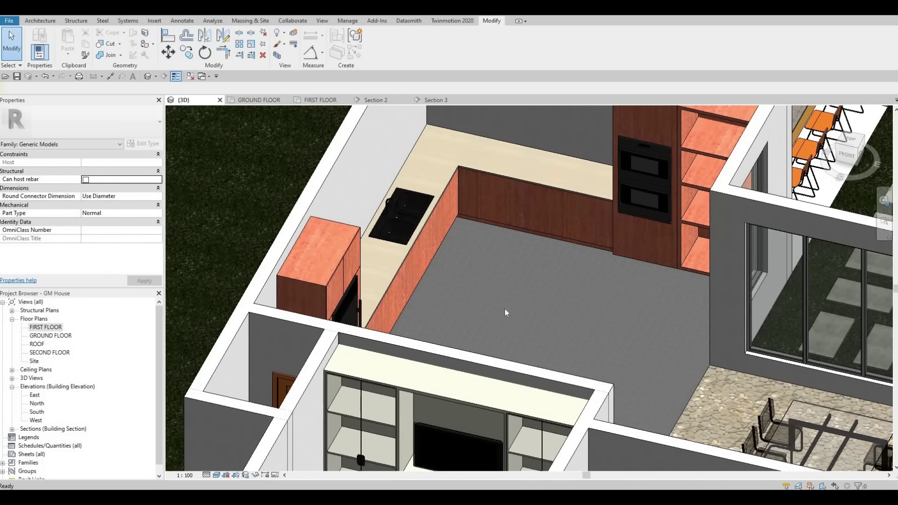
middle_click_drag(504, 309, 568, 308, "shift")
key("Escape")
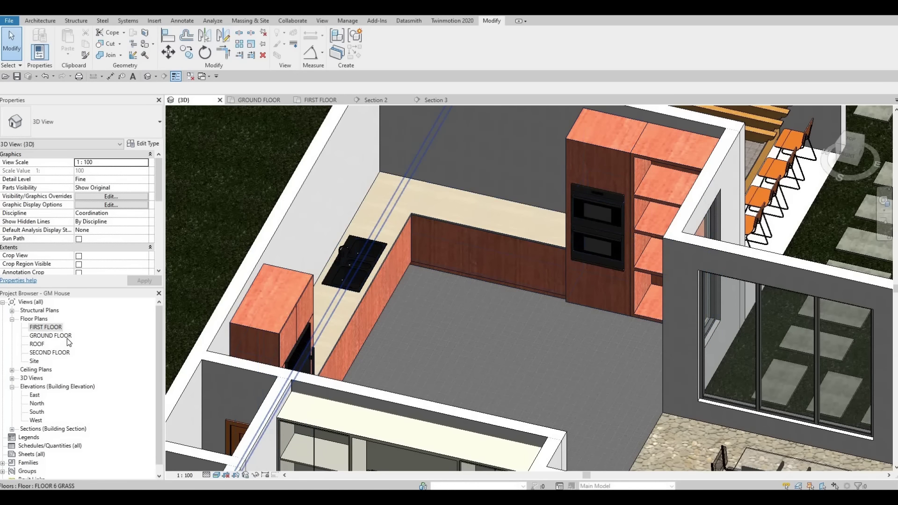
- Open the first-floor plan and go from it to the section view facing the double oven cabinet
double_click(59, 335)
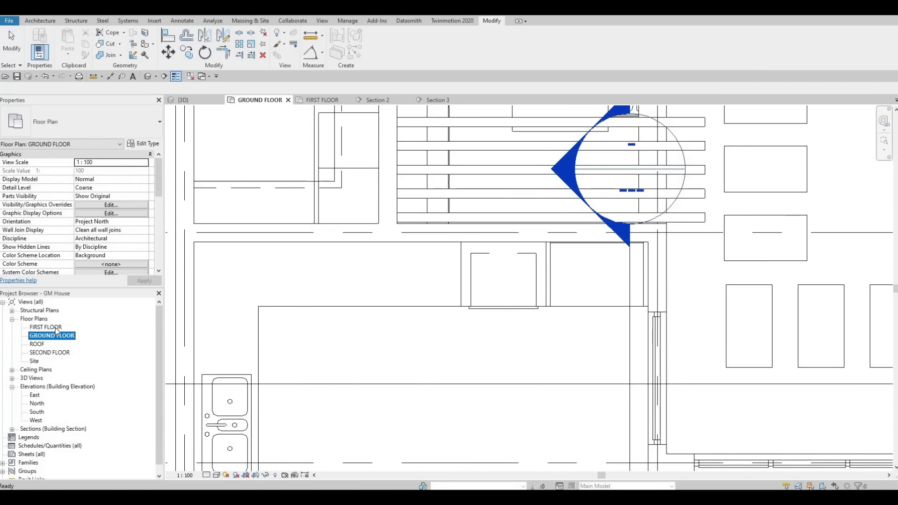
scroll(460, 351, "down", 6)
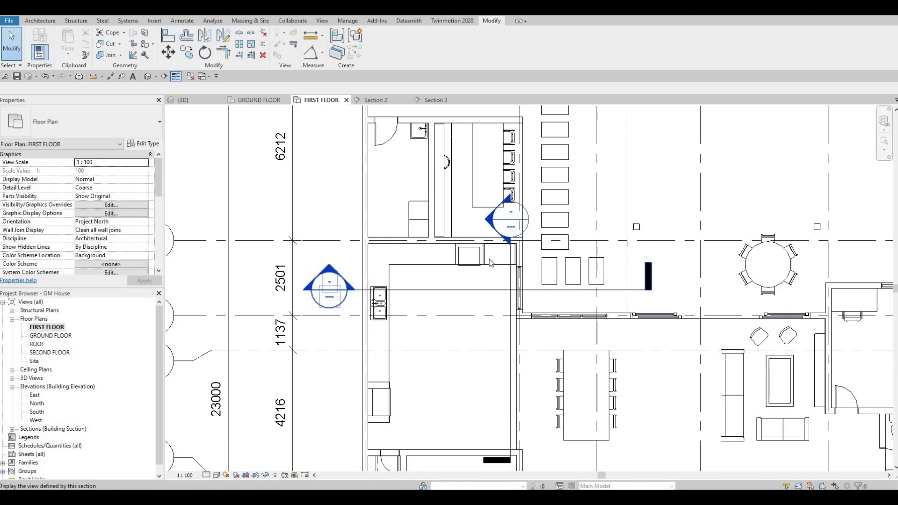
double_click(490, 263)
scroll(463, 282, "down", 3)
scroll(456, 196, "up", 2)
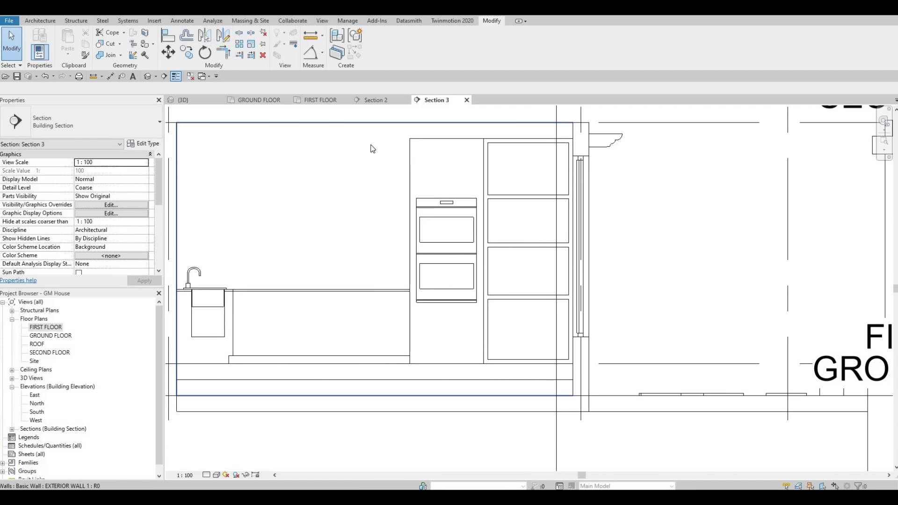
- Edit the oven cabinet in place and begin an extrusion with the cabinet's front face as work plane
left_click(410, 154)
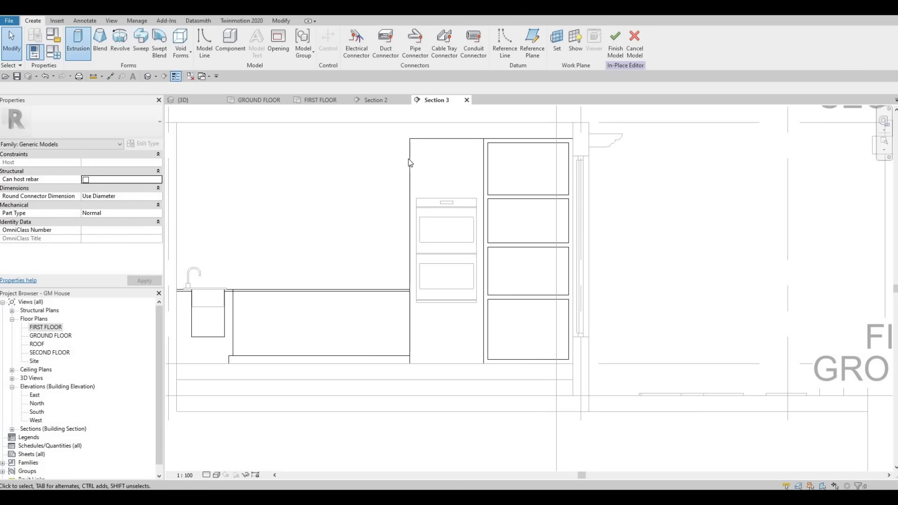
key("Return")
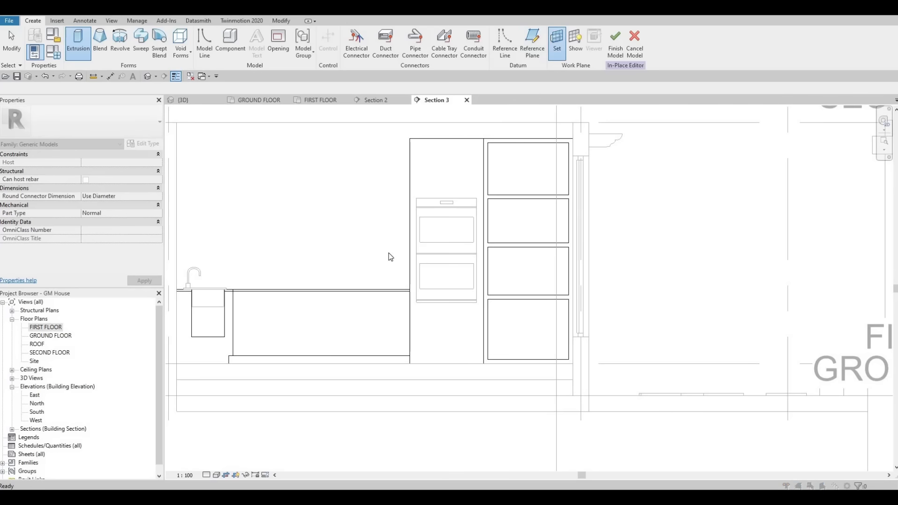
key("Return")
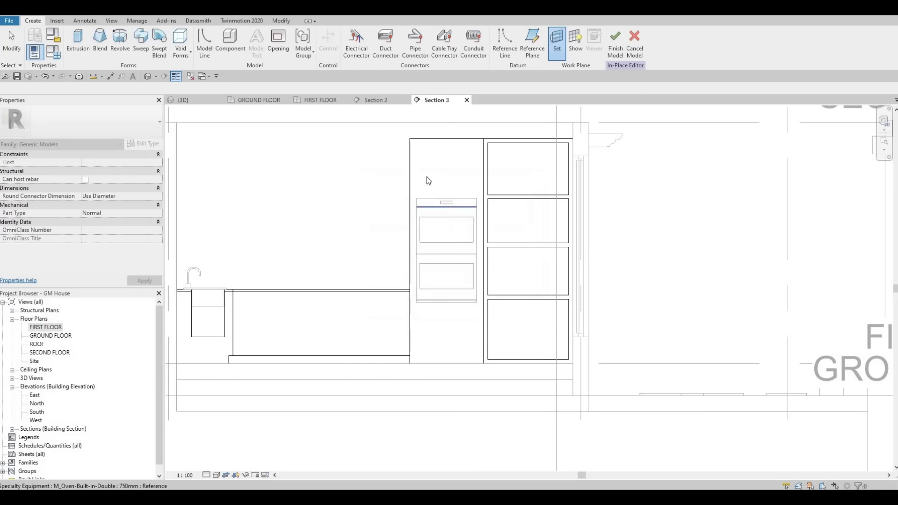
left_click(426, 181)
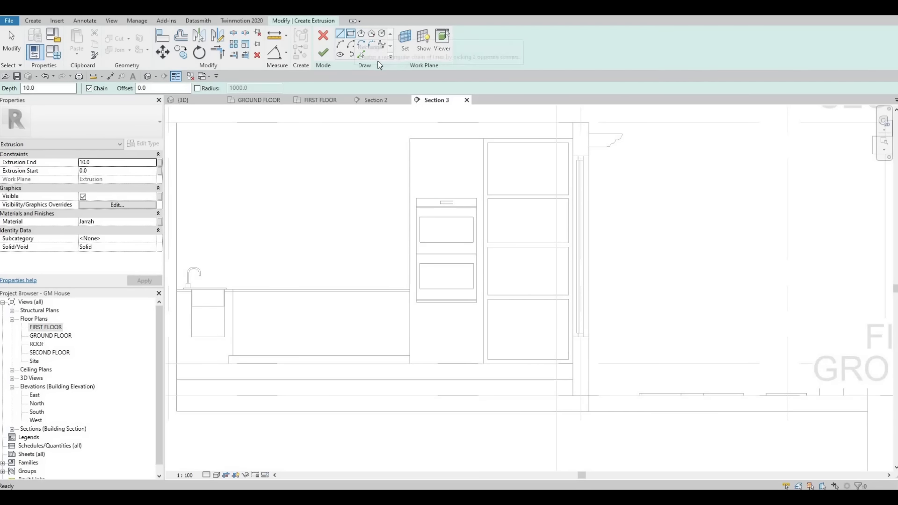
- Sketch a rectangle across the oven cabinet's full width from its top corner down to just above the oven
left_click(350, 33)
scroll(345, 116, "up", 3)
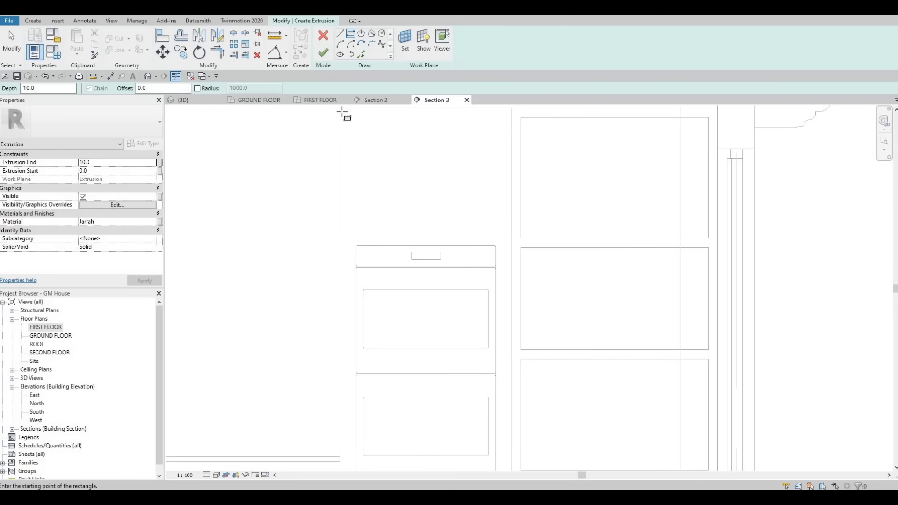
left_click(340, 108)
scroll(521, 255, "up", 2)
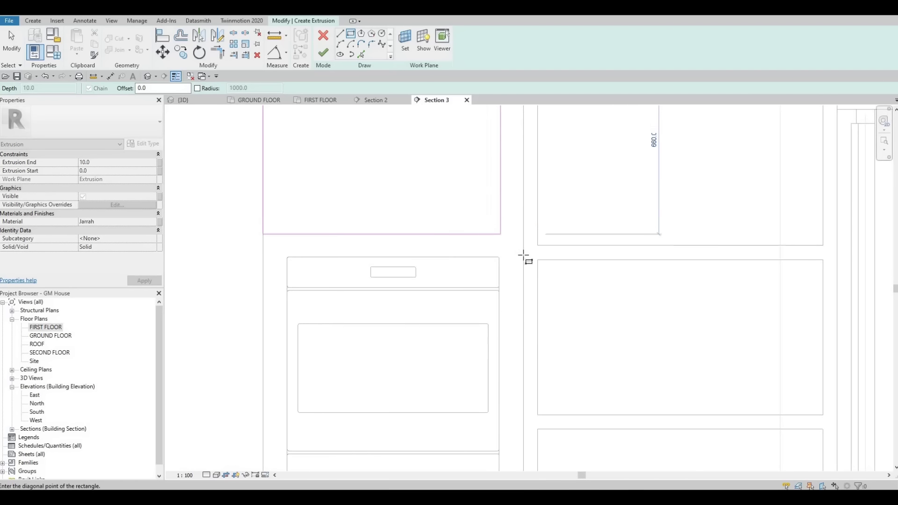
left_click(507, 258)
key("Escape")
key("Escape")
key("Escape")
- Try to align the oven's top edge with the rectangle's bottom line as the reference
scroll(510, 264, "up", 2)
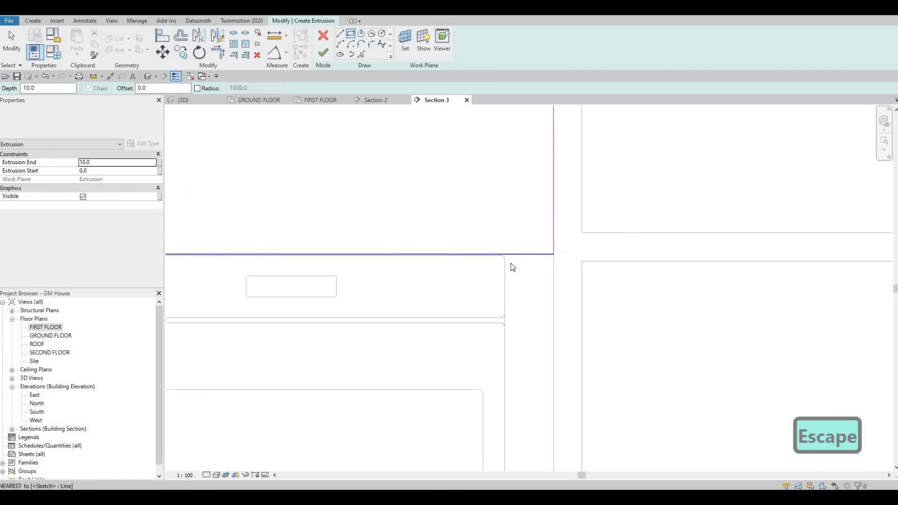
key("a")
key("l")
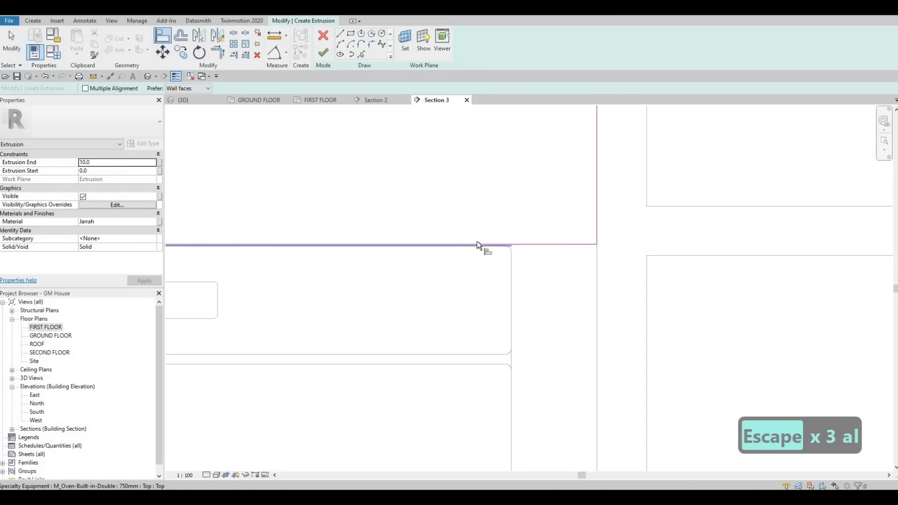
left_click(475, 245)
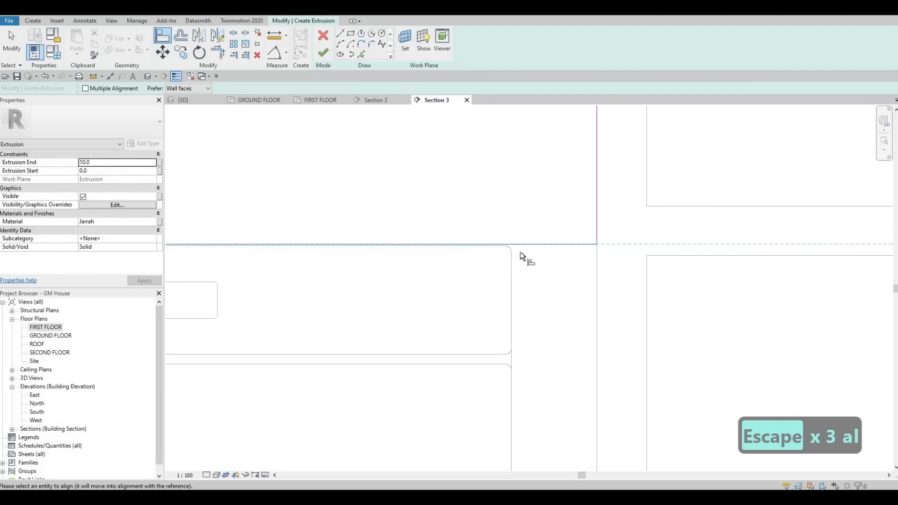
scroll(519, 251, "up", 3)
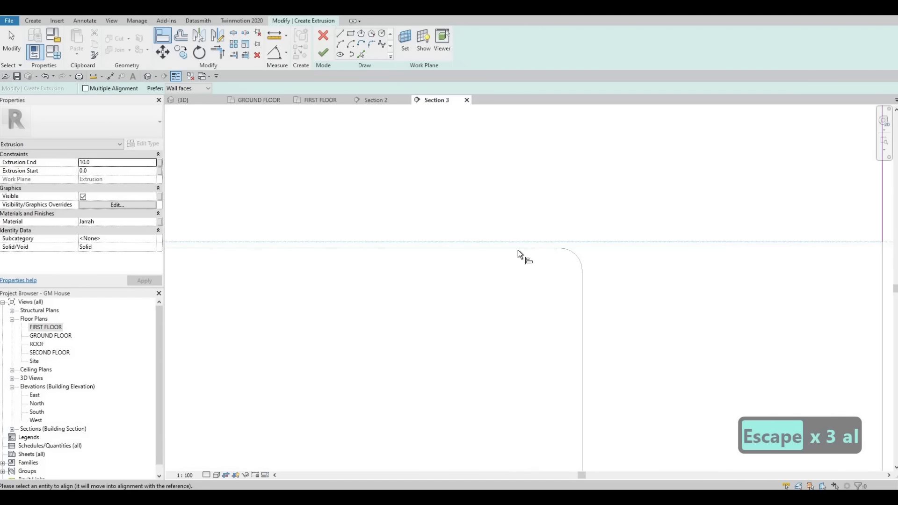
left_click(475, 247)
scroll(518, 252, "down", 4)
scroll(406, 260, "up", 3)
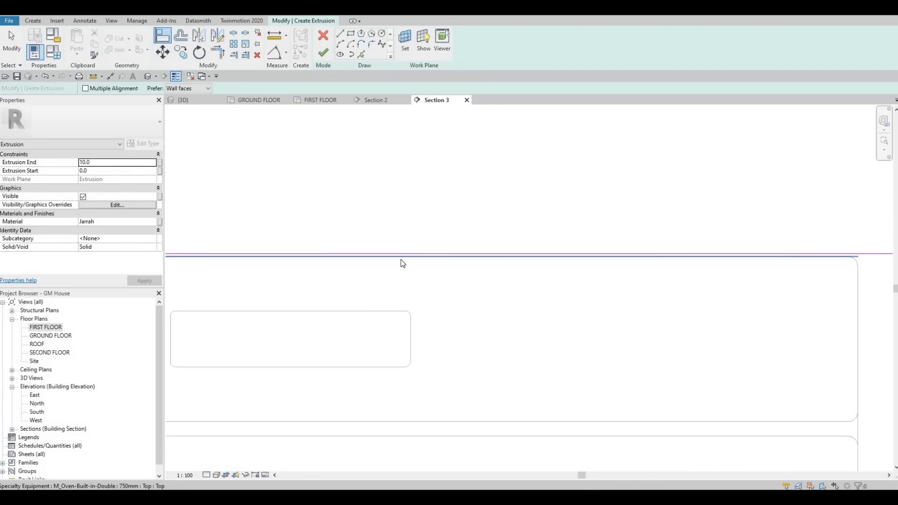
- Align the rectangle's bottom line with the top edge of the double oven
key("Escape")
key("a")
key("l")
left_click(405, 253)
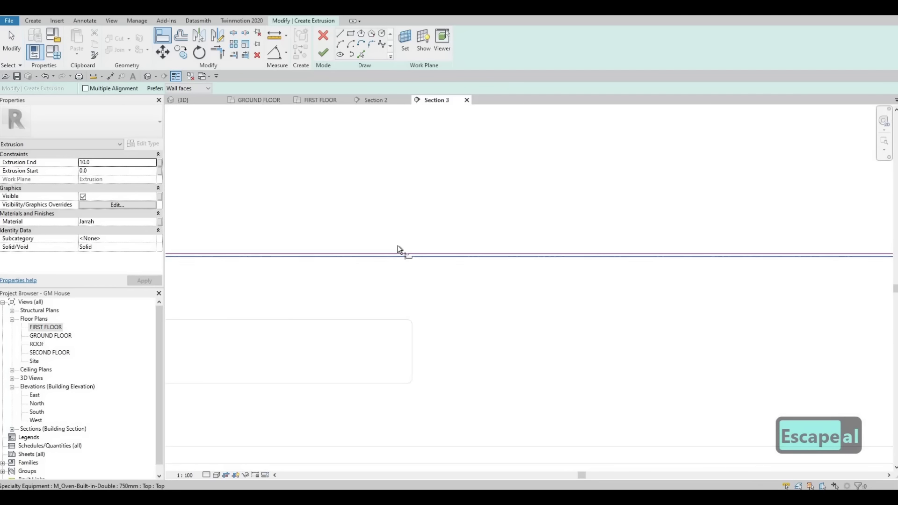
left_click(399, 251)
scroll(405, 234, "down", 4)
key("Escape")
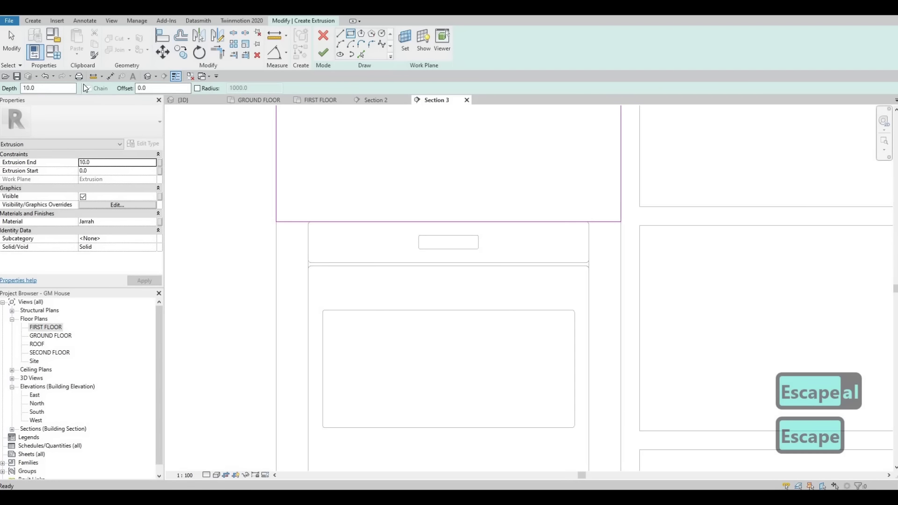
- Sketch a narrow rectangle with a 5 mm inward offset along the oven's left side, down to about the oven's bottom edge
type("5")
key("Return")
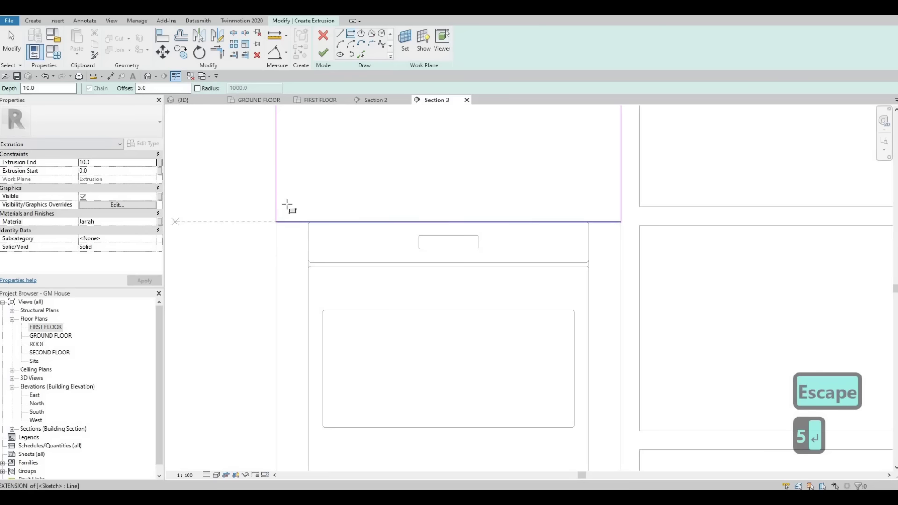
scroll(289, 198, "up", 5)
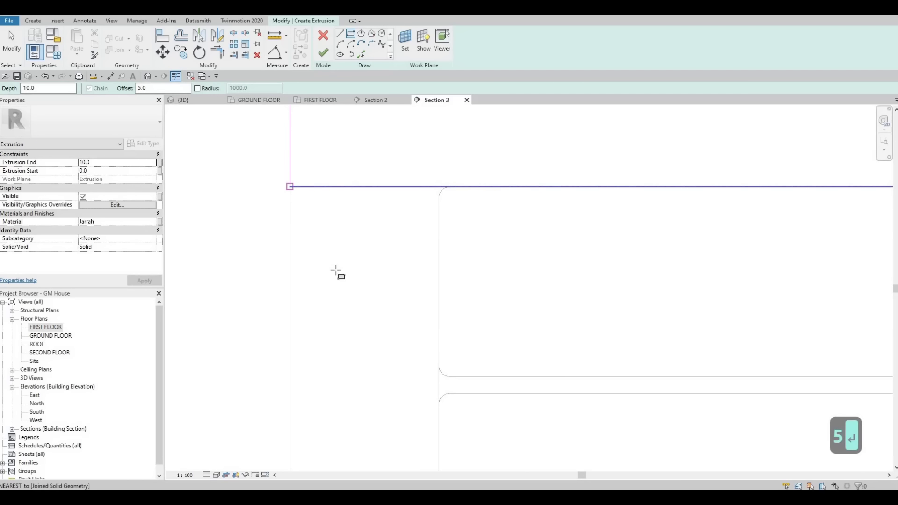
left_click(290, 186)
scroll(351, 280, "down", 2)
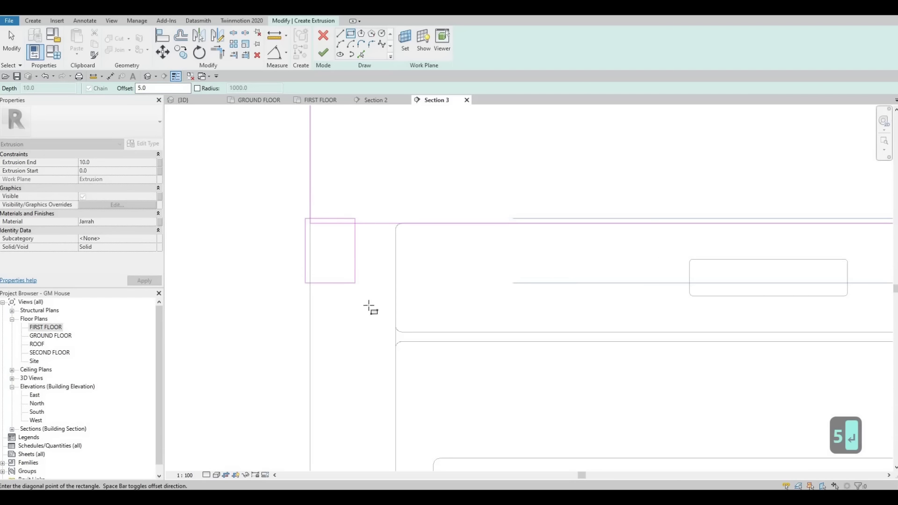
key("space")
middle_click_drag(367, 290, 383, 214)
scroll(374, 367, "down", 2)
scroll(378, 374, "down", 1)
middle_click_drag(378, 434, 380, 272)
mouse_move(378, 363)
middle_mouse_down()
mouse_move(375, 162)
mouse_move(377, 335)
mouse_move(388, 259)
middle_mouse_up()
scroll(377, 334, "up", 1)
middle_click_drag(381, 357, 387, 269)
scroll(389, 355, "down", 1)
middle_click_drag(396, 117, 395, 232)
scroll(396, 234, "up", 2)
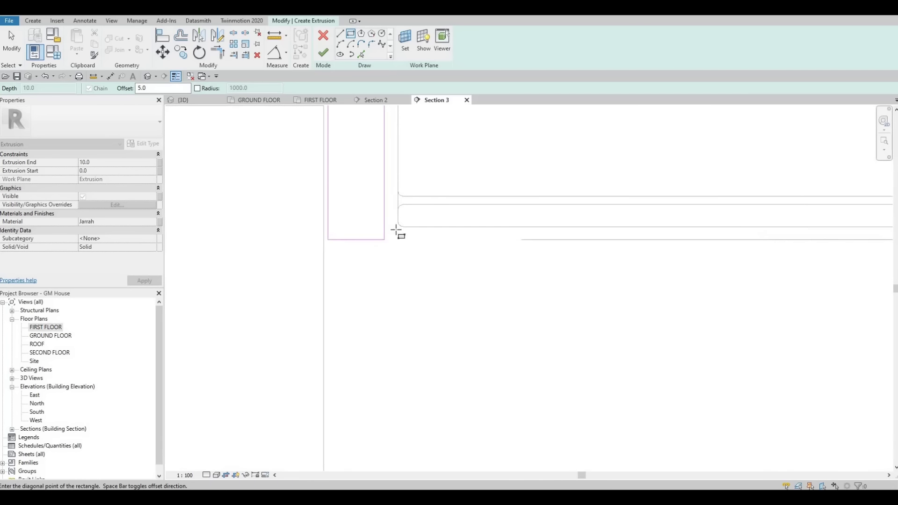
key("Escape")
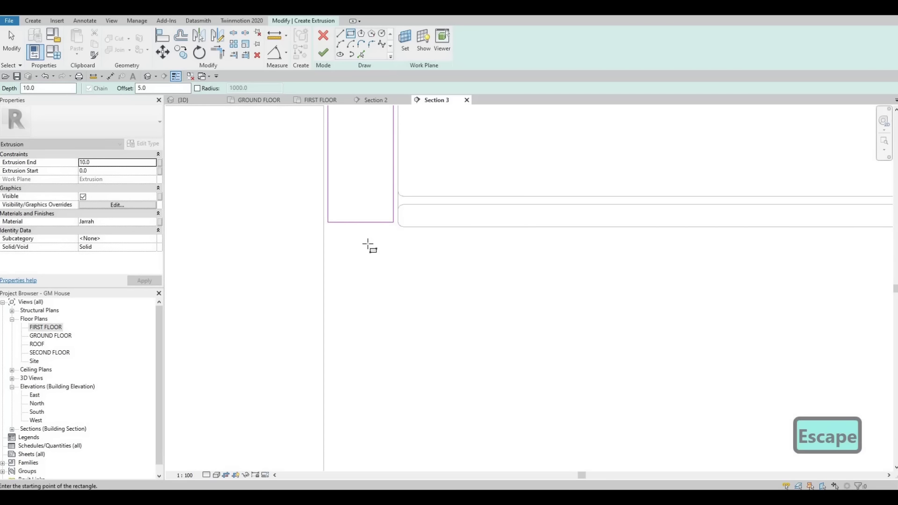
- Sketch a rectangle with the 5 mm offset across the cabinet's full width, from just below the oven down to the cabinet's base
middle_click_drag(369, 243, 310, 153)
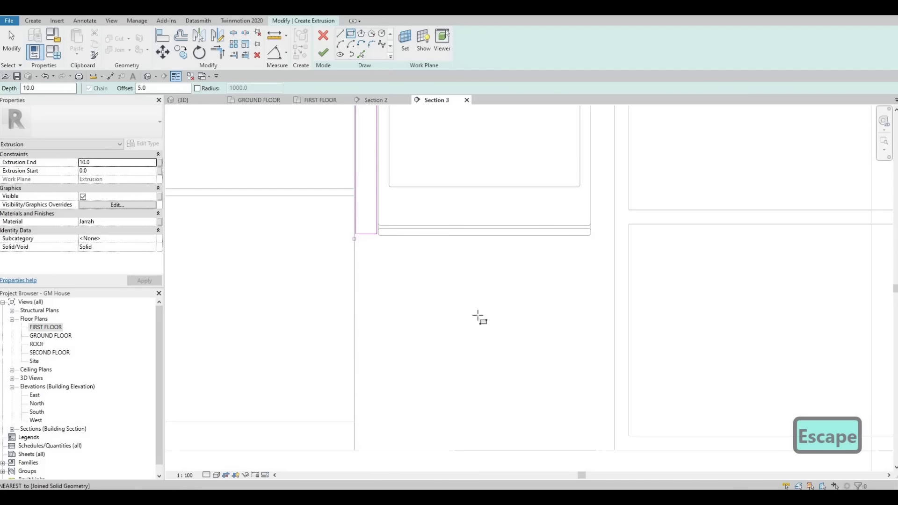
scroll(479, 318, "down", 2)
left_click(381, 254)
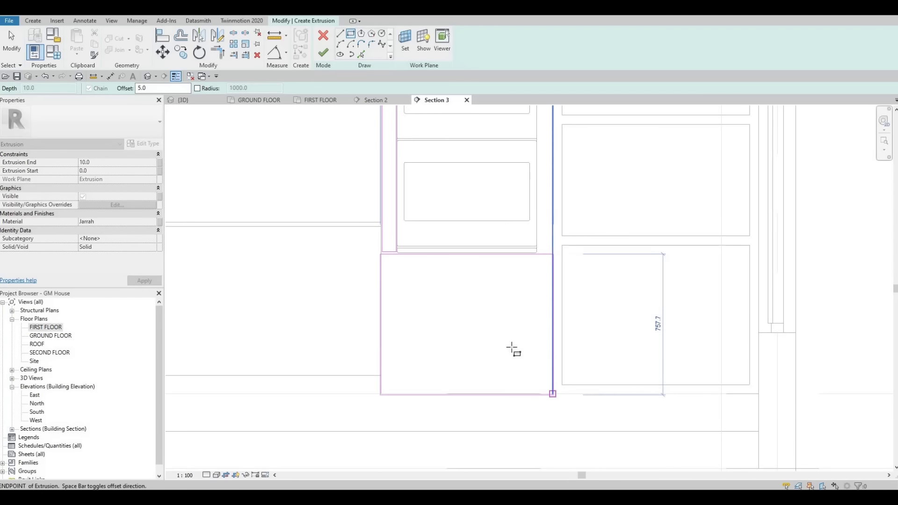
left_click(512, 350)
key("Escape")
scroll(434, 381, "up", 2)
scroll(380, 409, "down", 2)
scroll(429, 359, "up", 3)
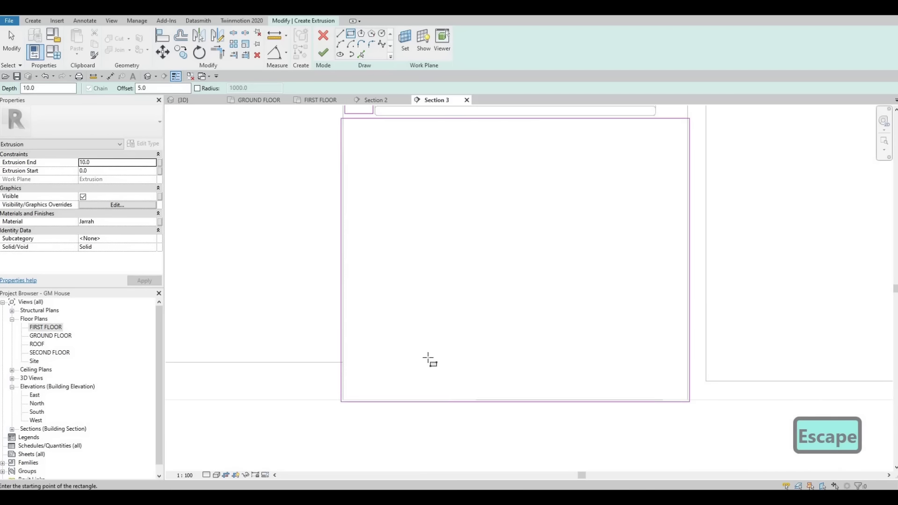
- Align the lower rectangle's bottom line and both side lines with the oven cabinet's edges
key("Escape")
key("Escape")
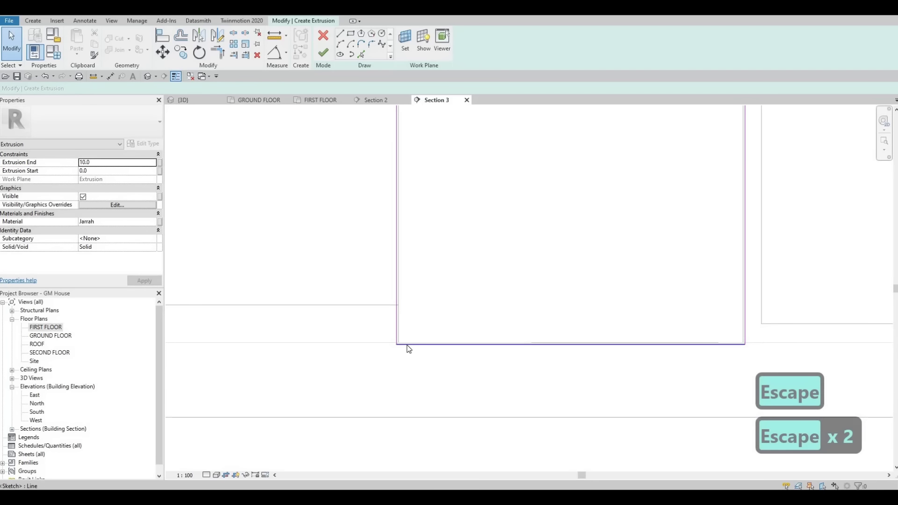
key("Tab")
left_click(408, 348)
key("Escape")
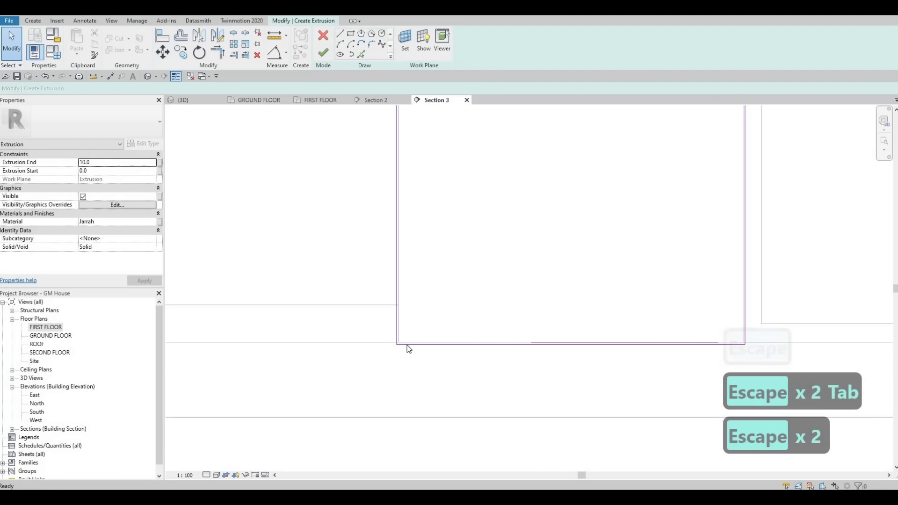
key("a")
key("l")
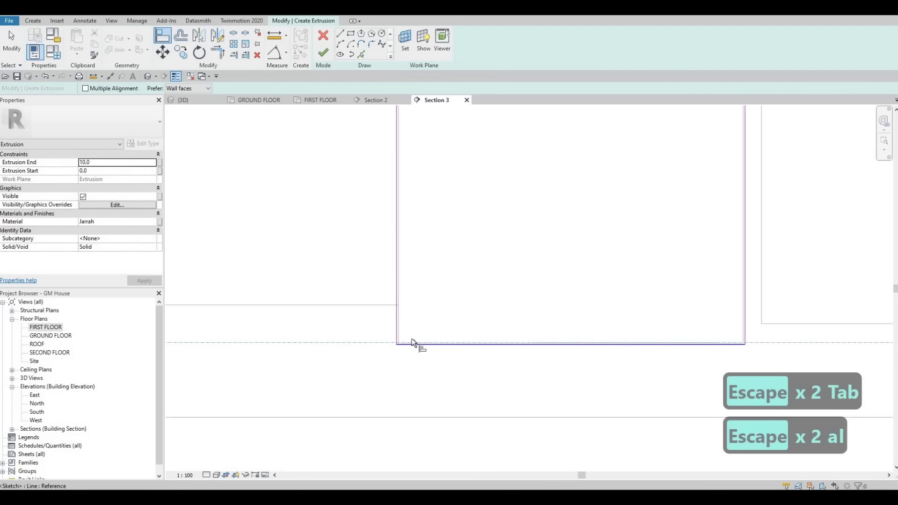
left_click(397, 321)
left_click(398, 321)
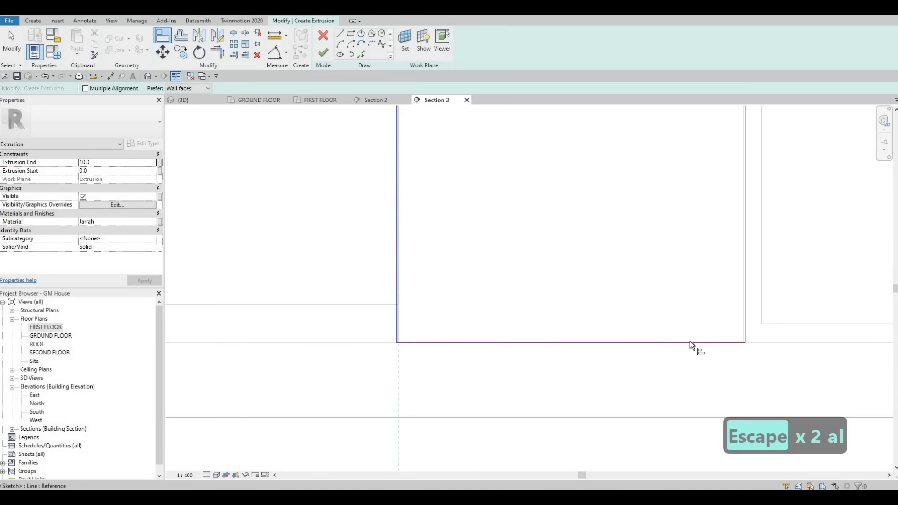
left_click(737, 311)
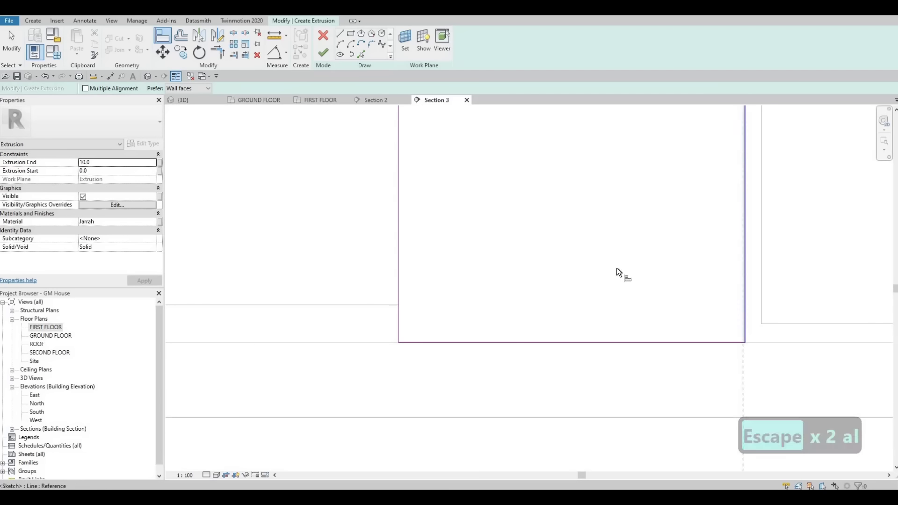
- Align the lower rectangle's top line with the bottom edge of the double oven
scroll(588, 251, "down", 2)
scroll(541, 208, "up", 3)
left_click(540, 210)
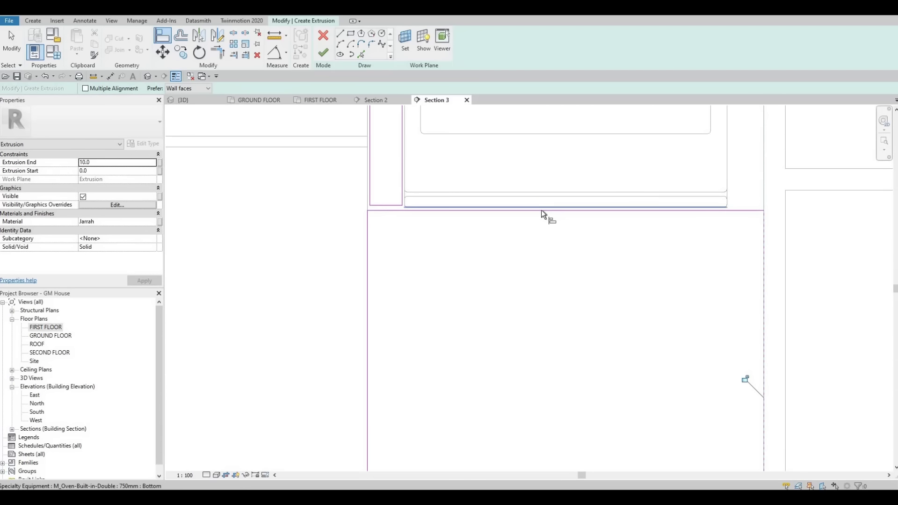
left_click(388, 208)
- Check the gap between the narrow side rectangle's bottom line and the lower rectangle's top line
scroll(357, 211, "up", 2)
scroll(357, 208, "up", 1)
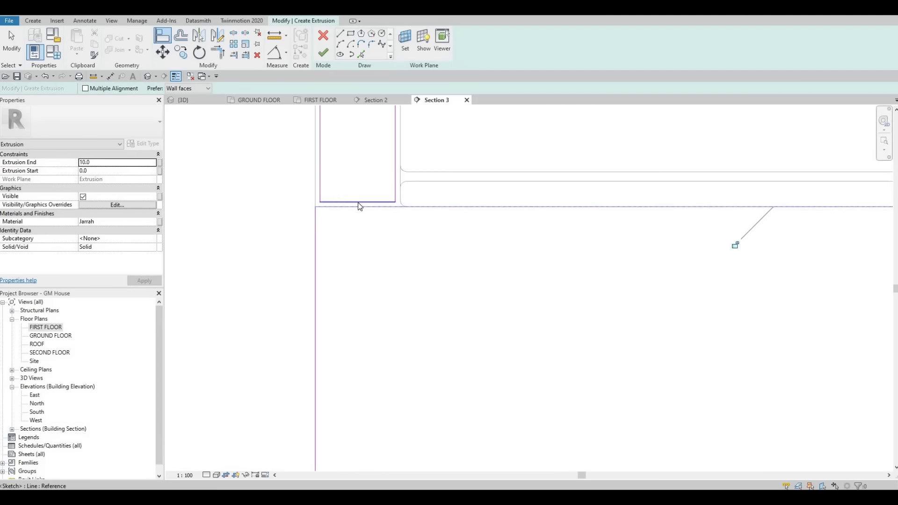
key("Escape")
key("Escape")
left_click(345, 203)
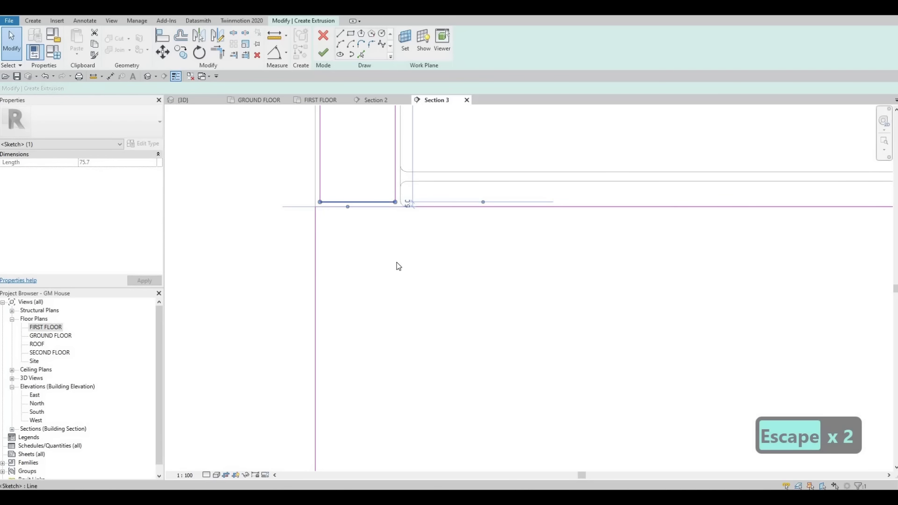
key("Escape")
key("Escape")
- Align the narrow side rectangle's left line with the cabinet's left edge, keeping its right line clear of the oven
scroll(395, 256, "down", 1)
key("a")
key("l")
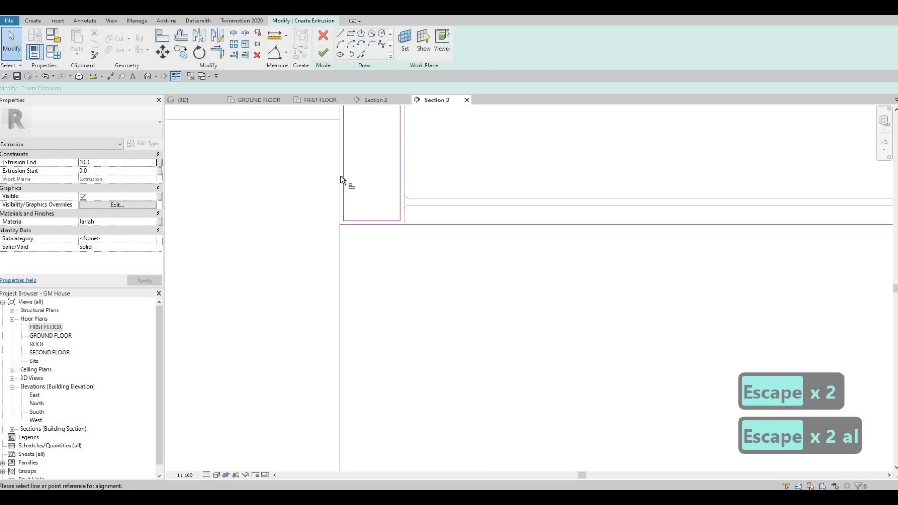
left_click(340, 175)
left_click(344, 174)
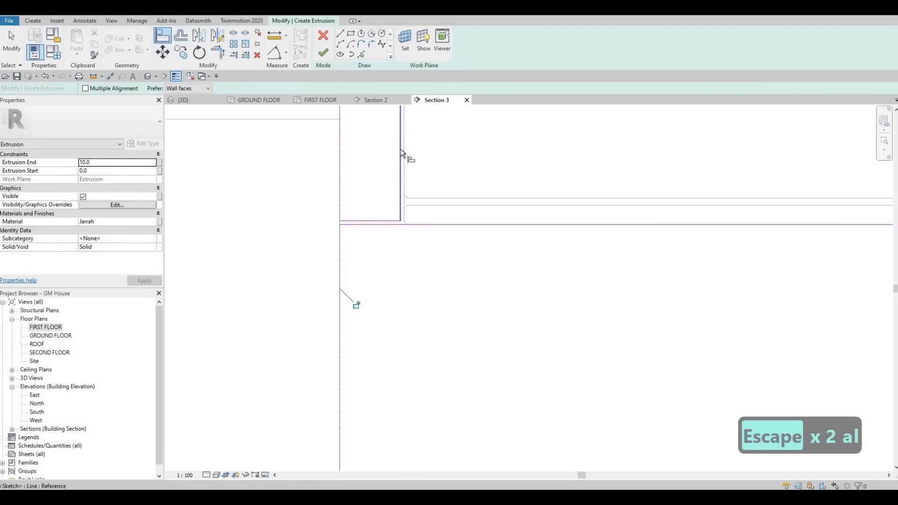
left_click(400, 150)
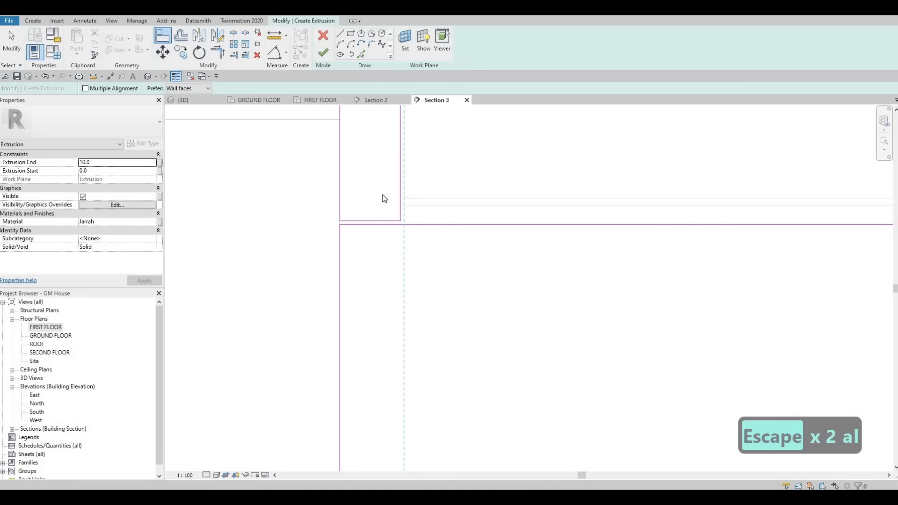
key("Escape")
- Copy the whole narrow rectangle horizontally from the oven's left side to its right side, near the cabinet's right edge
scroll(475, 229, "down", 5)
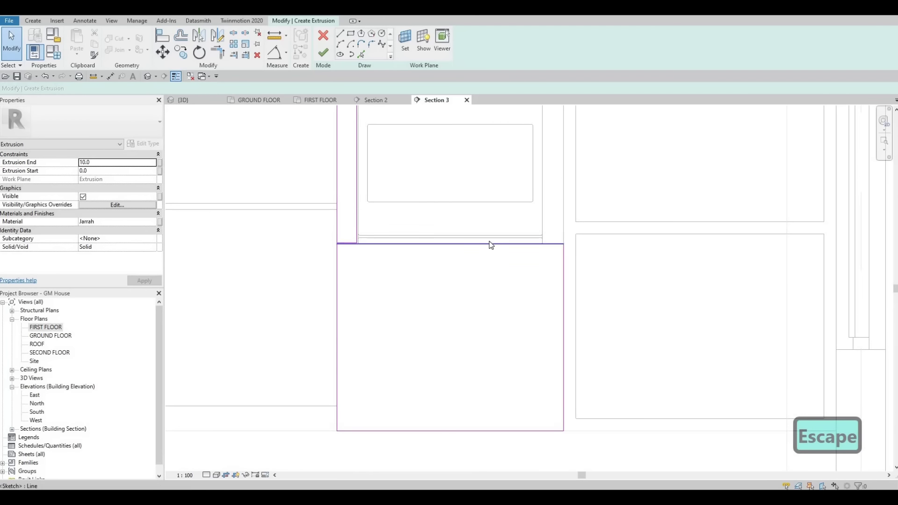
scroll(490, 245, "down", 2)
scroll(386, 184, "up", 5)
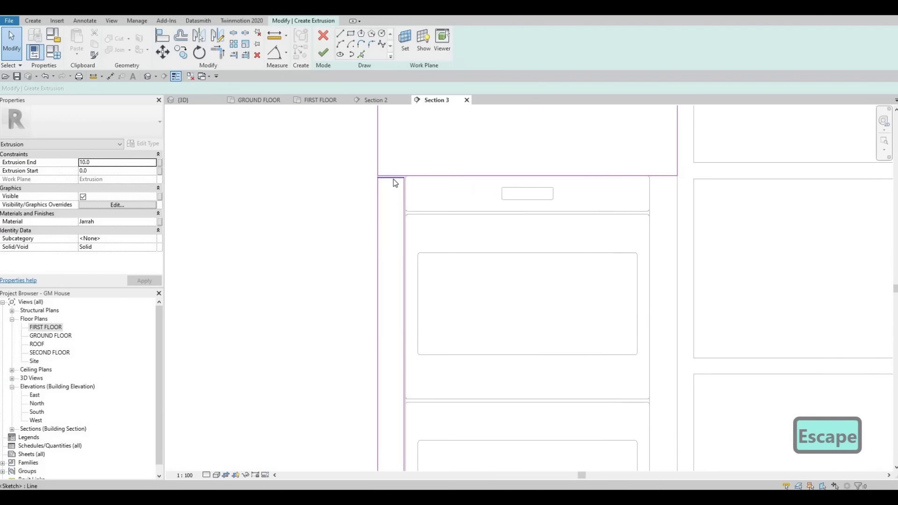
scroll(395, 183, "up", 2)
key("Tab")
left_click(390, 182)
scroll(392, 206, "down", 4)
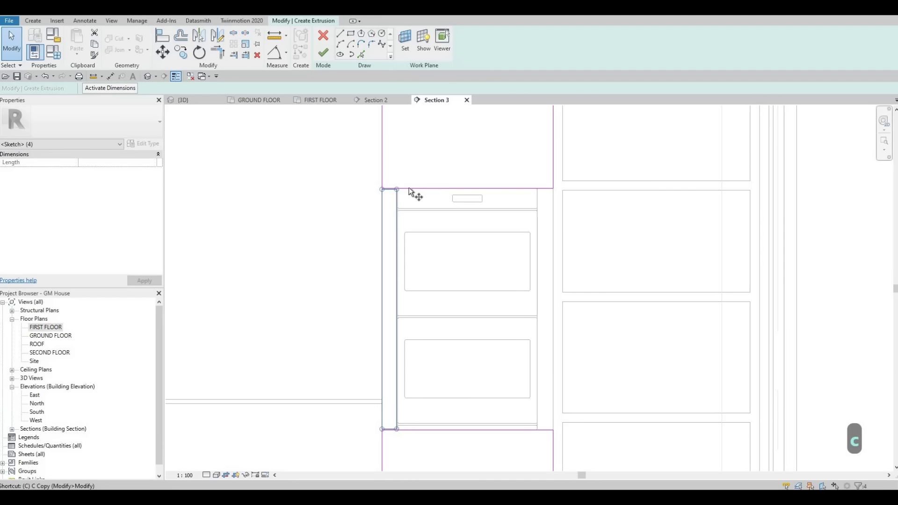
key("o")
scroll(402, 197, "up", 5)
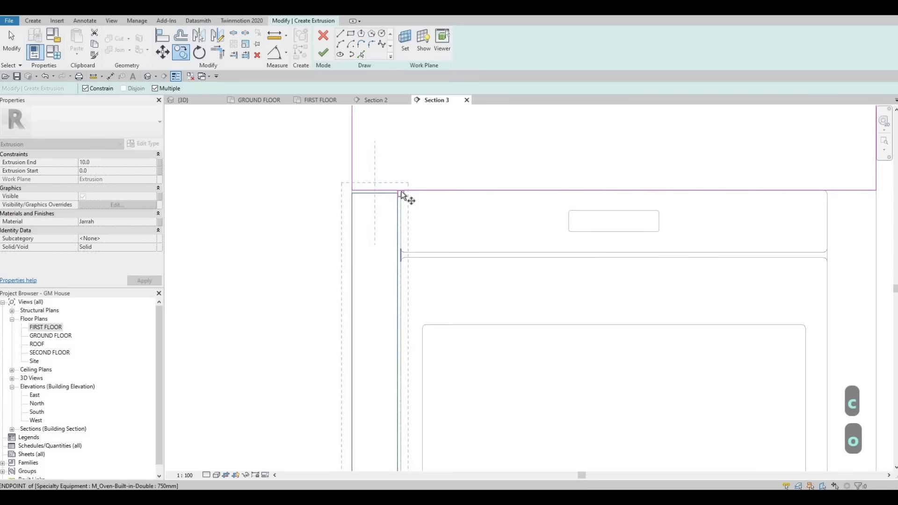
middle_click_drag(877, 196, 650, 180)
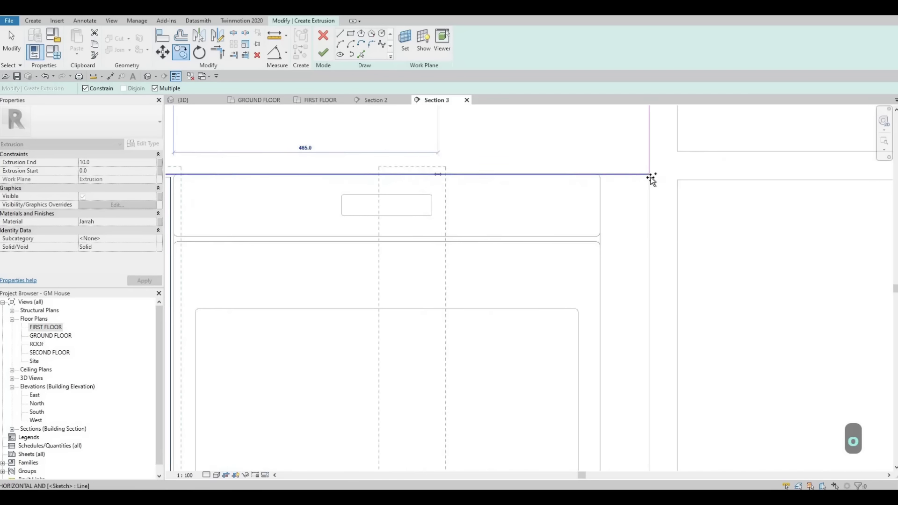
left_click(645, 170)
scroll(631, 176, "up", 3)
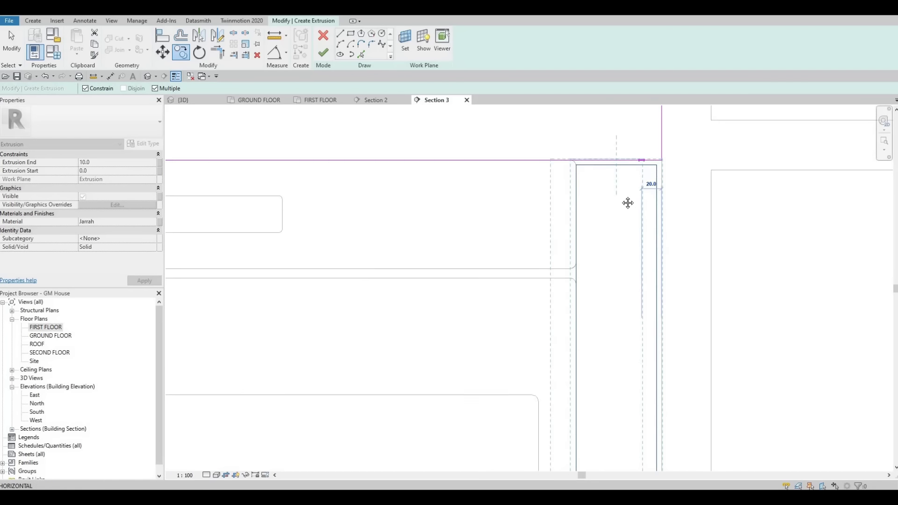
key("Escape")
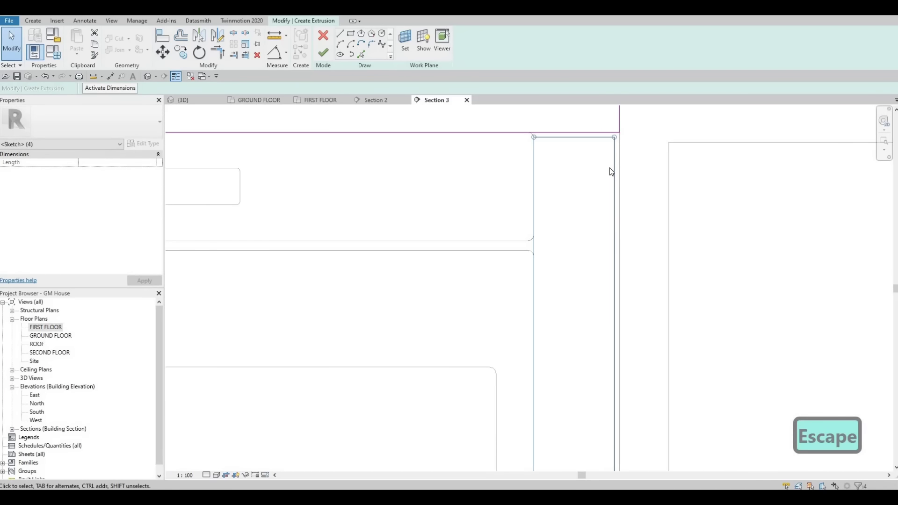
- Nudge the copied narrow rectangle right until it meets the cabinet's right edge
key("Right")
key("Right")
key("Right")
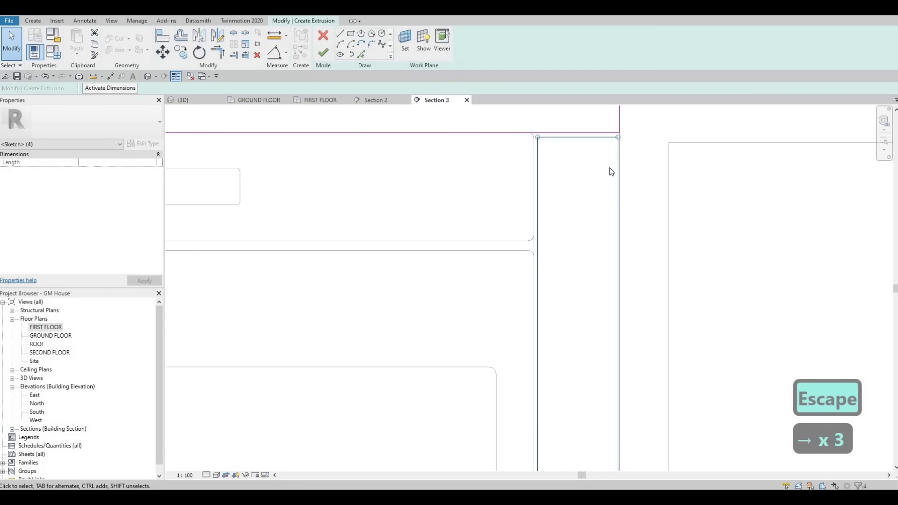
key("Right")
key("Escape")
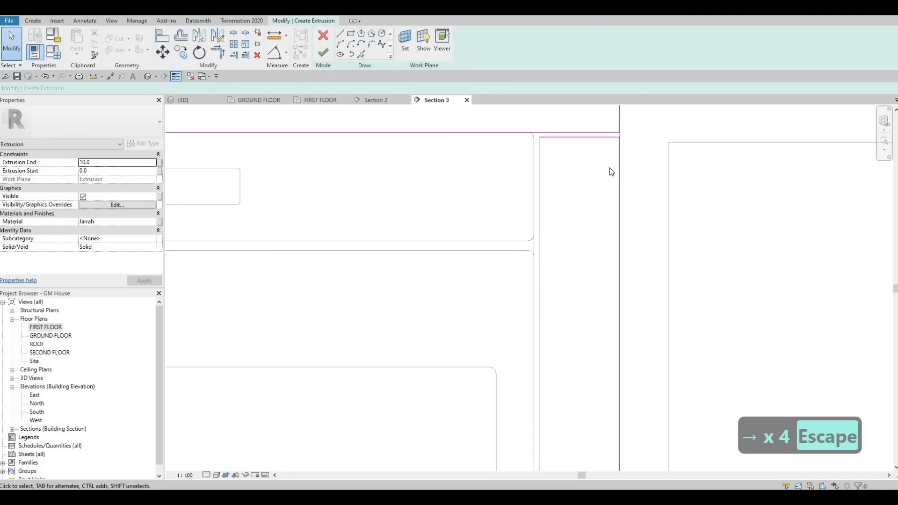
- Align the copied rectangle's right line with the cabinet's right edge and its left line with the oven's right edge
key("a")
key("l")
scroll(619, 135, "up", 4)
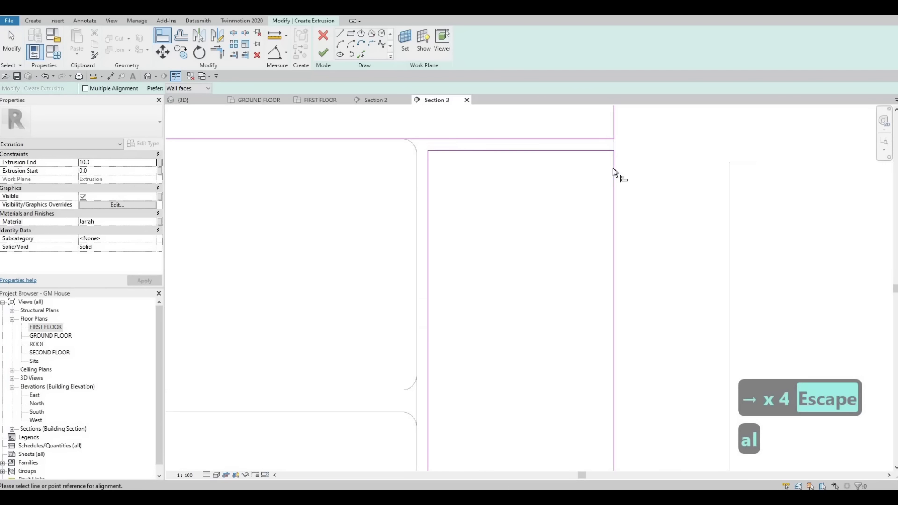
left_click(614, 168)
scroll(463, 173, "down", 2)
left_click(467, 174)
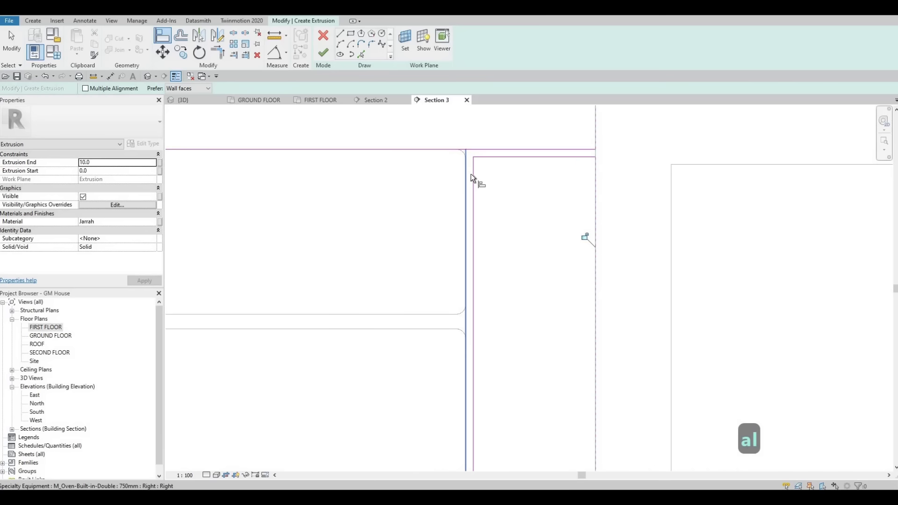
left_click(472, 175)
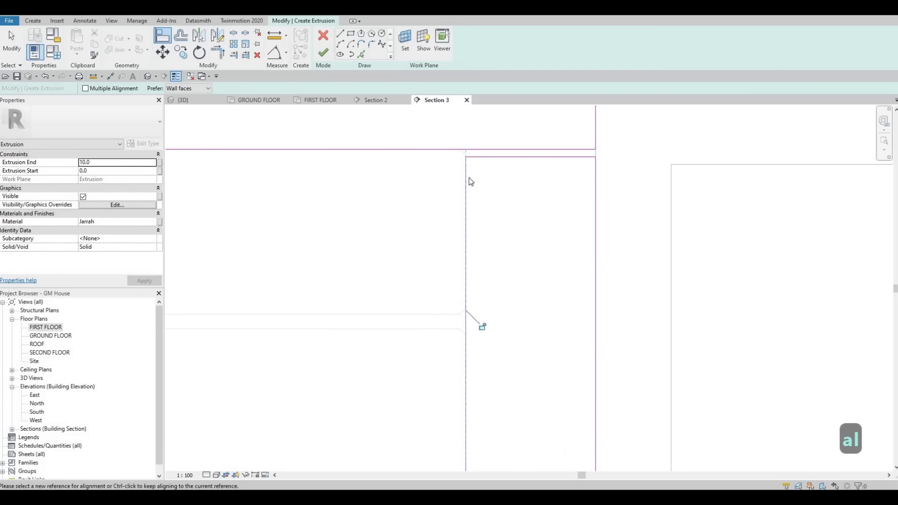
scroll(469, 175, "down", 2)
key("Escape")
key("Escape")
- Nudge the copied rectangle's left line 5 mm away from the oven and check the gap against the oven's right edge
scroll(483, 344, "down", 3)
scroll(481, 349, "up", 5)
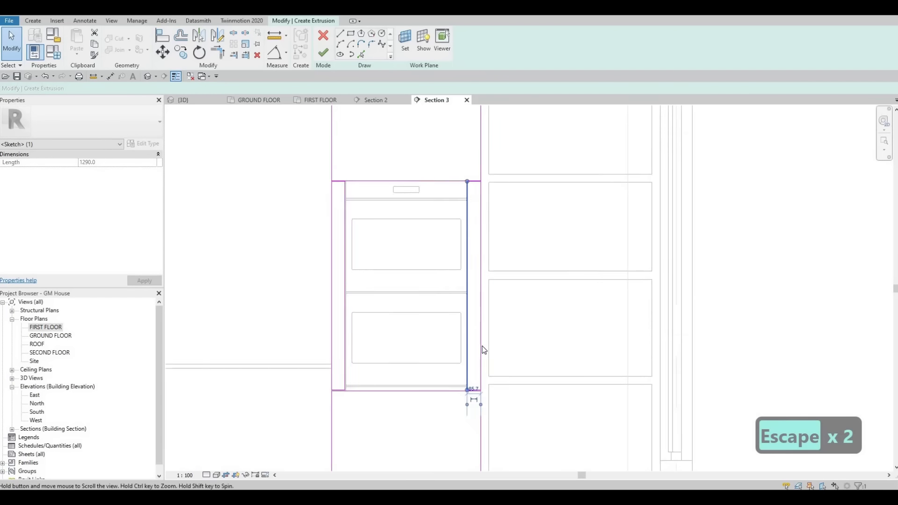
key("Right")
key("Right")
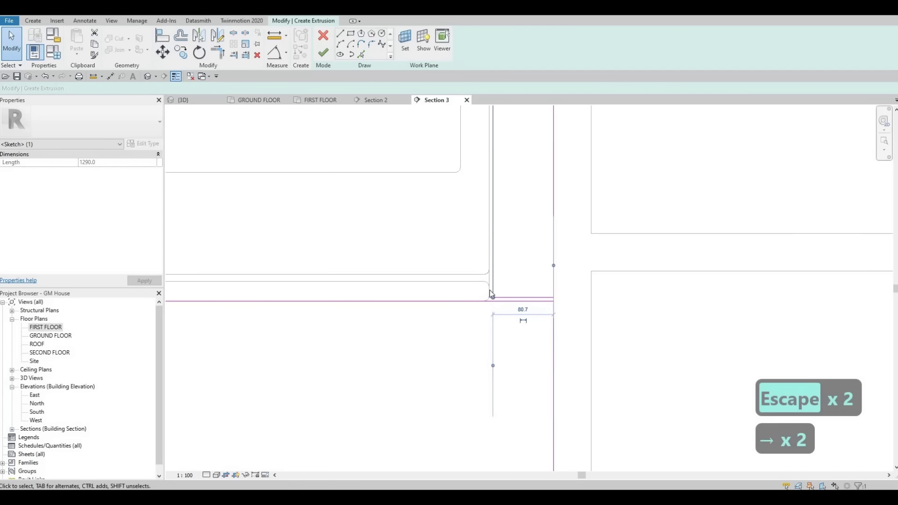
key("Escape")
key("Escape")
left_click(553, 265)
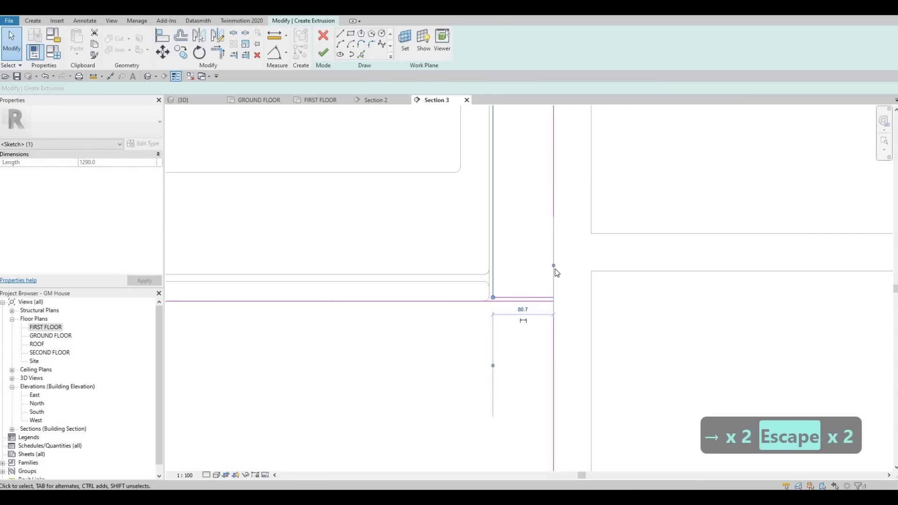
left_click(489, 274)
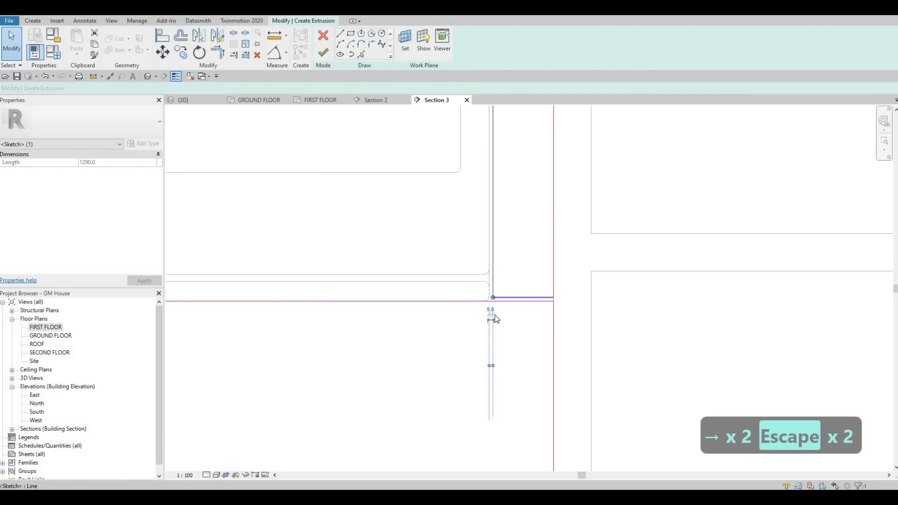
- Draw a vertical line down the middle of the panel above the oven, from its bottom edge's midpoint to its top edge
scroll(504, 263, "down", 2)
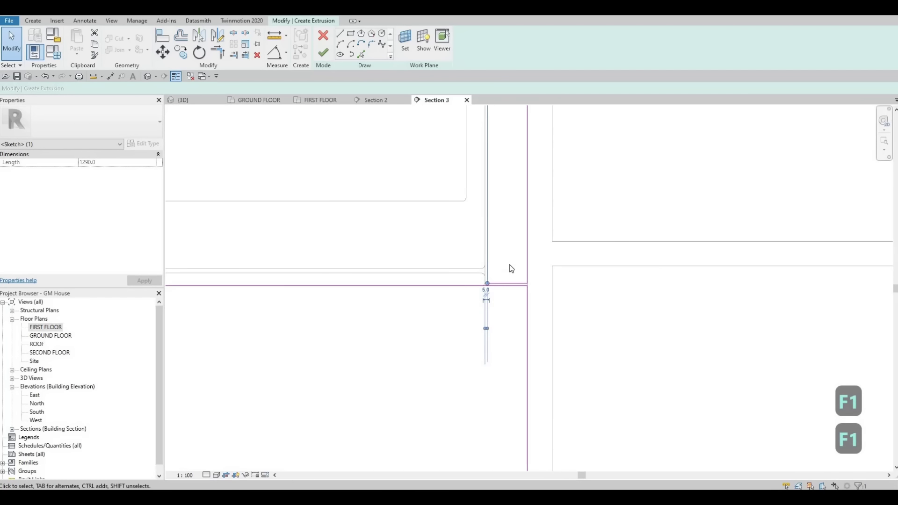
mouse_move(459, 285)
middle_mouse_down()
mouse_move(501, 297)
mouse_move(518, 325)
middle_mouse_up()
scroll(500, 268, "down", 2)
key("Escape")
scroll(518, 325, "down", 1)
middle_click_drag(469, 232, 472, 253)
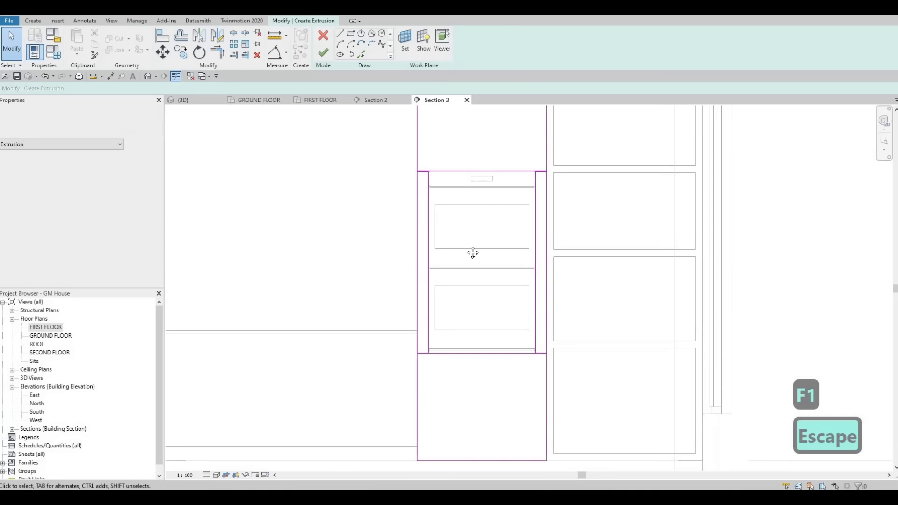
scroll(460, 210, "up", 2)
middle_click_drag(501, 172, 445, 248)
scroll(473, 192, "up", 2)
scroll(445, 248, "down", 2)
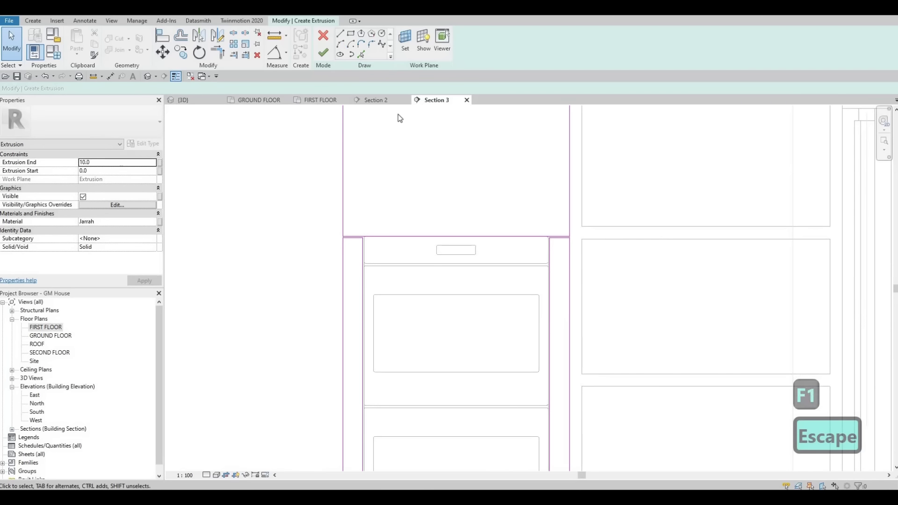
left_click(458, 267)
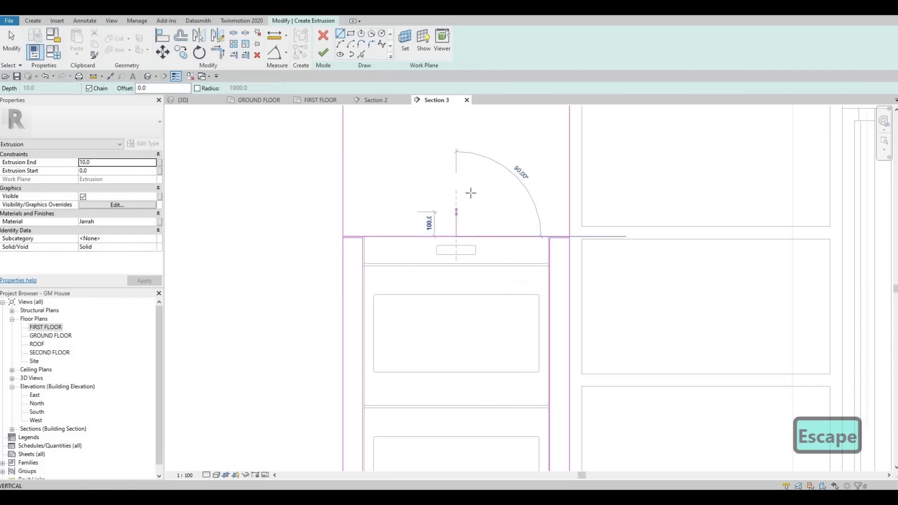
middle_click_drag(469, 192, 467, 284)
left_click(456, 146)
key("Escape")
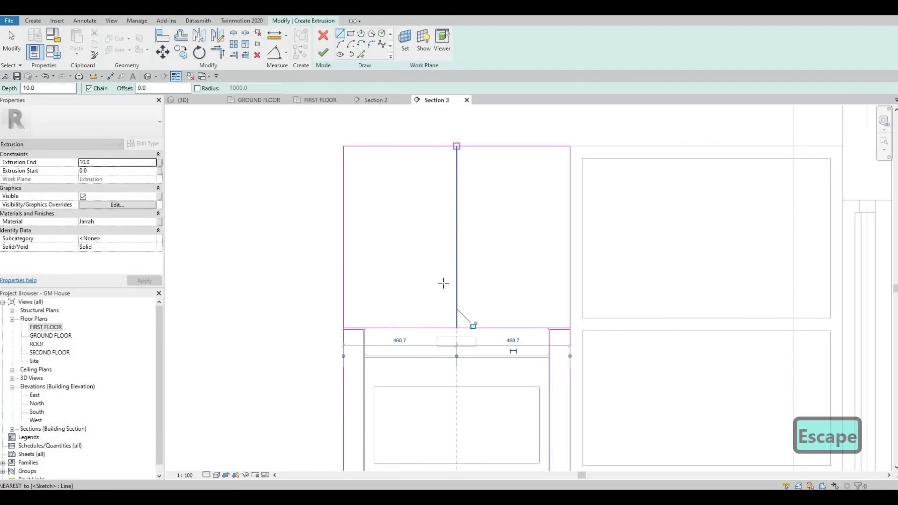
- Draw a horizontal dividing line across the narrow panel on each side of the oven, both at the same height
scroll(445, 282, "down", 3)
middle_click_drag(433, 259, 410, 263)
scroll(410, 263, "up", 2)
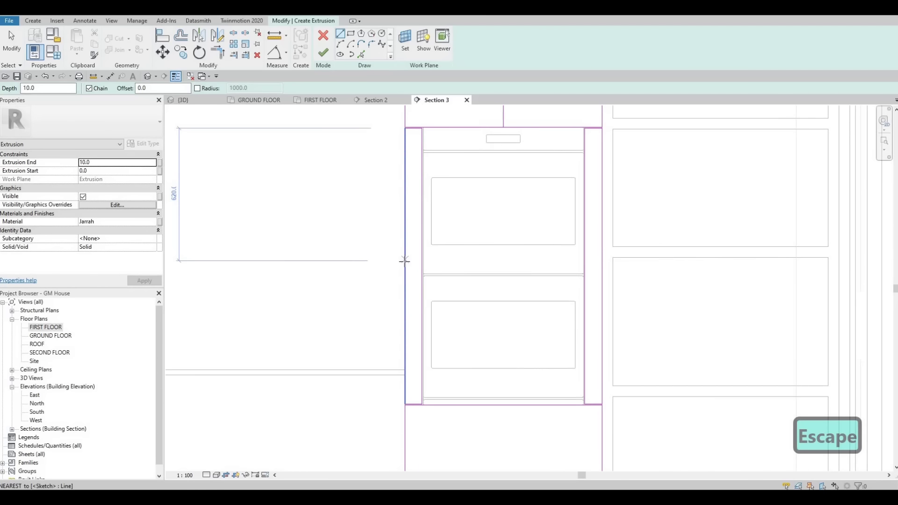
left_click(416, 267)
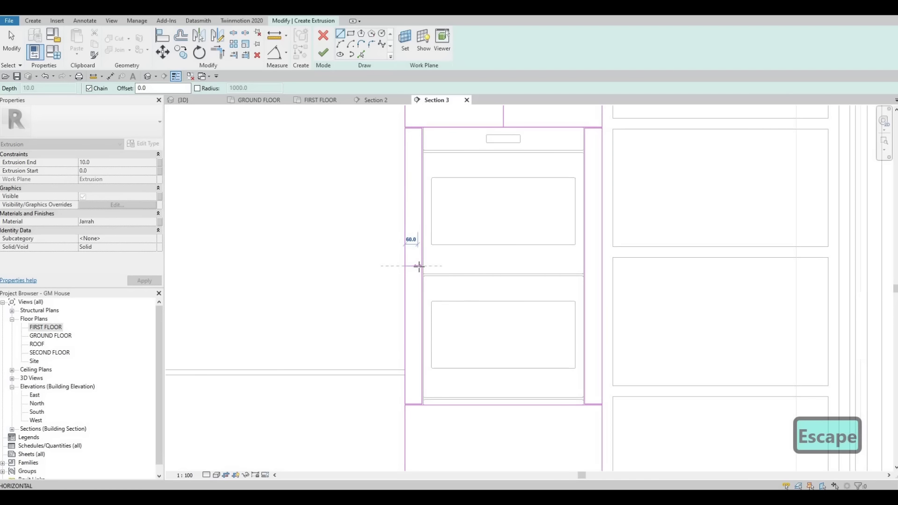
left_click(419, 266)
scroll(419, 266, "up", 2)
key("Escape")
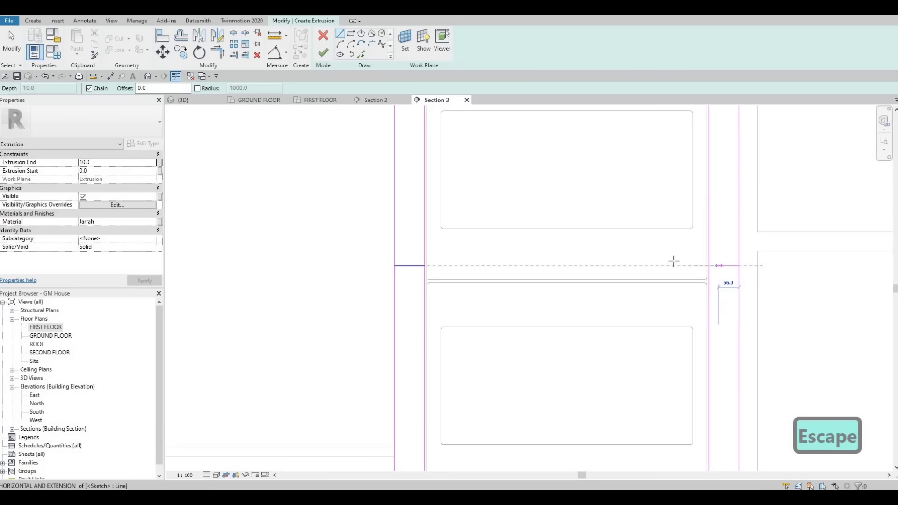
left_click(707, 265)
key("Escape")
scroll(594, 350, "down", 3)
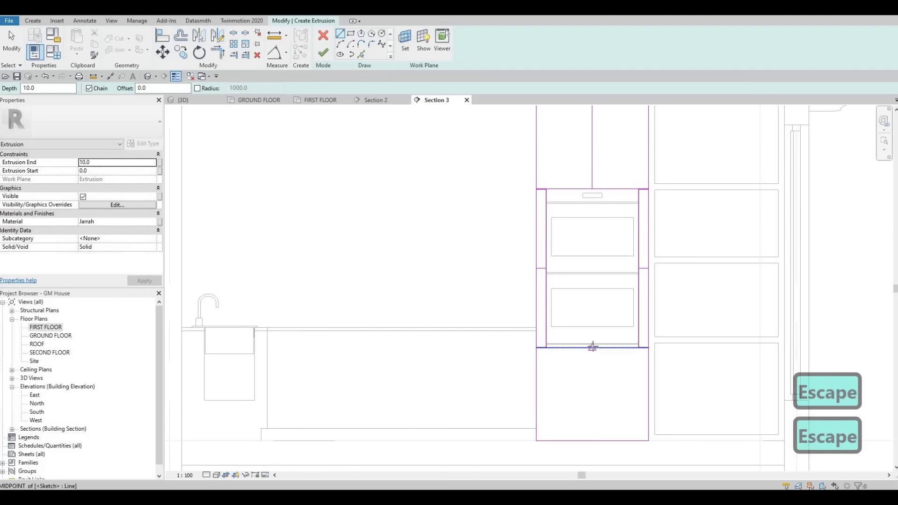
- Draw a vertical line down the middle of the panel below the oven, from its top edge's midpoint to its bottom edge
left_click(592, 347)
scroll(593, 405, "down", 2)
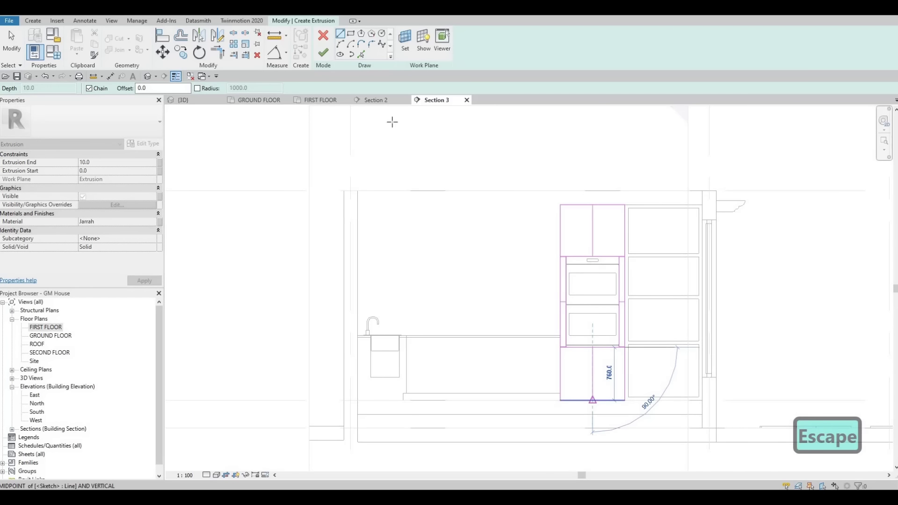
key("Escape")
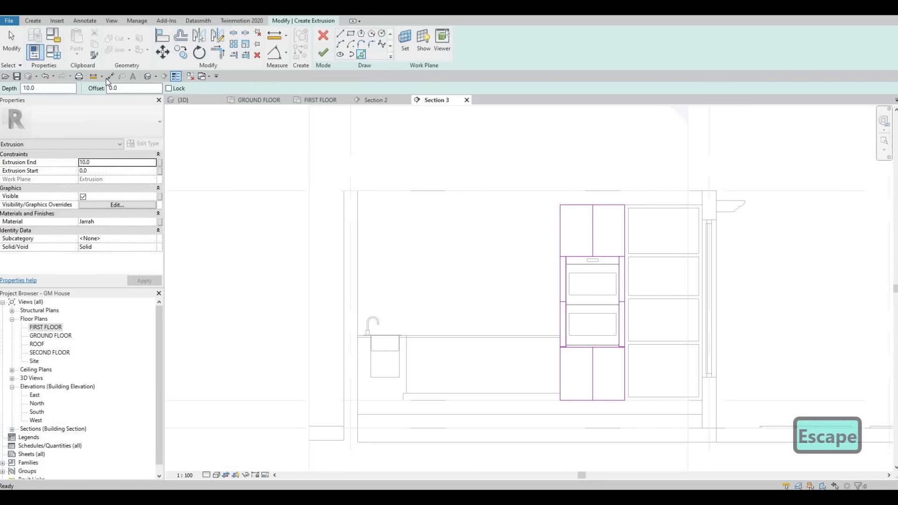
- Set the Pick Lines offset to 2.5 mm and offset the lower panel's centre line to both sides
type("2.5")
key("Return")
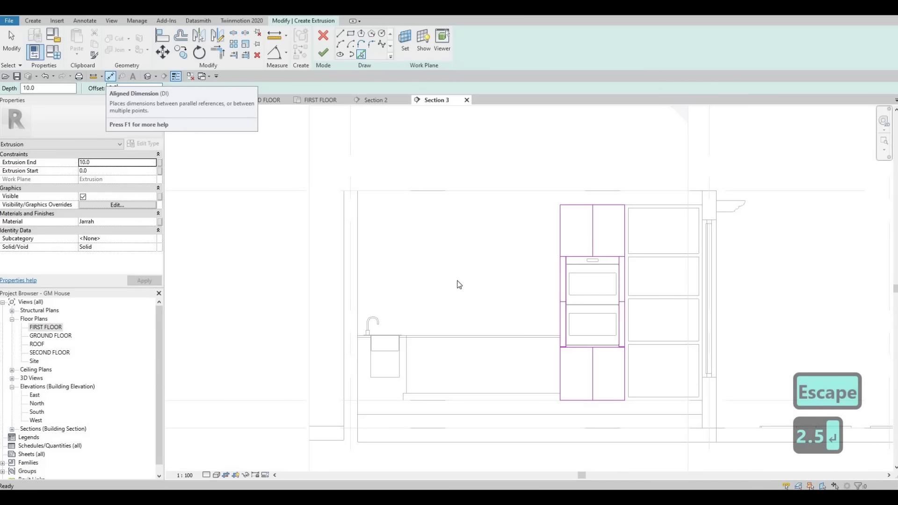
scroll(619, 323, "up", 5)
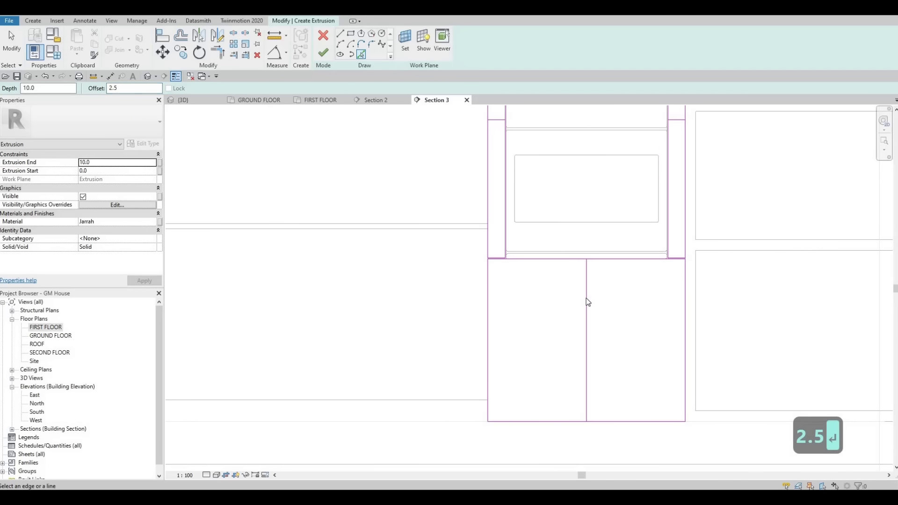
scroll(580, 252, "up", 3)
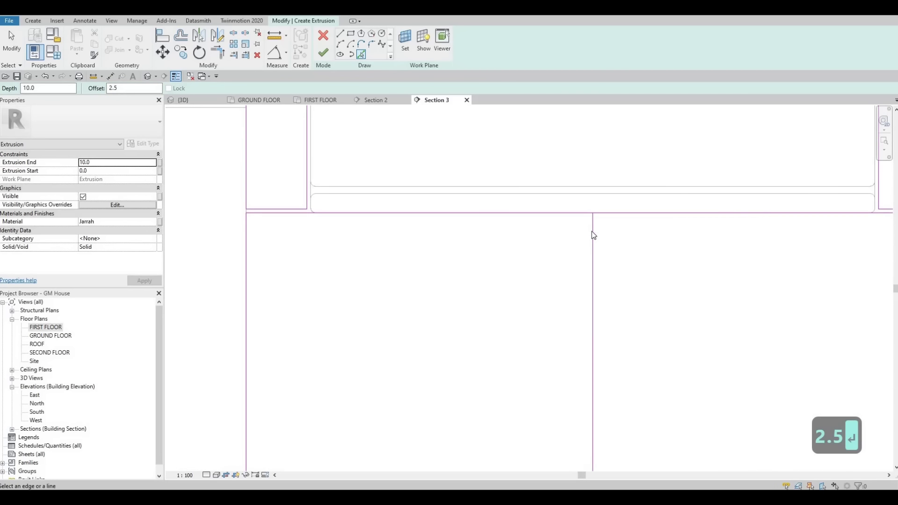
left_click(593, 231)
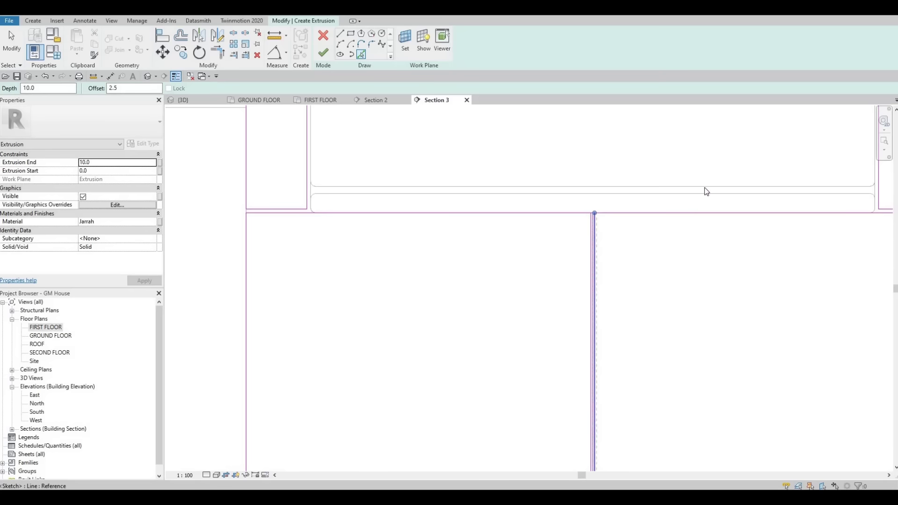
- Offset the horizontal dividing lines of the right and left narrow panels 2.5 mm above and below
scroll(696, 194, "down", 4)
scroll(685, 220, "up", 6)
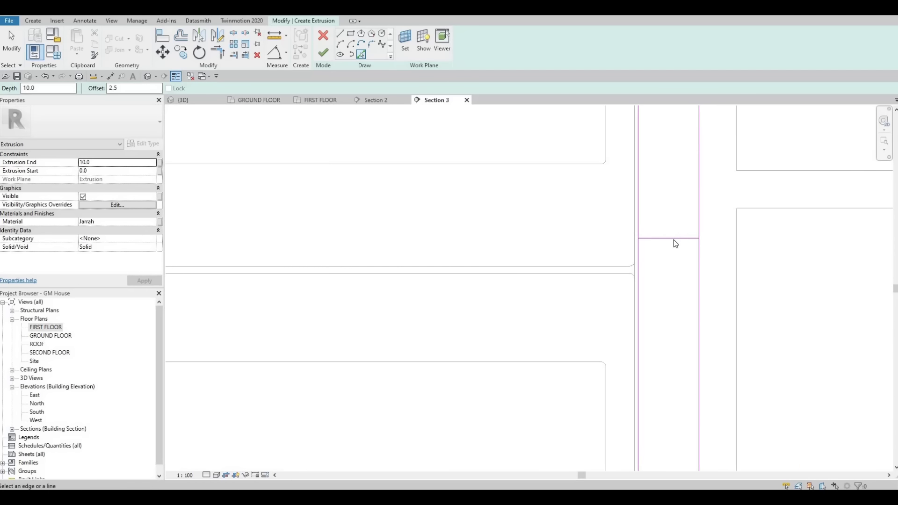
scroll(675, 244, "up", 2)
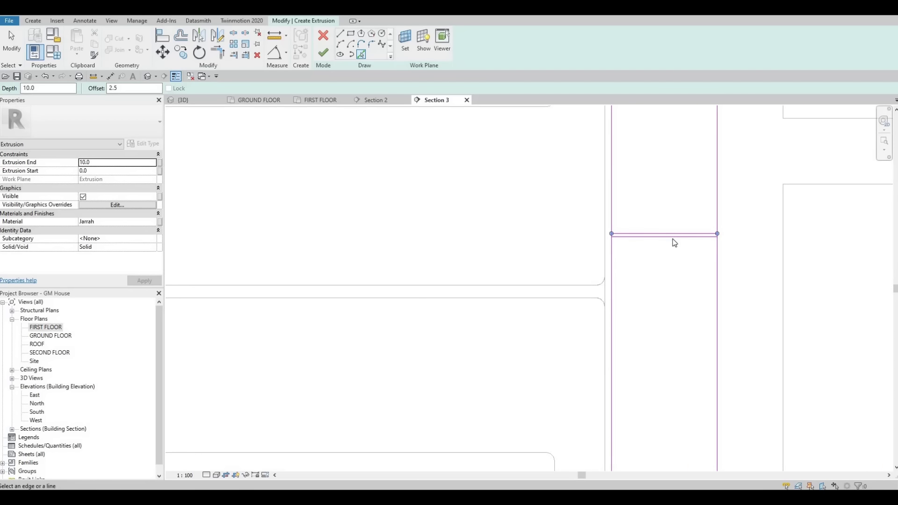
scroll(380, 227, "down", 4)
middle_click_drag(379, 228, 484, 242)
middle_click_drag(264, 242, 480, 243)
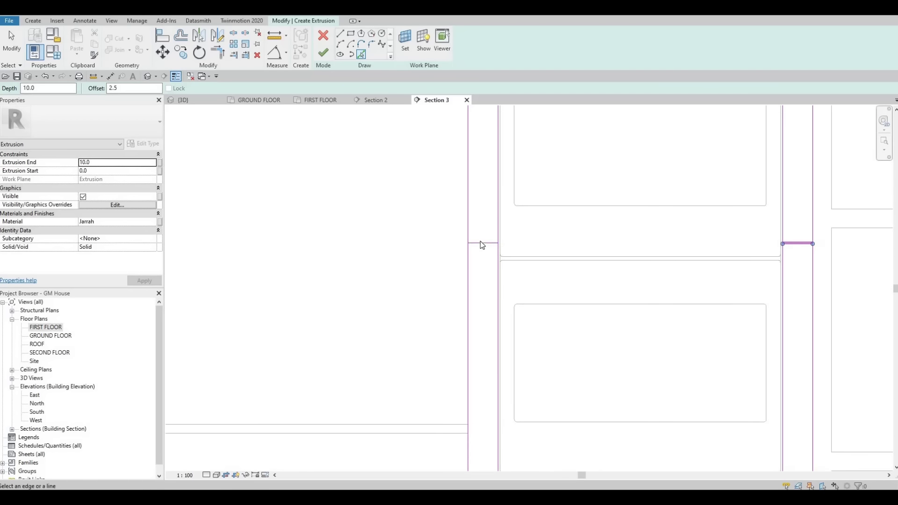
scroll(480, 243, "up", 2)
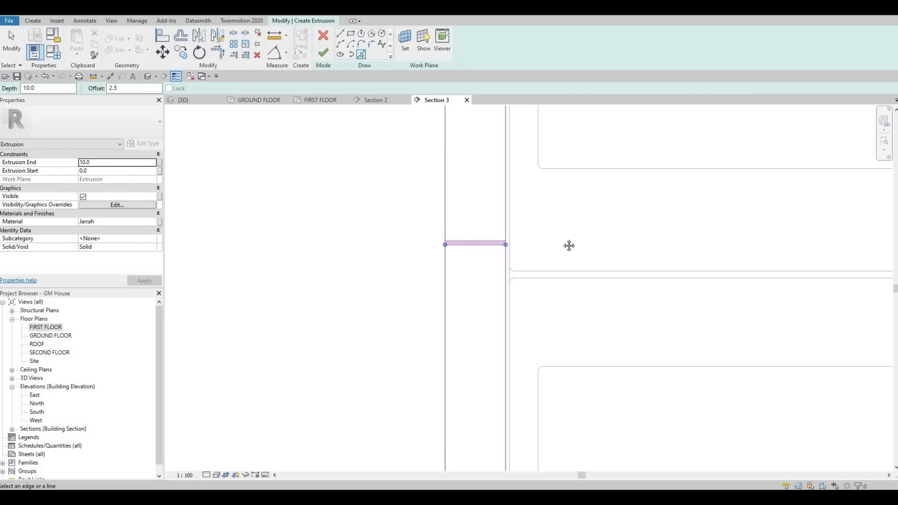
- Offset the centre line of the panel above the oven 2.5 mm to both sides and delete the original centre line
scroll(566, 188, "down", 3)
scroll(580, 189, "up", 5)
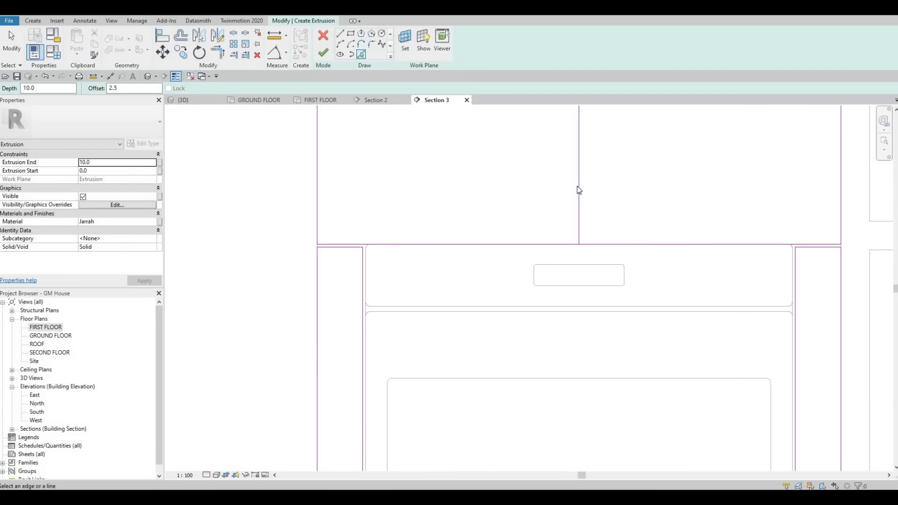
scroll(580, 188, "up", 3)
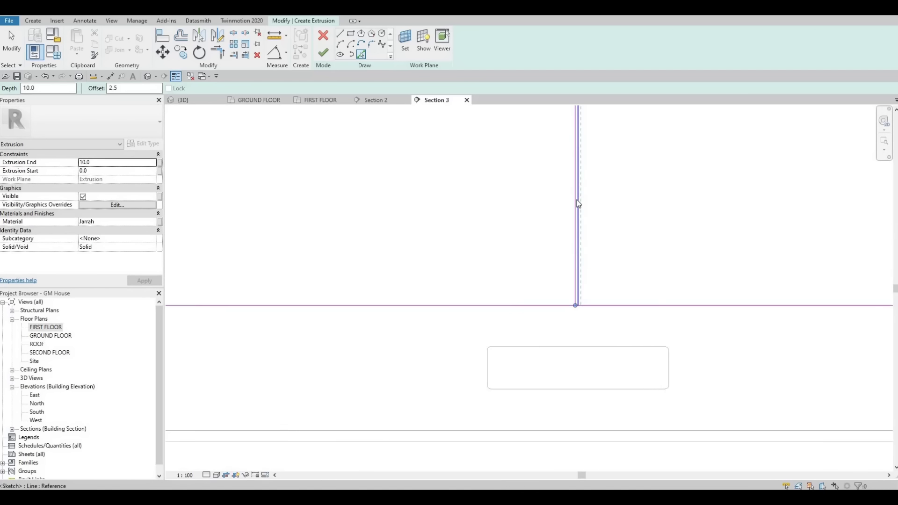
key("Escape")
key("Escape")
scroll(577, 197, "up", 2)
key("Escape")
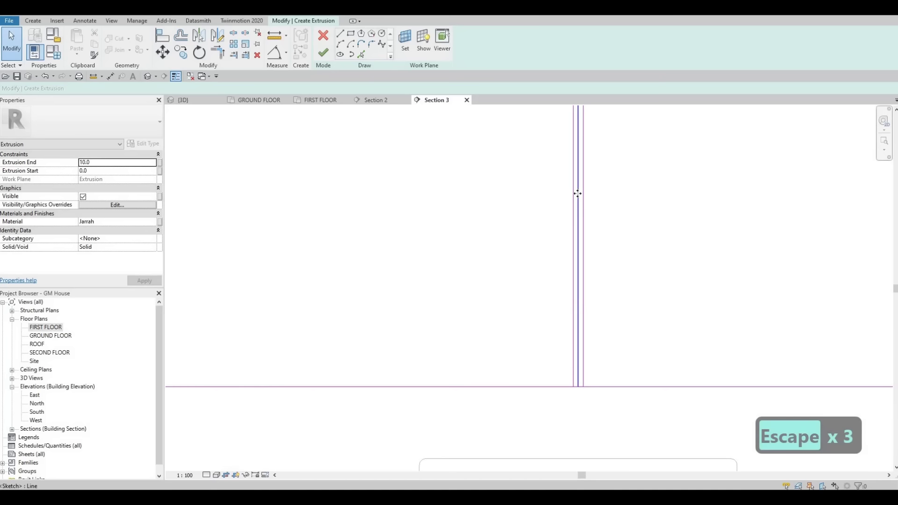
left_click(578, 194)
key("Delete")
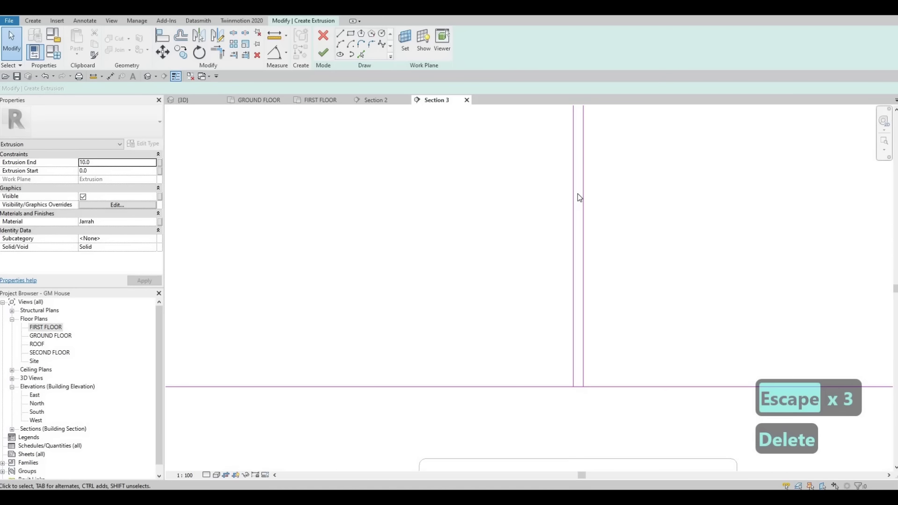
- Split the bottom and top edges of the panel above the oven between its two vertical gap lines
key("s")
key("l")
scroll(582, 360, "down", 1)
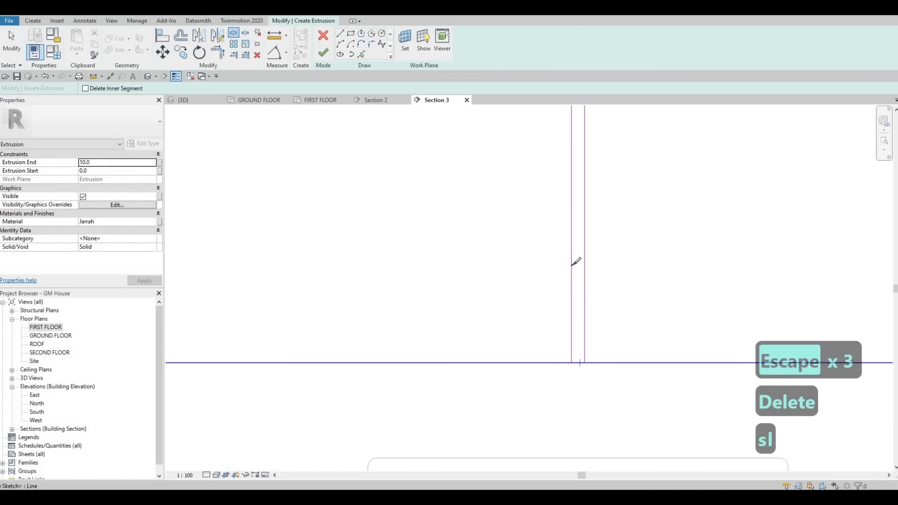
scroll(576, 261, "down", 4)
scroll(562, 156, "up", 2)
scroll(561, 221, "up", 3)
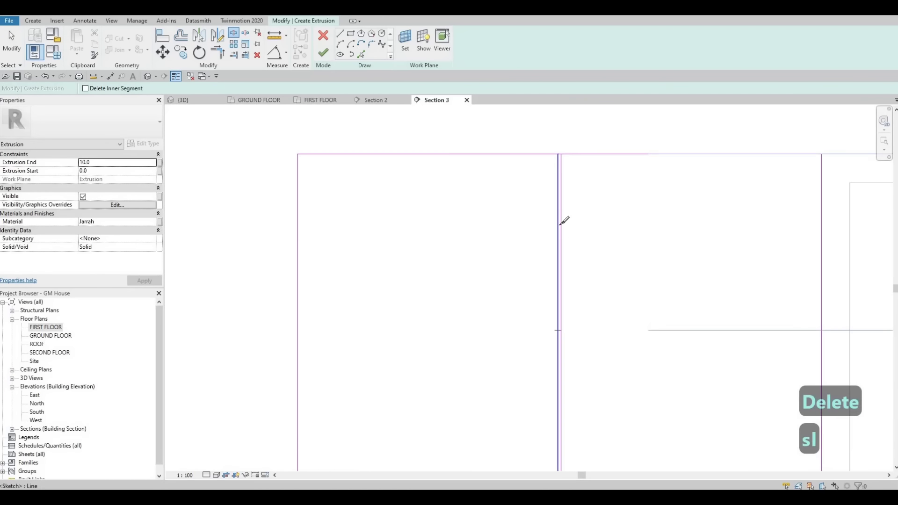
left_click(556, 226)
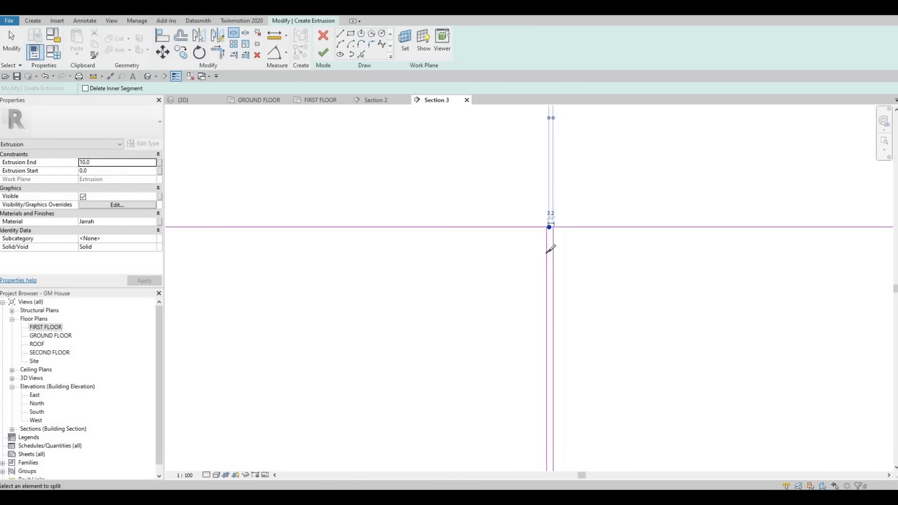
scroll(597, 244, "down", 3)
scroll(584, 287, "up", 5)
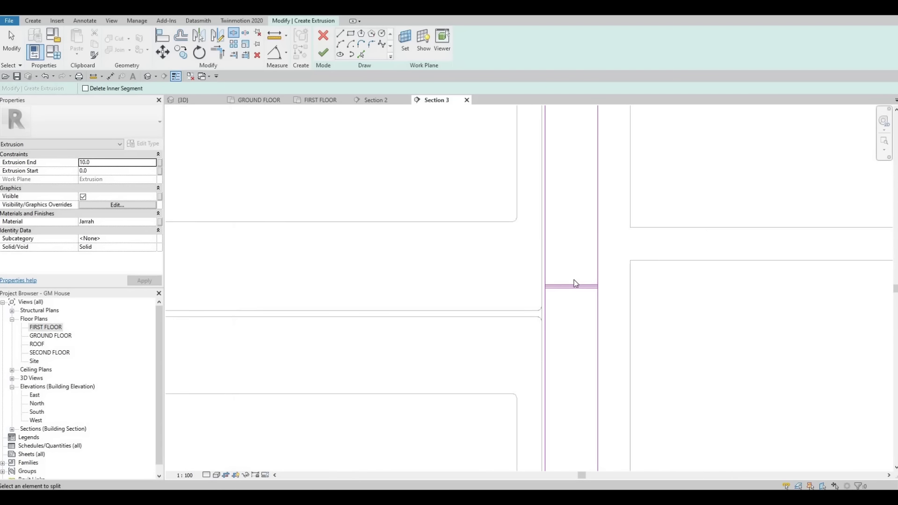
- Delete the middle dividing line in the right narrow panel and split both its vertical edges between the two remaining gap lines
key("Escape")
key("Escape")
key("Escape")
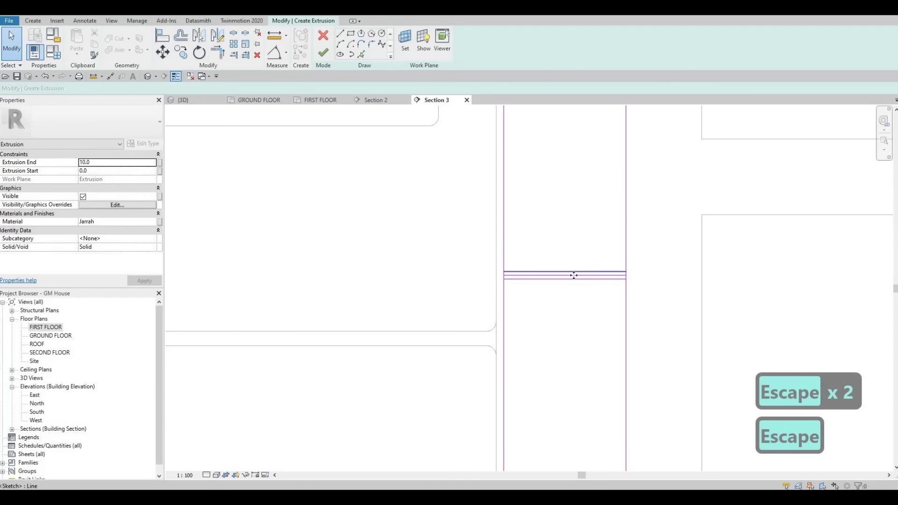
left_click(577, 279)
key("Delete")
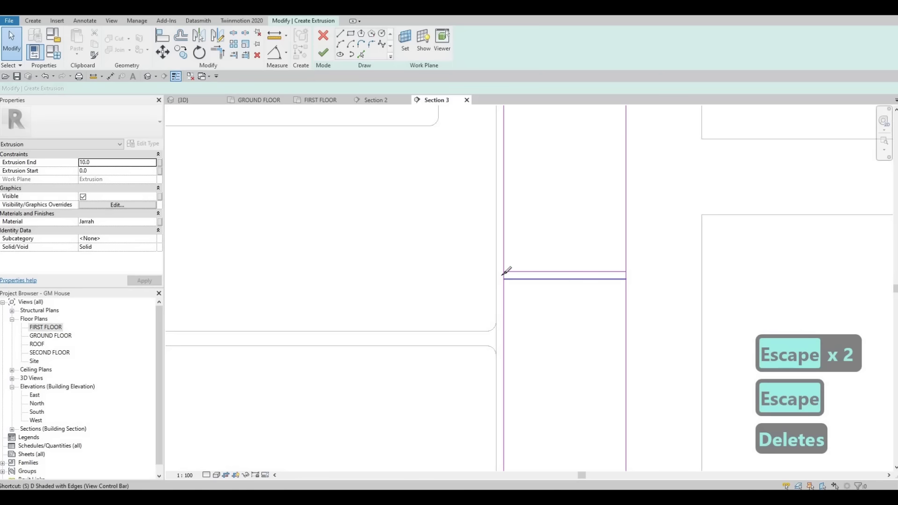
scroll(528, 288, "up", 2)
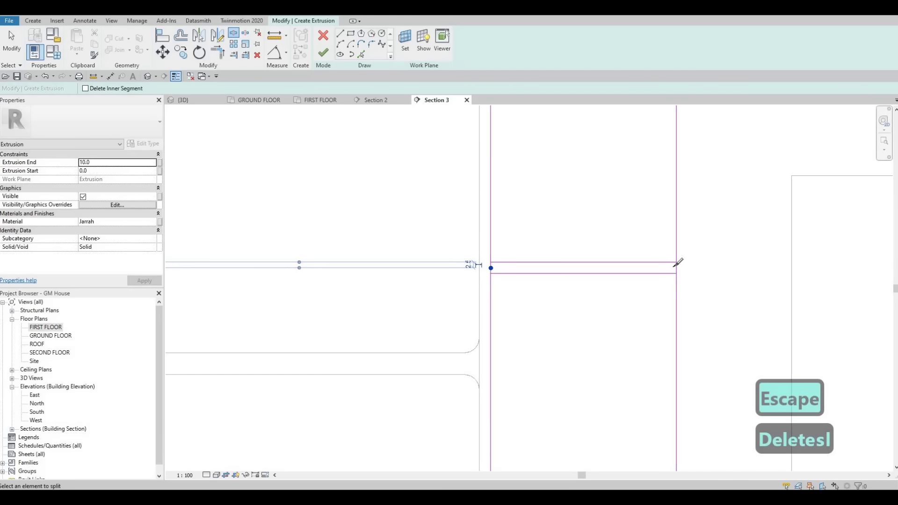
left_click(676, 267)
middle_click_drag(495, 261, 748, 277)
scroll(533, 274, "down", 5)
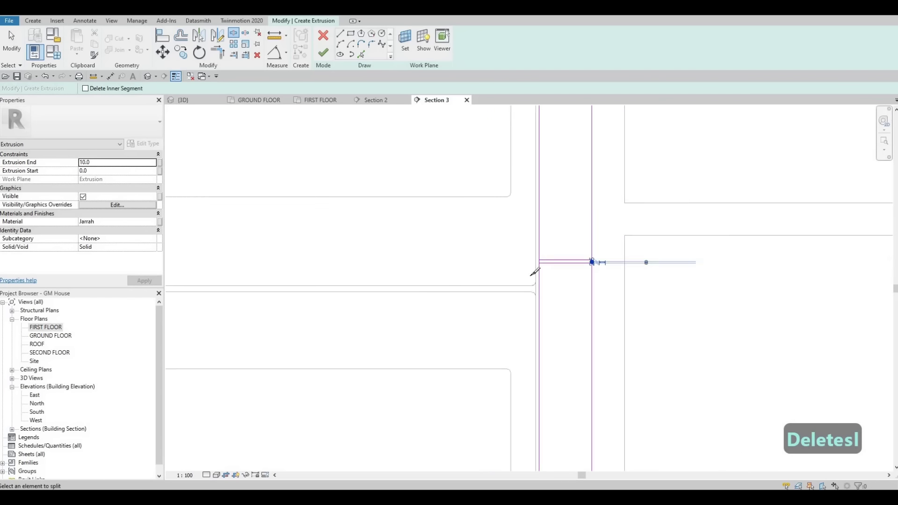
- Delete the middle dividing line between the two horizontal gap lines in the left narrow panel
scroll(473, 268, "up", 5)
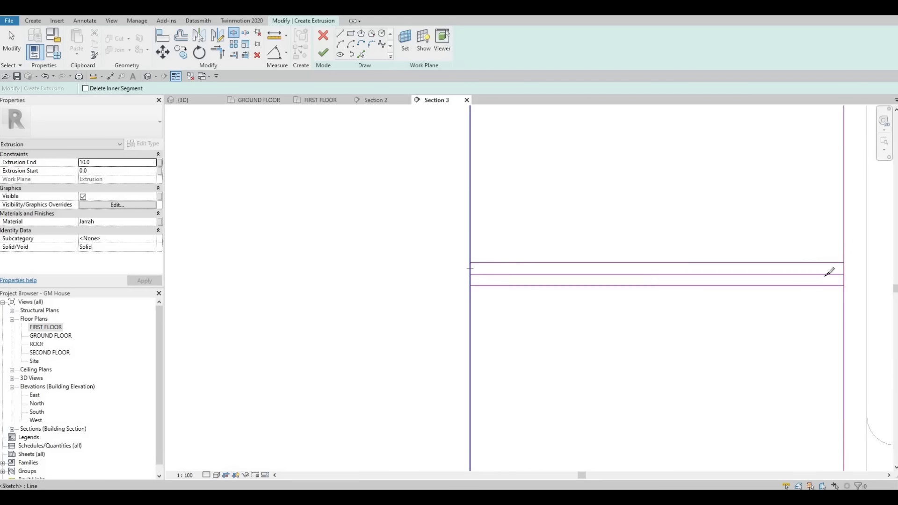
key("Escape")
key("Escape")
key("Escape")
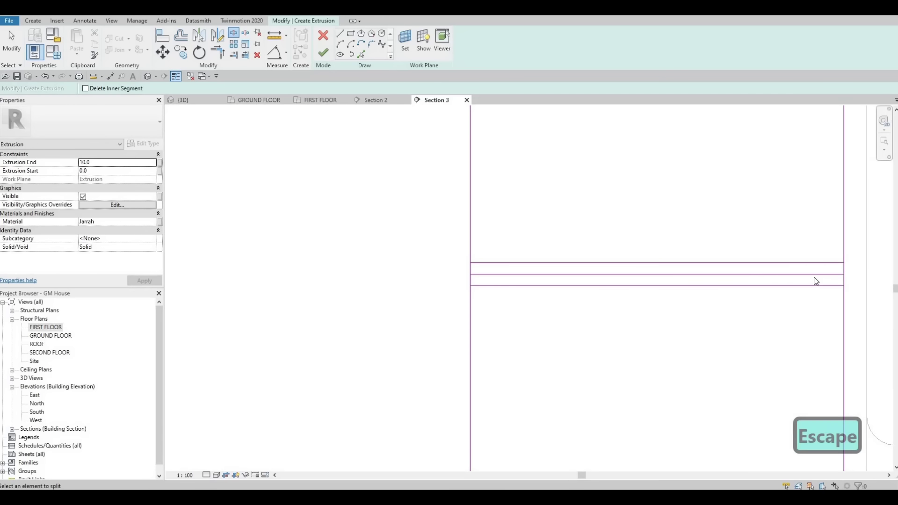
left_click(786, 273)
key("Delete")
scroll(649, 238, "down", 8)
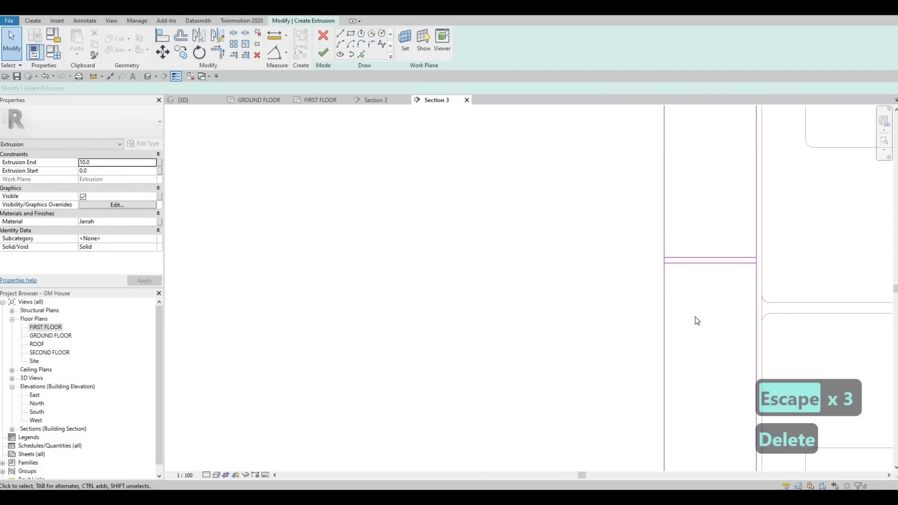
middle_click_drag(753, 369, 678, 208)
scroll(616, 177, "up", 8)
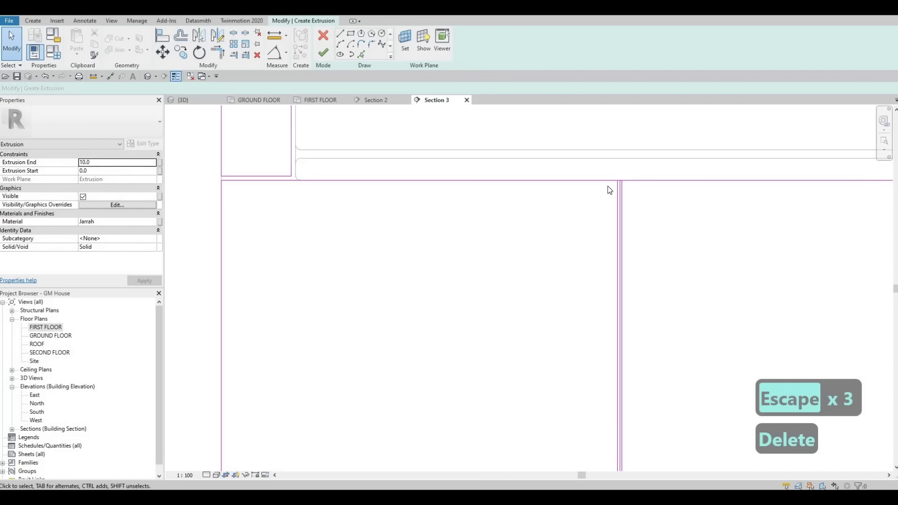
- Delete the middle dividing line in the panel below the oven and split its top and bottom edges between the two gap lines
key("Escape")
key("Escape")
left_click(605, 187)
key("Delete")
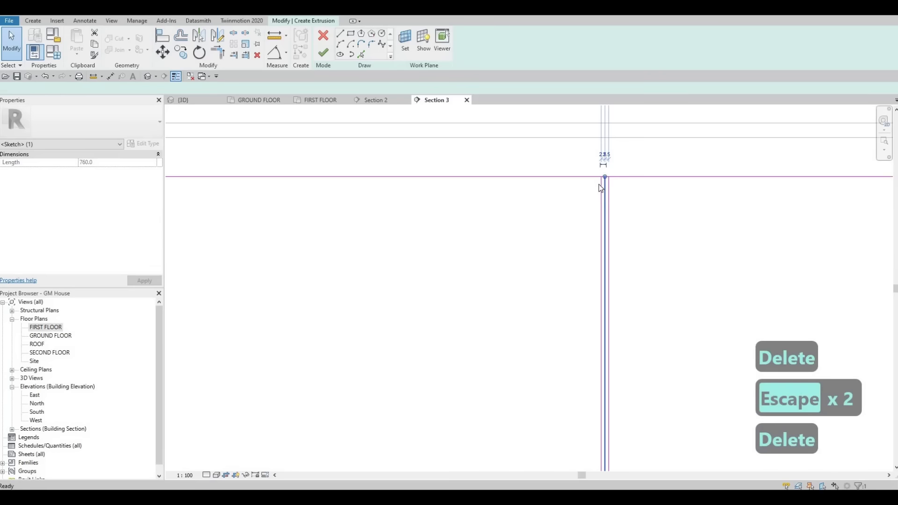
key("l")
scroll(607, 182, "up", 4)
left_click(611, 183)
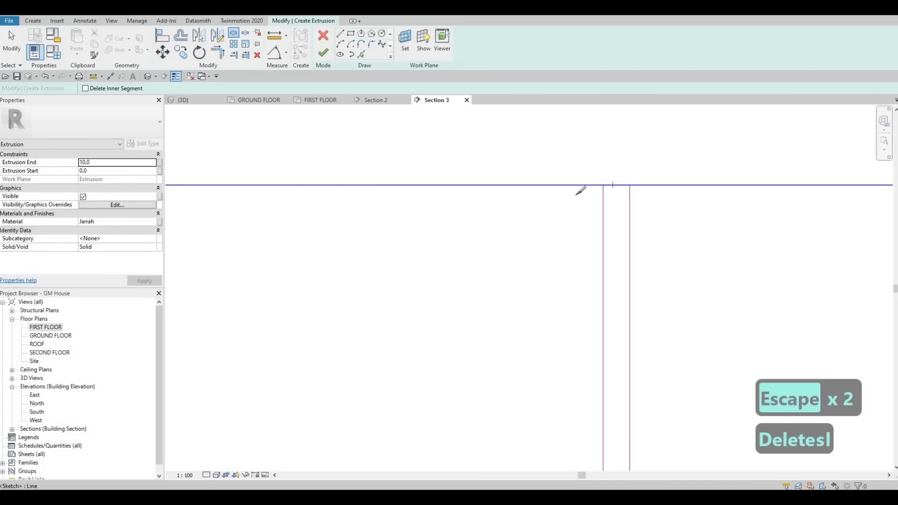
scroll(589, 202, "down", 5)
scroll(595, 343, "down", 5)
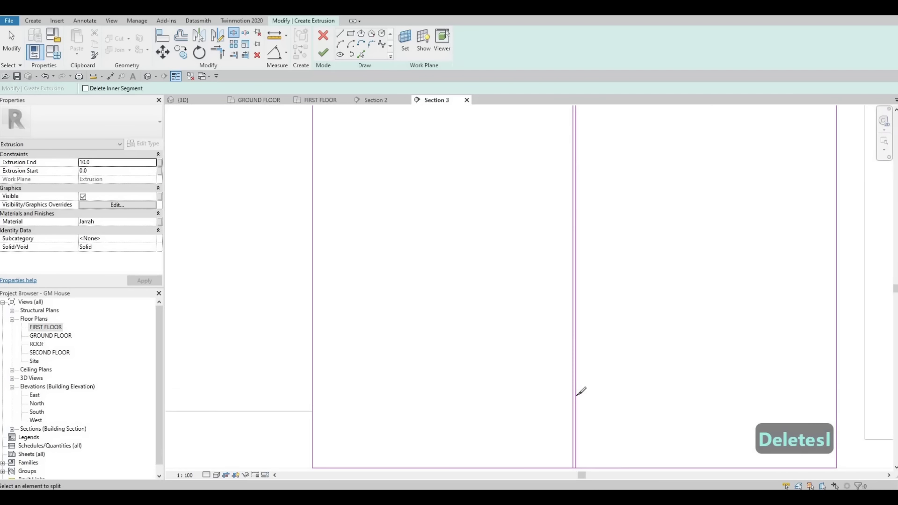
scroll(594, 382, "up", 6)
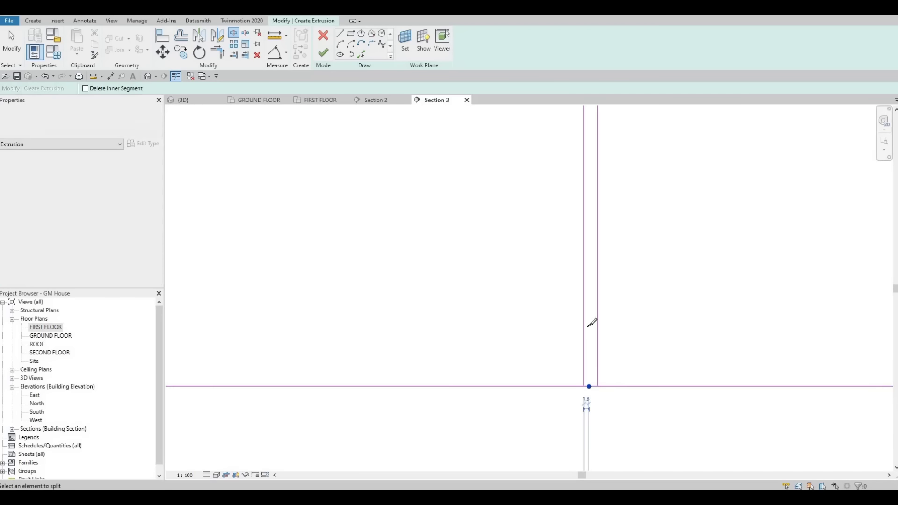
scroll(592, 331, "down", 2)
- Trim the bottom edge segments of the panel below the oven to its two vertical gap lines
key("Escape")
key("Escape")
key("Escape")
key("t")
key("r")
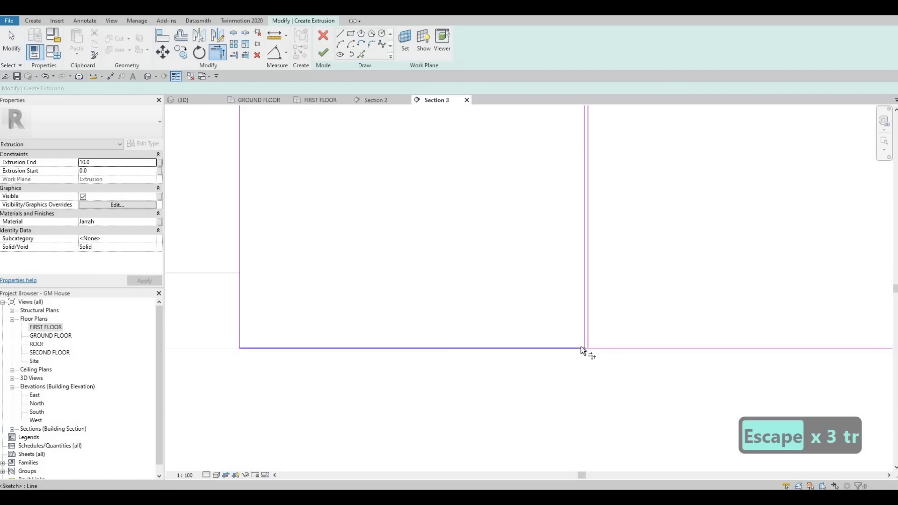
left_click(596, 347)
scroll(583, 311, "down", 1)
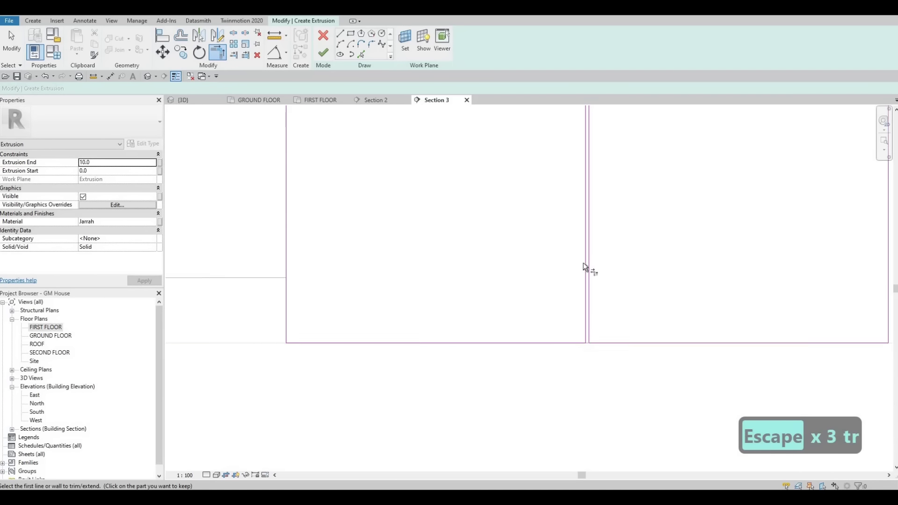
- Trim the top edge segments of the panel below the oven to its two vertical gap lines
middle_click_drag(582, 263, 564, 412)
scroll(564, 412, "down", 4)
scroll(563, 166, "up", 4)
scroll(562, 161, "up", 3)
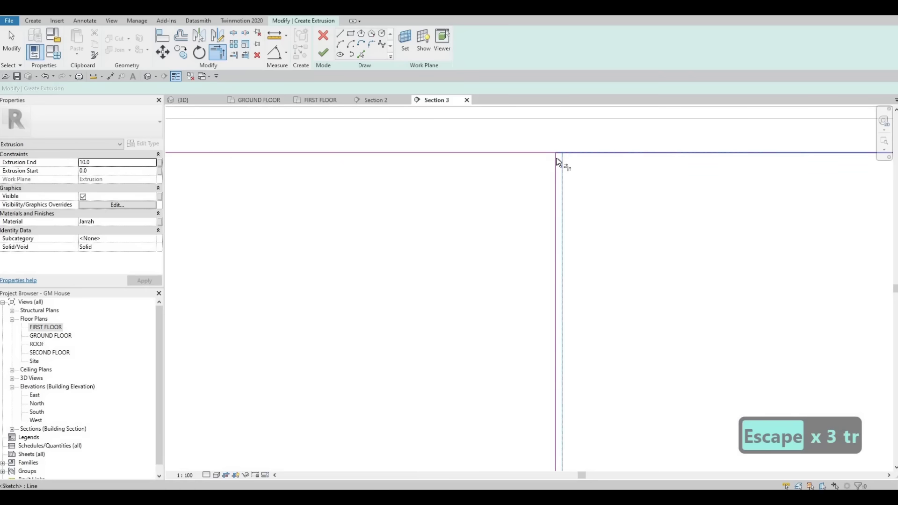
left_click(555, 159)
scroll(655, 194, "down", 2)
key("Escape")
- Trim the vertical edges of the right narrow panel beside the oven to its two horizontal gap lines
middle_click_drag(776, 229, 613, 392)
scroll(633, 268, "down", 2)
key("t")
key("r")
key("t")
key("r")
scroll(627, 187, "up", 4)
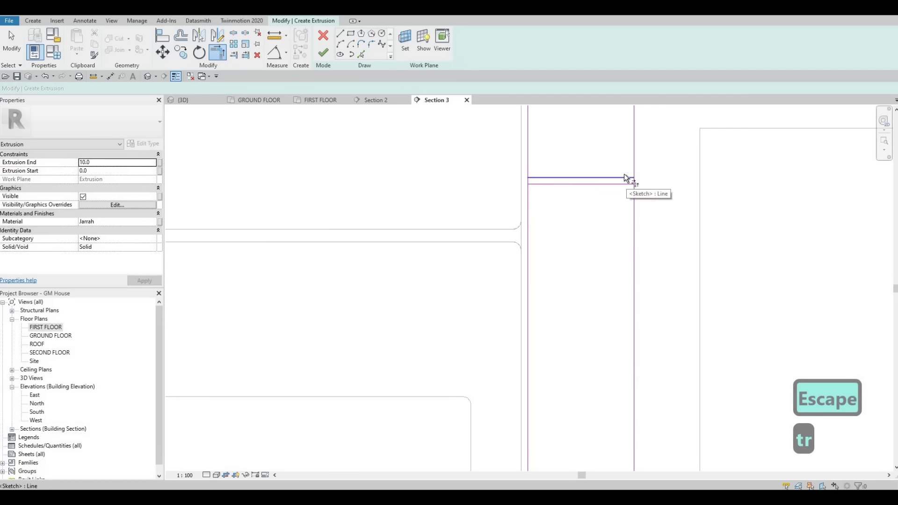
left_click(624, 177)
left_click(526, 162)
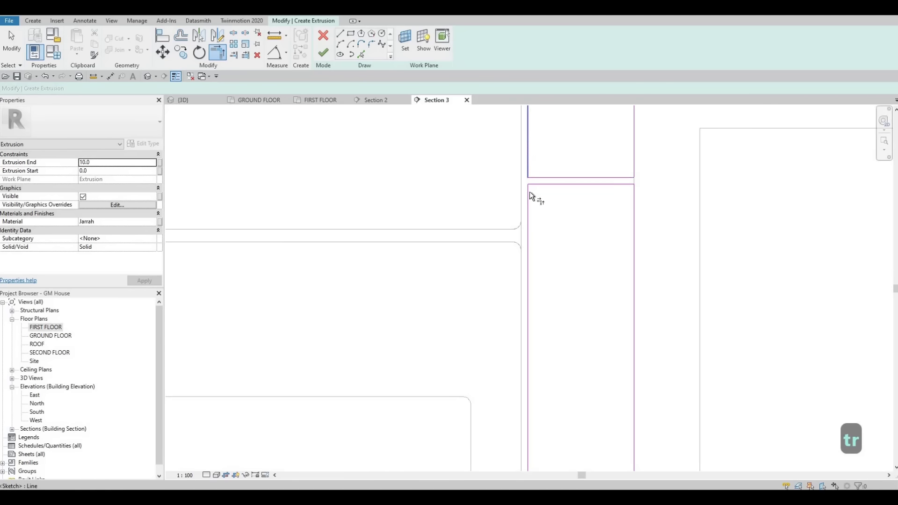
left_click(527, 193)
middle_click_drag(625, 230, 543, 197)
scroll(543, 197, "down", 4)
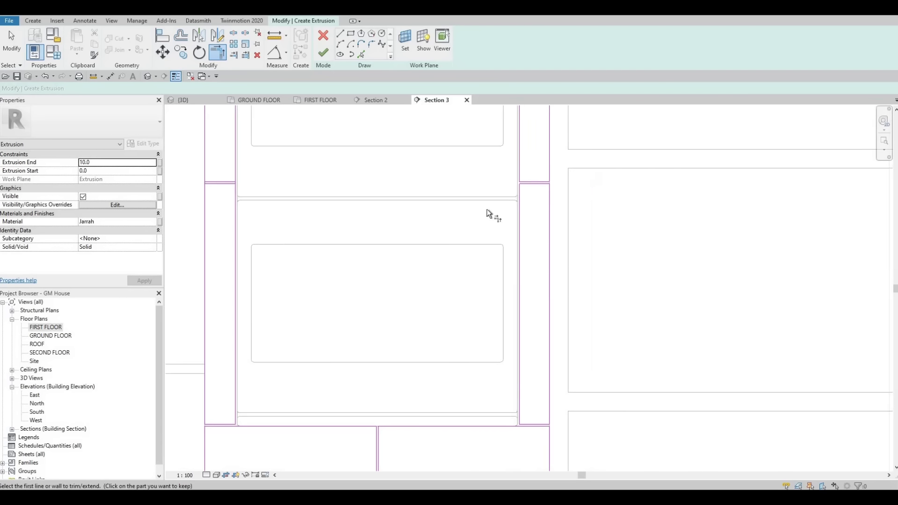
- Trim the vertical edges of the left narrow panel beside the oven to its two horizontal gap lines
middle_click_drag(245, 189, 506, 217)
scroll(504, 216, "up", 4)
left_click(517, 226)
left_click(508, 214)
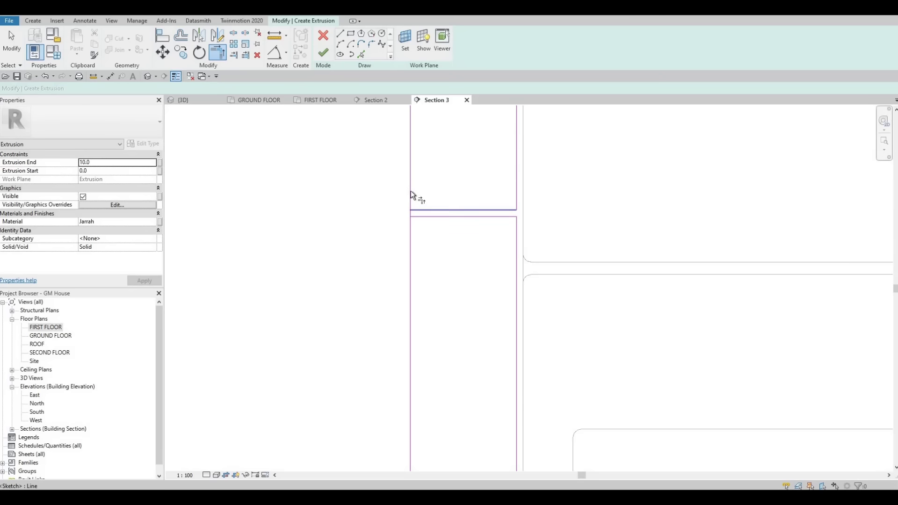
left_click(410, 226)
left_click(510, 217)
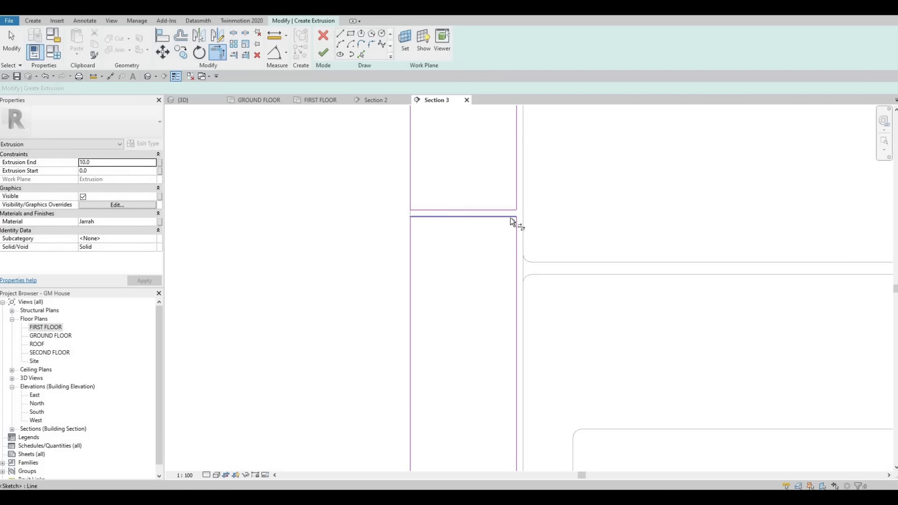
scroll(441, 214, "down", 4)
- Trim the bottom edge segments of the panel above the oven to its two vertical gap lines
middle_click_drag(441, 213, 538, 229)
scroll(537, 229, "down", 4)
scroll(538, 227, "up", 5)
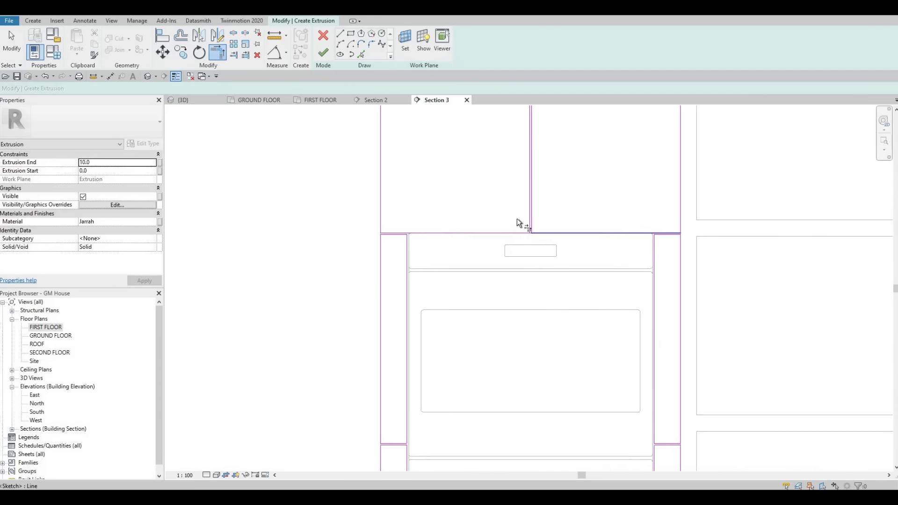
left_click(519, 217)
left_click(509, 236)
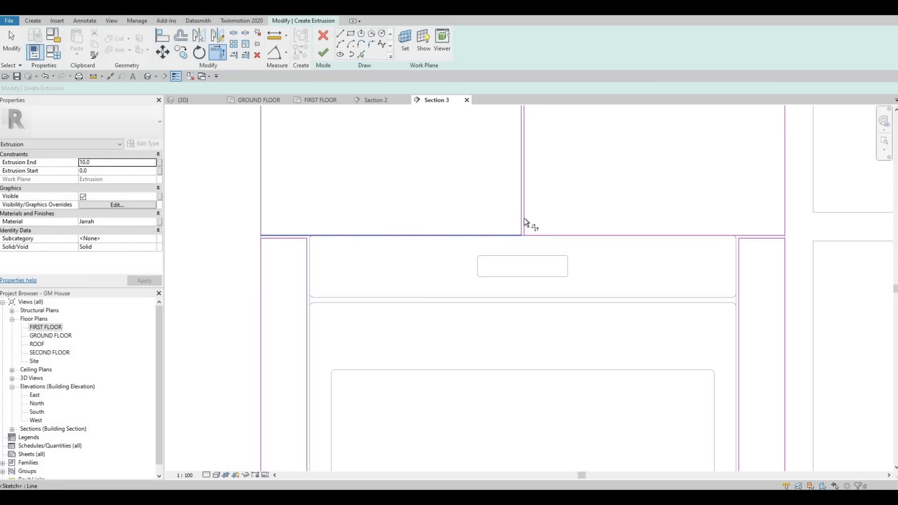
left_click(524, 218)
- Trim the top edge segments of the panel above the oven to its two vertical gap lines
mouse_move(554, 224)
middle_mouse_down()
mouse_move(601, 244)
mouse_move(491, 220)
mouse_move(501, 210)
middle_mouse_up()
scroll(511, 221, "up", 4)
left_click(513, 221)
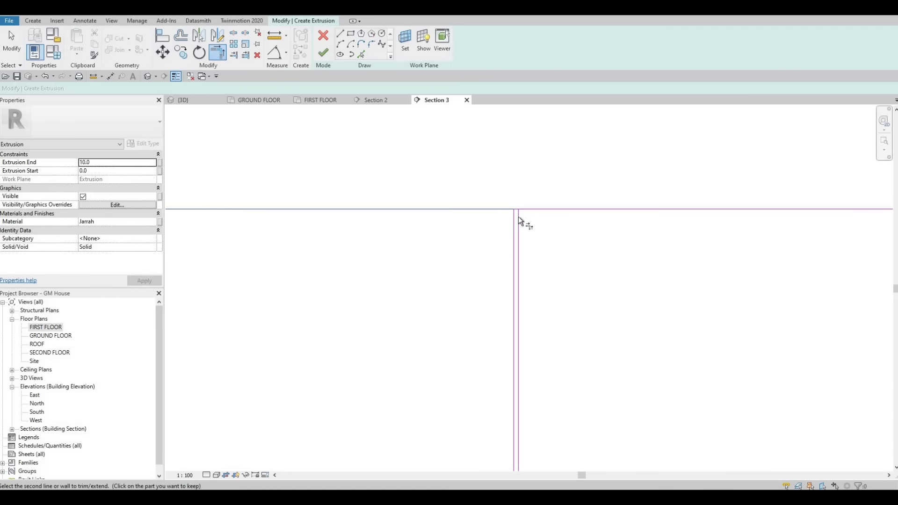
left_click(525, 209)
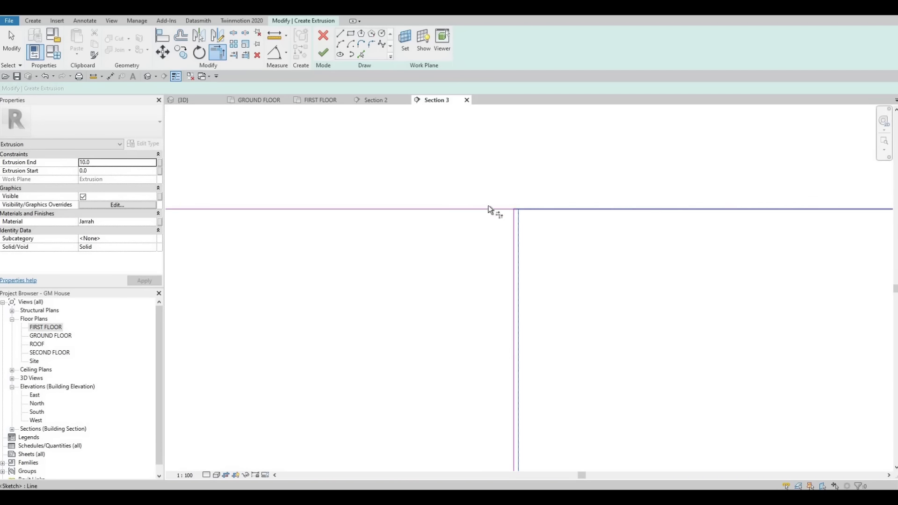
key("Escape")
- Finish the door panel extrusion sketch, then complete the in-place model from the {3D} view
left_click(326, 54)
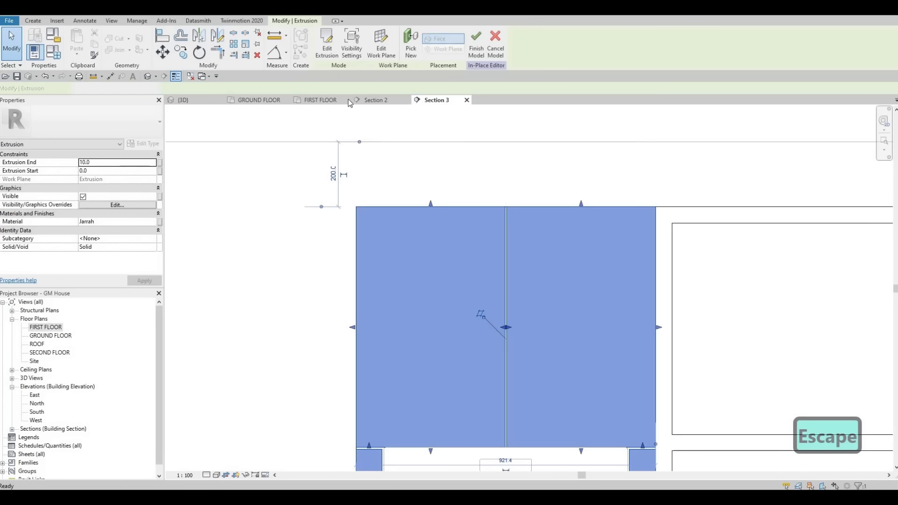
key("ctrl+Tab")
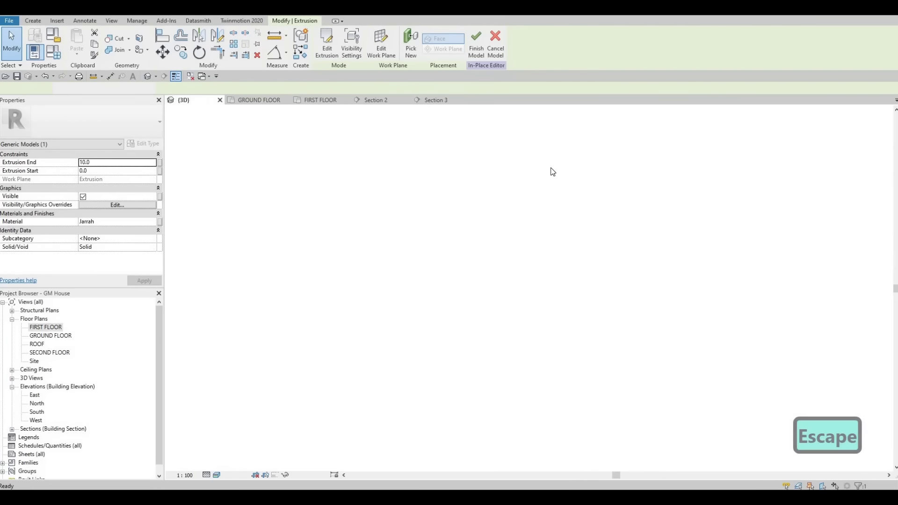
key("Escape")
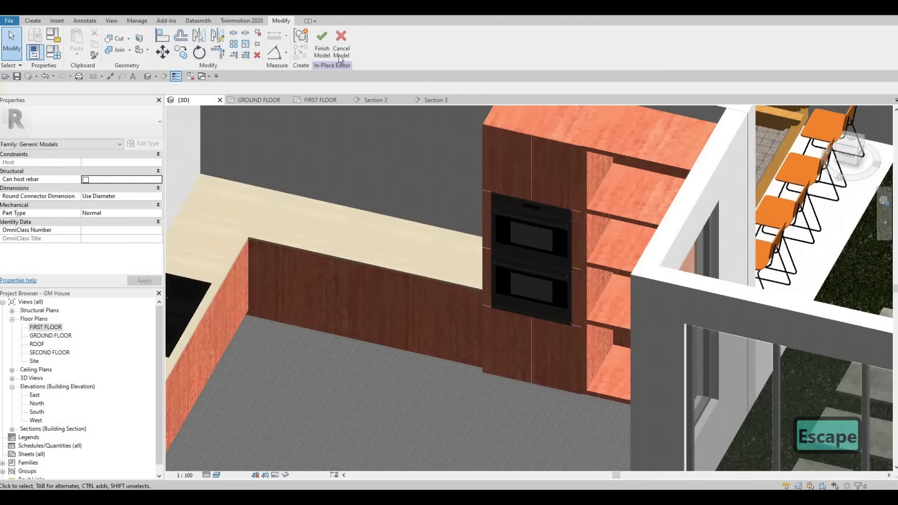
left_click(322, 43)
scroll(528, 253, "up", 1)
middle_click_drag(524, 299, 556, 299, "shift")
scroll(522, 301, "down", 3)
middle_click_drag(557, 299, 499, 268)
scroll(489, 269, "down", 3)
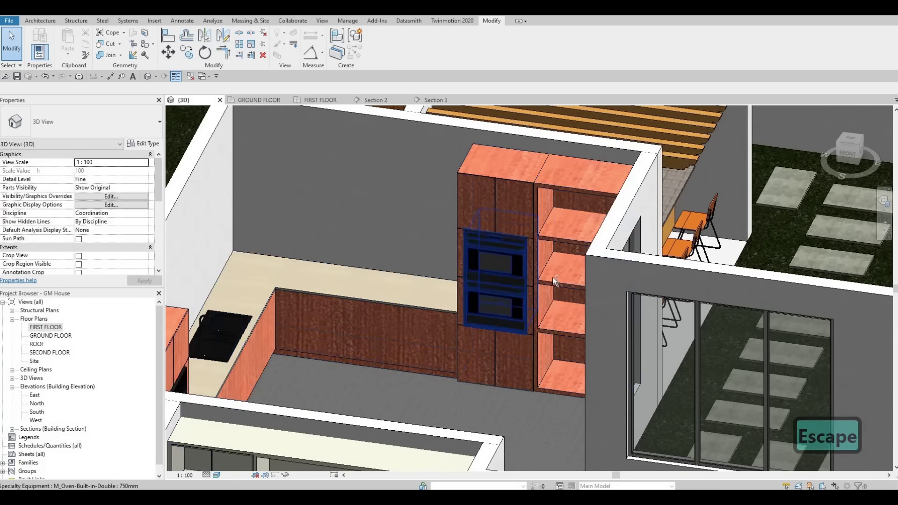
middle_click_drag(552, 277, 516, 334, "shift")
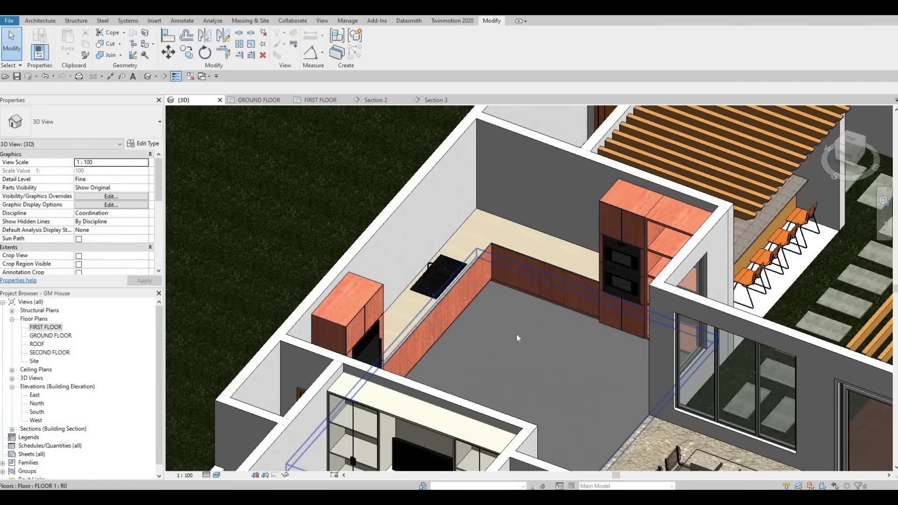